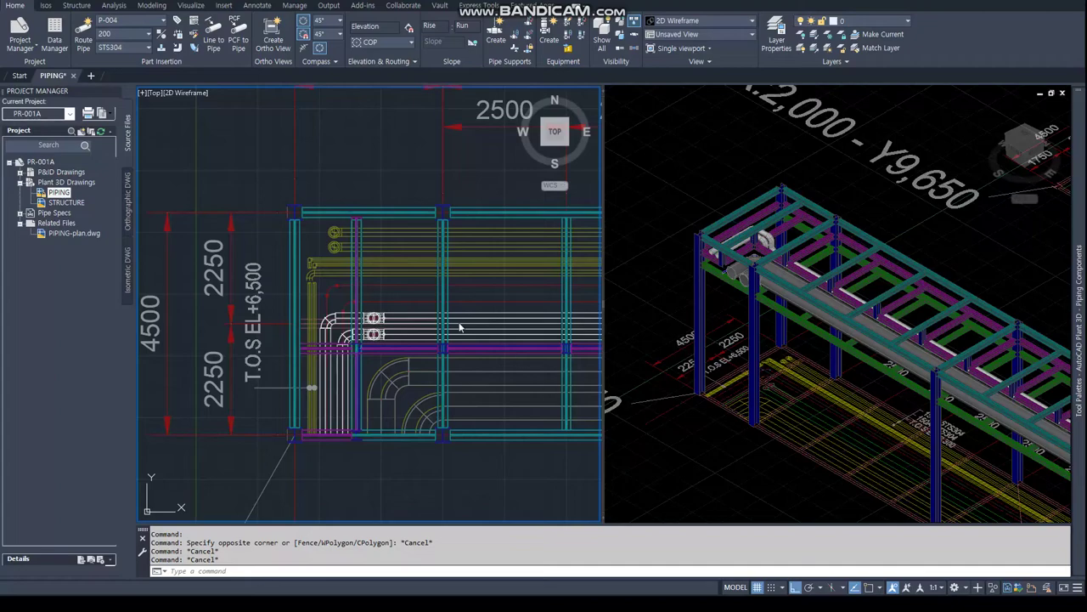
# Create a new line from the line number list, proposed as FUTURE1, size 200, STS304
pyautogui.scroll(-5, 420, 304)
pyautogui.scroll(4, 395, 259)
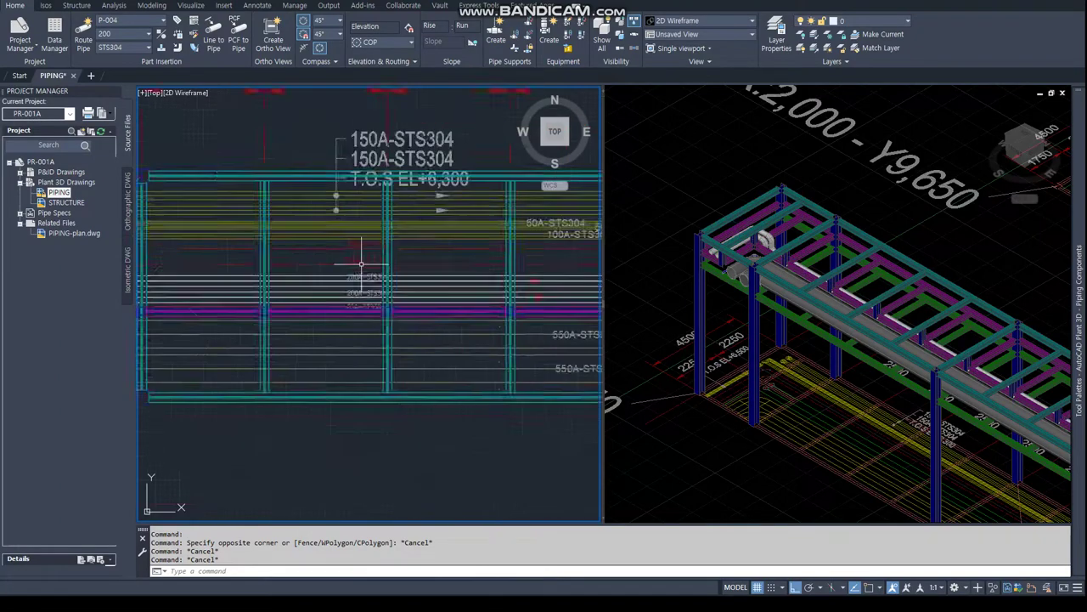
pyautogui.scroll(4, 338, 277)
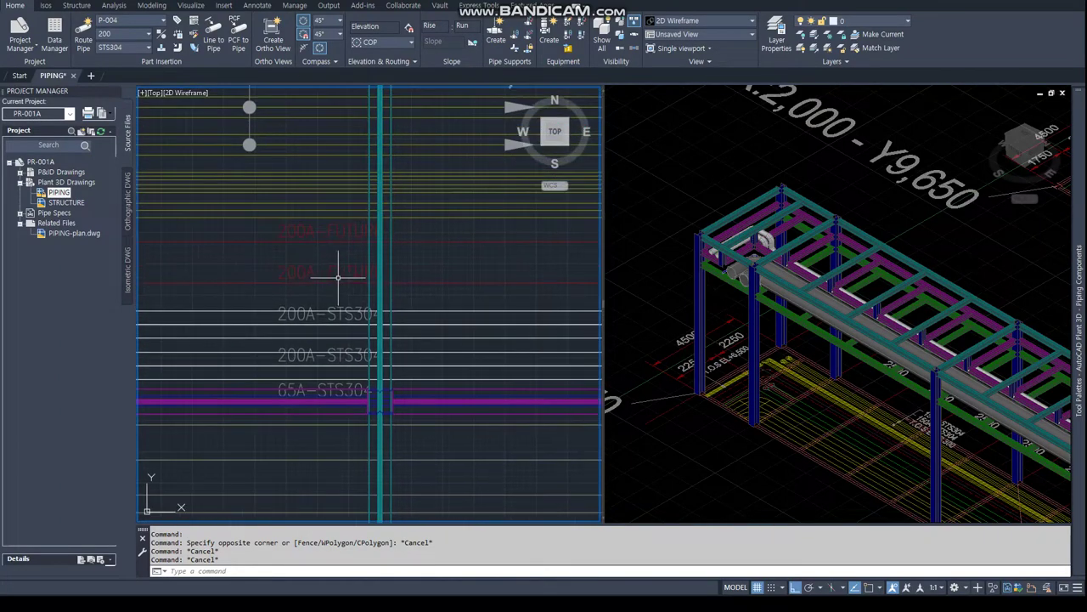
pyautogui.click(121, 20)
pyautogui.click(128, 33)
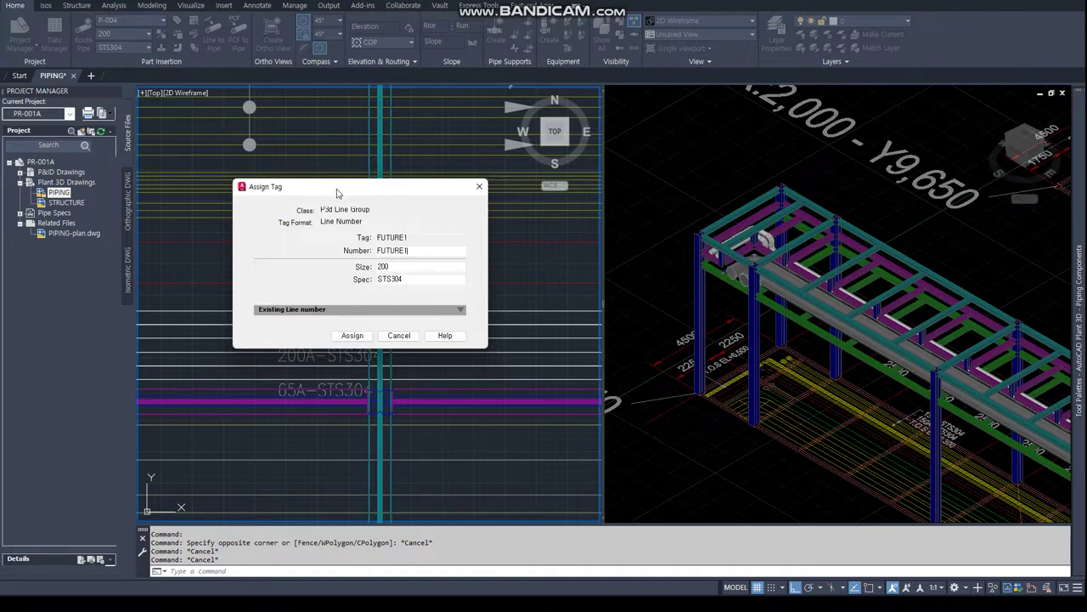
# Accept tag FUTURE1 and route the first 200 STS304 pipe segment on the rack with a nearest snap
pyautogui.moveTo(338, 194); pyautogui.dragTo(310, 101)
pyautogui.click(323, 245)
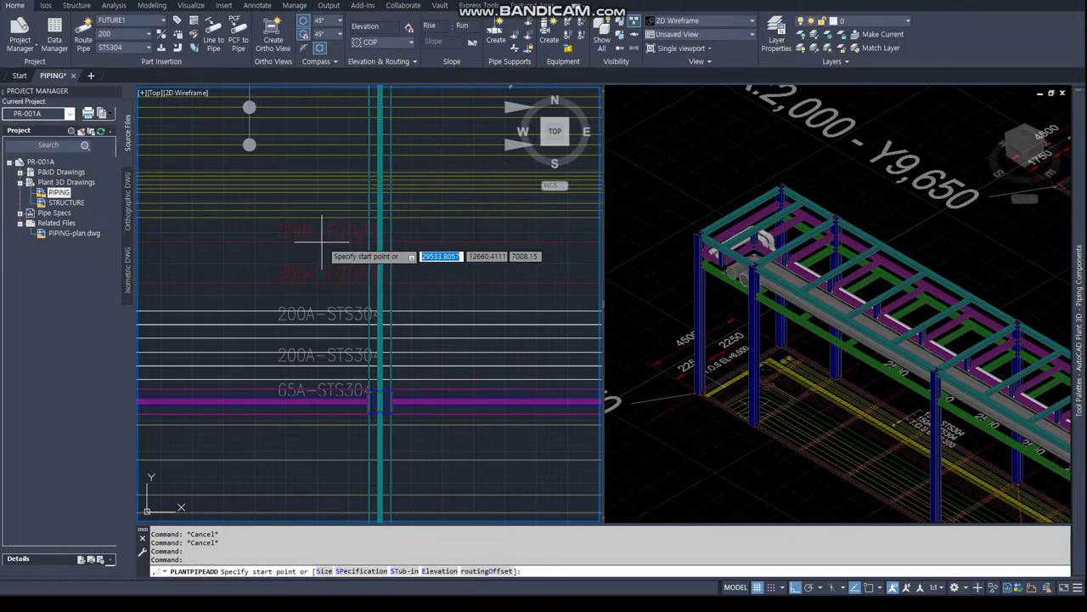
pyautogui.click(79, 39)
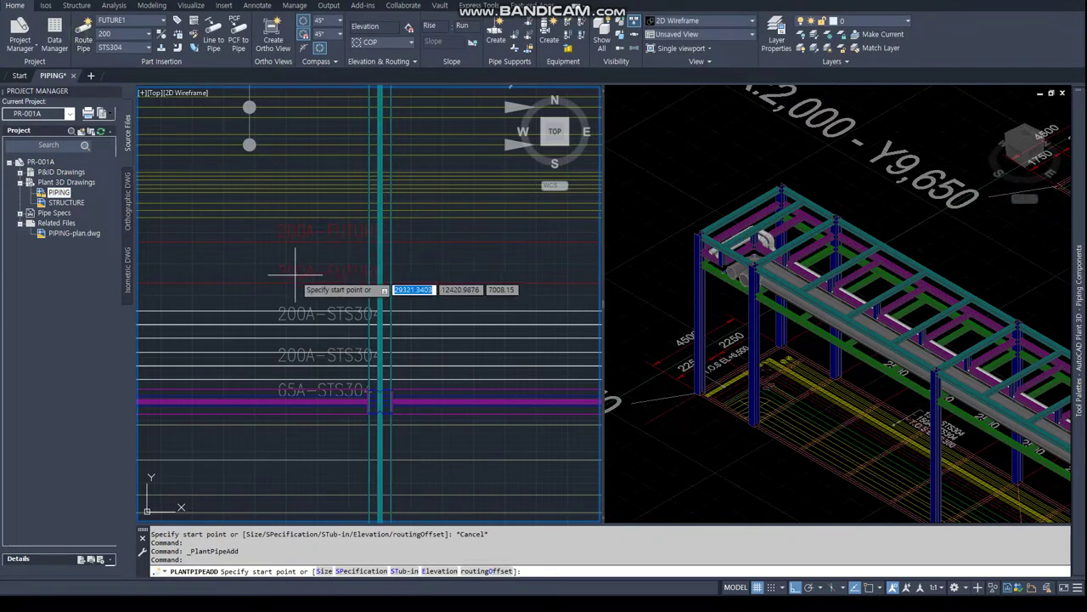
pyautogui.write('EA')
pyautogui.press('Return')
pyautogui.click(240, 283)
pyautogui.click(450, 289)
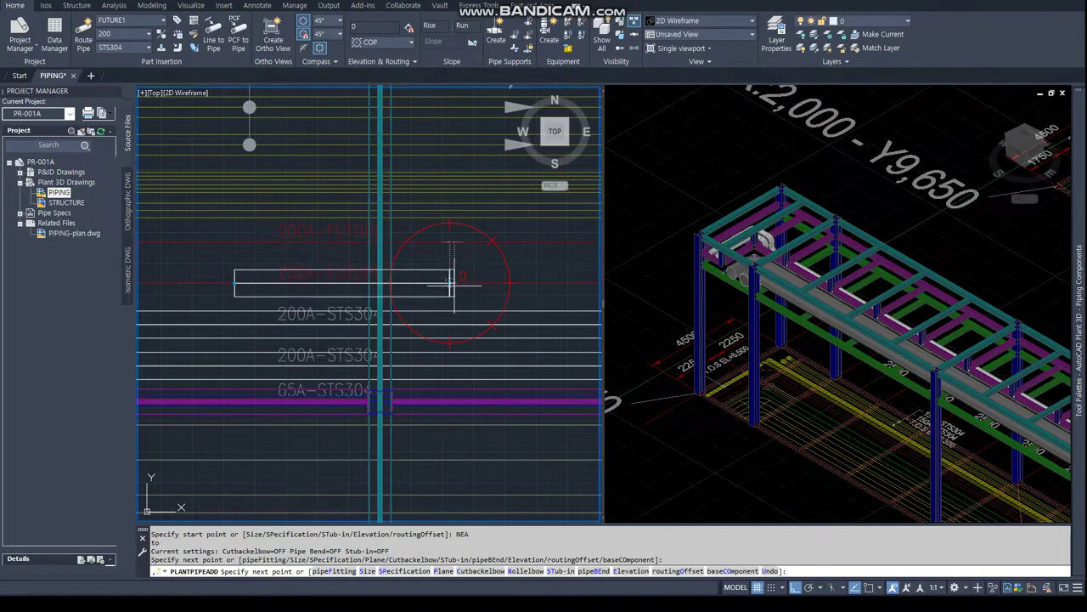
pyautogui.press('Escape')
pyautogui.press('Escape')
pyautogui.press('Escape')
# Create line FUTURE2, route a parallel pipe segment beside the first, and view both shaded in 3D
pyautogui.click(83, 36)
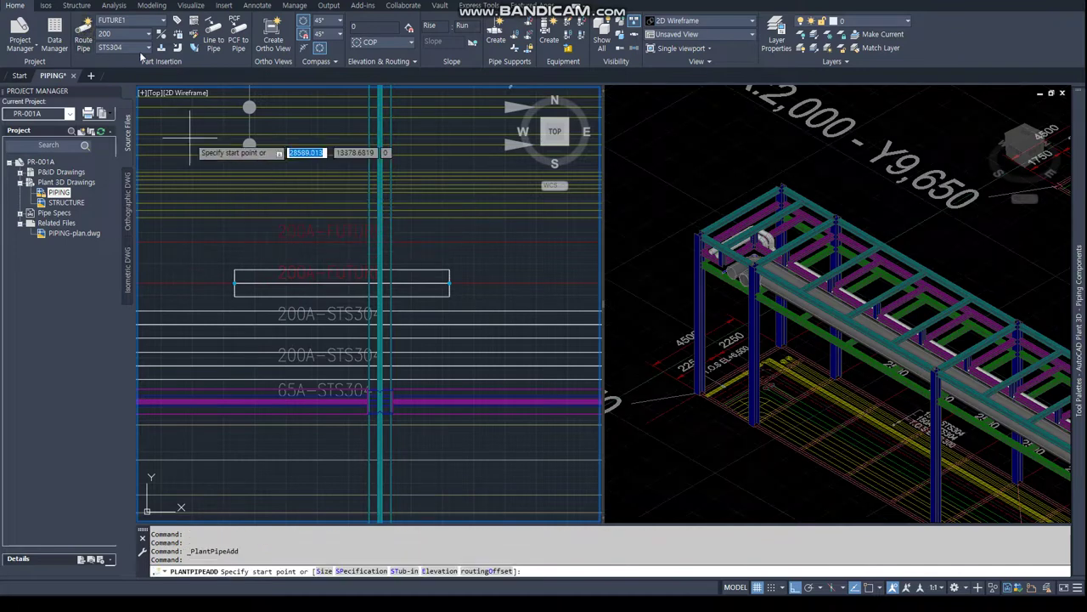
pyautogui.click(119, 20)
pyautogui.click(123, 34)
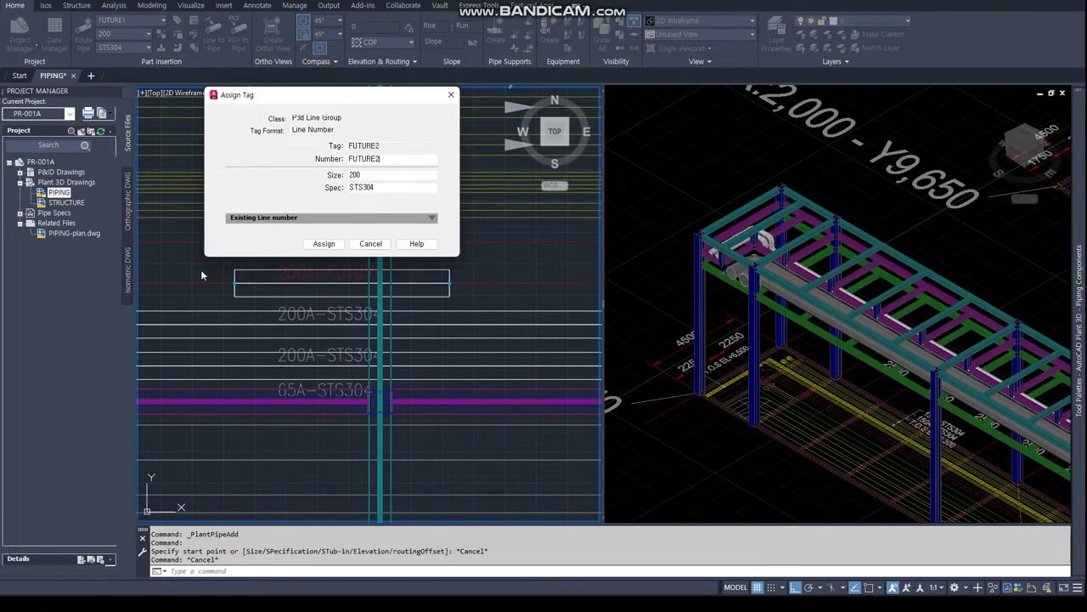
pyautogui.click(324, 244)
pyautogui.write('NEA')
pyautogui.press('Return')
pyautogui.click(254, 244)
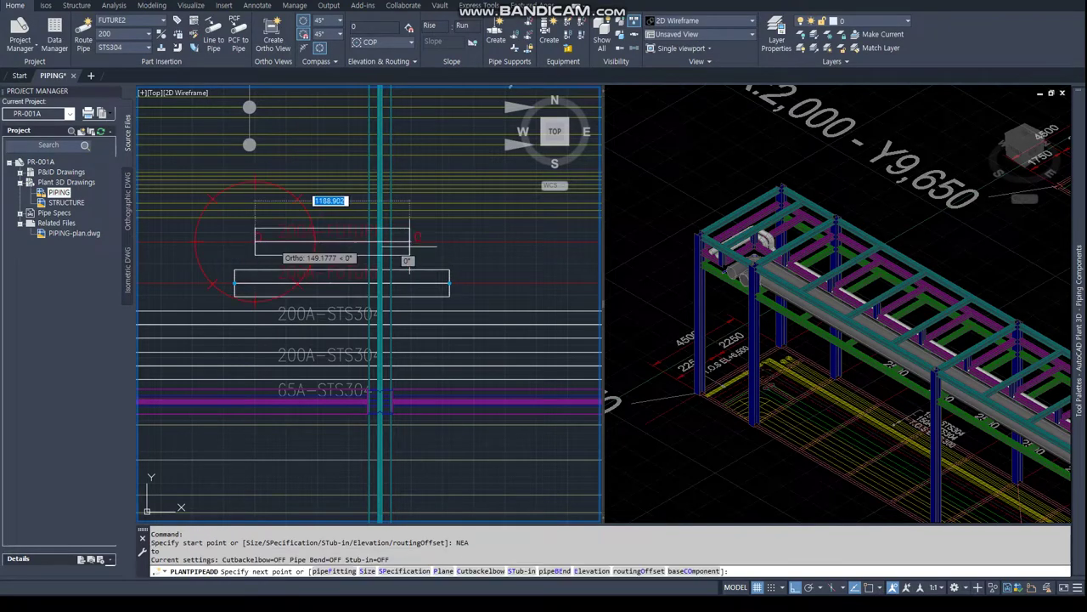
pyautogui.click(432, 242)
pyautogui.press('Escape')
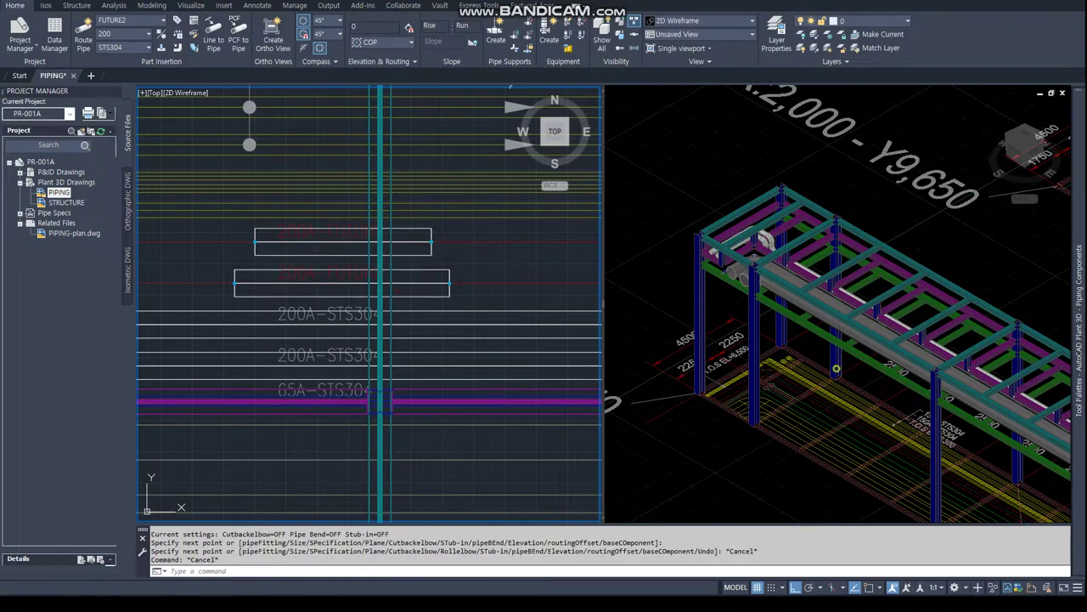
pyautogui.keyDown('shift'); pyautogui.moveTo(832, 305); pyautogui.dragTo(789, 286, button='middle'); pyautogui.keyUp('shift')
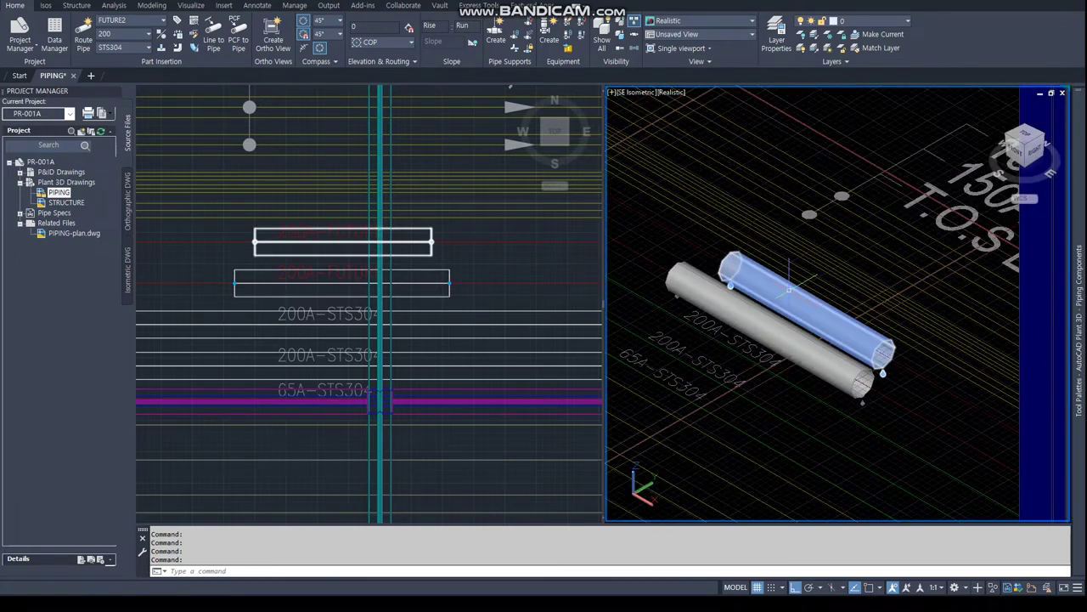
# Grip-edit the FUTURE2 and FUTURE1 pipes to elevation 6300, then return to the top plan view
pyautogui.click(789, 286)
pyautogui.scroll(-3, 807, 282)
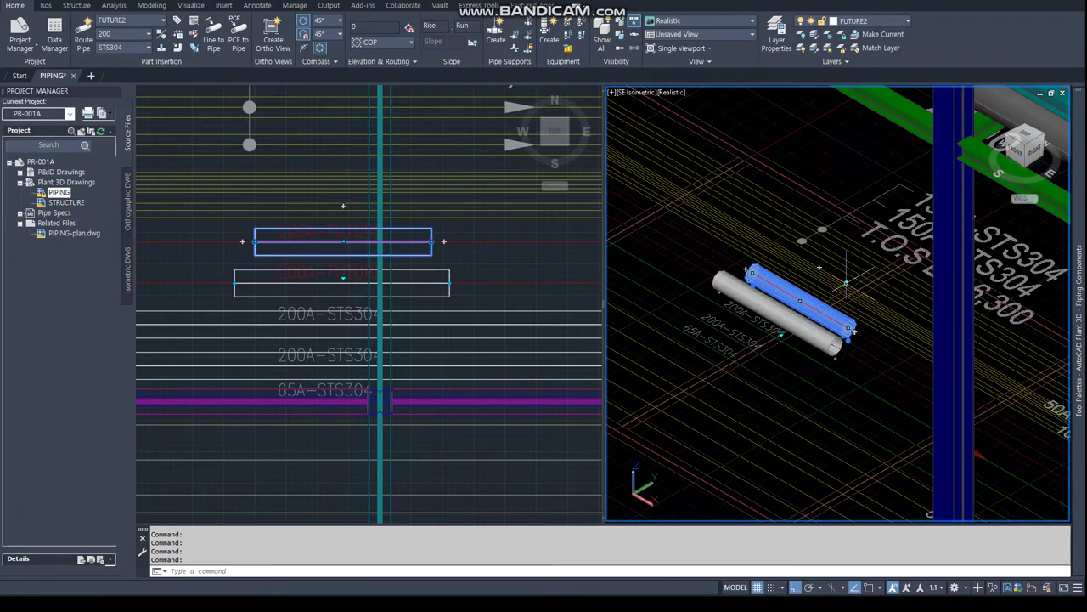
pyautogui.click(801, 300)
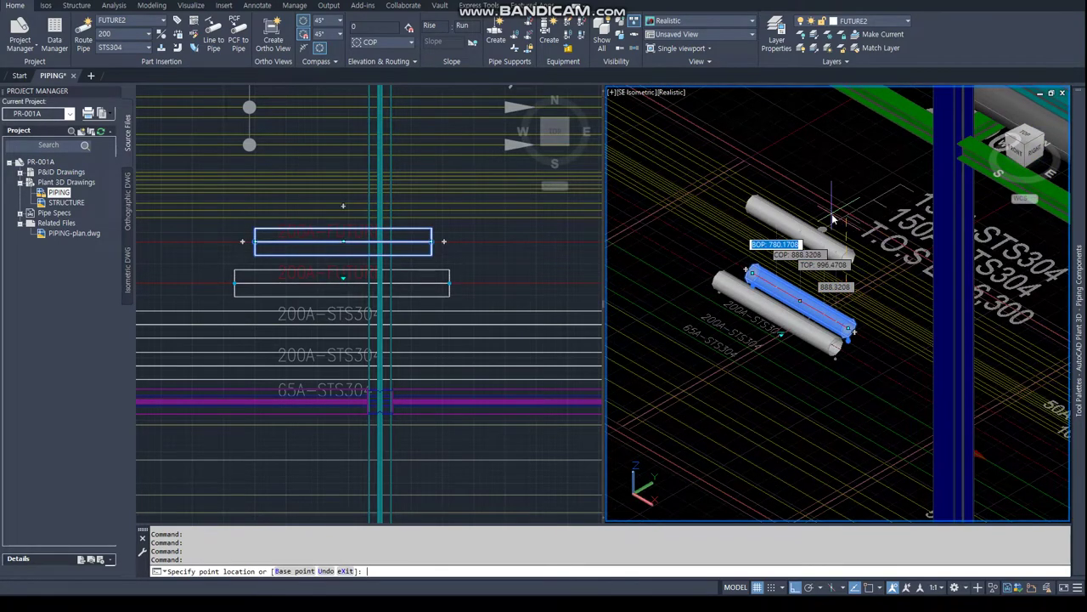
pyautogui.press('Escape')
pyautogui.press('Escape')
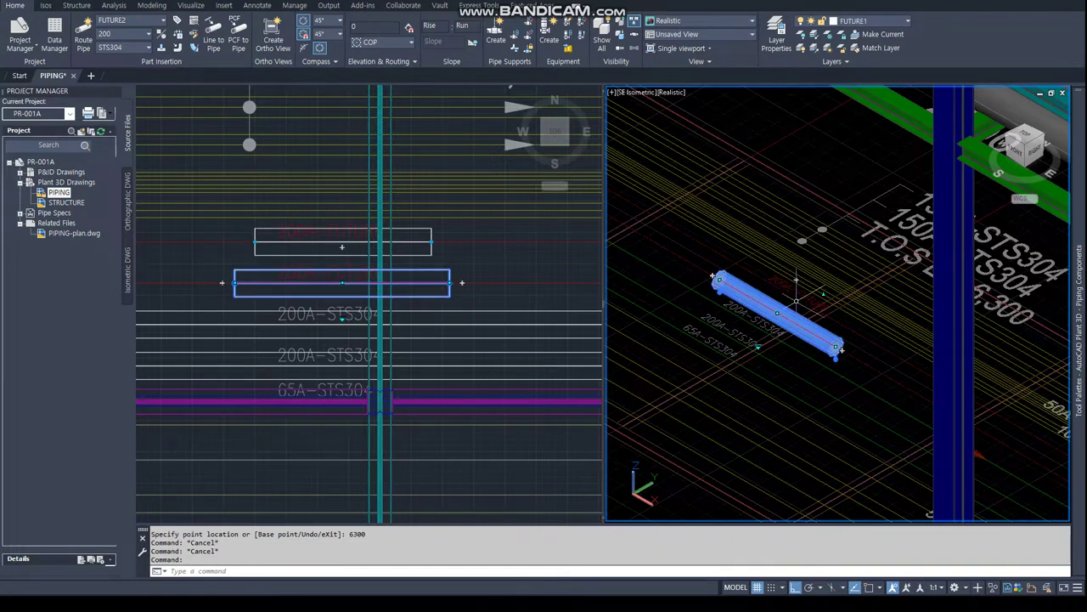
pyautogui.click(777, 314)
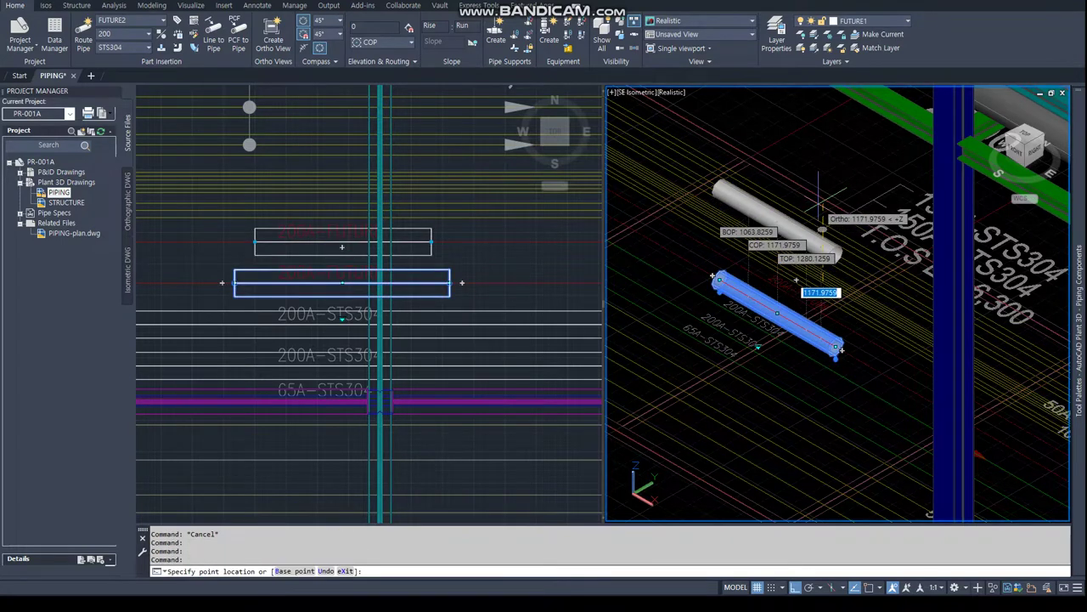
pyautogui.press('Return')
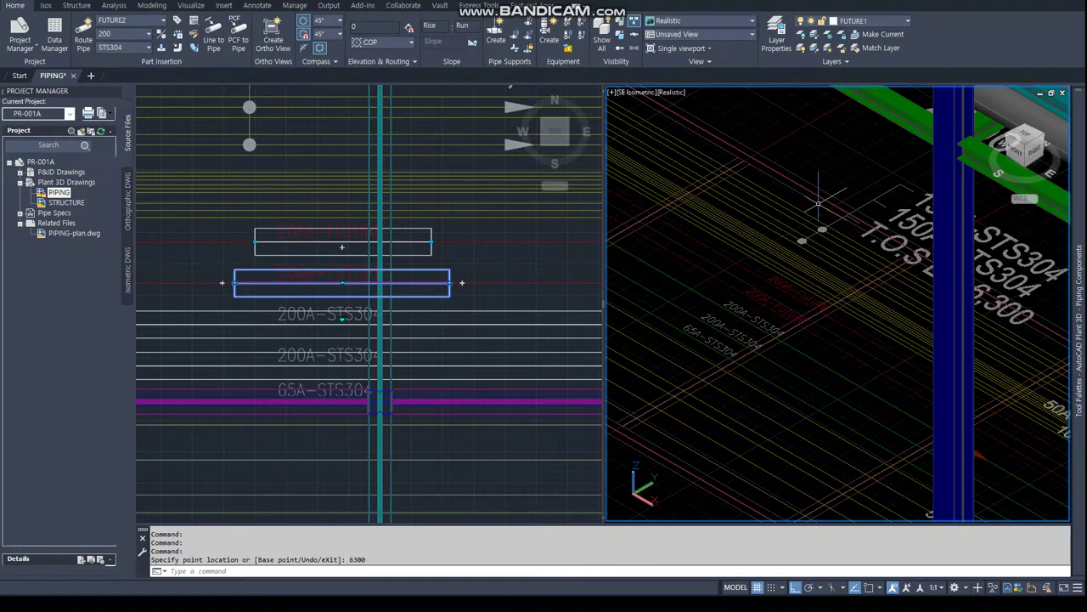
pyautogui.click(402, 259)
pyautogui.press('Escape')
pyautogui.press('Escape')
pyautogui.scroll(-3, 425, 255)
pyautogui.scroll(-1, 450, 254)
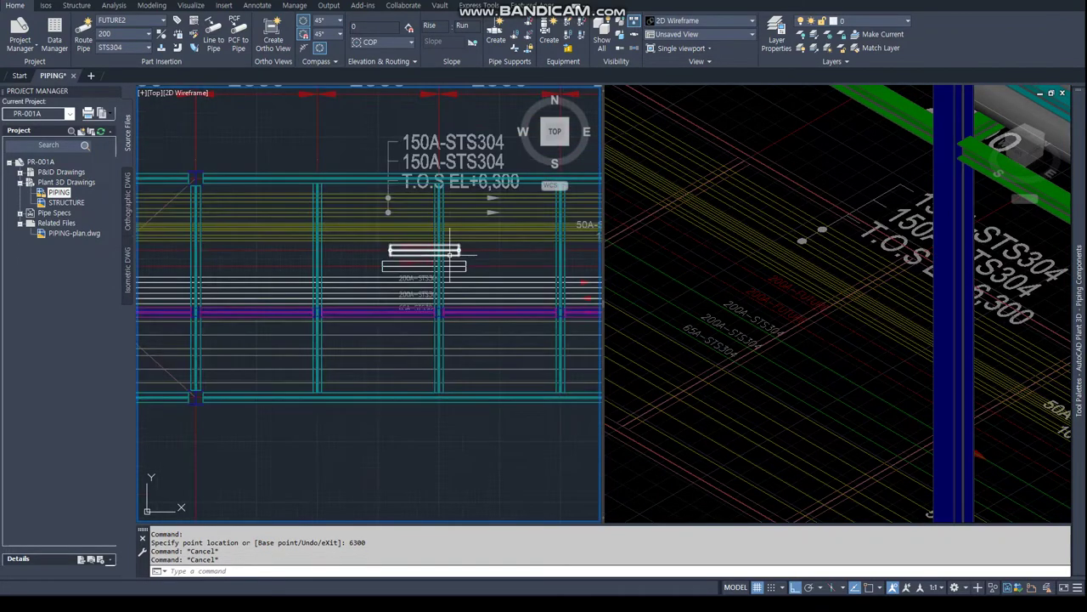
pyautogui.click(464, 250)
pyautogui.scroll(5, 425, 267)
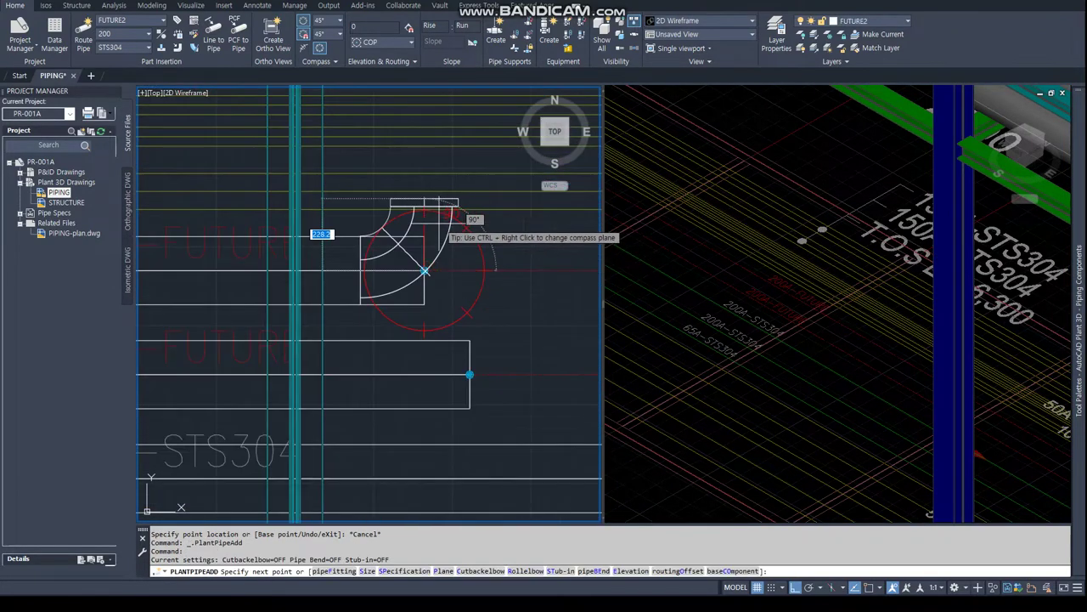
pyautogui.scroll(-4, 425, 270)
pyautogui.press('Escape')
pyautogui.click(267, 231)
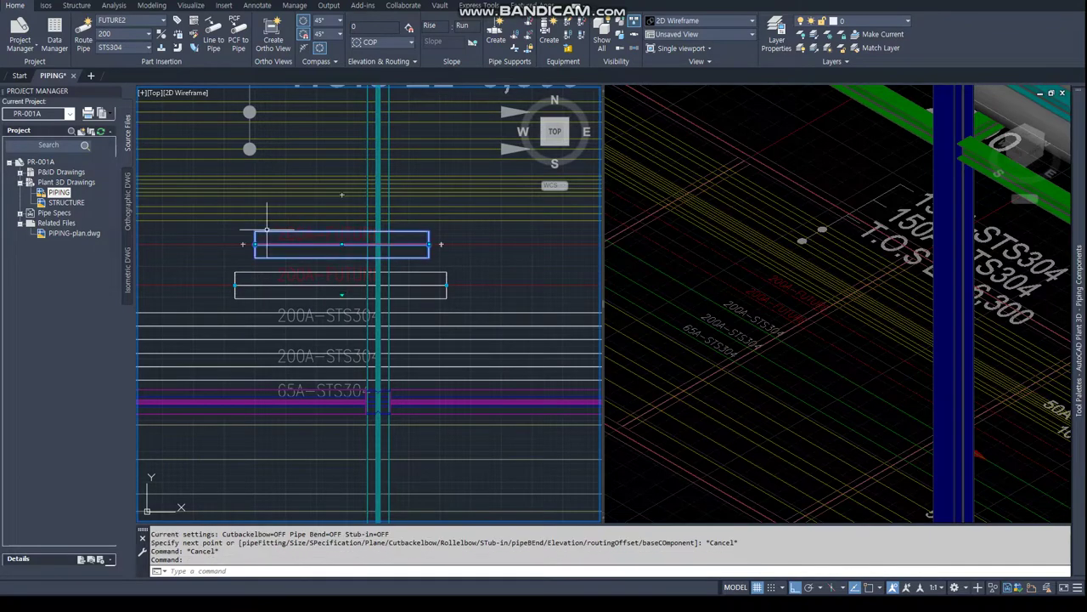
pyautogui.click(255, 244)
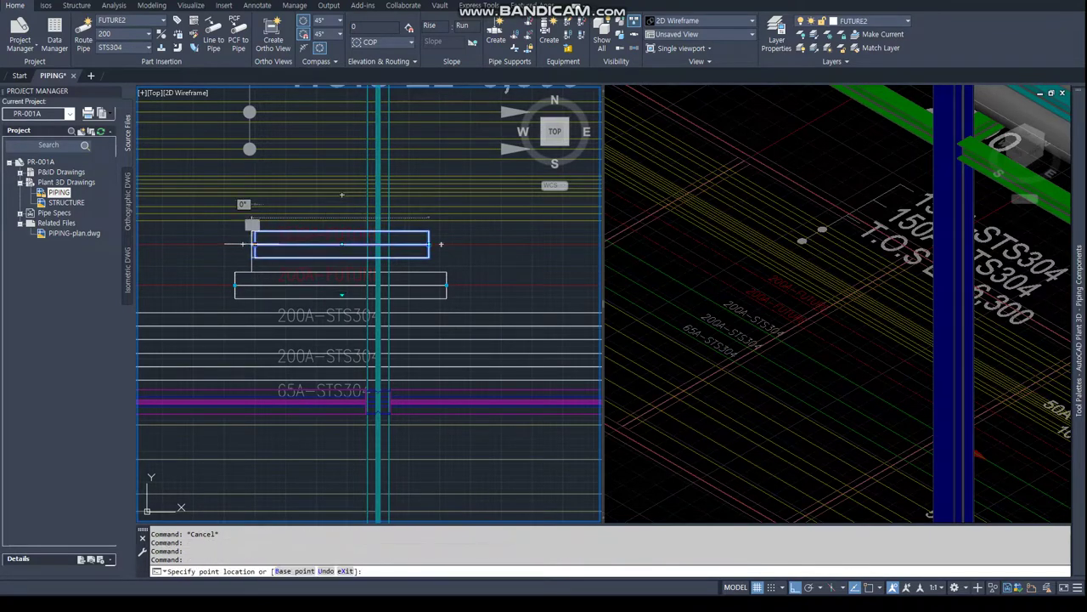
pyautogui.scroll(-3, 255, 246)
pyautogui.scroll(-2, 527, 238)
pyautogui.scroll(6, 449, 238)
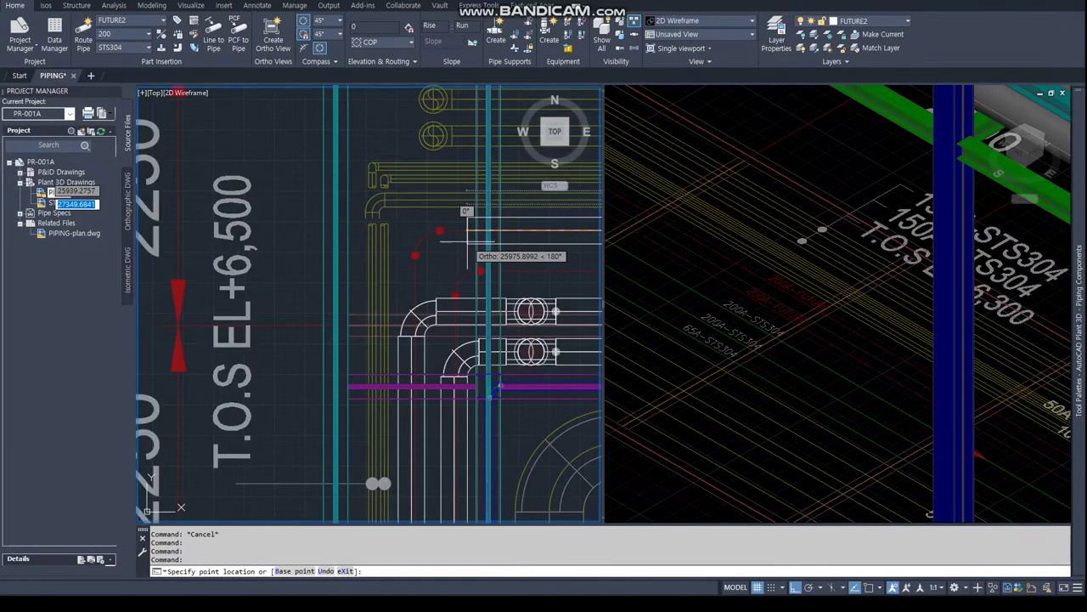
pyautogui.write('ER')
pyautogui.press('Return')
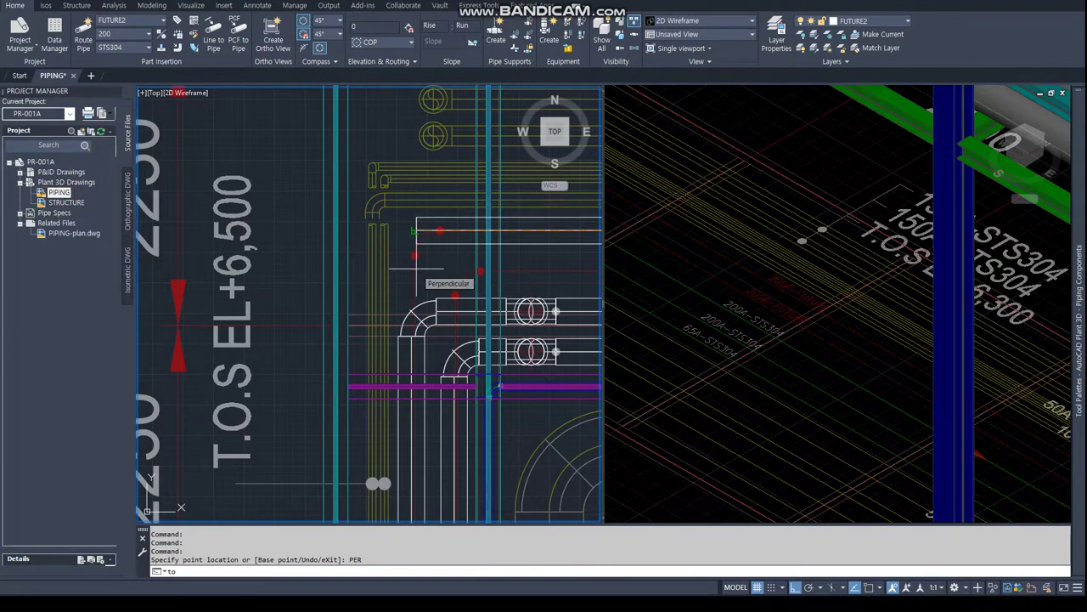
pyautogui.click(756, 279)
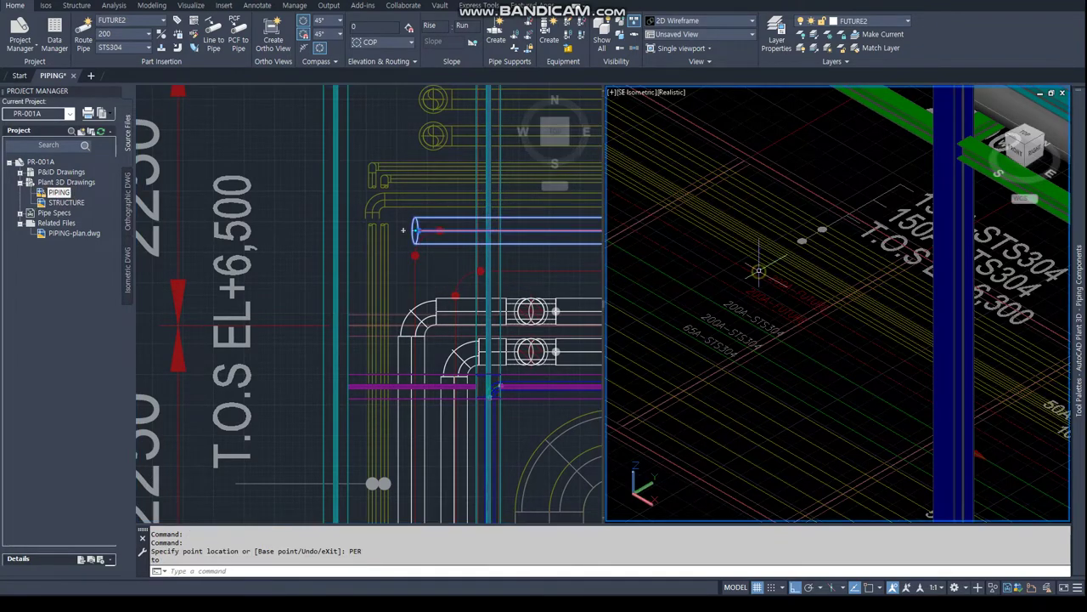
pyautogui.click(429, 261)
pyautogui.write('u')
pyautogui.press('Return')
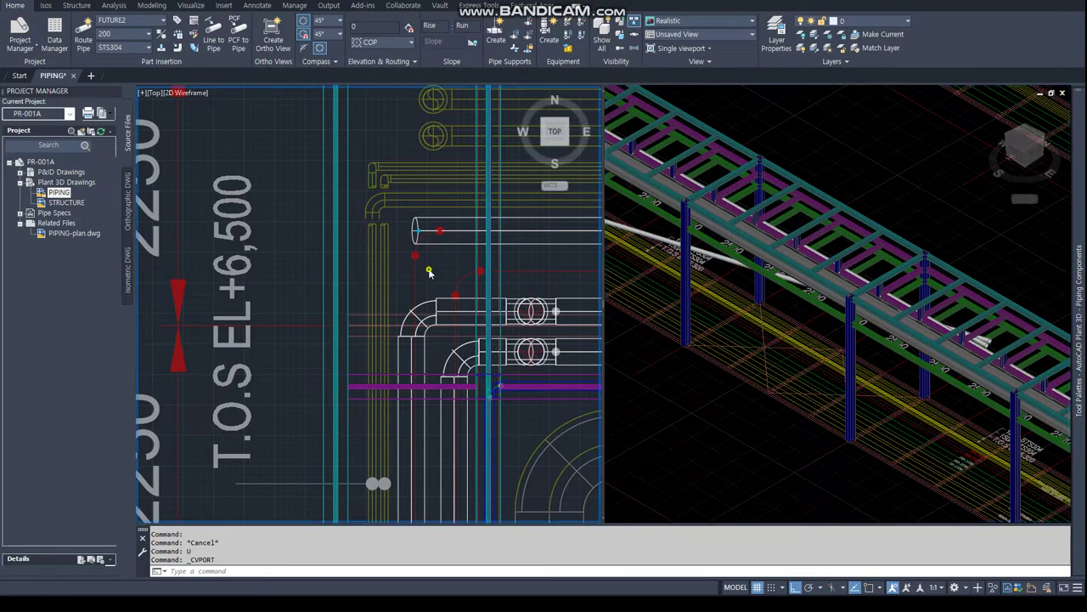
pyautogui.write('u')
pyautogui.press('Return')
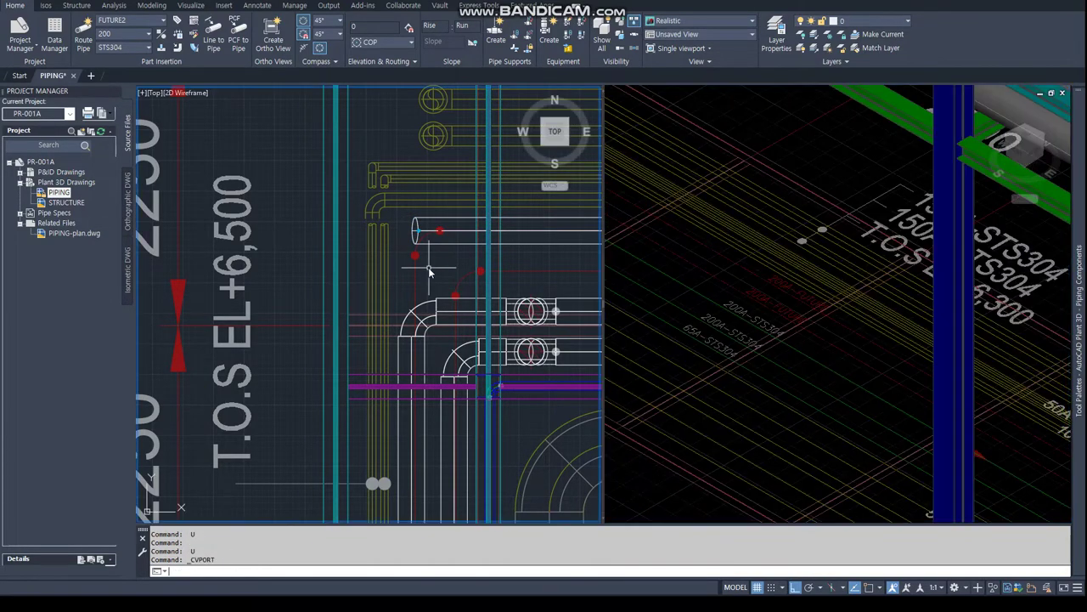
pyautogui.moveTo(429, 270); pyautogui.dragTo(303, 238, button='middle')
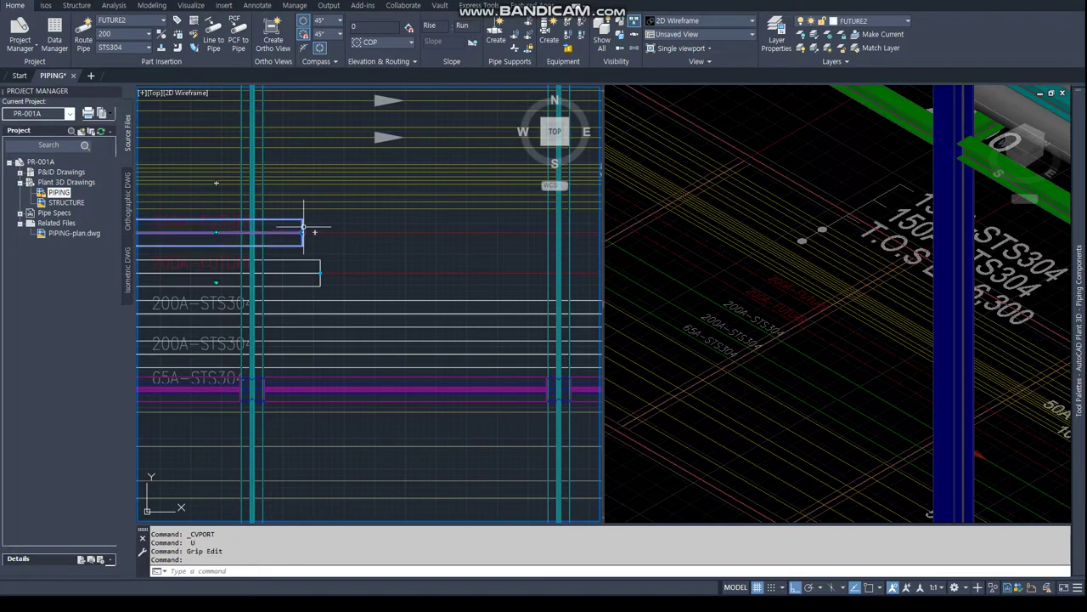
# Window-select the two pipe ends on the rack
pyautogui.click(315, 232)
pyautogui.scroll(4, 315, 232)
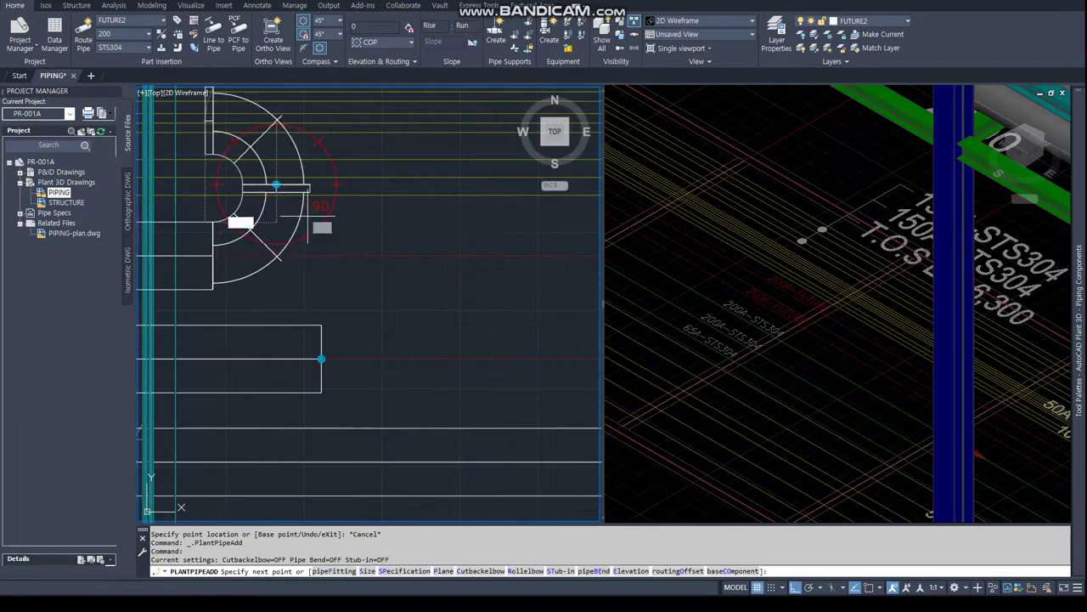
pyautogui.press('Escape')
pyautogui.write('w')
pyautogui.press('Return')
pyautogui.moveTo(260, 212); pyautogui.dragTo(314, 226)
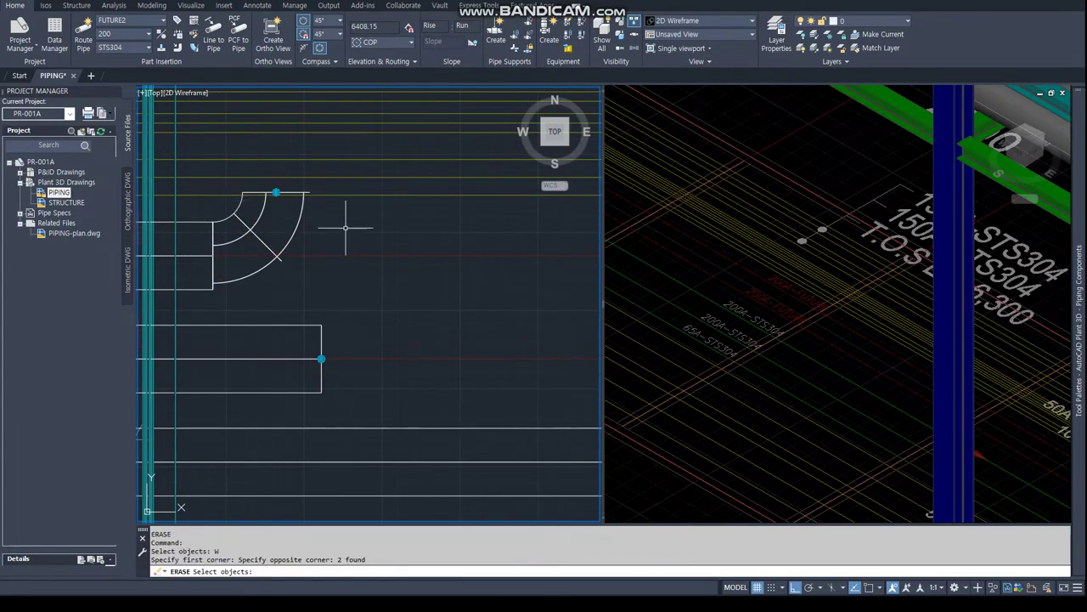
pyautogui.scroll(-4, 423, 270)
pyautogui.press('Return')
pyautogui.scroll(5, 410, 263)
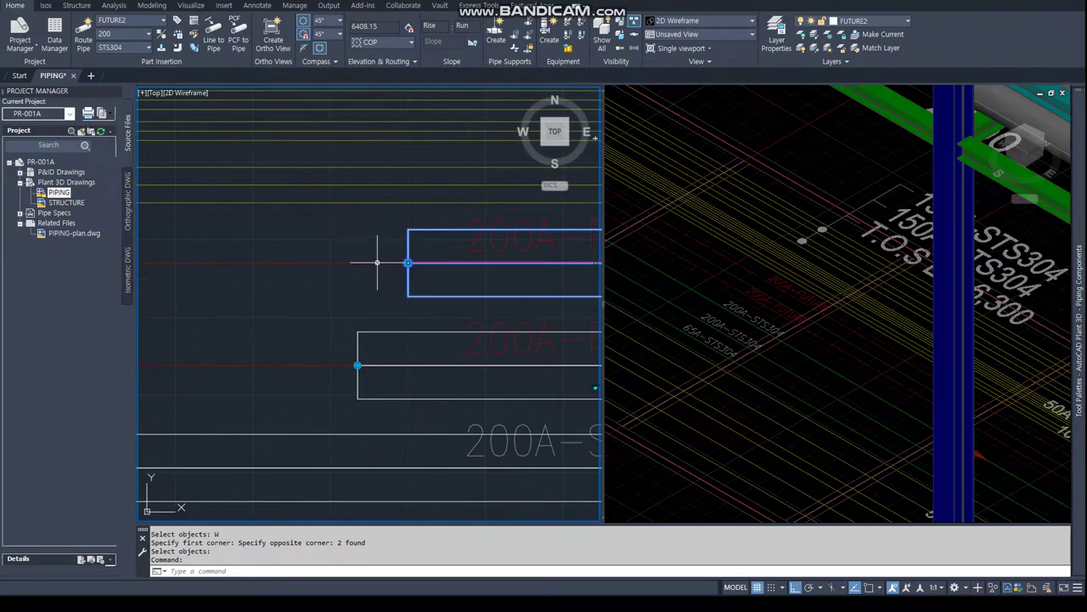
# Route the first pipe onward from its end, adding an elbow at the next route point
pyautogui.click(408, 262)
pyautogui.scroll(-4, 357, 272)
pyautogui.scroll(-2, 339, 272)
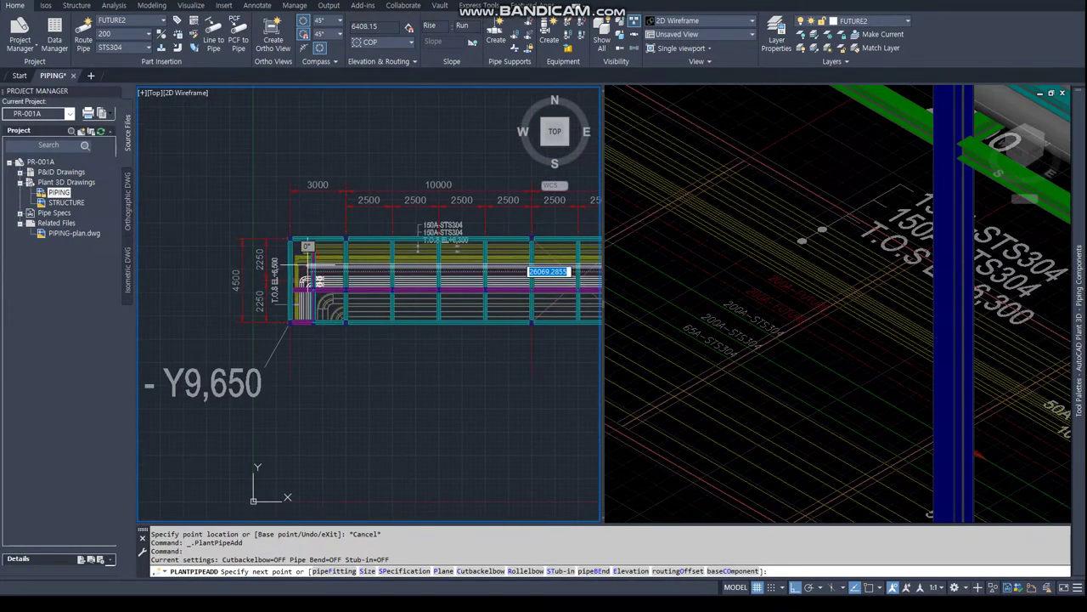
pyautogui.scroll(6, 307, 274)
pyautogui.press('Return')
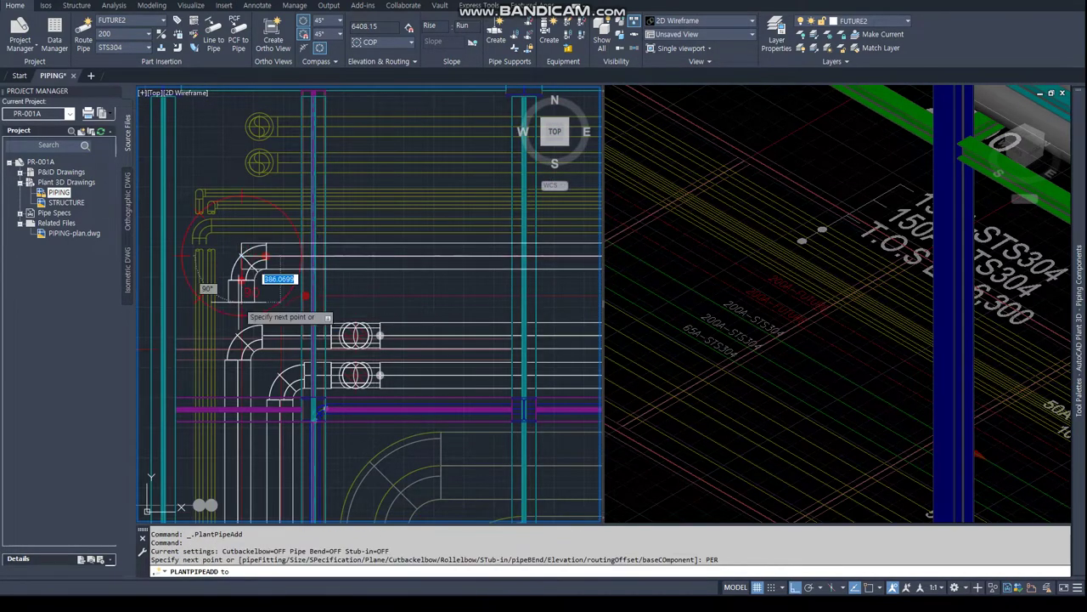
pyautogui.click(255, 281)
pyautogui.click(646, 146)
pyautogui.scroll(-5, 646, 146)
pyautogui.scroll(2, 788, 233)
pyautogui.scroll(4, 777, 204)
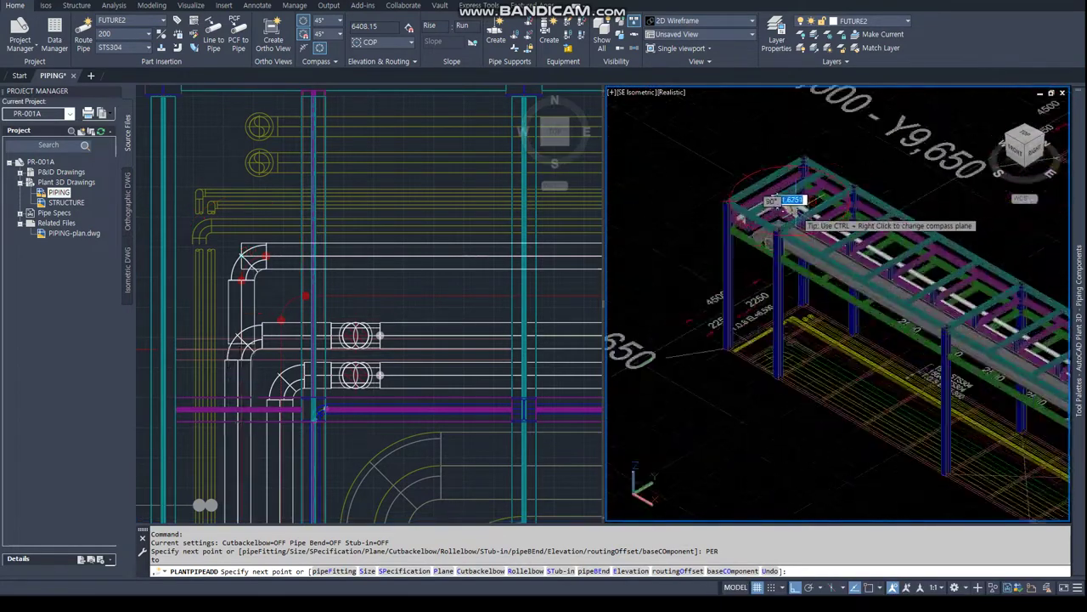
pyautogui.scroll(3, 776, 219)
pyautogui.keyDown('shift'); pyautogui.moveTo(777, 223); pyautogui.dragTo(765, 323, button='middle'); pyautogui.keyUp('shift')
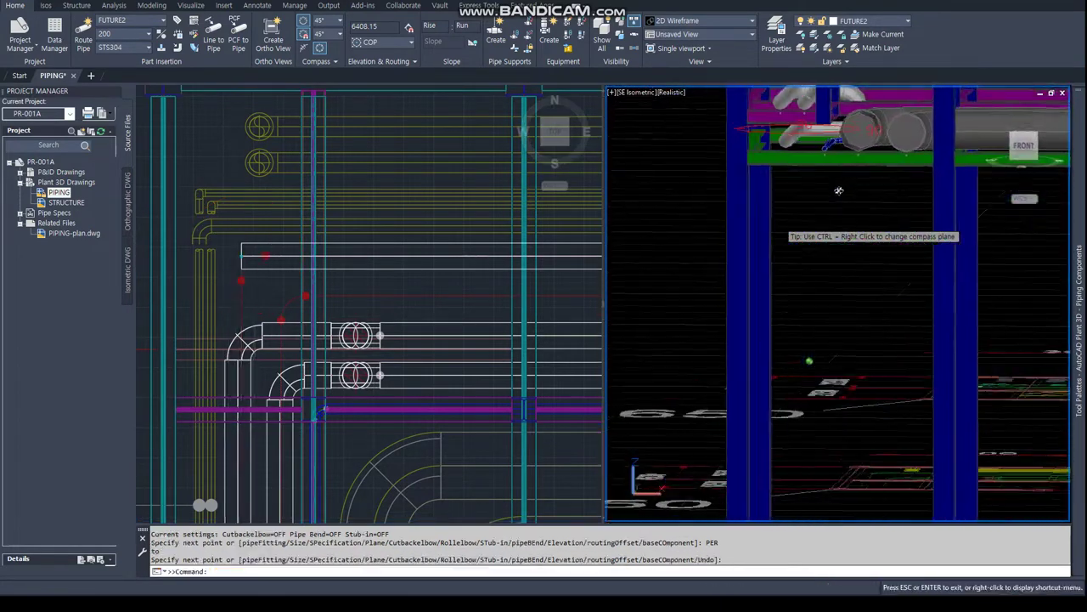
# Place the next route point perpendicular to the rack line and finish the route
pyautogui.moveTo(247, 509); pyautogui.dragTo(290, 308, button='middle')
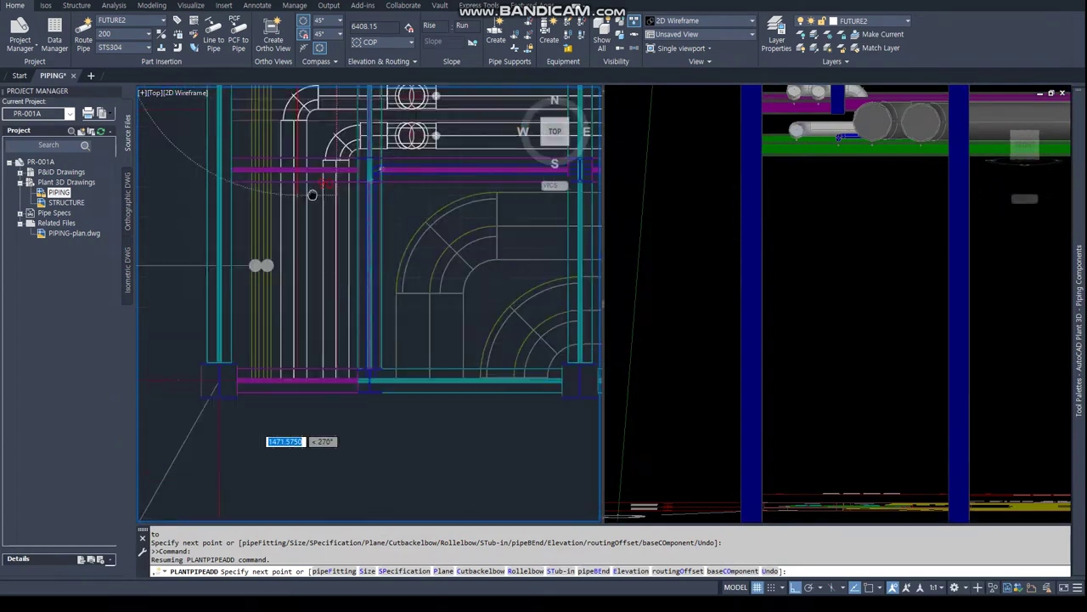
pyautogui.write('ER')
pyautogui.press('Return')
pyautogui.scroll(2, 237, 357)
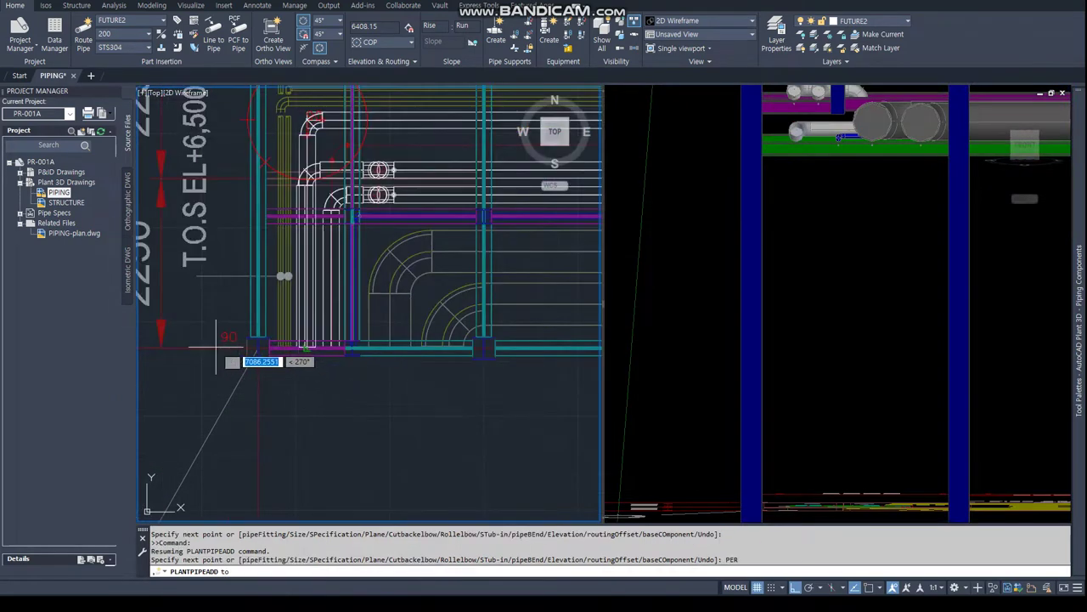
pyautogui.click(255, 347)
pyautogui.scroll(-5, 212, 340)
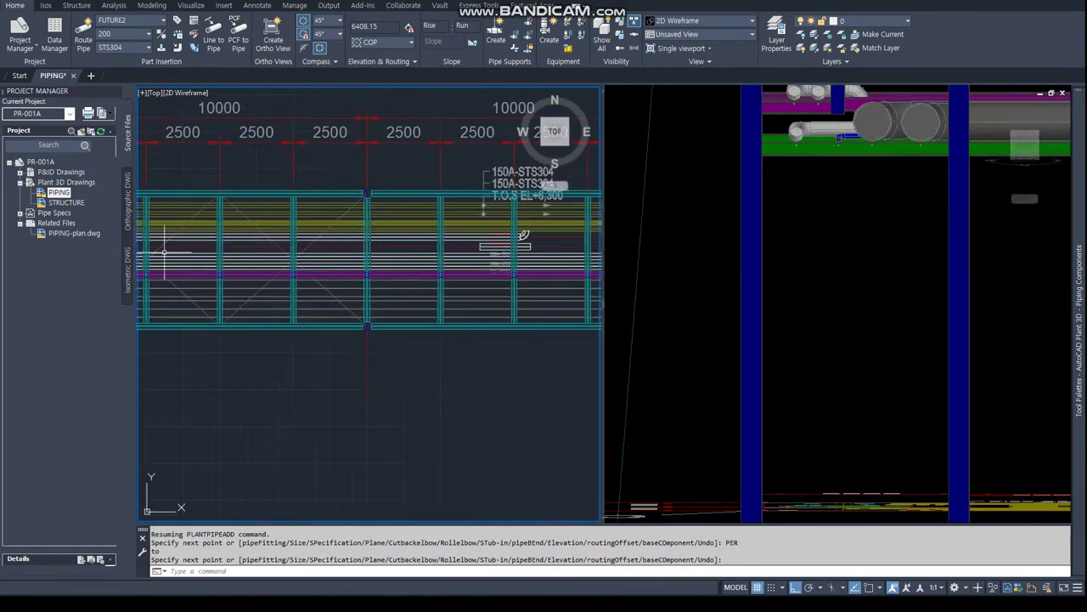
pyautogui.scroll(4, 305, 236)
pyautogui.press('Return')
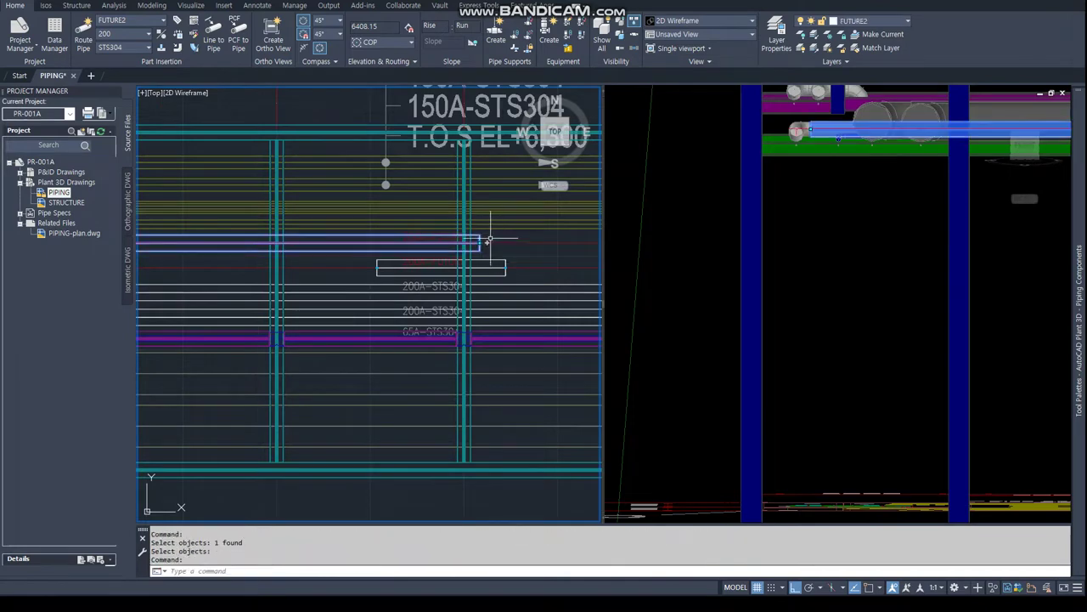
# Route a new run from the pipe end, turning the corner at a perpendicular point
pyautogui.click(482, 243)
pyautogui.scroll(-5, 339, 246)
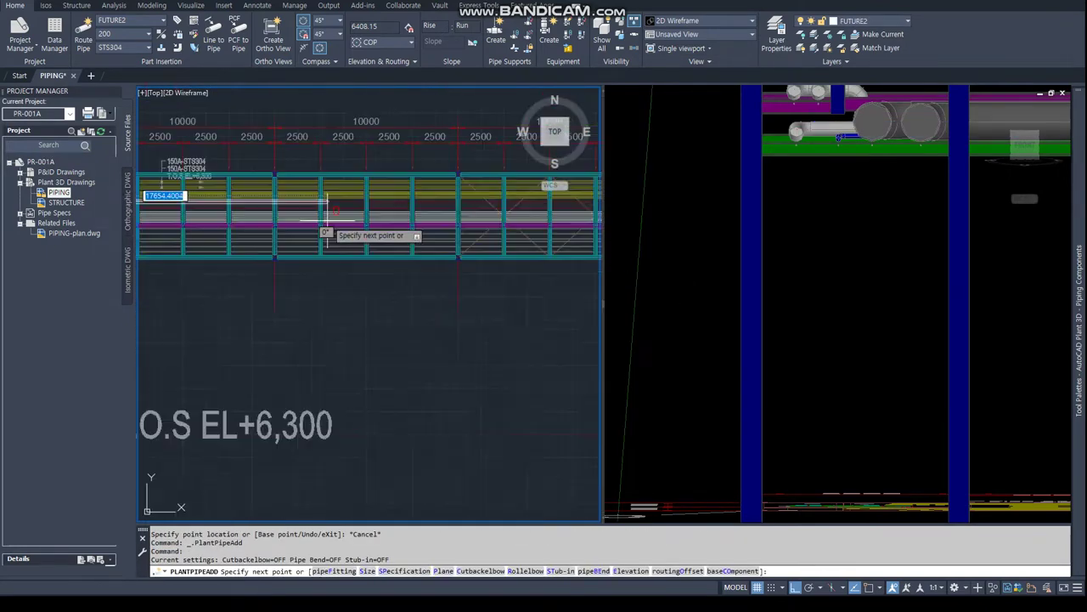
pyautogui.scroll(3, 498, 279)
pyautogui.scroll(2, 514, 276)
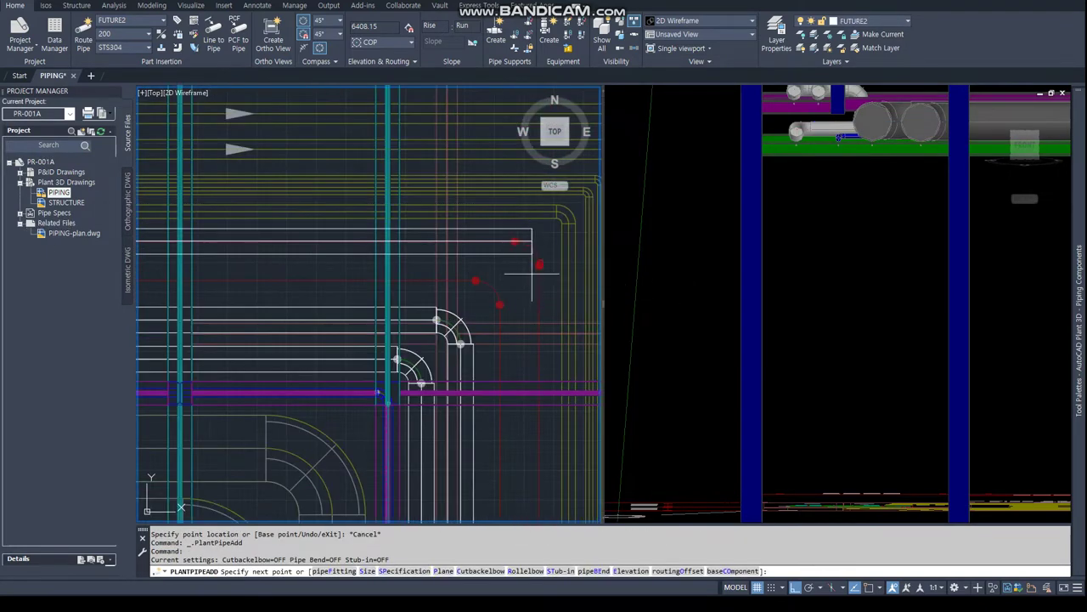
pyautogui.write('PER')
pyautogui.press('Return')
pyautogui.scroll(2, 498, 260)
pyautogui.scroll(-2, 397, 393)
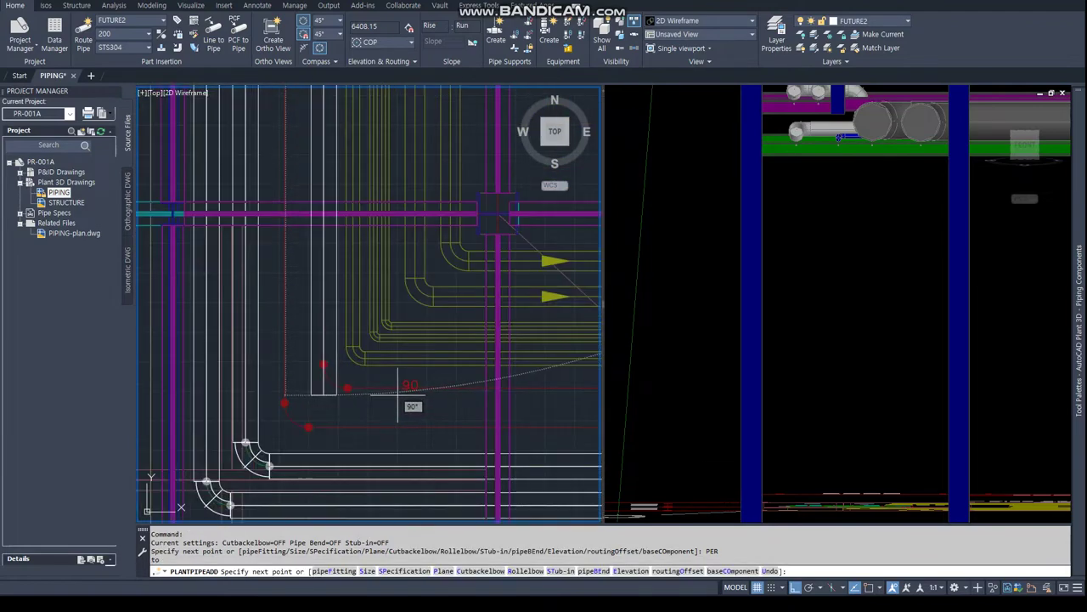
pyautogui.click(397, 393)
# End the route segment at the flange centre using a CEN snap
pyautogui.write('PER')
pyautogui.press('Return')
pyautogui.scroll(-3, 267, 263)
pyautogui.scroll(-1, 267, 264)
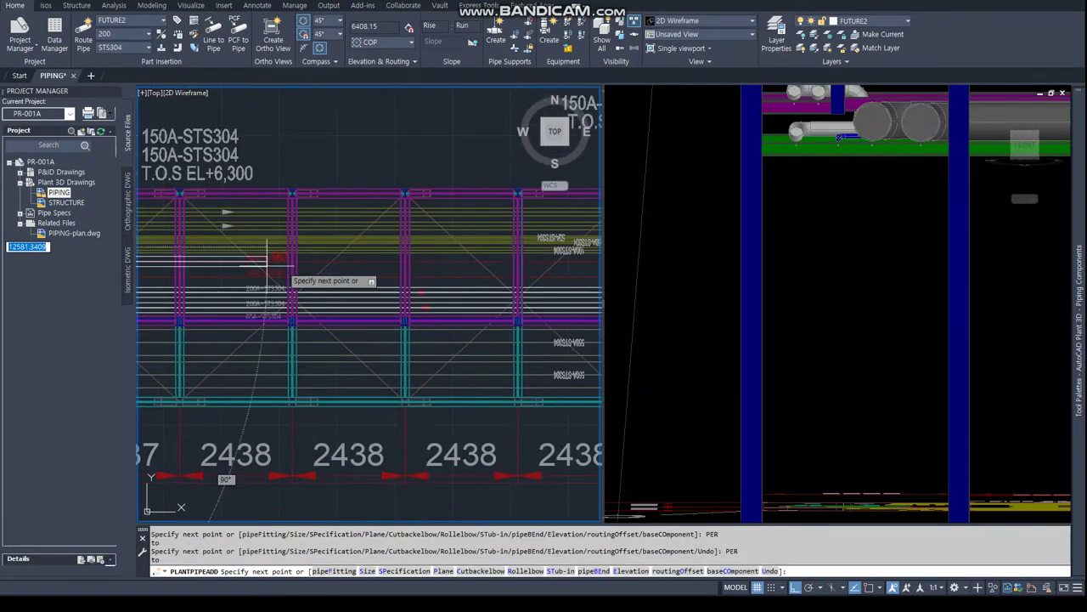
pyautogui.scroll(2, 272, 263)
pyautogui.scroll(2, 305, 259)
pyautogui.scroll(2, 314, 257)
pyautogui.write('CEN')
pyautogui.press('Return')
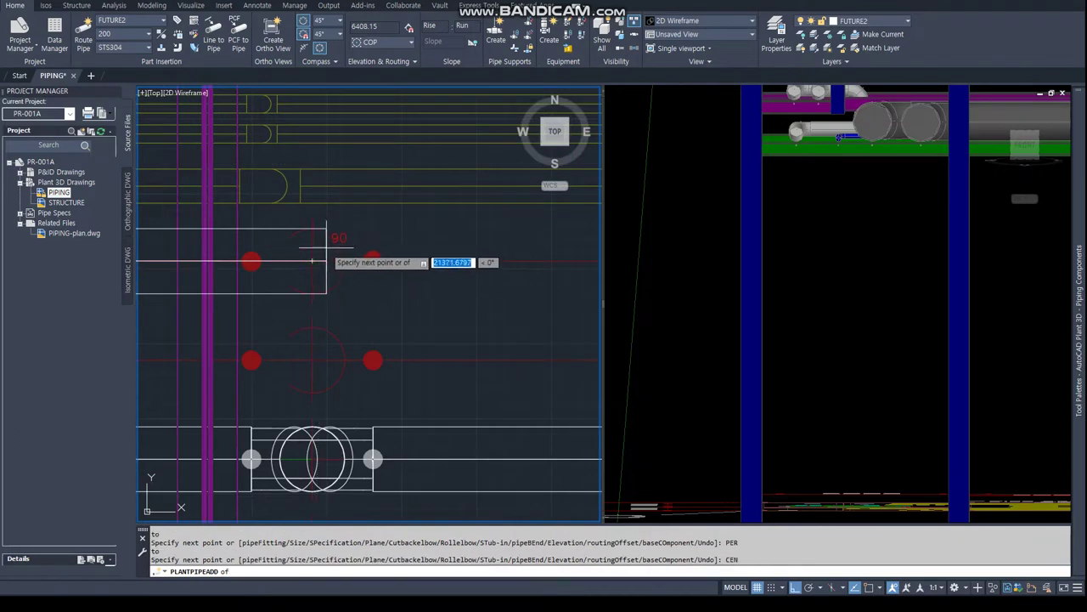
pyautogui.write('CEN')
pyautogui.press('Return')
pyautogui.click(313, 262)
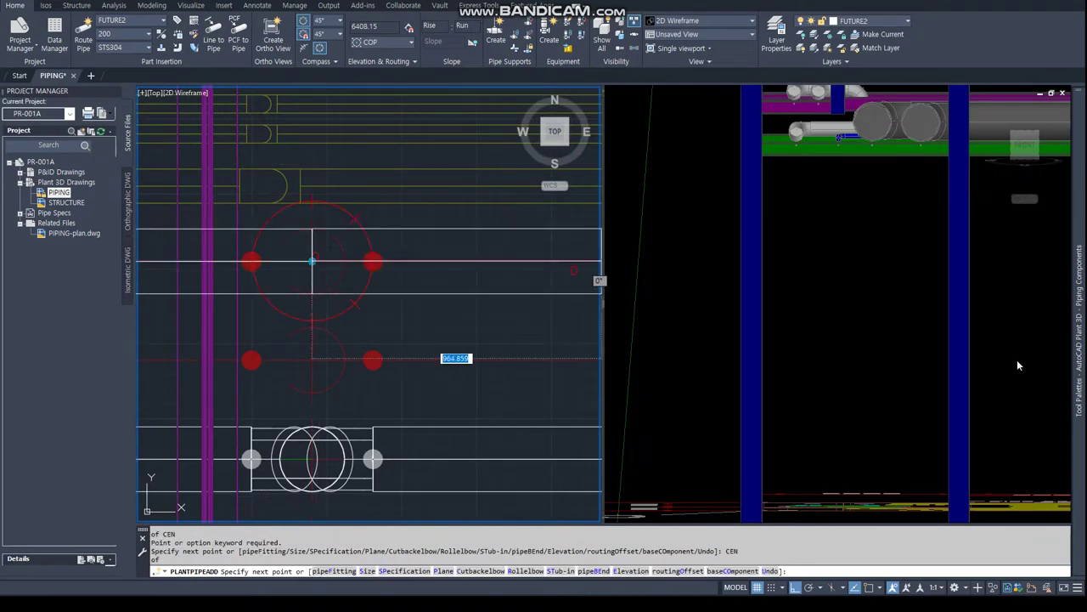
# Drop the pipe vertically below the rack and add a horizontal run after the drop
pyautogui.scroll(-5, 852, 302)
pyautogui.keyDown('shift'); pyautogui.moveTo(943, 301); pyautogui.dragTo(941, 355, button='middle'); pyautogui.keyUp('shift')
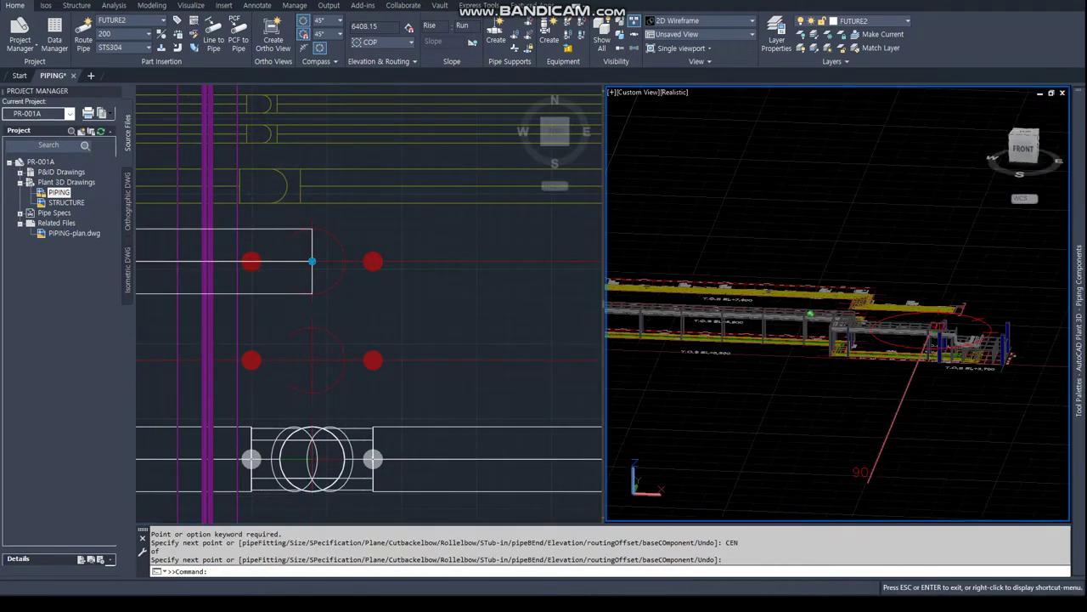
pyautogui.scroll(5, 939, 348)
pyautogui.scroll(3, 930, 306)
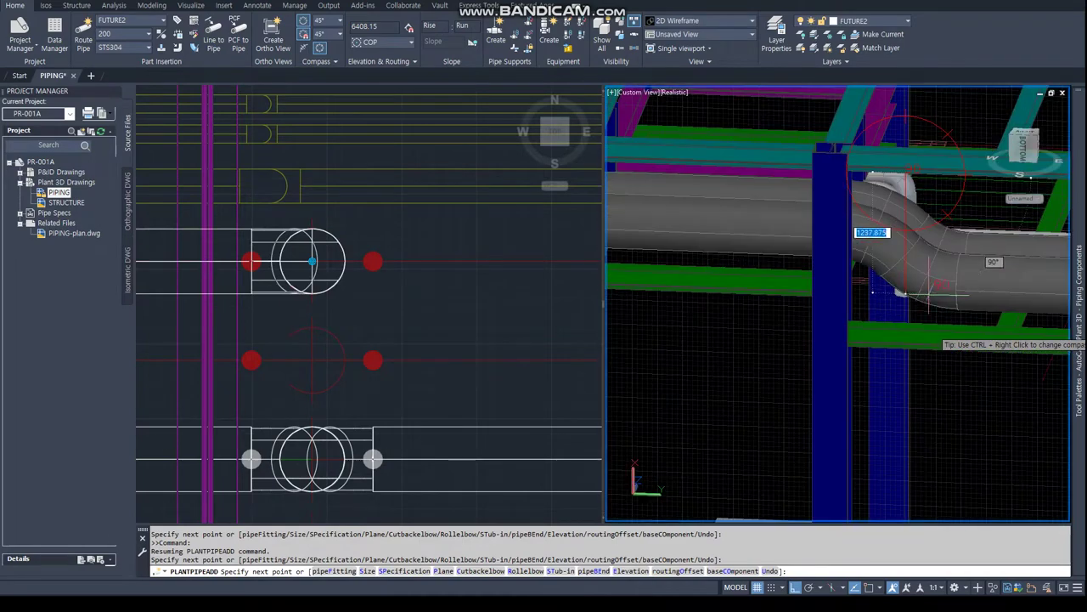
pyautogui.click(905, 340)
pyautogui.keyDown('shift'); pyautogui.moveTo(905, 340); pyautogui.dragTo(883, 374, button='middle'); pyautogui.keyUp('shift')
pyautogui.click(879, 382)
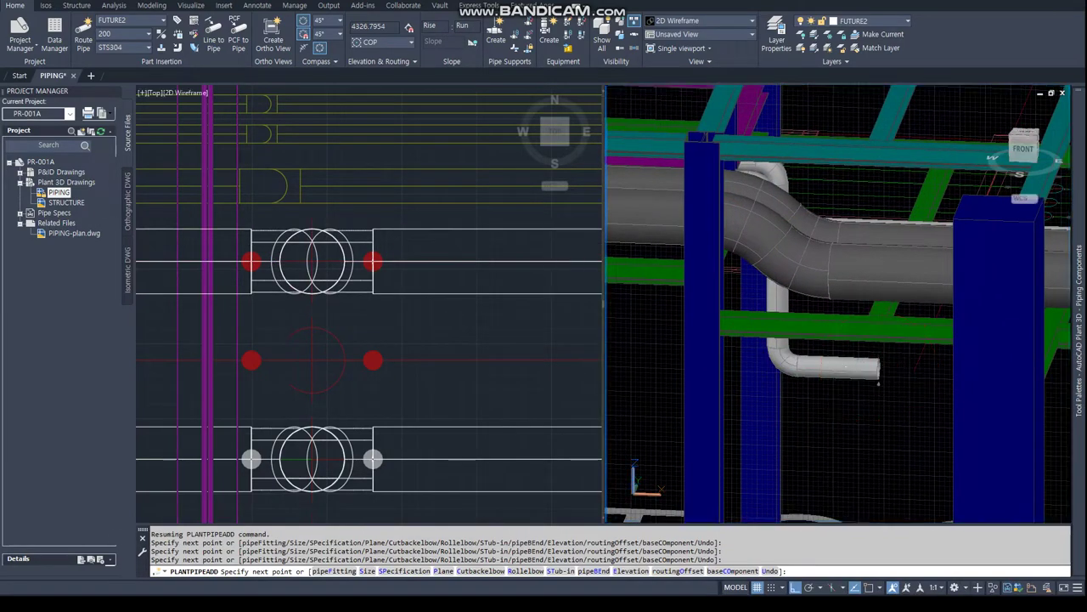
pyautogui.press('Escape')
# Set the short pipe end below the rack to elevation 5850
pyautogui.click(437, 330)
pyautogui.scroll(-4, 437, 330)
pyautogui.scroll(4, 471, 382)
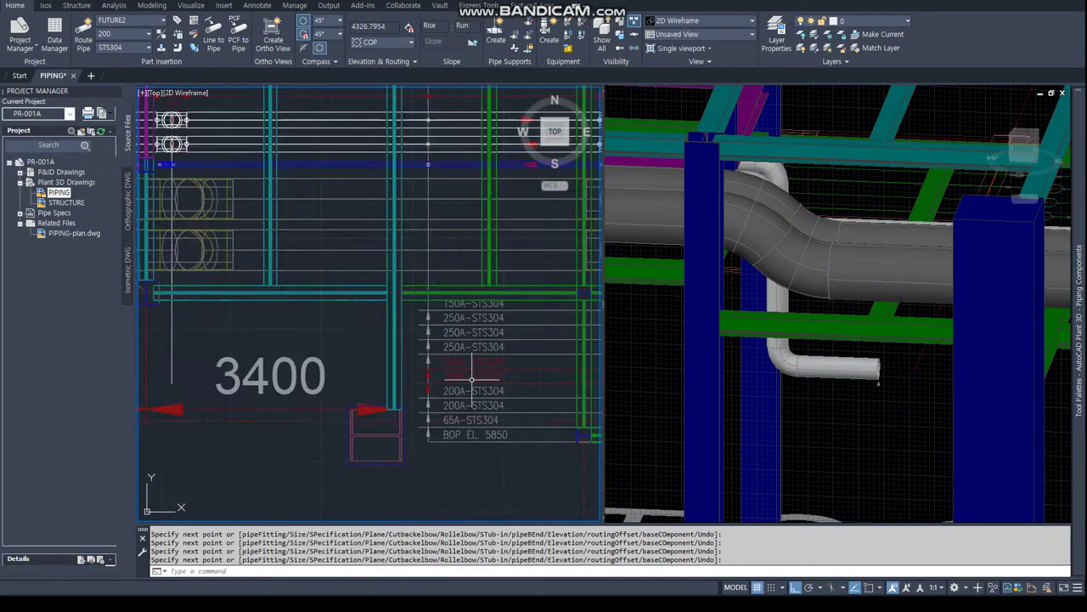
pyautogui.click(885, 434)
pyautogui.click(841, 368)
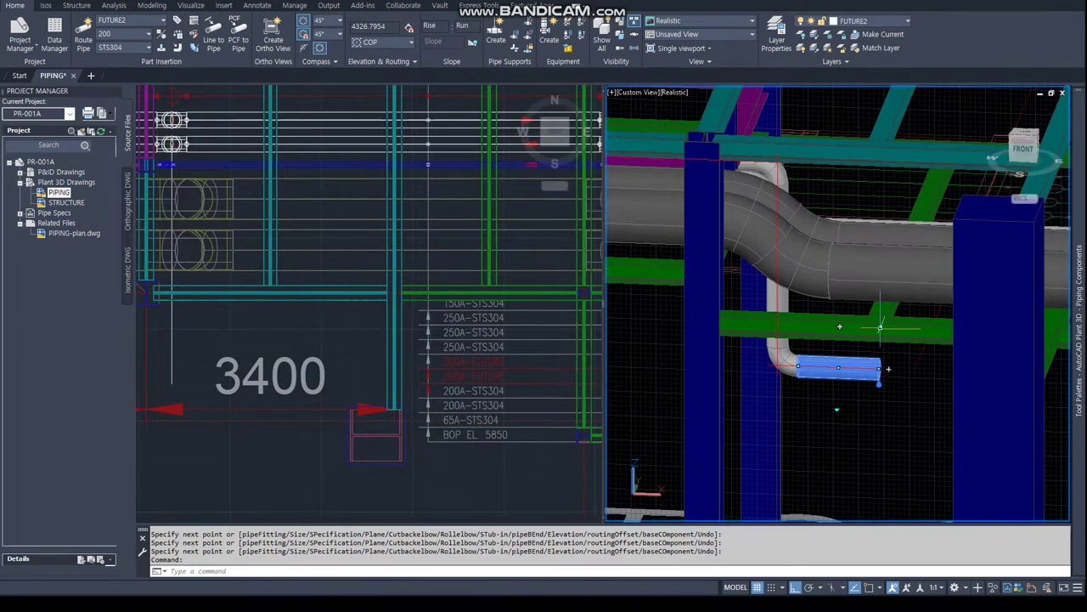
pyautogui.click(879, 367)
pyautogui.write('850')
pyautogui.press('Return')
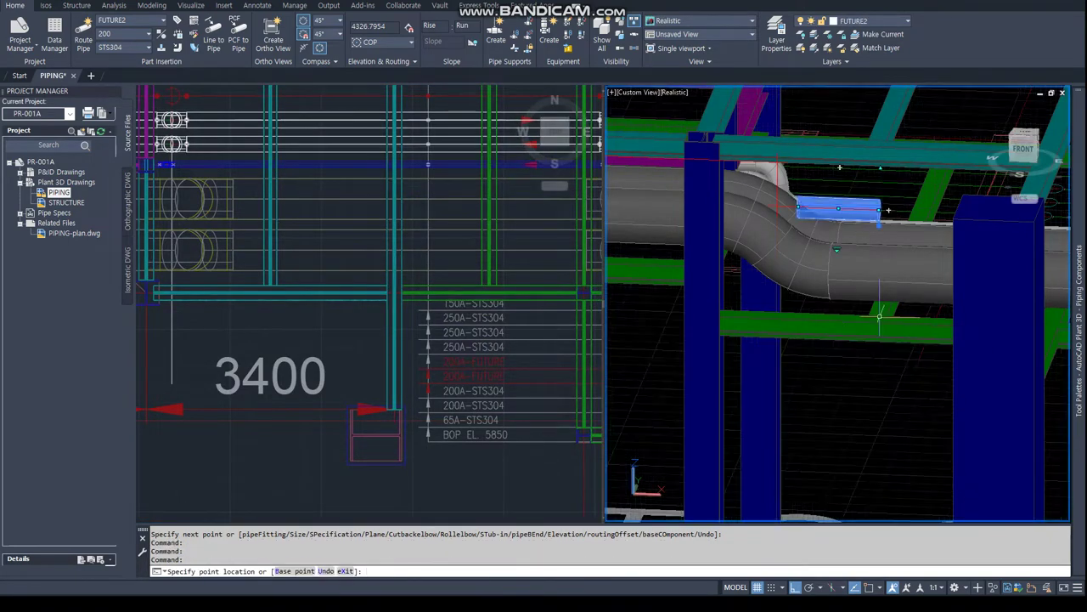
pyautogui.press('Escape')
pyautogui.moveTo(881, 323)
pyautogui.keyDown('shift'); pyautogui.mouseDown(button='middle')
pyautogui.moveTo(833, 259)
pyautogui.moveTo(871, 289)
pyautogui.moveTo(815, 255)
pyautogui.mouseUp(button='middle'); pyautogui.keyUp('shift')
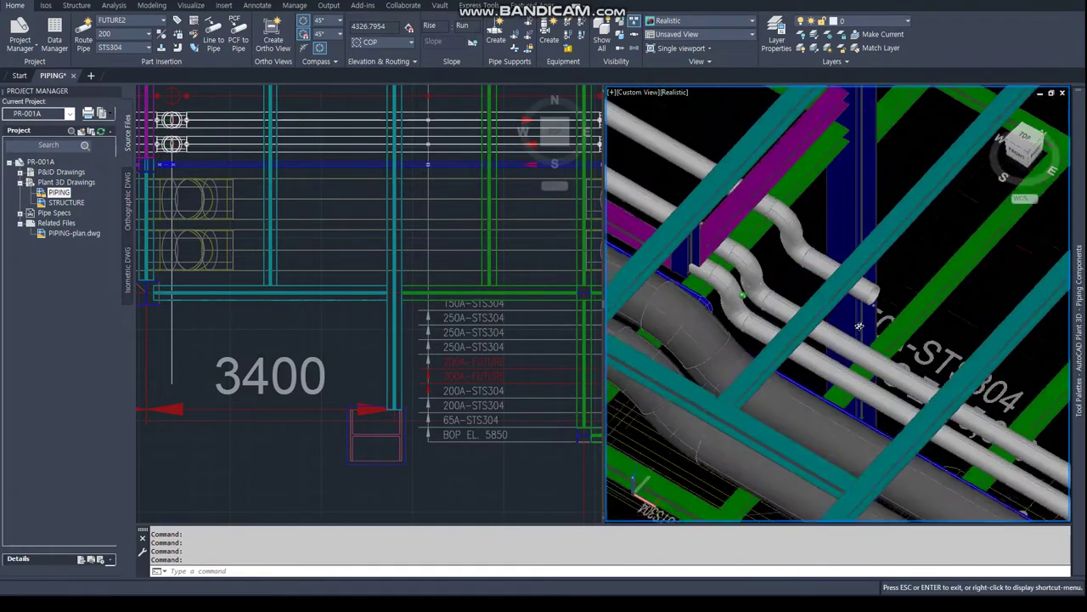
# Route the next pipe from its end with an elbow, a vertical drop and onward segments
pyautogui.click(286, 174)
pyautogui.scroll(-2, 286, 175)
pyautogui.scroll(5, 289, 323)
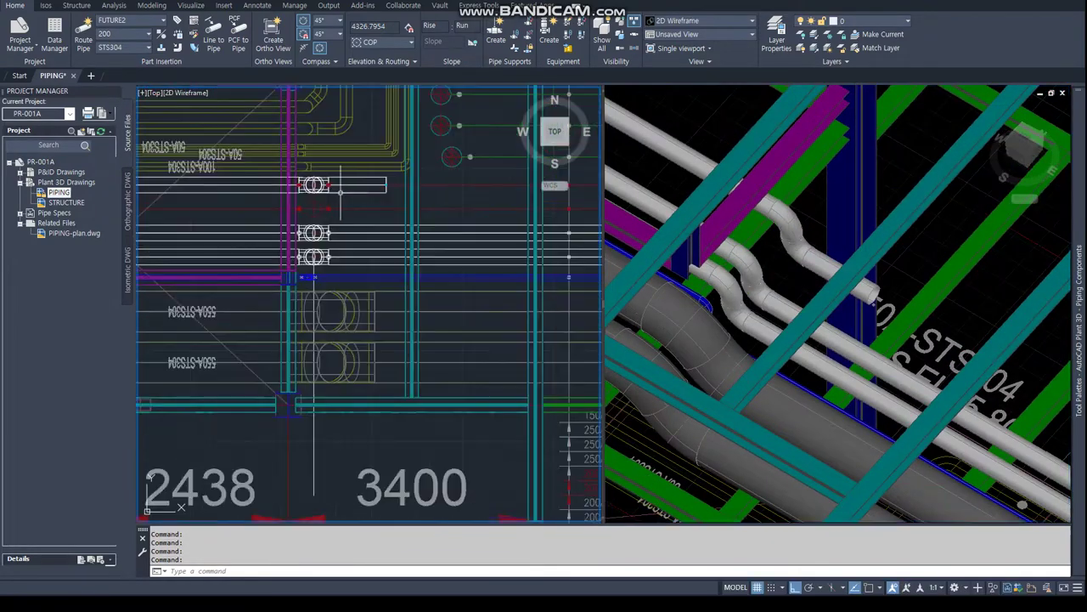
pyautogui.click(416, 178)
pyautogui.moveTo(299, 194); pyautogui.dragTo(366, 272, button='middle')
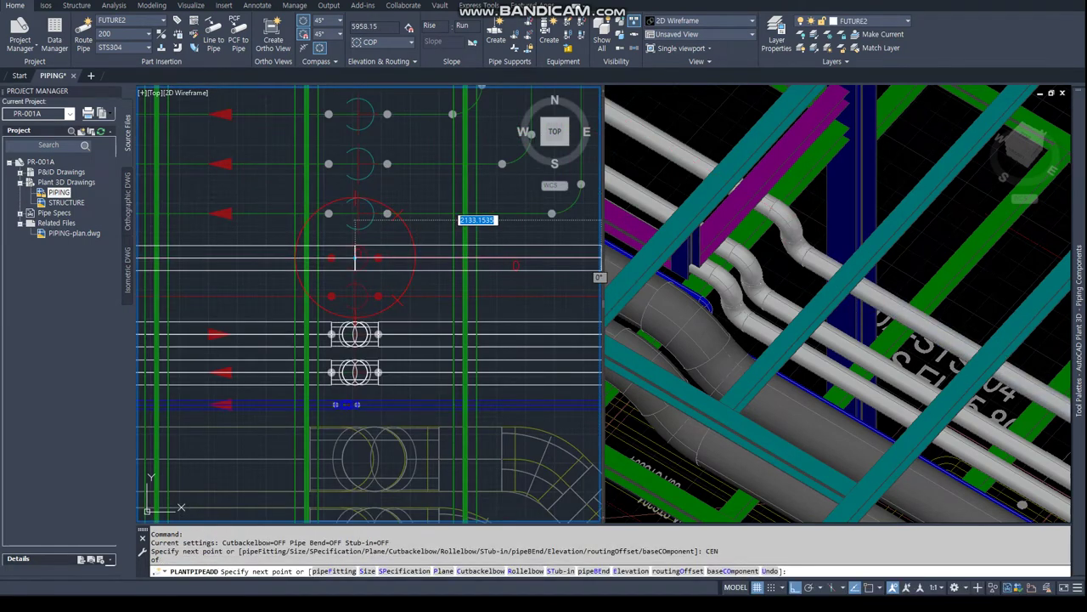
pyautogui.click(358, 213)
pyautogui.click(829, 233)
pyautogui.click(828, 236)
pyautogui.click(837, 243)
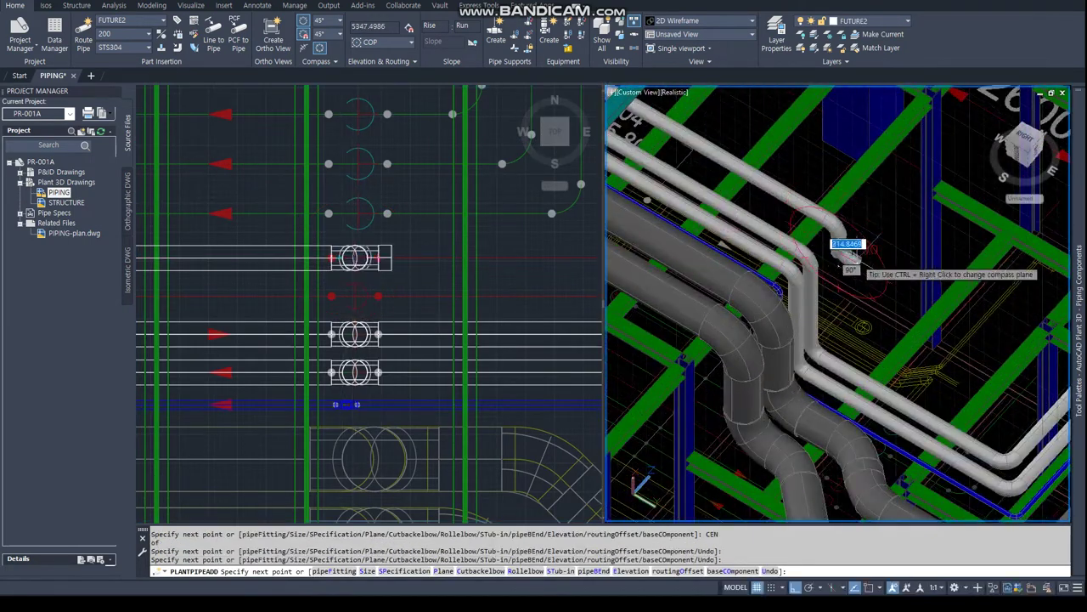
pyautogui.click(861, 251)
pyautogui.press('Escape')
# Set that pipe's short end segment to elevation 3700
pyautogui.click(416, 228)
pyautogui.scroll(-4, 391, 289)
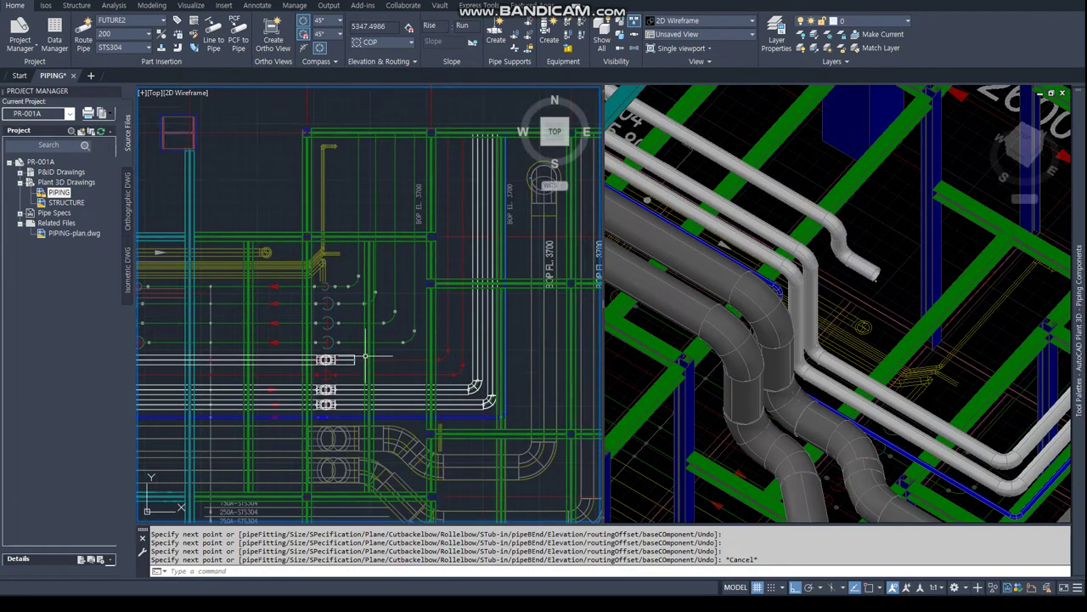
pyautogui.click(877, 263)
pyautogui.click(868, 266)
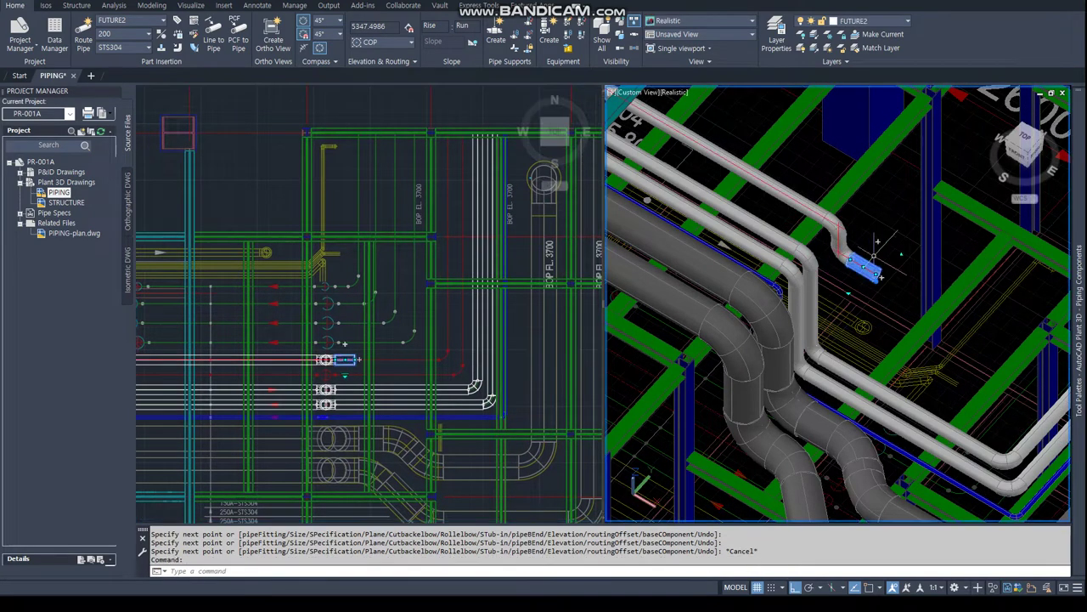
pyautogui.click(881, 273)
pyautogui.scroll(2, 902, 253)
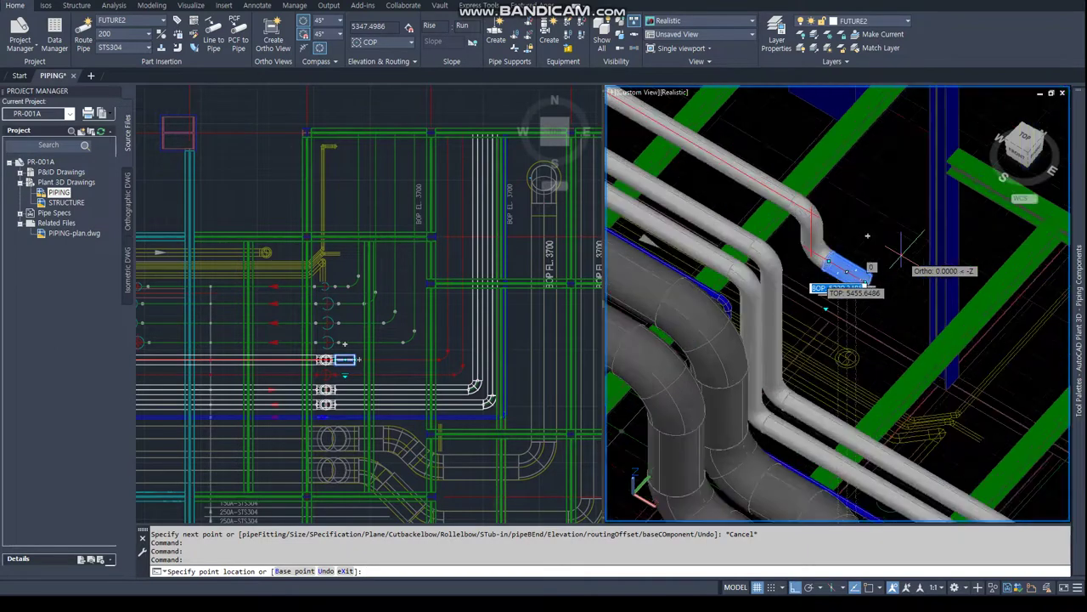
pyautogui.scroll(2, 902, 251)
pyautogui.press('Return')
pyautogui.scroll(-4, 902, 254)
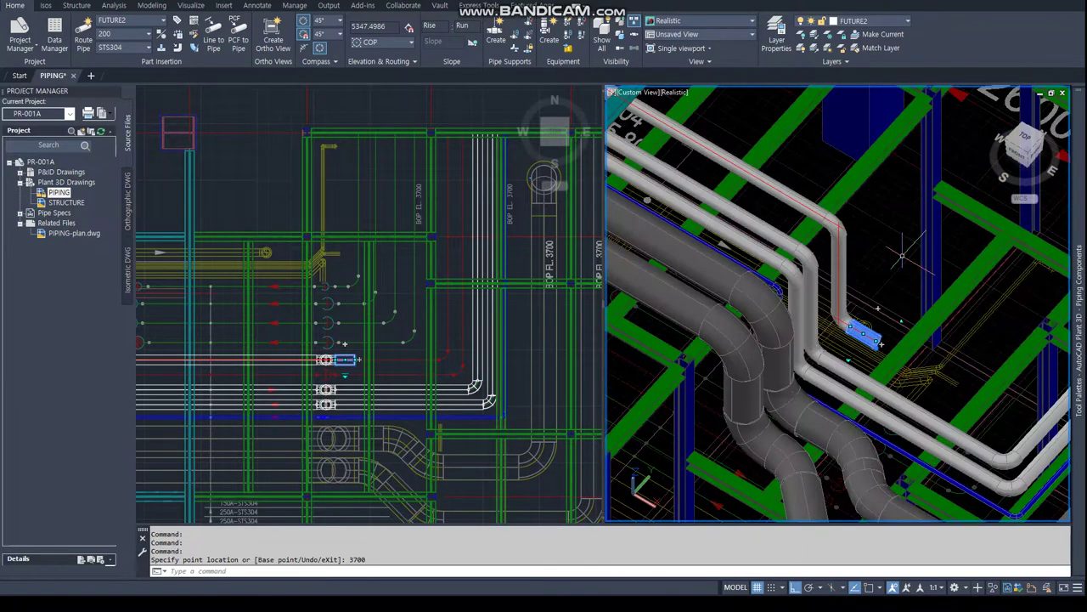
pyautogui.press('Escape')
pyautogui.press('Escape')
# Begin routing the next pipe from its end with a perpendicular snap
pyautogui.click(345, 359)
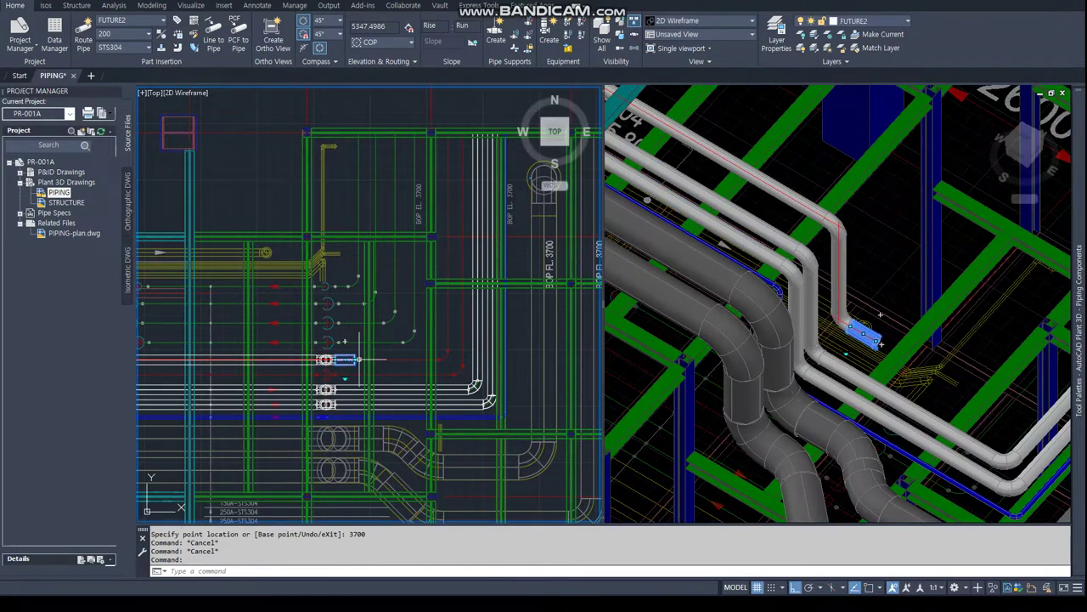
pyautogui.click(358, 359)
pyautogui.write('PER')
pyautogui.press('Return')
# Extend the small-bore pipe perpendicular onto the rack line with a 90° elbow and finish the route
pyautogui.click(443, 350)
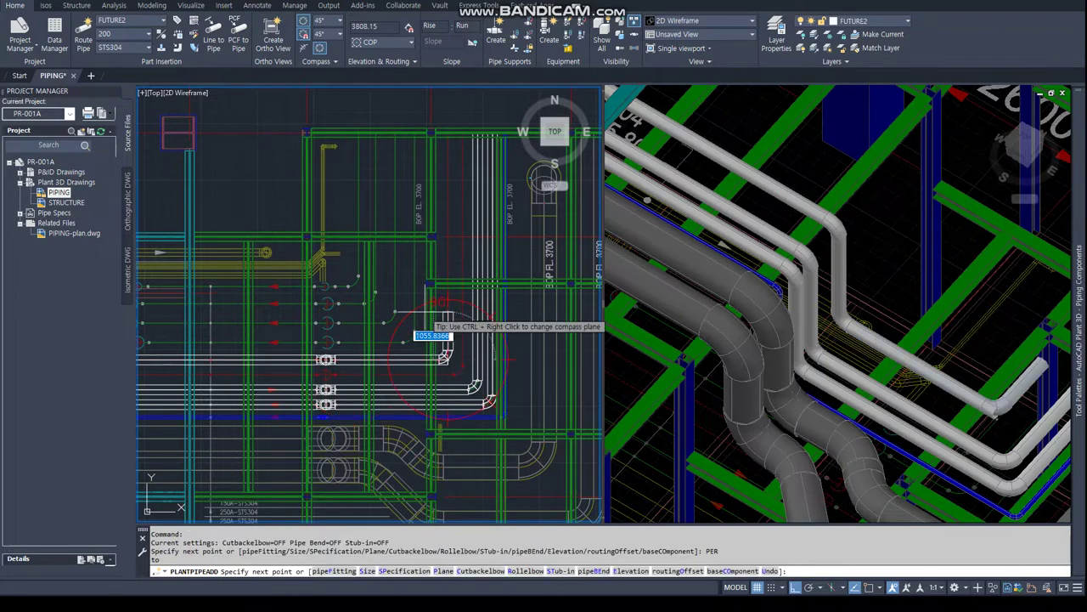
pyautogui.press('Return')
pyautogui.click(255, 137)
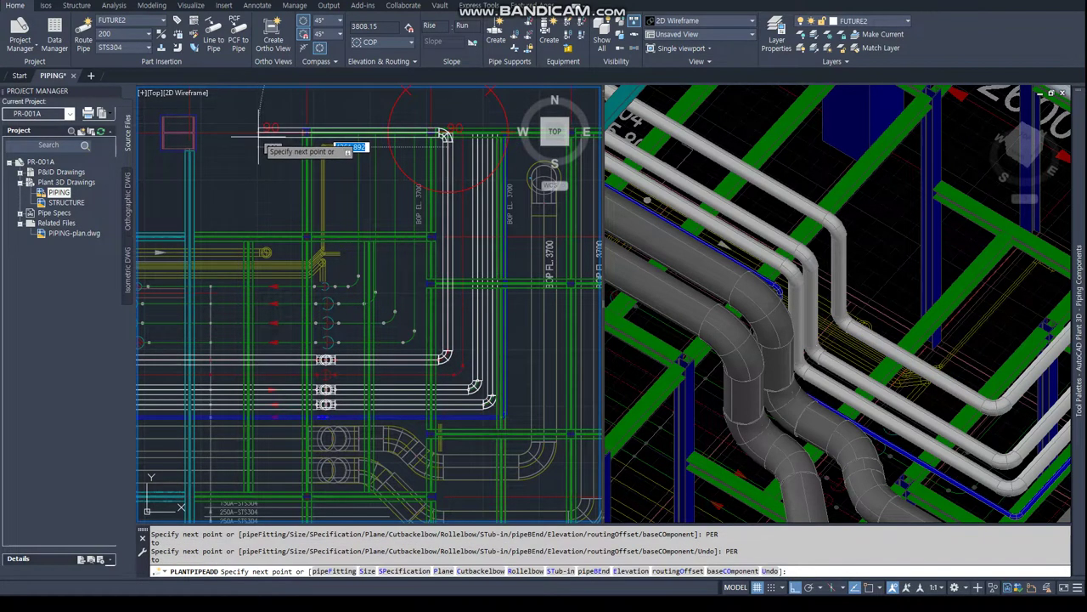
pyautogui.press('Return')
pyautogui.scroll(-5, 368, 248)
pyautogui.scroll(10, 275, 229)
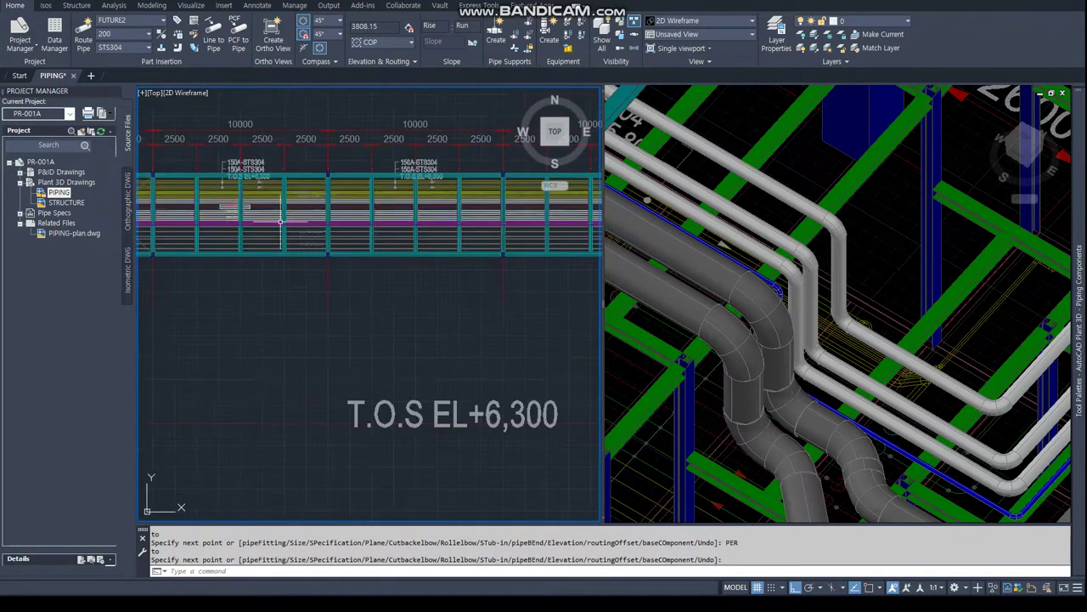
pyautogui.press('Escape')
# Start a new pipe run from the pipe's end, snapped perpendicular to the rack pipe
pyautogui.scroll(-5, 307, 219)
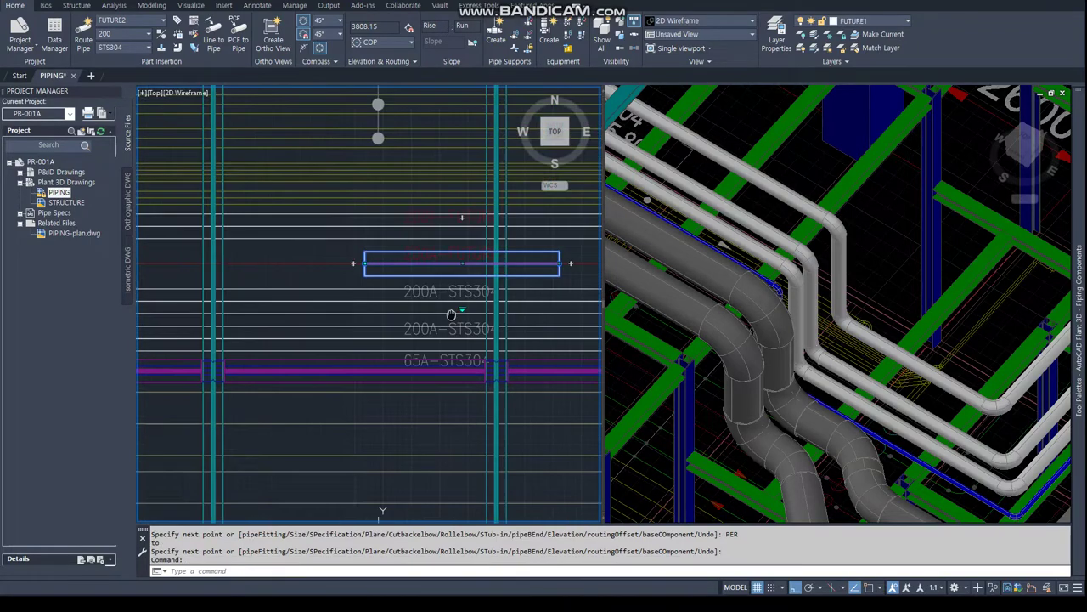
pyautogui.click(353, 246)
pyautogui.scroll(-2, 527, 306)
pyautogui.scroll(5, 526, 306)
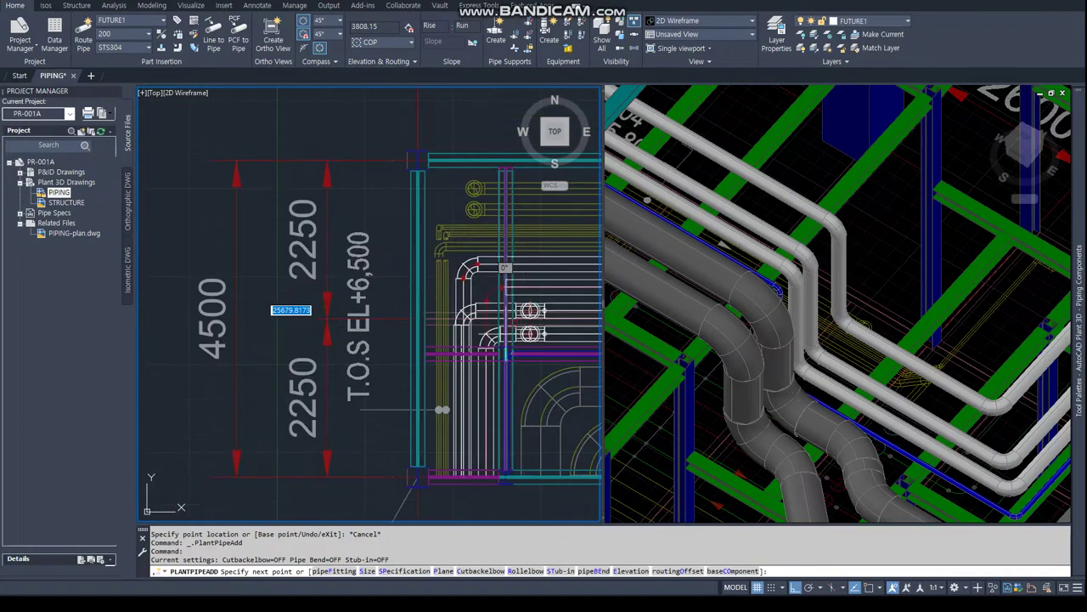
pyautogui.scroll(3, 507, 317)
pyautogui.write('er')
pyautogui.press('Return')
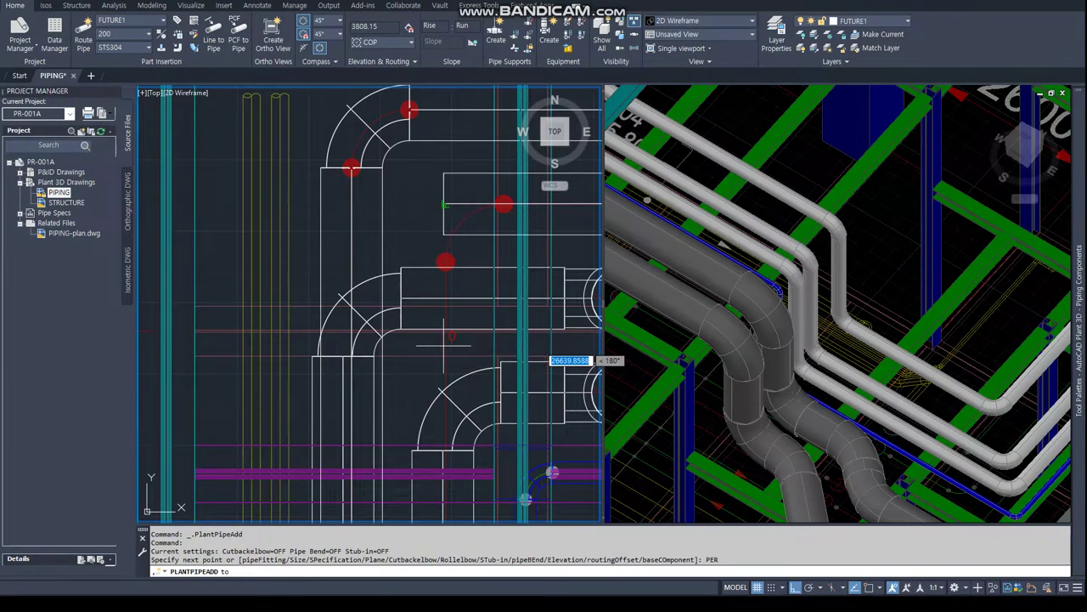
pyautogui.click(444, 344)
# Inspect the new pipe legs on the rack in the 3D view, then return to plan
pyautogui.scroll(-4, 424, 289)
pyautogui.click(753, 205)
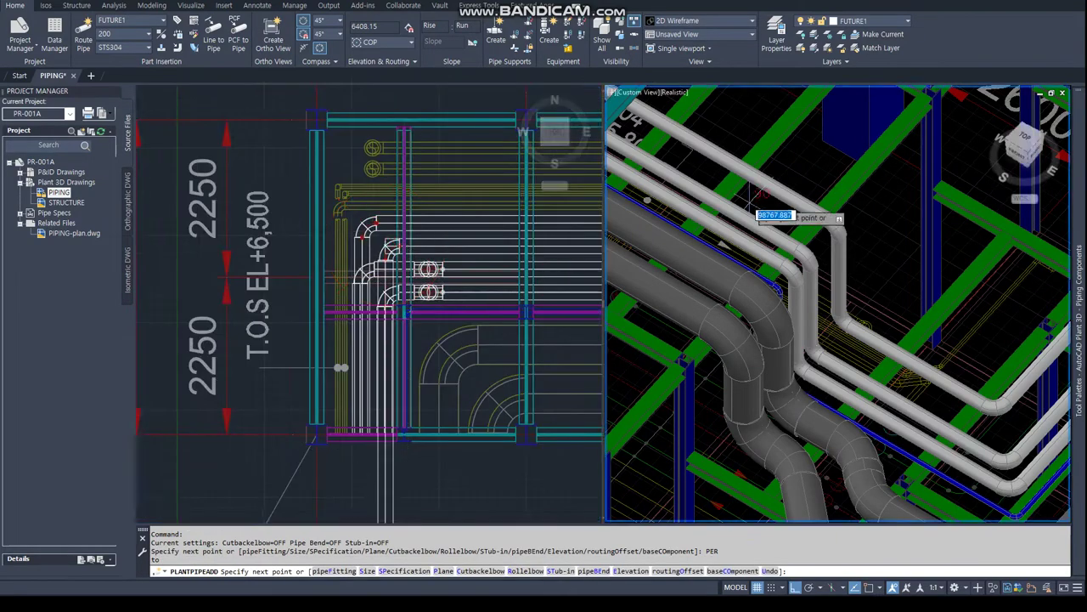
pyautogui.scroll(-5, 753, 206)
pyautogui.scroll(2, 918, 307)
pyautogui.scroll(2, 796, 343)
pyautogui.moveTo(797, 343); pyautogui.dragTo(933, 399, button='middle')
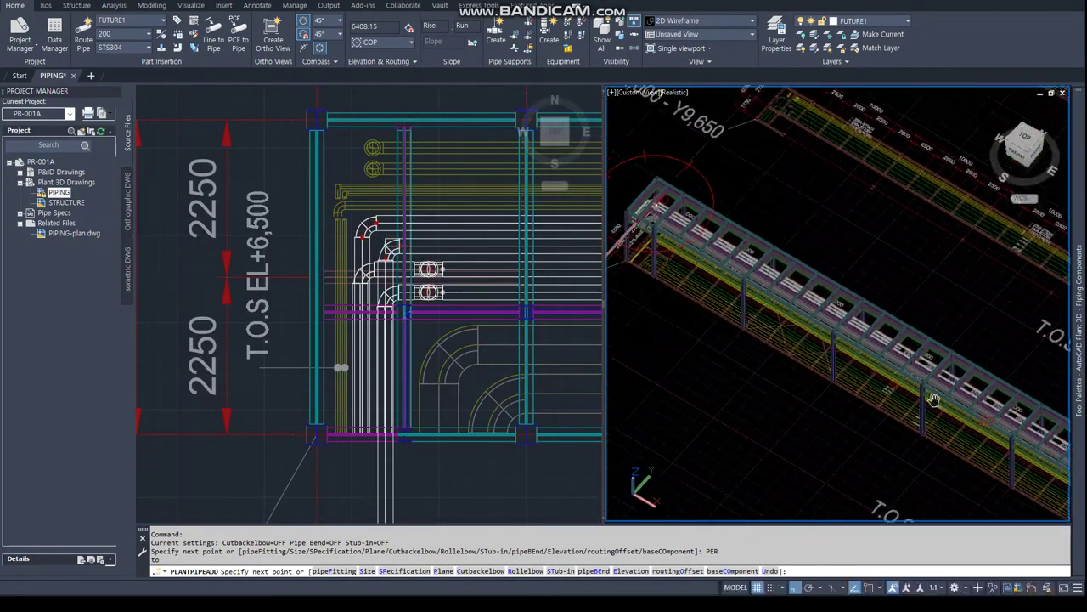
pyautogui.scroll(5, 655, 214)
pyautogui.scroll(3, 699, 214)
pyautogui.keyDown('shift'); pyautogui.moveTo(704, 235); pyautogui.dragTo(728, 242, button='middle'); pyautogui.keyUp('shift')
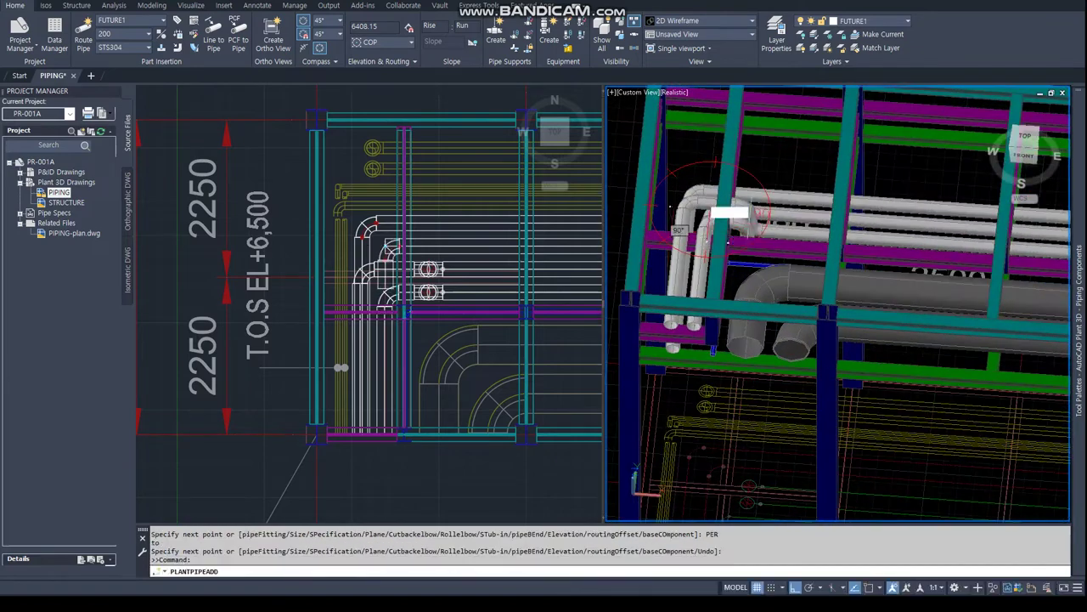
pyautogui.click(357, 481)
pyautogui.write('PER')
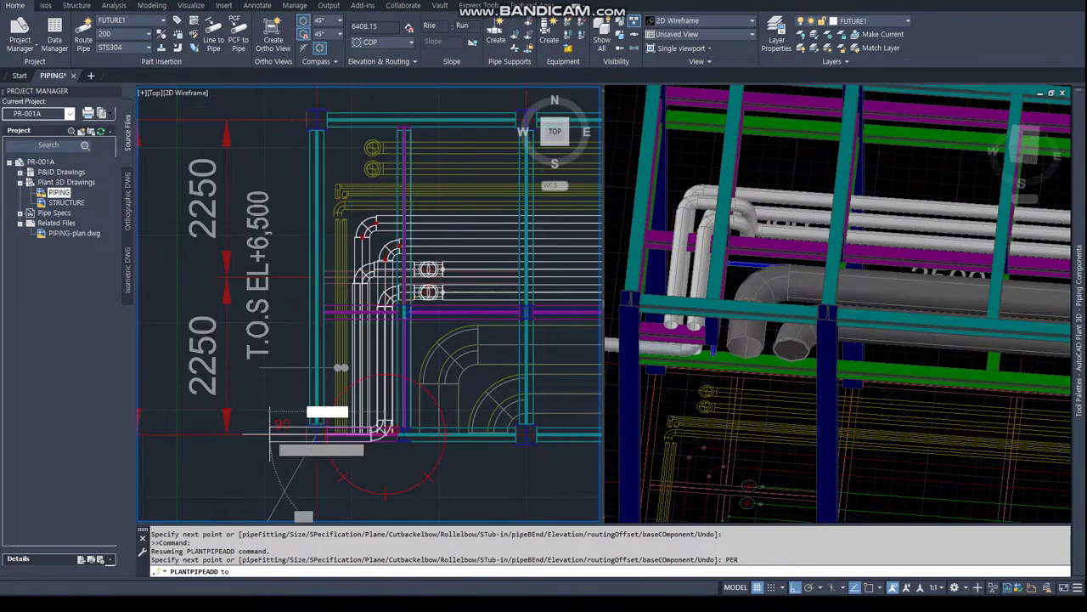
# Snap the run's next point perpendicular to a pipe, end it, and begin another route
pyautogui.press('Return')
pyautogui.moveTo(465, 283); pyautogui.dragTo(306, 323, button='middle')
pyautogui.scroll(-5, 307, 324)
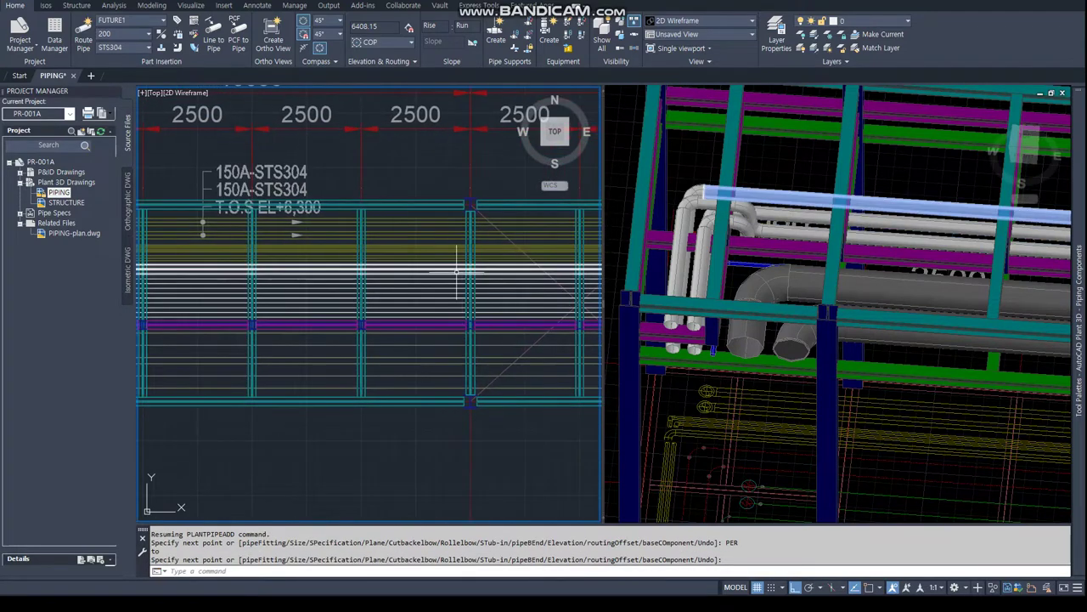
pyautogui.press('Escape')
pyautogui.scroll(-2, 289, 297)
pyautogui.scroll(4, 290, 297)
pyautogui.scroll(3, 352, 253)
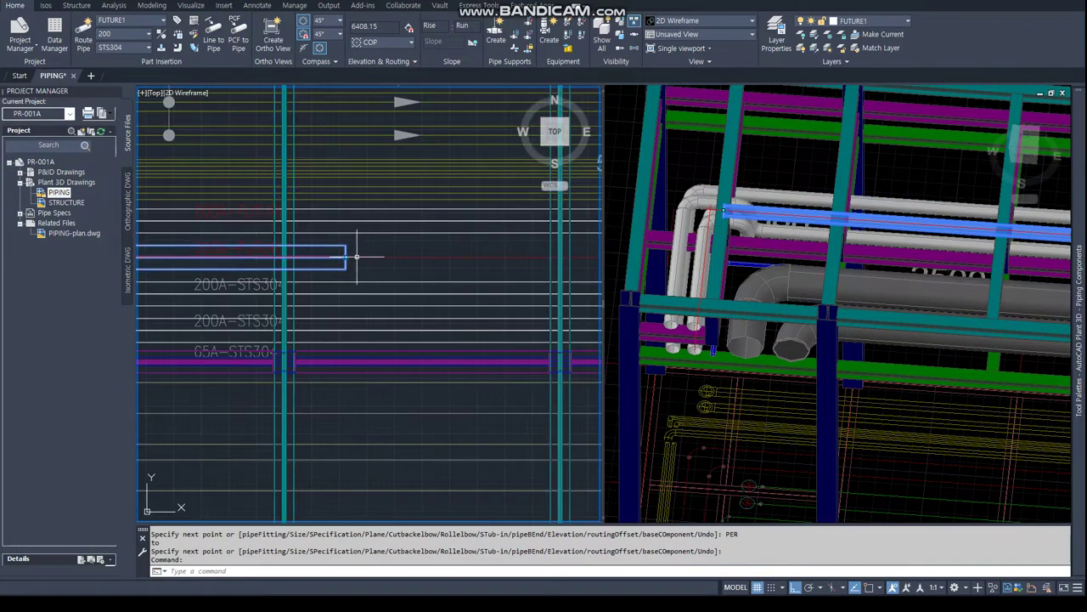
pyautogui.press('Return')
pyautogui.scroll(-6, 357, 255)
# Route the line along the rack using PER perpendicular snaps
pyautogui.scroll(2, 377, 255)
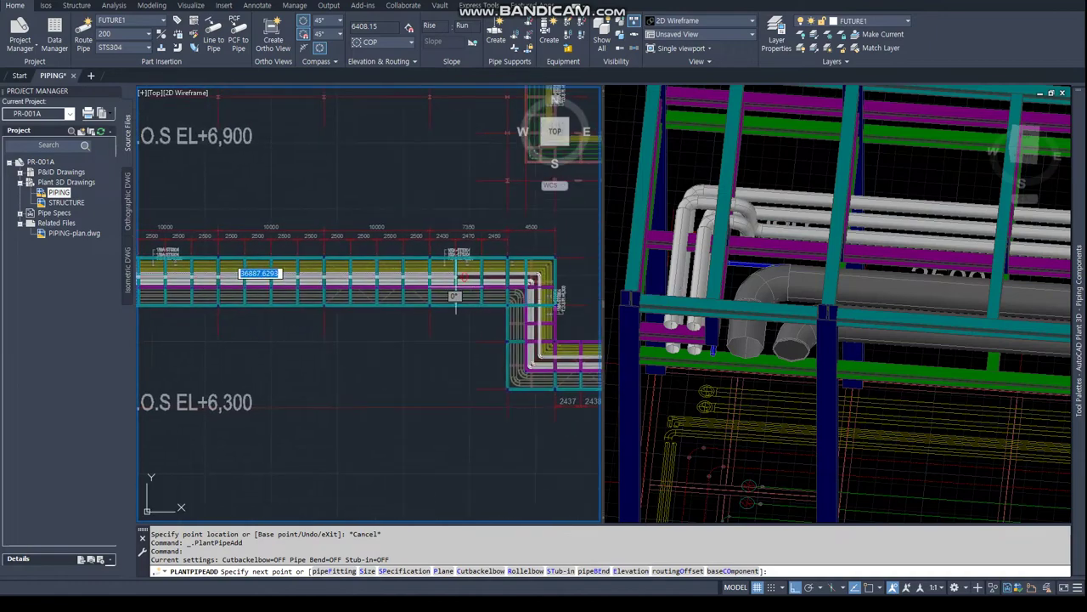
pyautogui.scroll(3, 356, 272)
pyautogui.scroll(3, 346, 289)
pyautogui.write('PER')
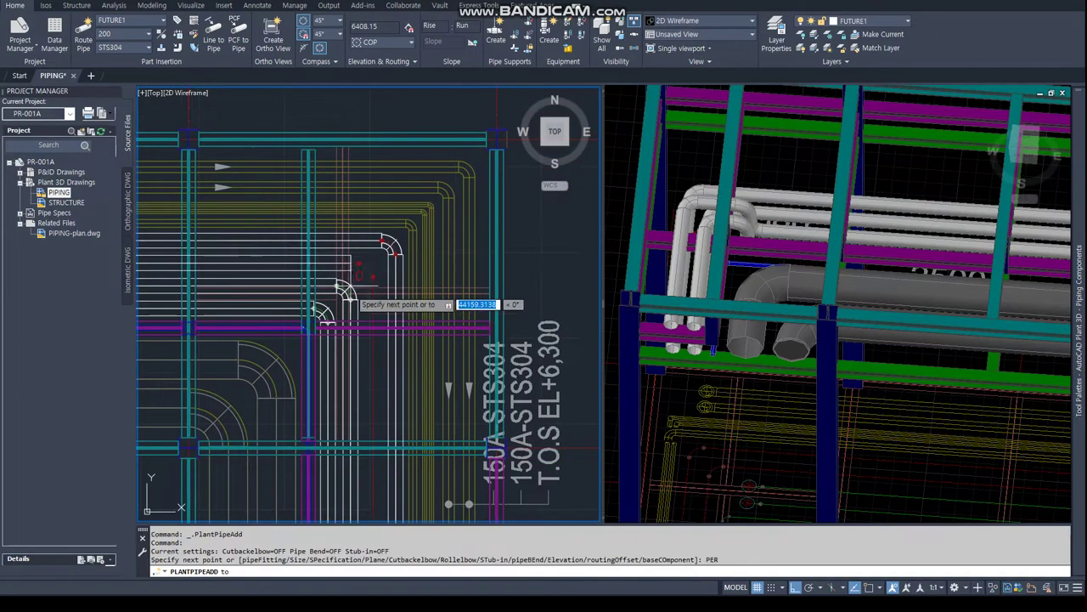
pyautogui.press('Return')
pyautogui.moveTo(347, 286); pyautogui.dragTo(410, 134, button='middle')
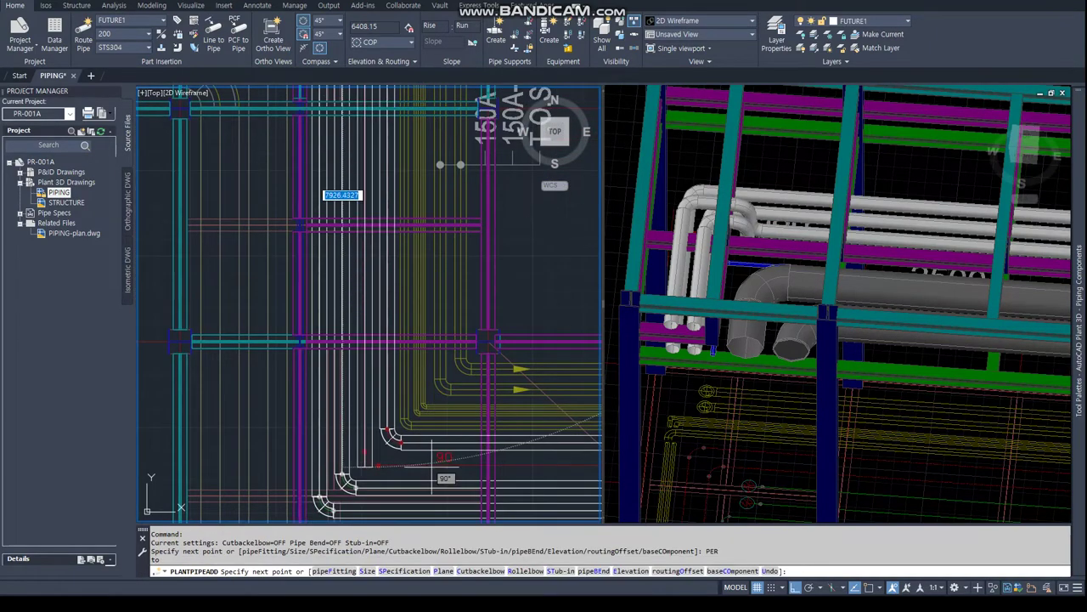
pyautogui.click(430, 464)
pyautogui.write('PER')
pyautogui.press('Return')
# Place the corner turn at a centre point using the CEN snap
pyautogui.scroll(-3, 475, 425)
pyautogui.moveTo(518, 463)
pyautogui.mouseDown(button='middle')
pyautogui.moveTo(482, 392)
pyautogui.moveTo(397, 329)
pyautogui.mouseUp(button='middle')
pyautogui.scroll(3, 387, 343)
pyautogui.scroll(2, 378, 268)
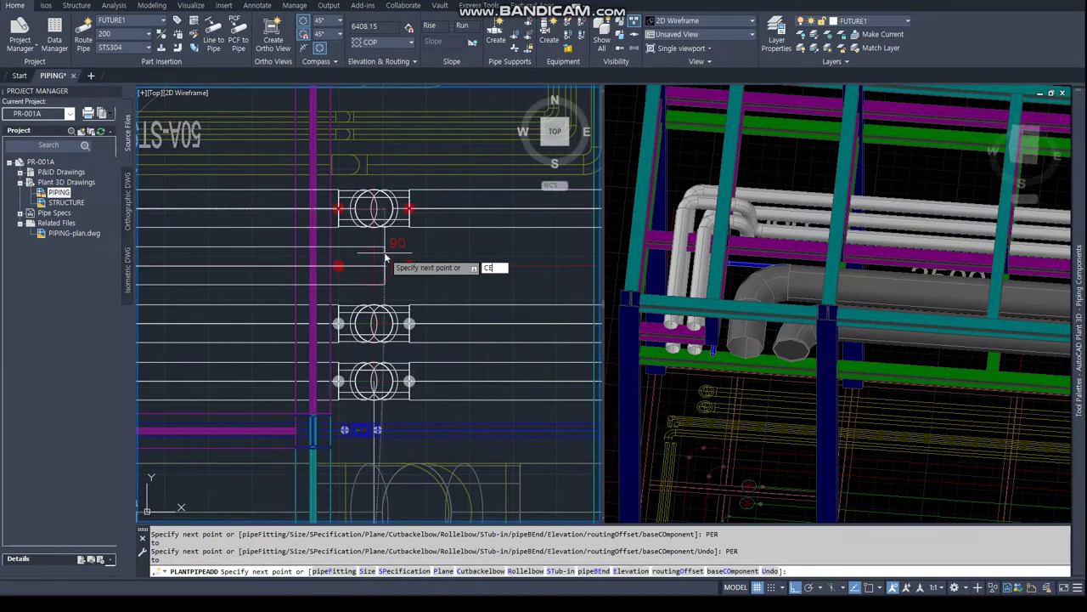
pyautogui.write('CEN')
pyautogui.press('Return')
pyautogui.click(373, 266)
# Extend the pipe beyond the elbow through three more points and finish the route
pyautogui.scroll(-5, 892, 340)
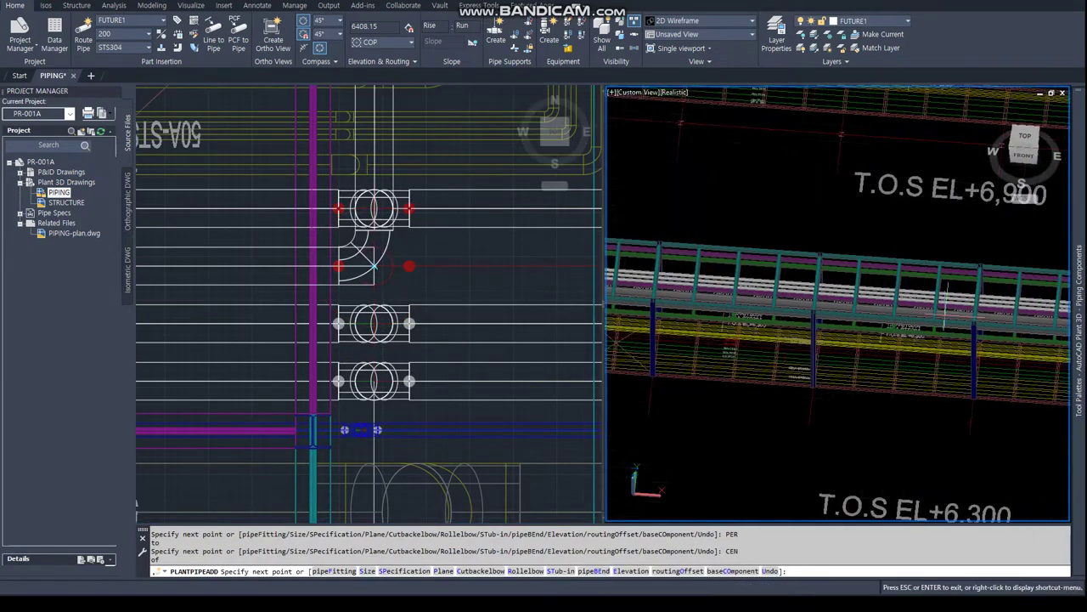
pyautogui.scroll(3, 976, 365)
pyautogui.scroll(3, 850, 323)
pyautogui.scroll(3, 765, 288)
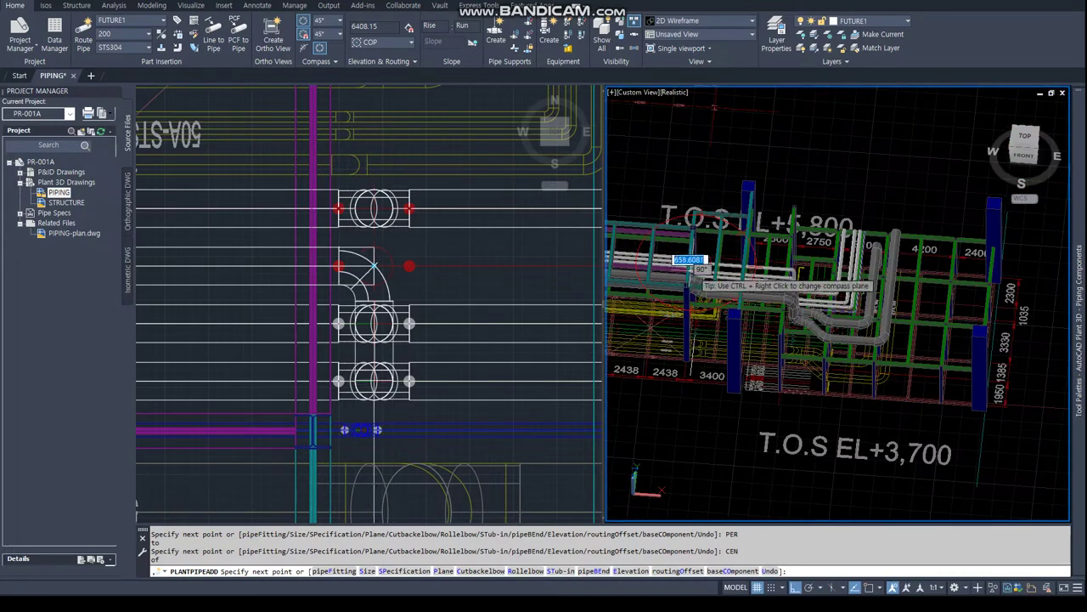
pyautogui.scroll(4, 721, 267)
pyautogui.click(718, 266)
pyautogui.click(773, 268)
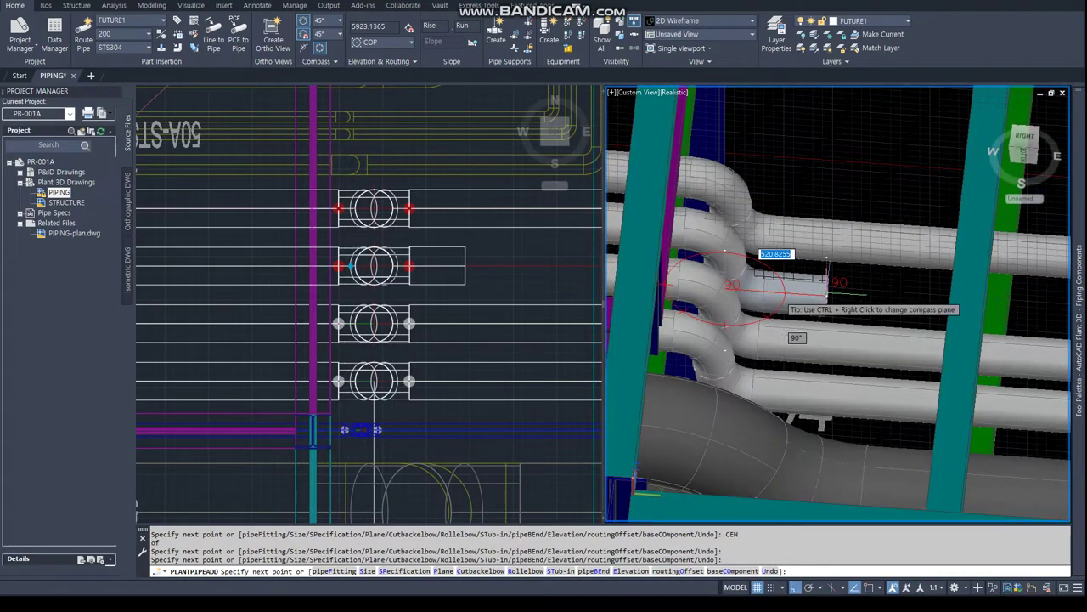
pyautogui.click(839, 283)
pyautogui.press('Return')
# Check the rack from above in 3D, then select the short pipe segment in plan
pyautogui.scroll(-5, 841, 306)
pyautogui.keyDown('shift'); pyautogui.moveTo(841, 306); pyautogui.dragTo(705, 321, button='middle'); pyautogui.keyUp('shift')
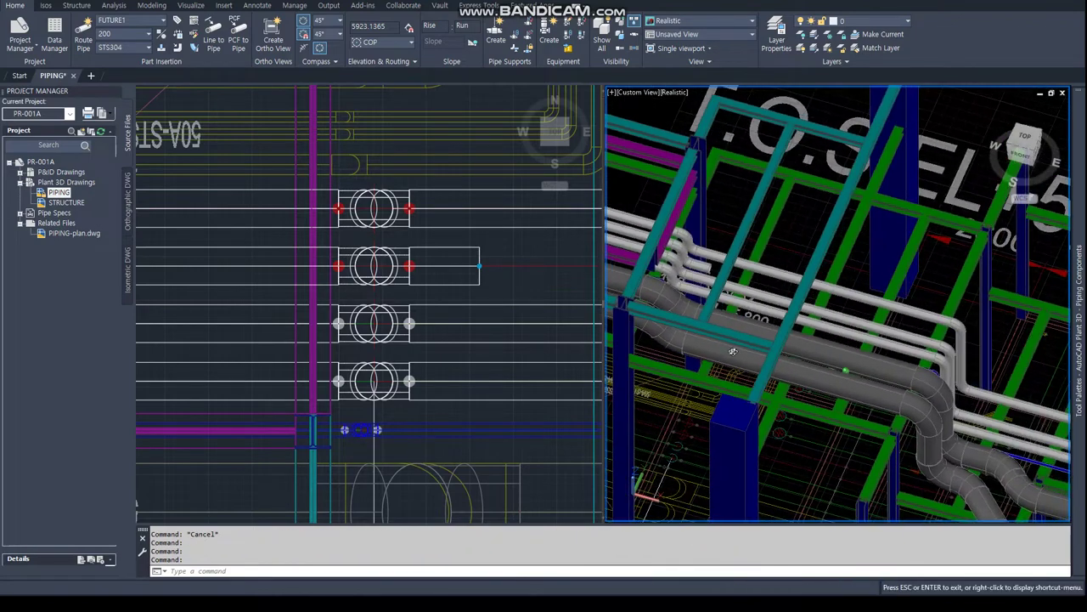
pyautogui.click(485, 247)
pyautogui.scroll(-3, 424, 268)
pyautogui.scroll(-3, 304, 294)
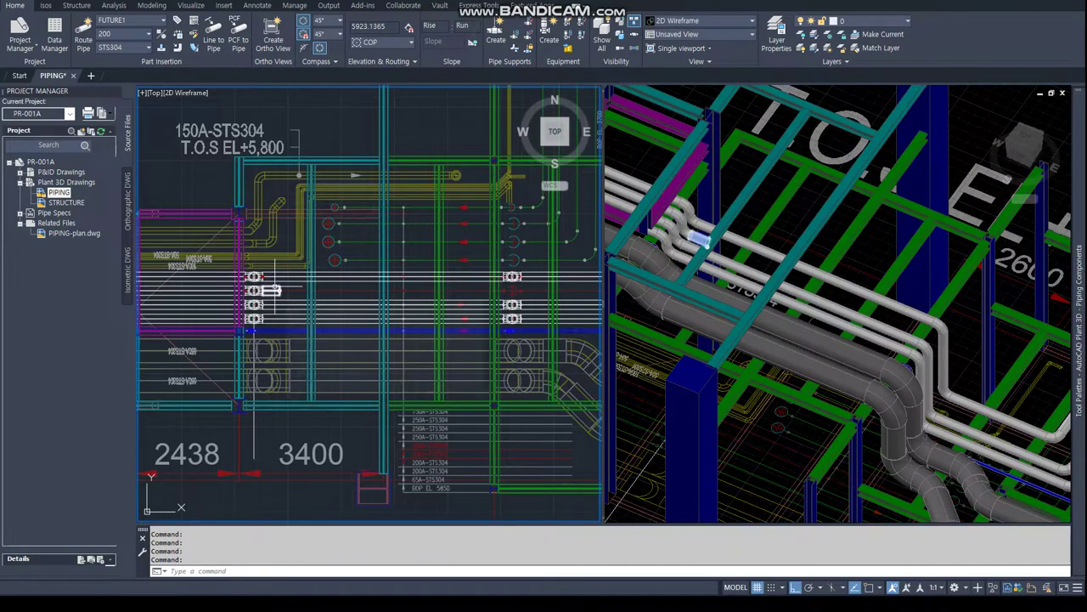
pyautogui.click(276, 289)
# Apply the value 5850 to the selected short pipe in the 3D view
pyautogui.click(746, 255)
pyautogui.scroll(3, 745, 255)
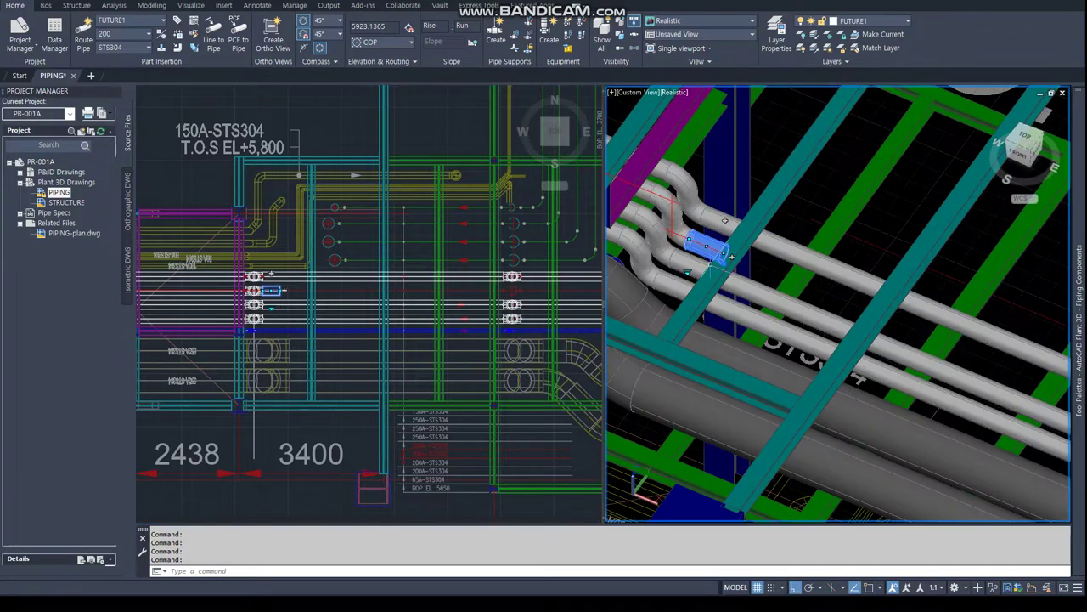
pyautogui.scroll(-3, 739, 246)
pyautogui.scroll(-2, 769, 265)
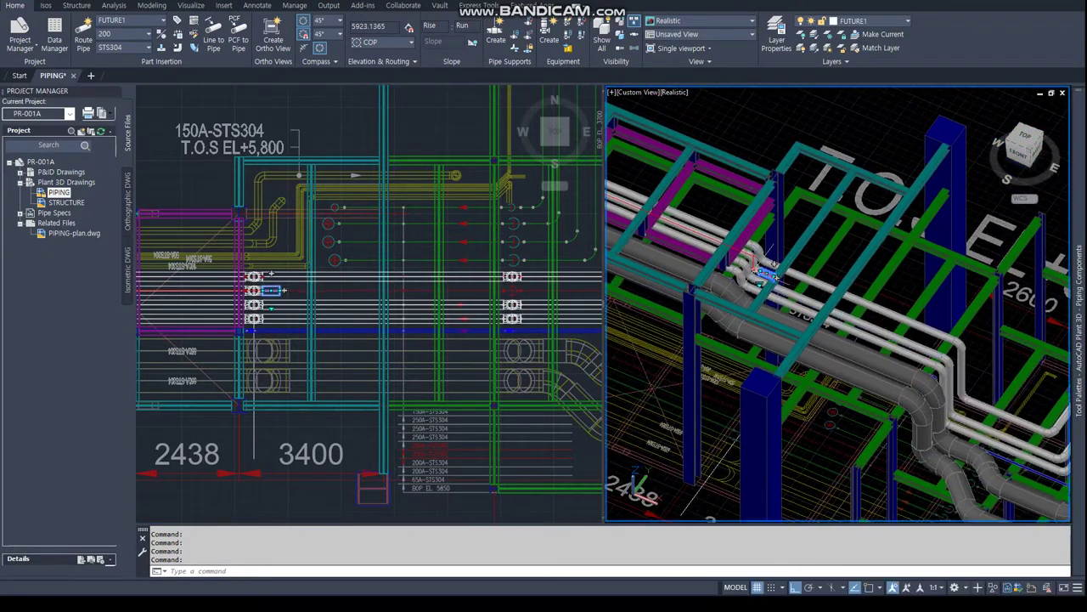
pyautogui.scroll(5, 769, 272)
pyautogui.scroll(-2, 815, 255)
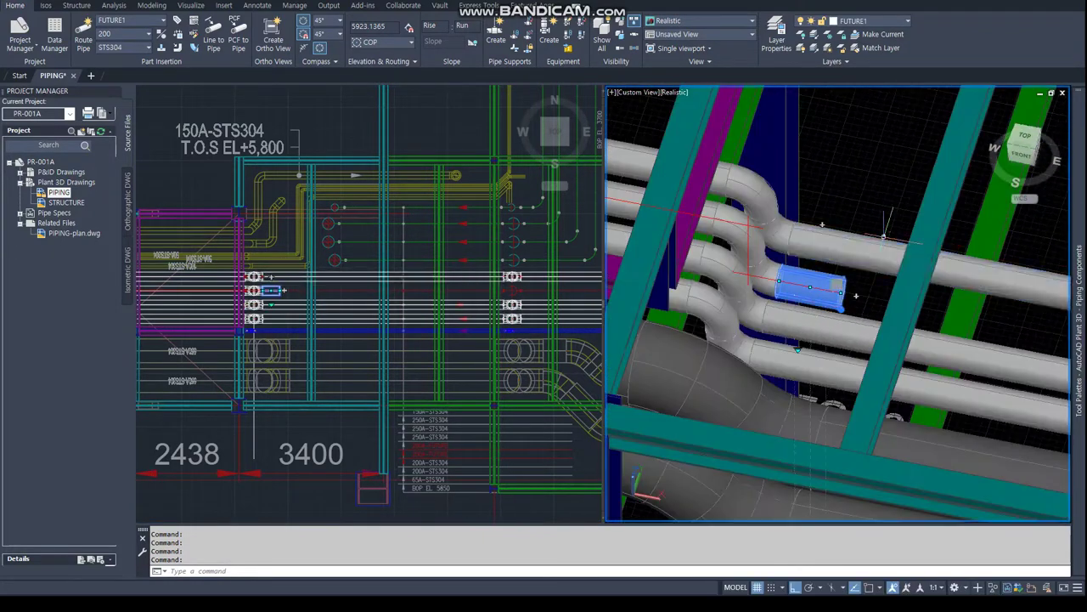
pyautogui.scroll(4, 886, 231)
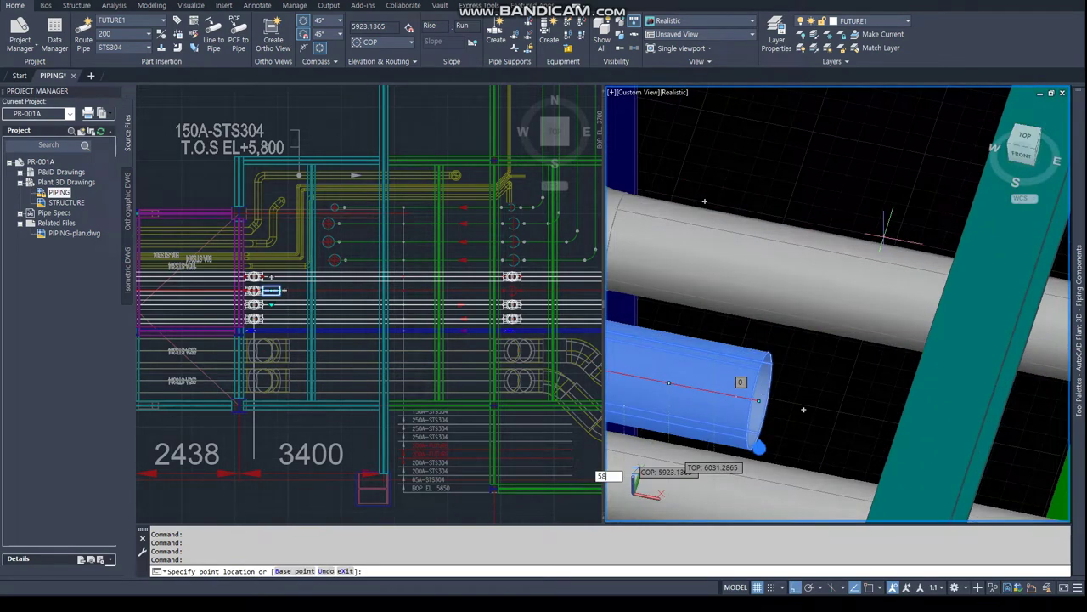
pyautogui.write('50')
pyautogui.press('Return')
pyautogui.scroll(-4, 884, 230)
# Try starting a pipe route from the stub's centre point, check it in 3D, then cancel
pyautogui.click(856, 292)
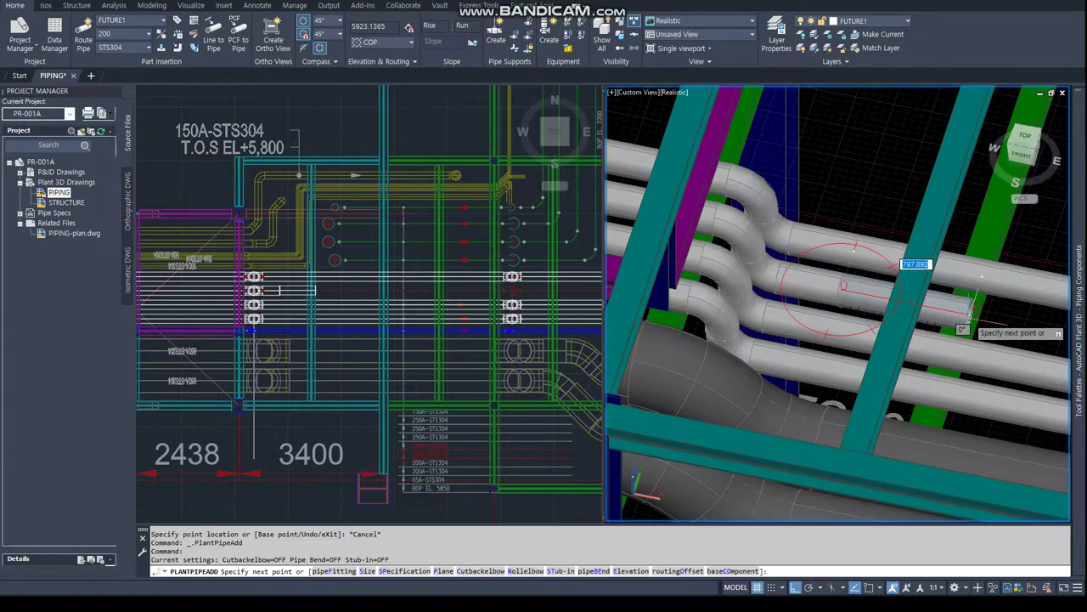
pyautogui.click(570, 300)
pyautogui.write('cen')
pyautogui.press('Return')
pyautogui.click(509, 290)
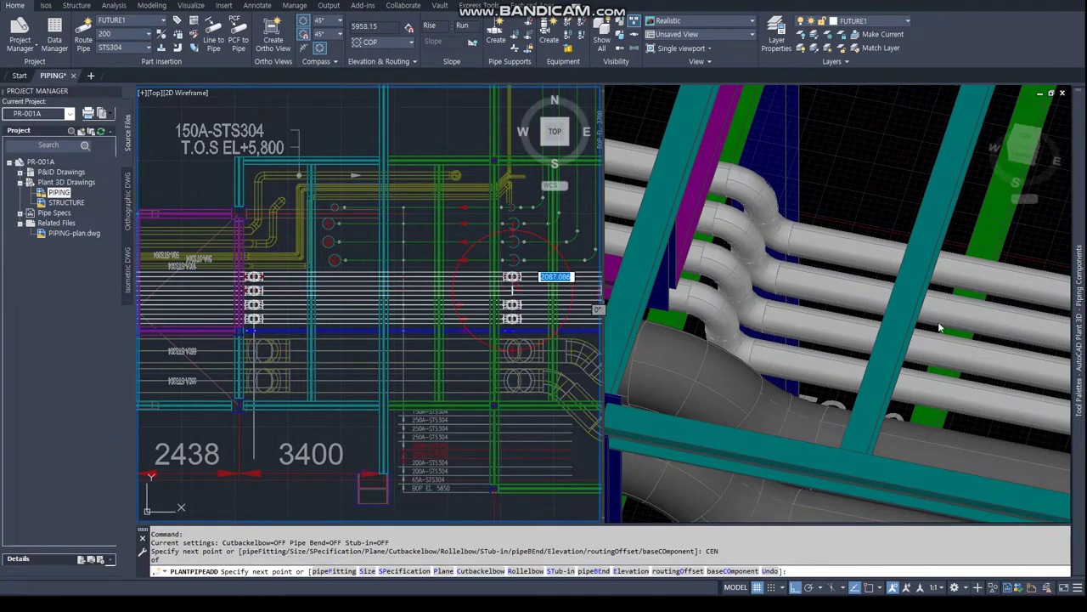
pyautogui.moveTo(855, 206)
pyautogui.keyDown('shift'); pyautogui.mouseDown(button='middle')
pyautogui.moveTo(866, 280)
pyautogui.moveTo(833, 302)
pyautogui.mouseUp(button='middle'); pyautogui.keyUp('shift')
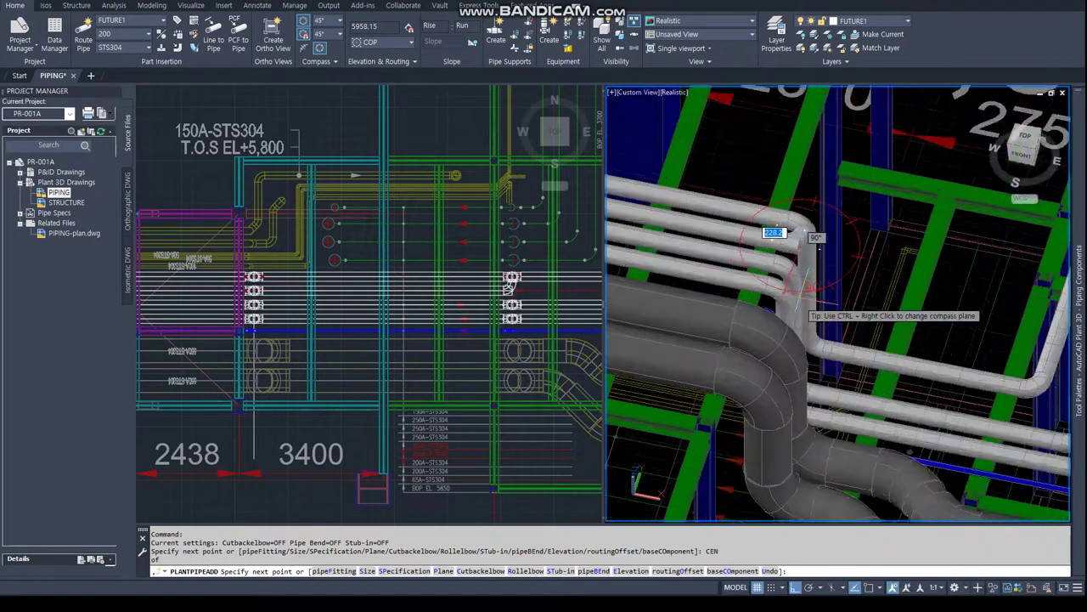
pyautogui.scroll(3, 850, 306)
pyautogui.press('Escape')
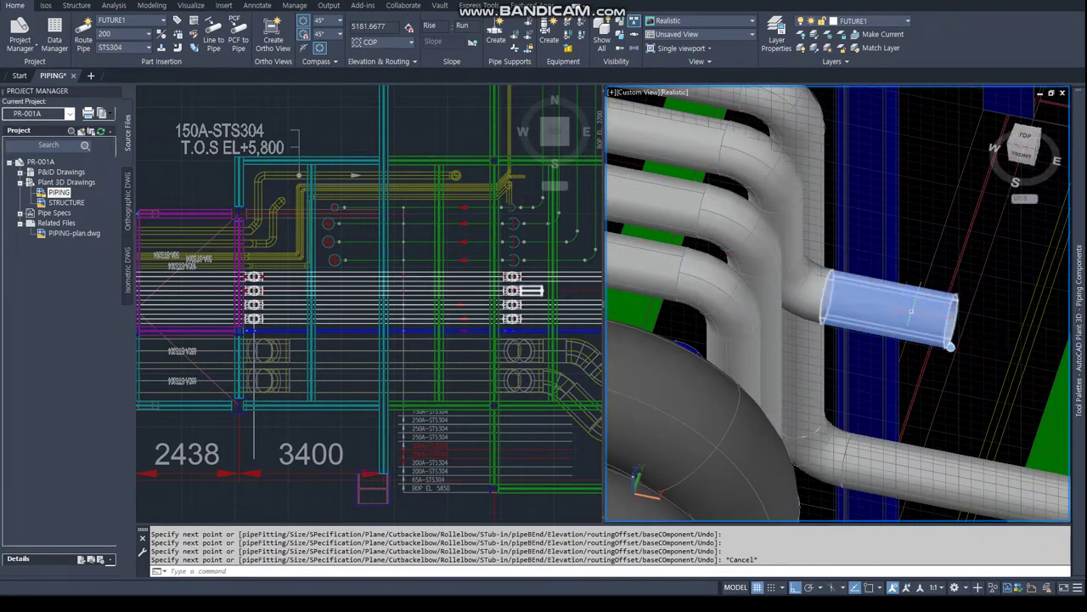
pyautogui.press('Escape')
# Grip-edit the short pipe stub to elevation 3700
pyautogui.click(485, 250)
pyautogui.moveTo(485, 250); pyautogui.dragTo(369, 340, button='middle')
pyautogui.click(903, 314)
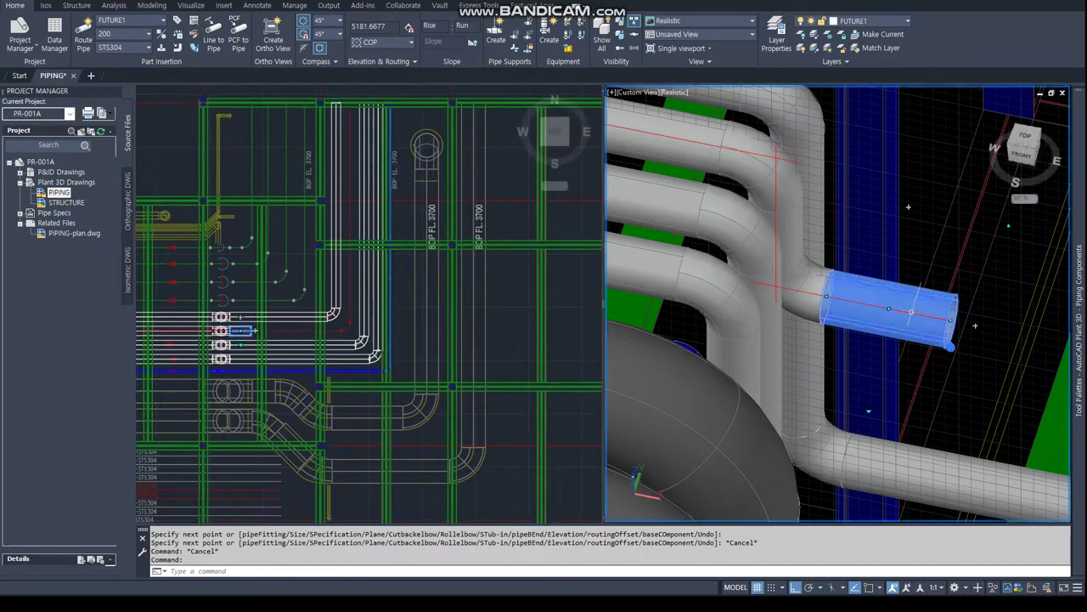
pyautogui.click(950, 320)
pyautogui.write('3700')
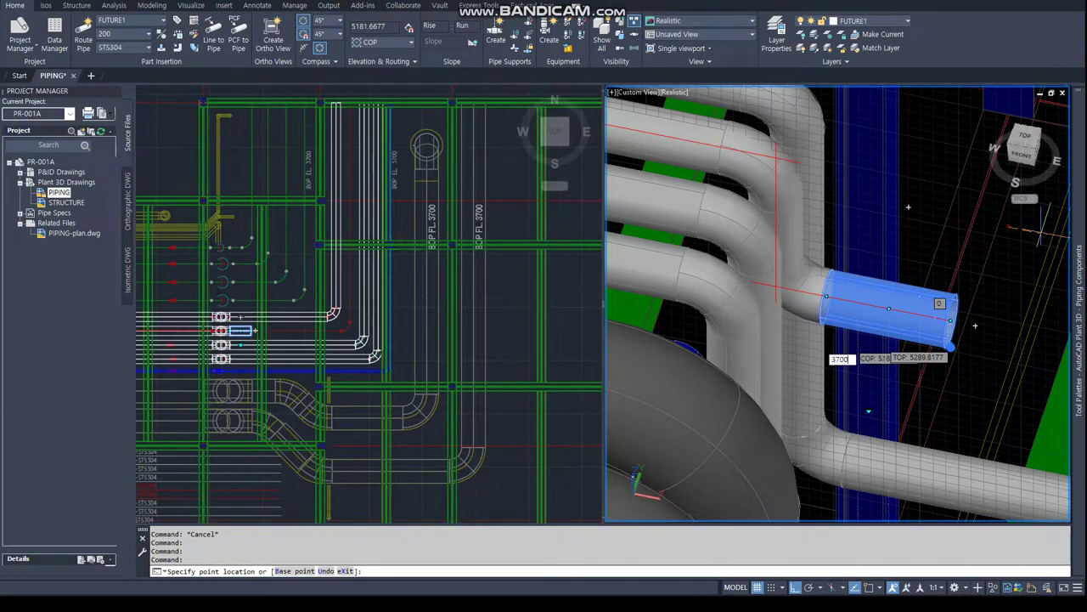
pyautogui.press('Return')
# Continue routing from the stub's end with perpendicular snaps onto the rack, then end the run
pyautogui.click(289, 335)
pyautogui.click(254, 330)
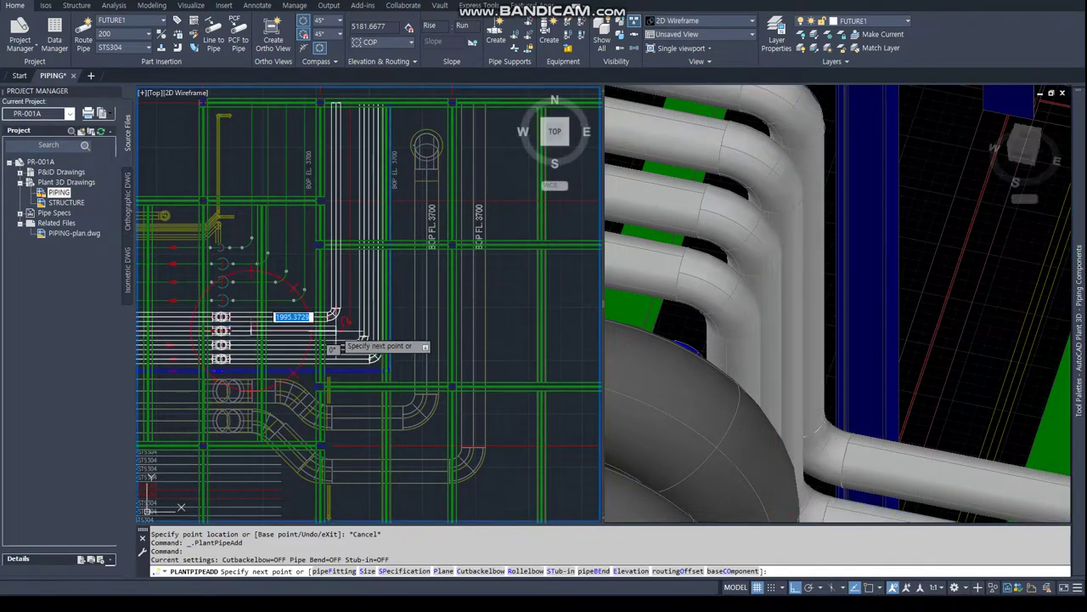
pyautogui.write('PER')
pyautogui.press('Return')
pyautogui.click(365, 340)
pyautogui.write('PER')
pyautogui.press('Return')
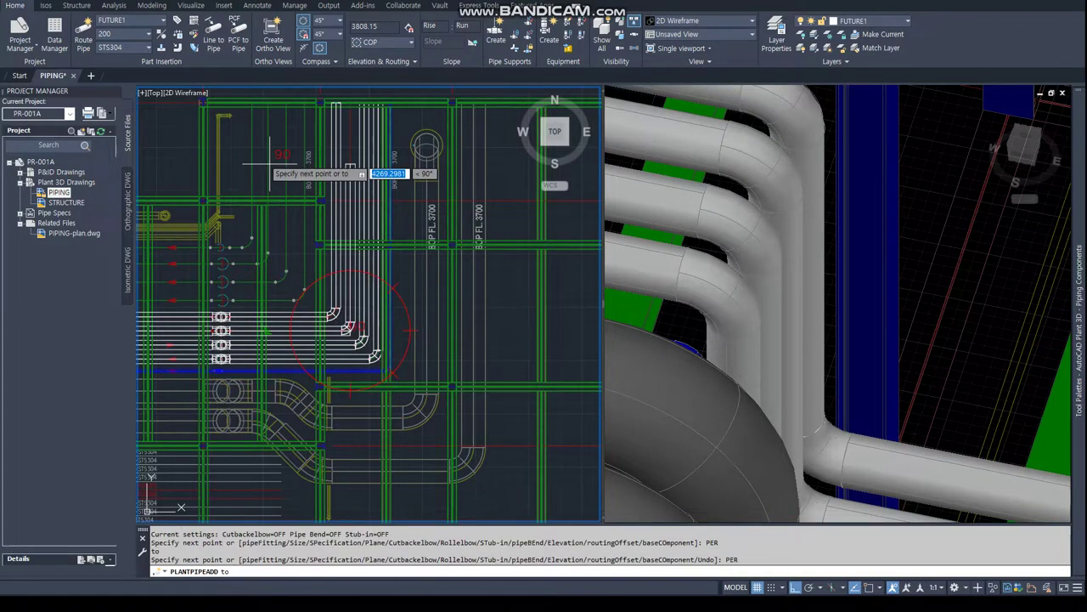
pyautogui.moveTo(150, 108); pyautogui.dragTo(284, 242, button='middle')
pyautogui.press('Escape')
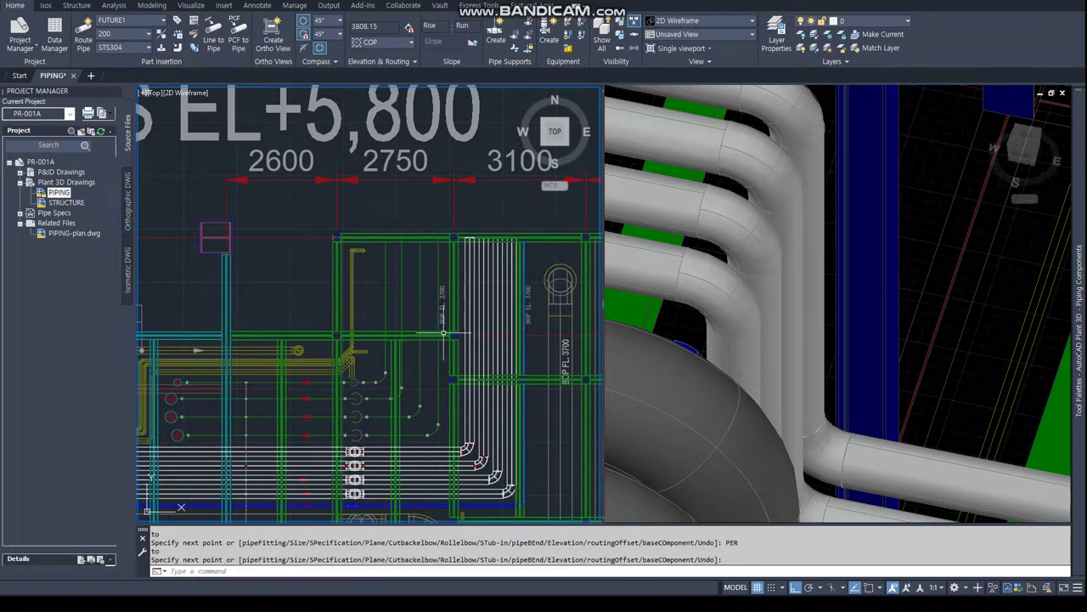
pyautogui.keyDown('shift'); pyautogui.moveTo(443, 333); pyautogui.dragTo(357, 399, button='middle'); pyautogui.keyUp('shift')
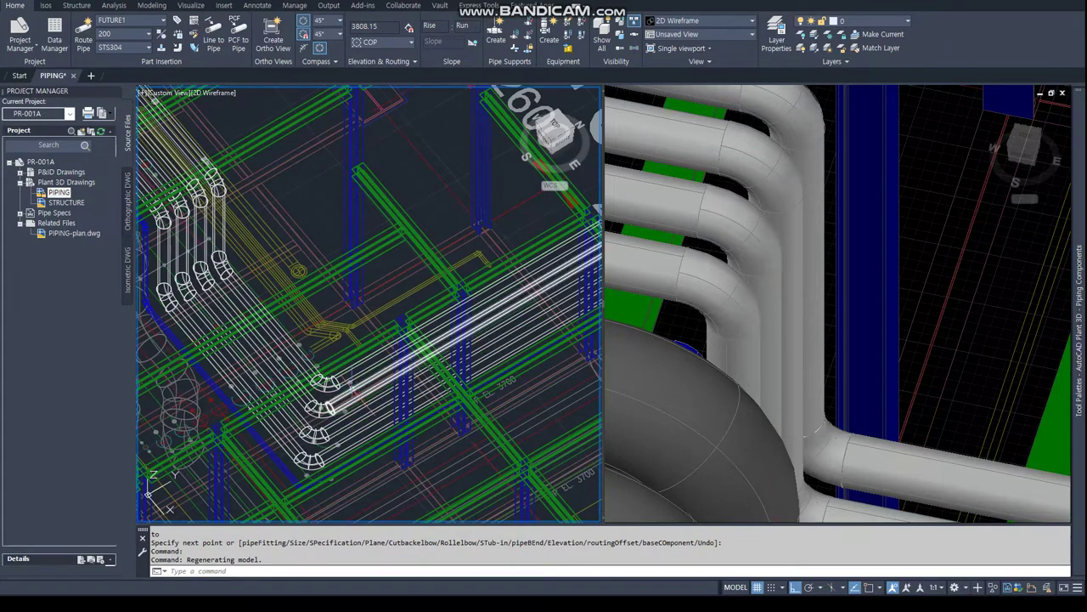
# Select the diagonal pipe and add all its connected parts to the selection
pyautogui.click(357, 397)
pyautogui.rightClick(357, 397)
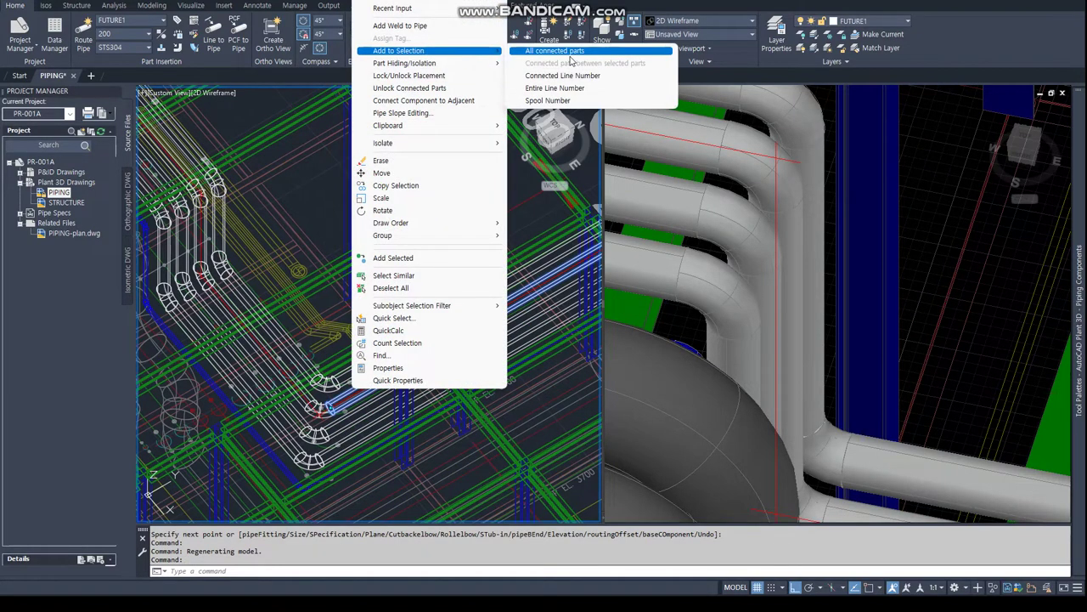
pyautogui.click(569, 53)
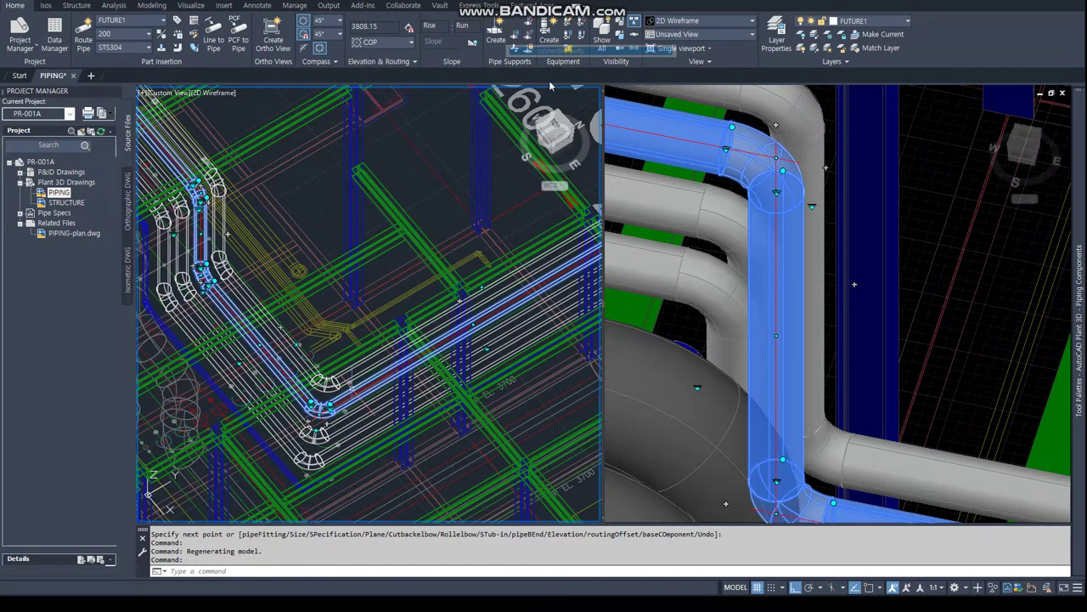
pyautogui.rightClick(369, 401)
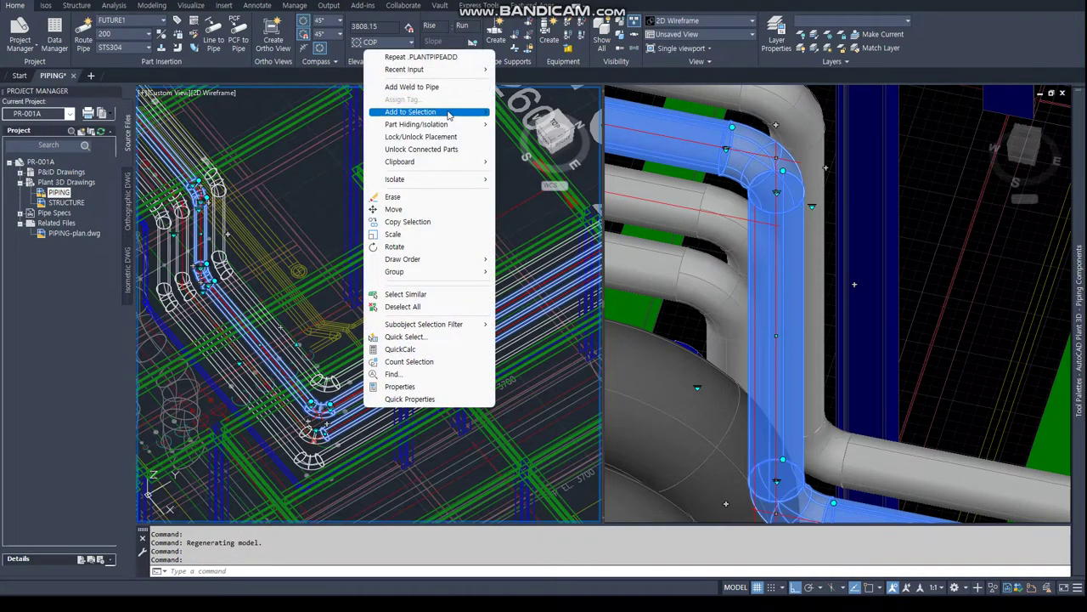
pyautogui.moveTo(436, 112)
pyautogui.click(543, 138)
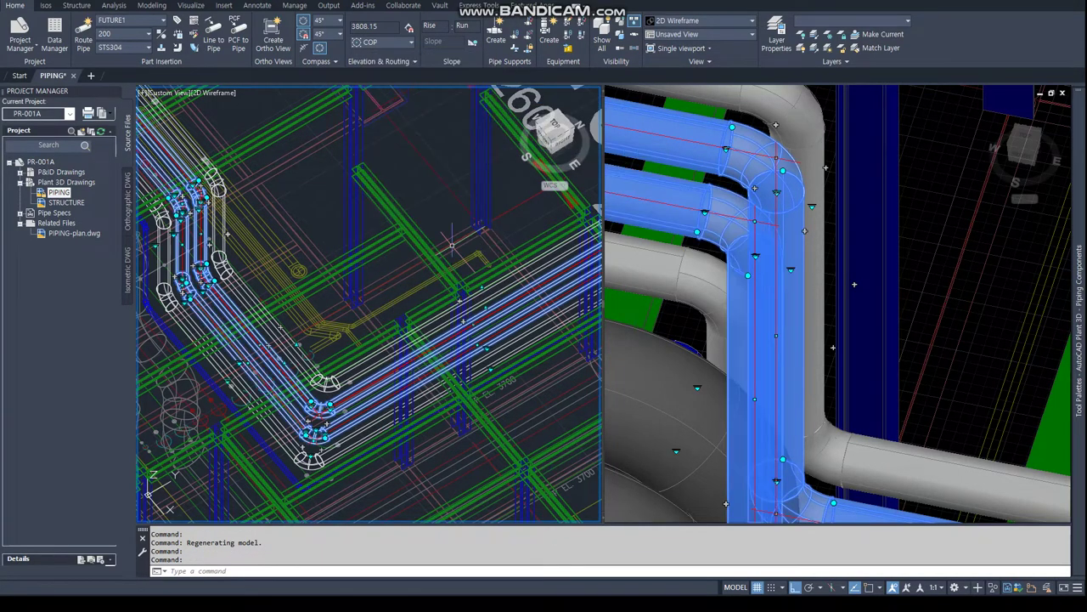
# Set EntityTransparency to 50 for the selected pipes in Properties, then clear the selection
pyautogui.rightClick(454, 407)
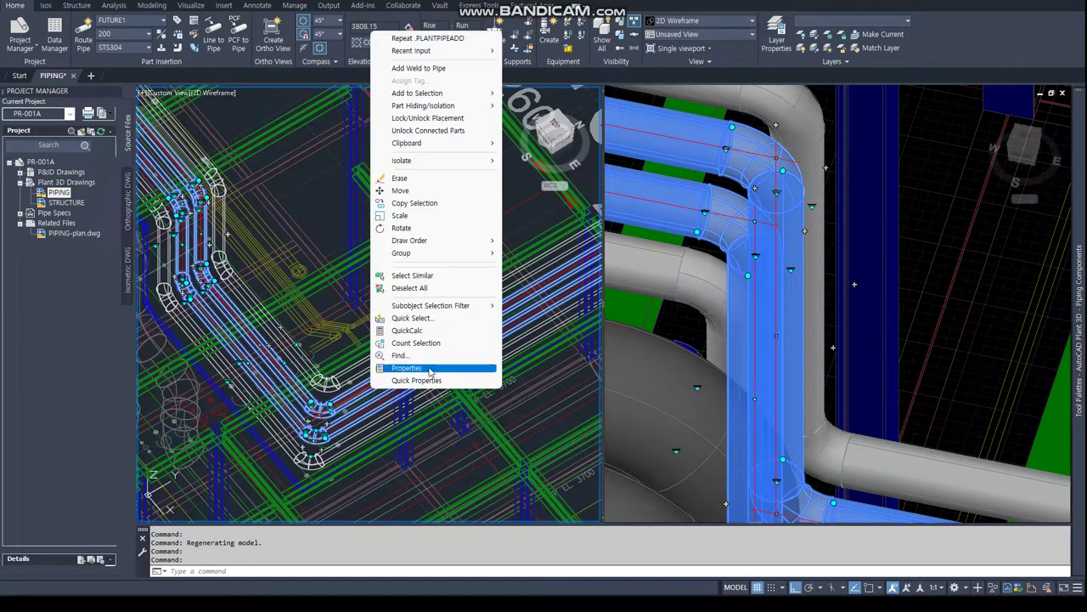
pyautogui.click(431, 370)
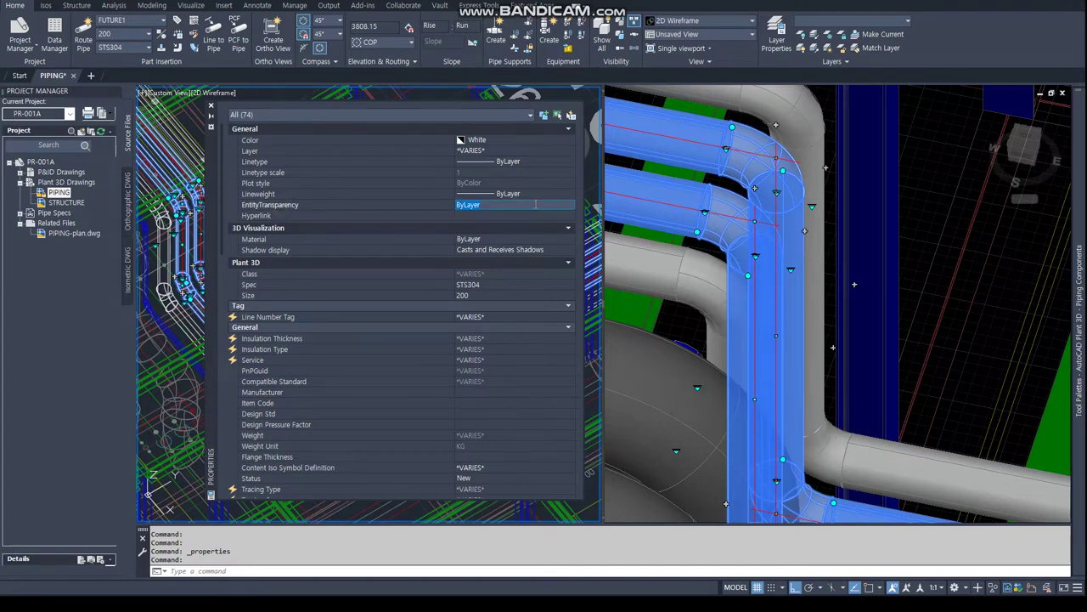
pyautogui.write('50')
pyautogui.click(478, 216)
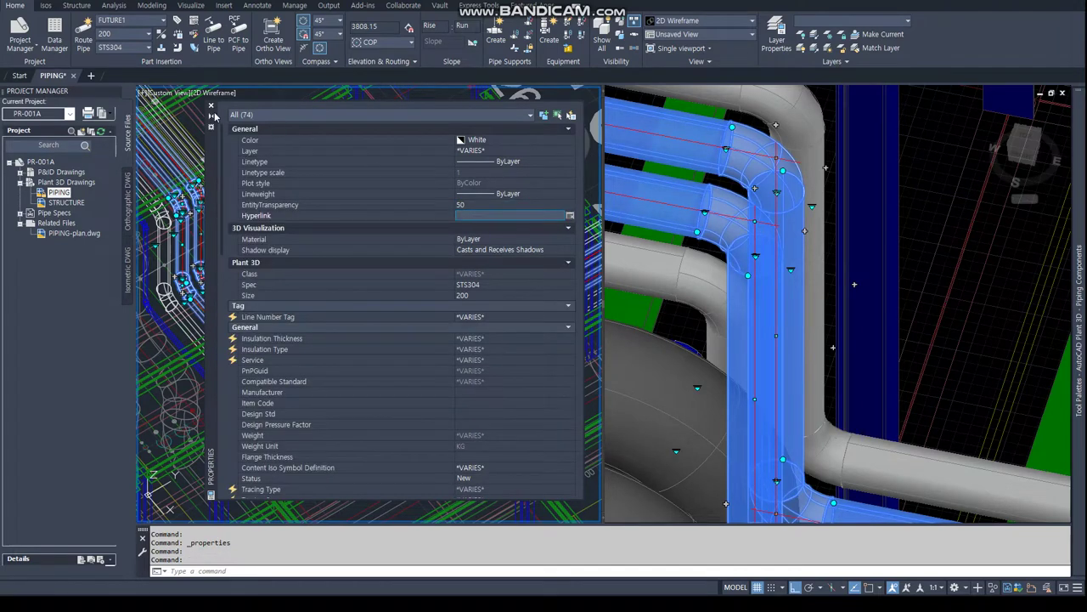
pyautogui.click(210, 105)
pyautogui.click(1045, 305)
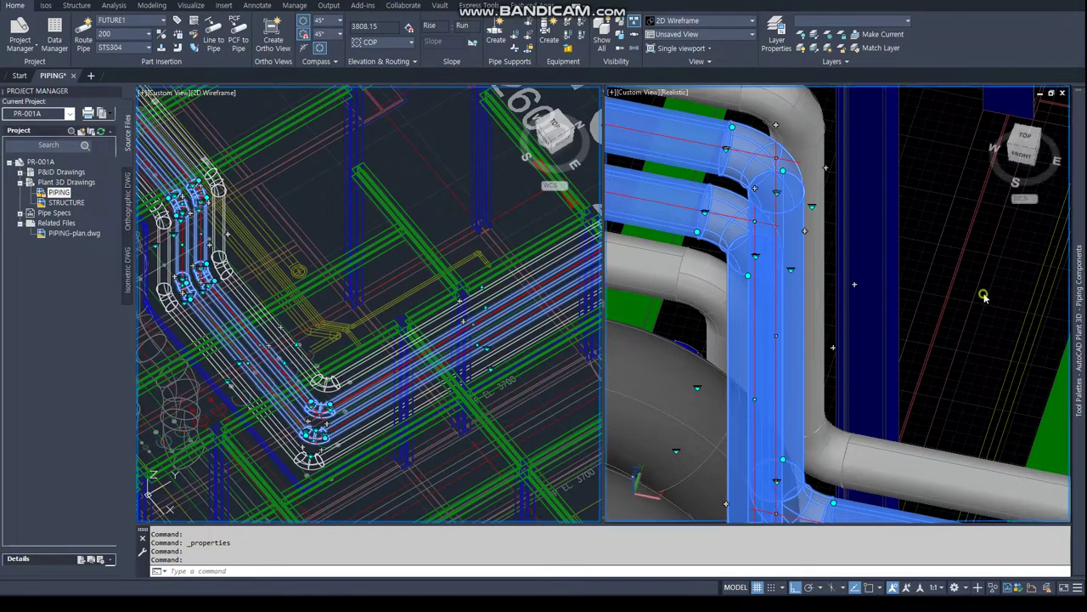
pyautogui.press('Escape')
pyautogui.press('Escape')
pyautogui.moveTo(1044, 305)
pyautogui.keyDown('shift'); pyautogui.mouseDown(button='middle')
pyautogui.moveTo(883, 338)
pyautogui.moveTo(754, 321)
pyautogui.mouseUp(button='middle'); pyautogui.keyUp('shift')
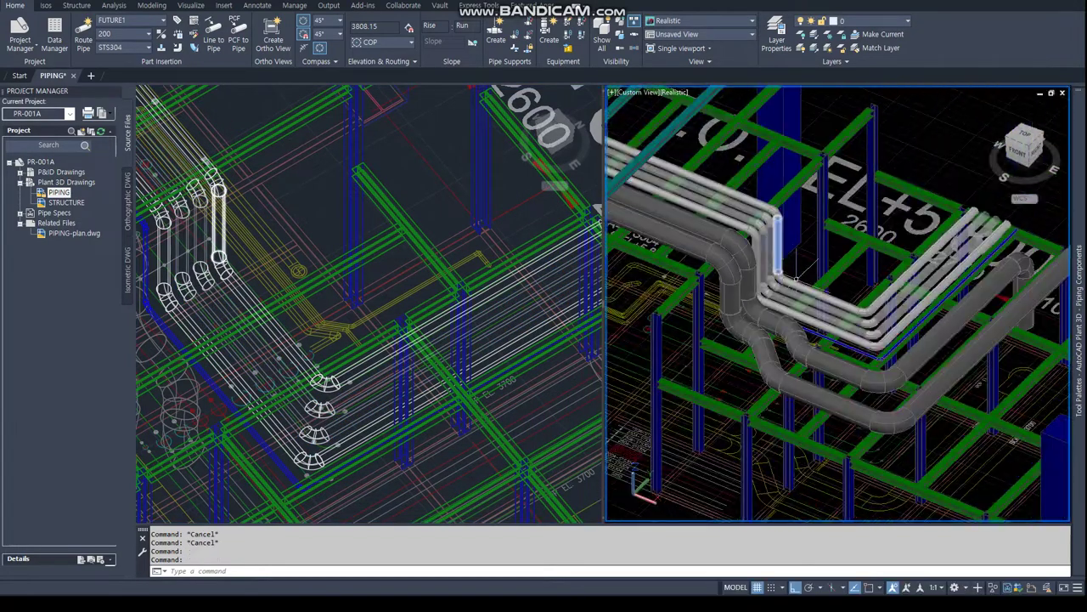
# Inspect the transparent pipes in 3D, then undo three times back past the transparency change
pyautogui.scroll(3, 754, 321)
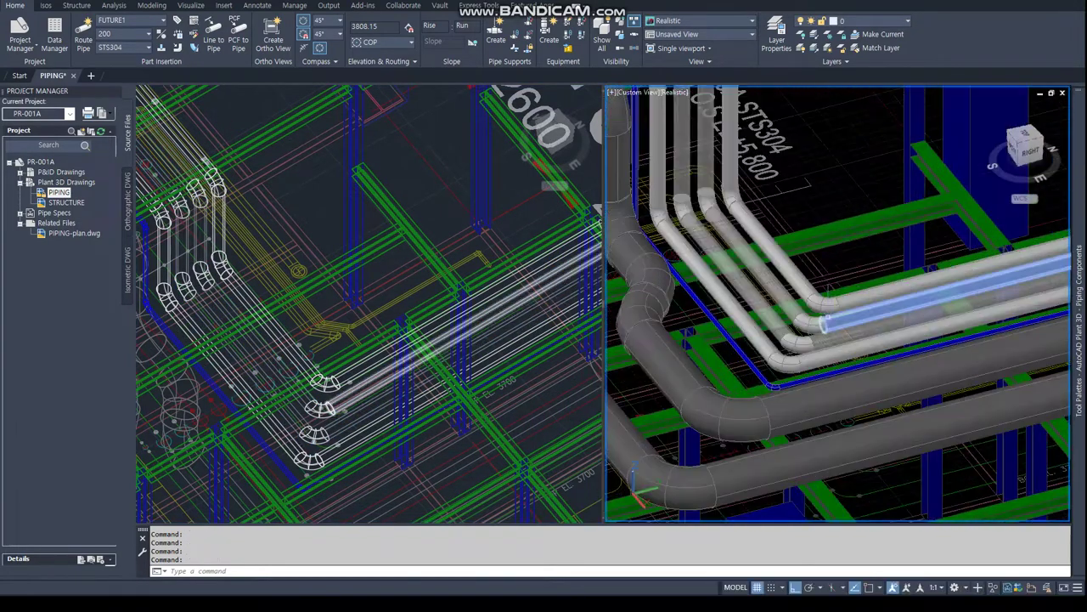
pyautogui.scroll(-3, 837, 317)
pyautogui.moveTo(837, 317)
pyautogui.keyDown('shift'); pyautogui.mouseDown(button='middle')
pyautogui.moveTo(770, 442)
pyautogui.moveTo(790, 300)
pyautogui.moveTo(819, 244)
pyautogui.moveTo(888, 271)
pyautogui.moveTo(893, 366)
pyautogui.moveTo(893, 262)
pyautogui.mouseUp(button='middle'); pyautogui.keyUp('shift')
pyautogui.scroll(5, 820, 244)
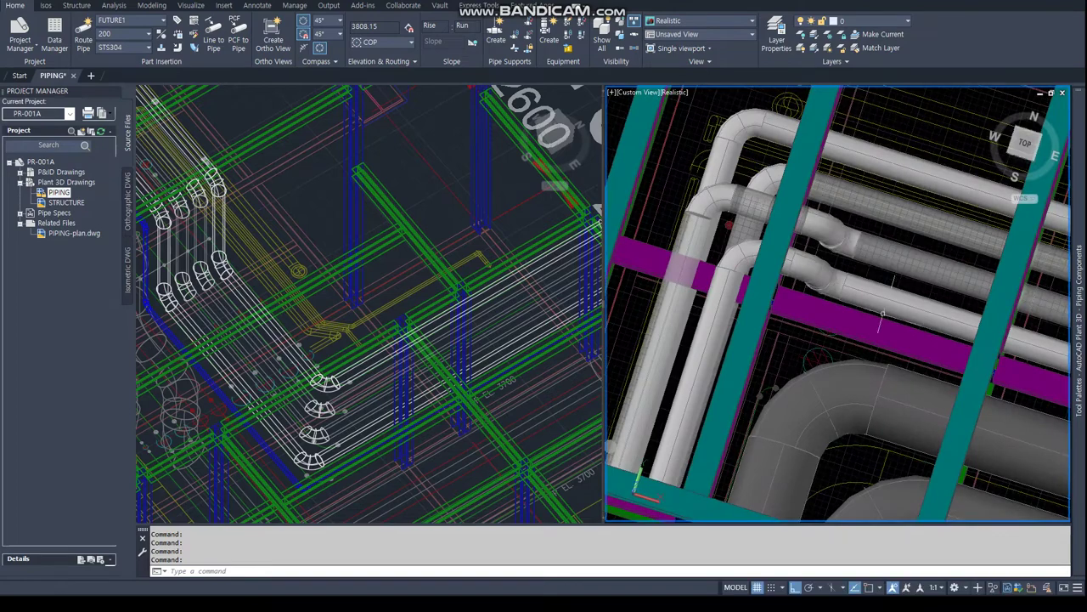
pyautogui.rightClick(894, 268)
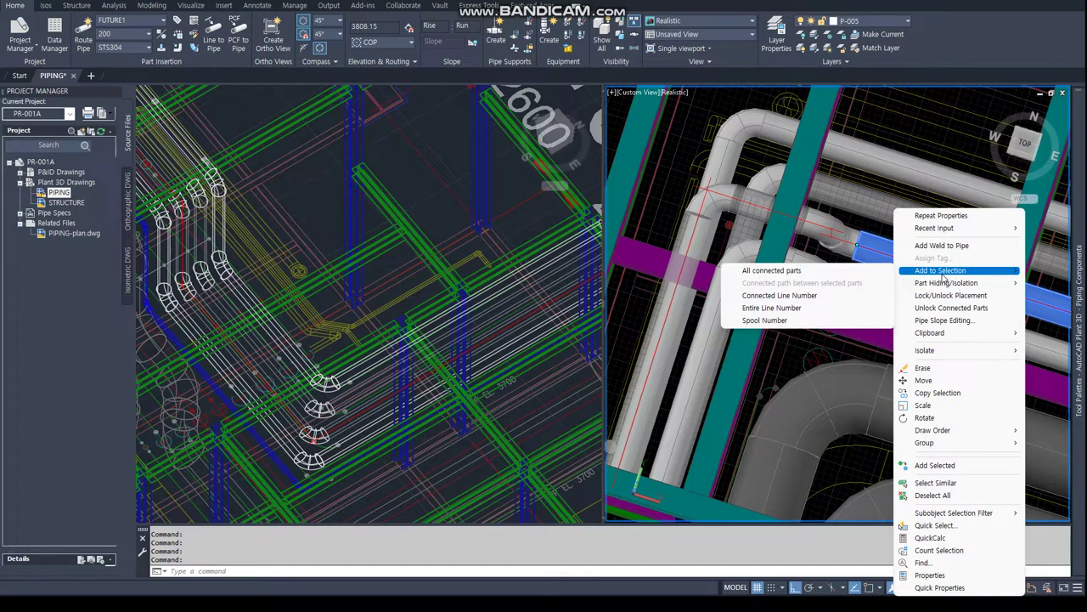
pyautogui.click(783, 343)
pyautogui.press('Escape')
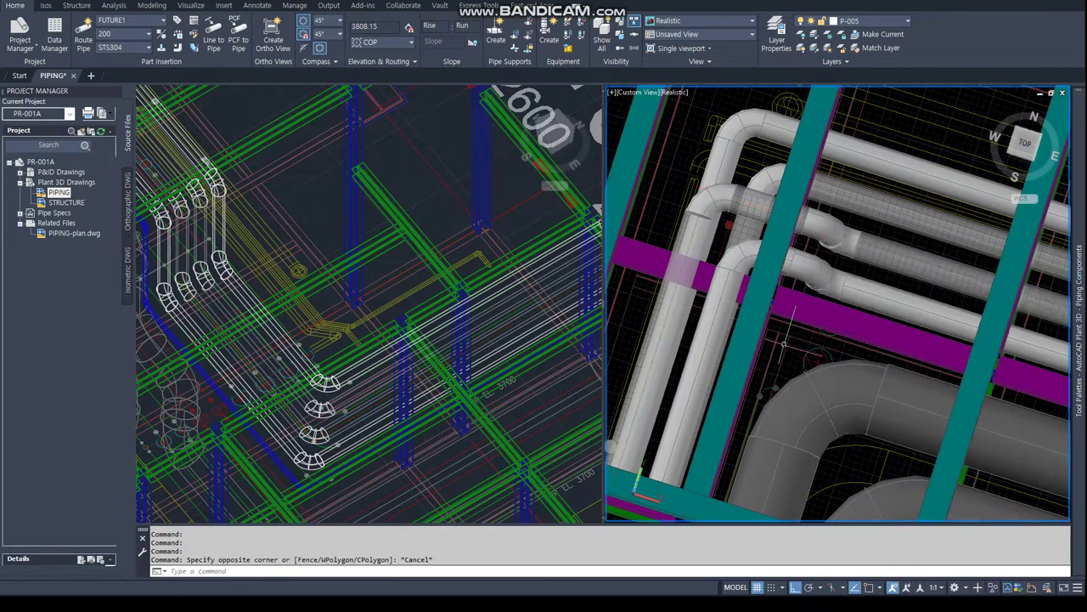
pyautogui.hotkey('ctrl', 'z')
pyautogui.hotkey('ctrl', 'z')
pyautogui.hotkey('ctrl', 'z')
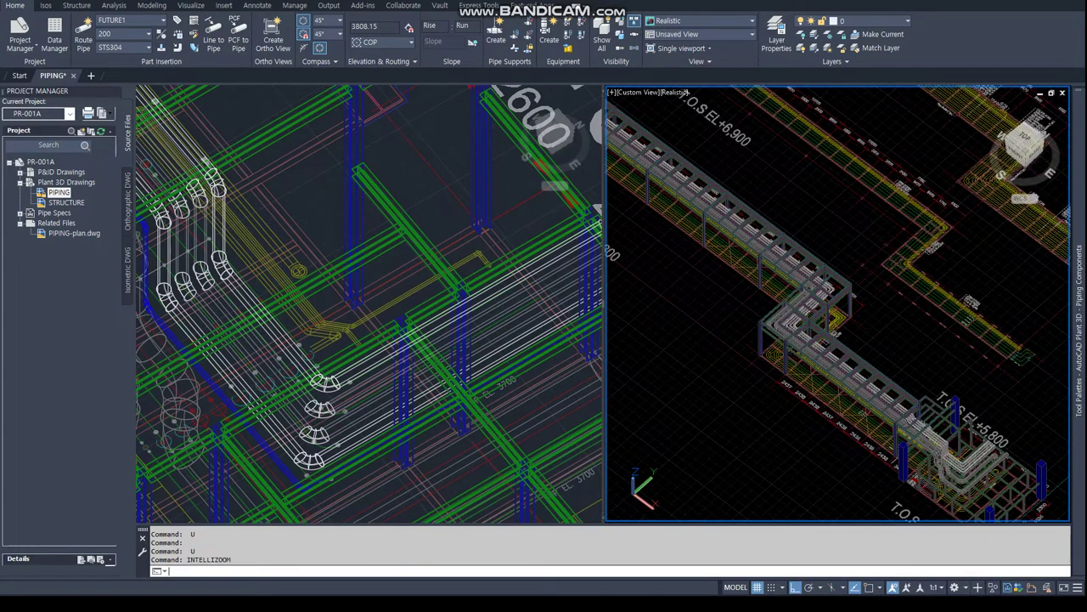
pyautogui.hotkey('ctrl', 'z')
pyautogui.hotkey('ctrl', 'z')
pyautogui.hotkey('ctrl', 'z')
pyautogui.hotkey('ctrl', 'z')
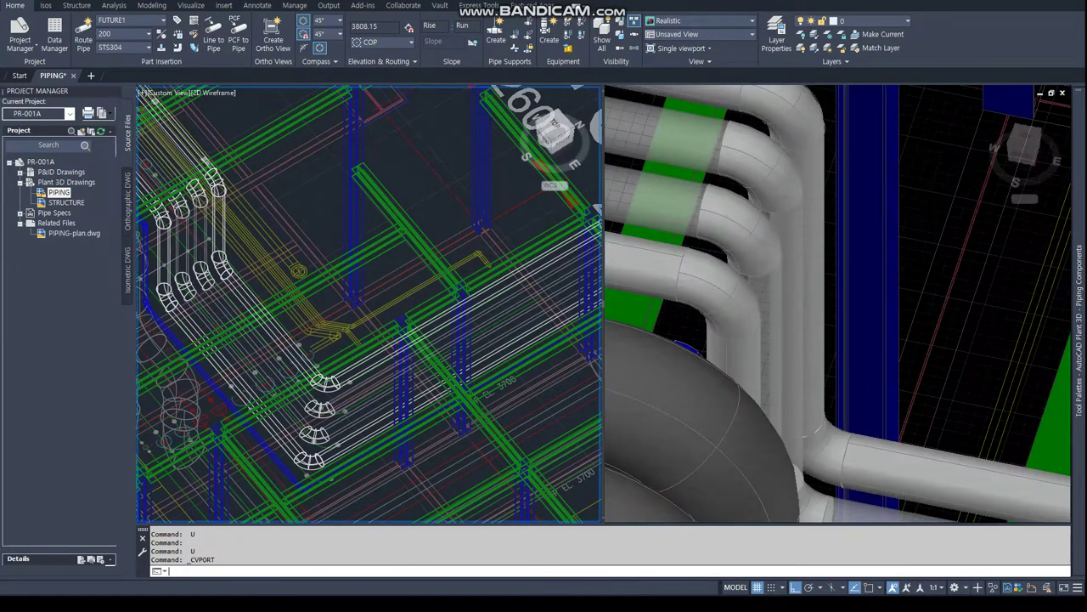
pyautogui.hotkey('ctrl', 'z')
pyautogui.hotkey('ctrl', 'z')
pyautogui.hotkey('ctrl', 'z')
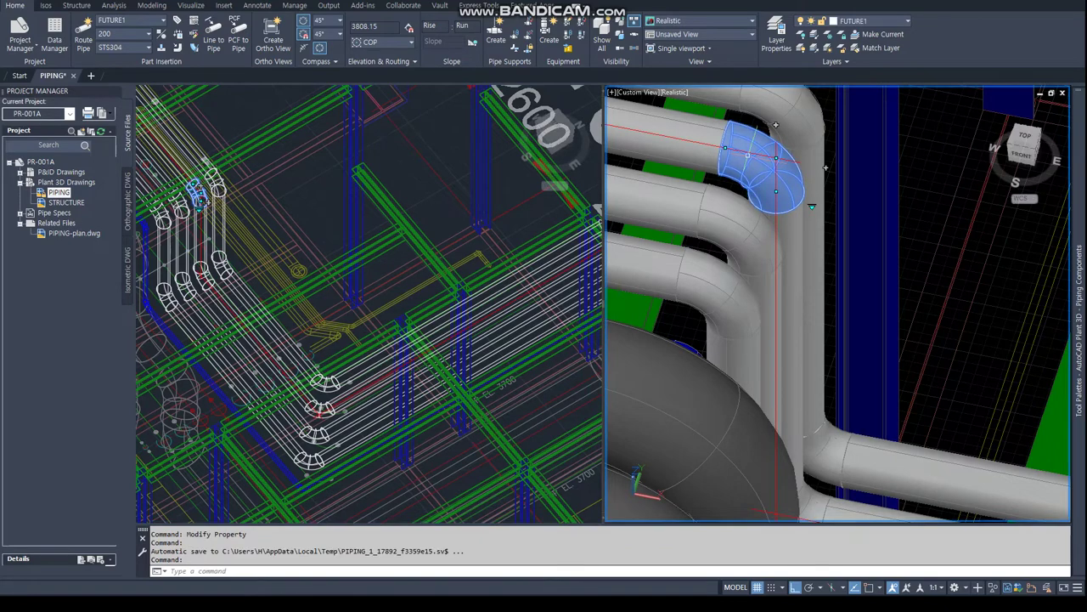
# Select the elbow's entire line number plus a second full line, then clear the selection
pyautogui.rightClick(751, 174)
pyautogui.moveTo(797, 223)
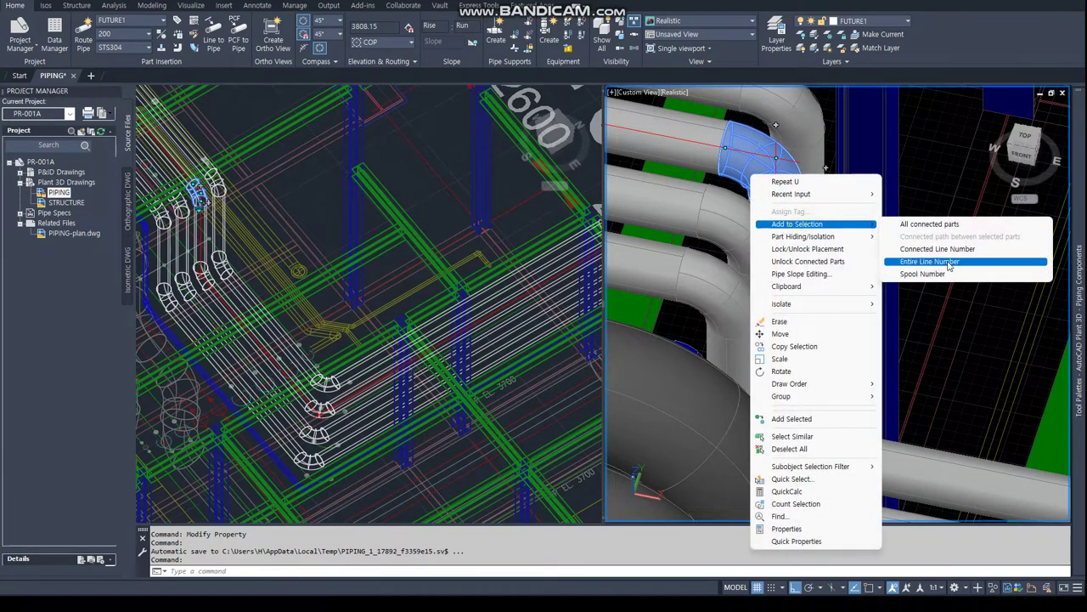
pyautogui.click(943, 266)
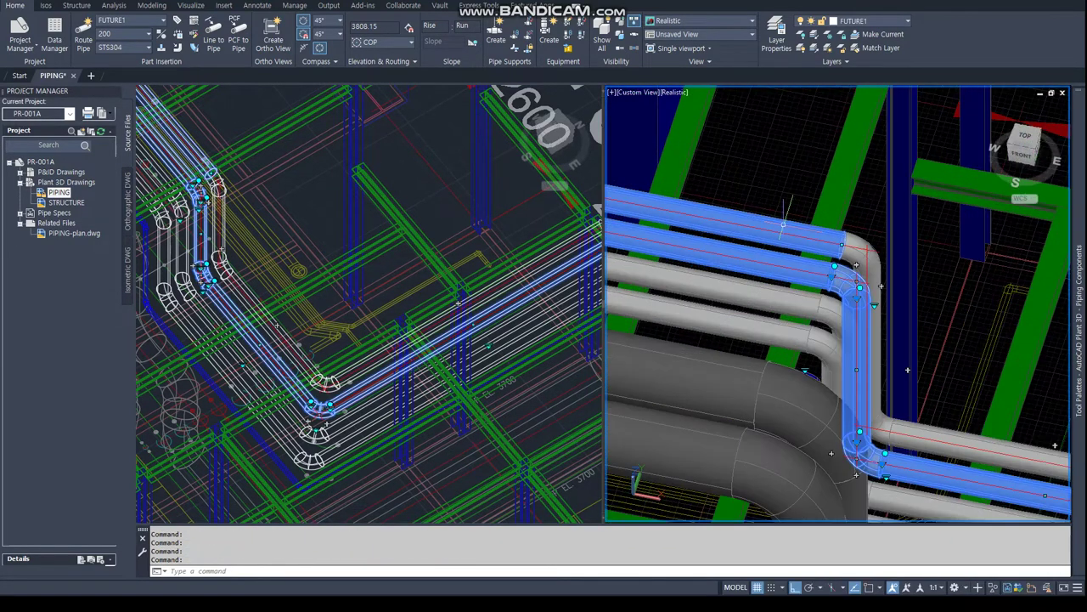
pyautogui.rightClick(797, 231)
pyautogui.moveTo(830, 275)
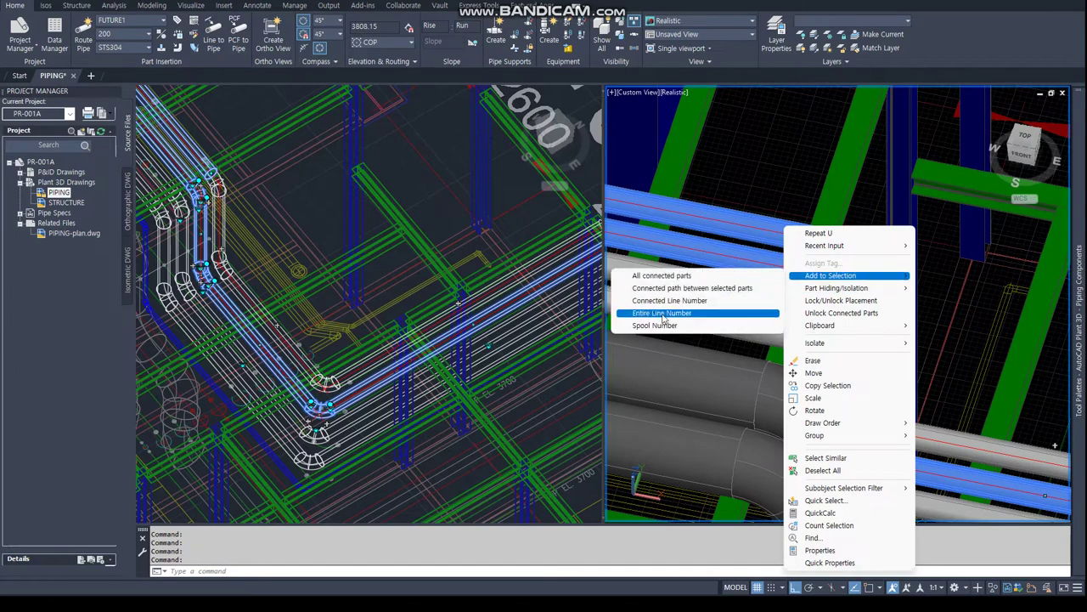
pyautogui.click(660, 314)
pyautogui.scroll(-3, 780, 228)
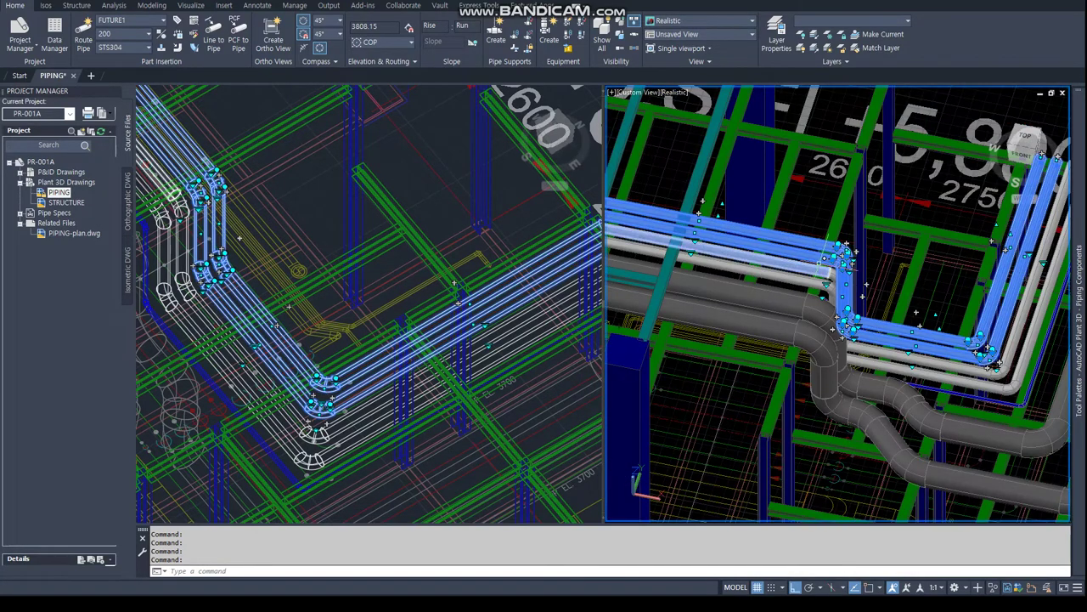
pyautogui.press('Escape')
pyautogui.press('Escape')
pyautogui.press('Escape')
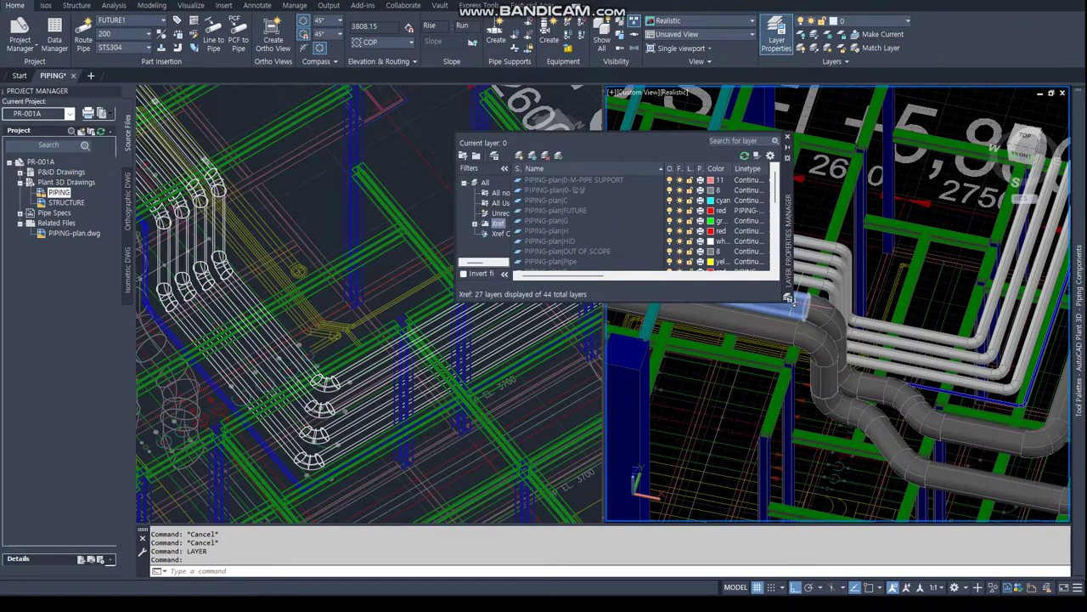
# Show all layers and set FUTURE1 and FUTURE1_Fastener transparency to 70
pyautogui.click(484, 184)
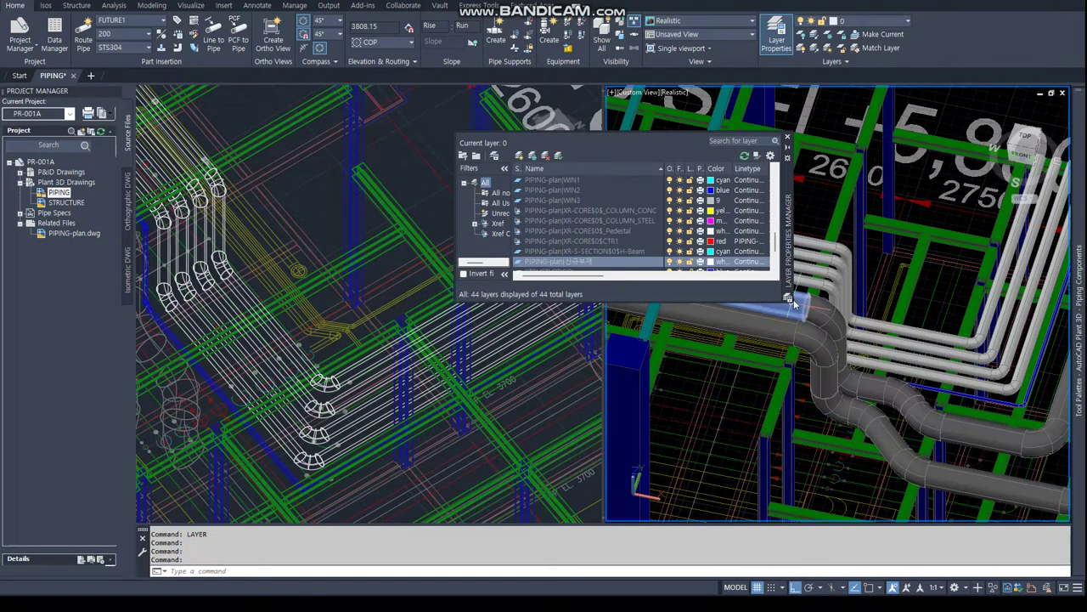
pyautogui.moveTo(790, 298); pyautogui.dragTo(1021, 528)
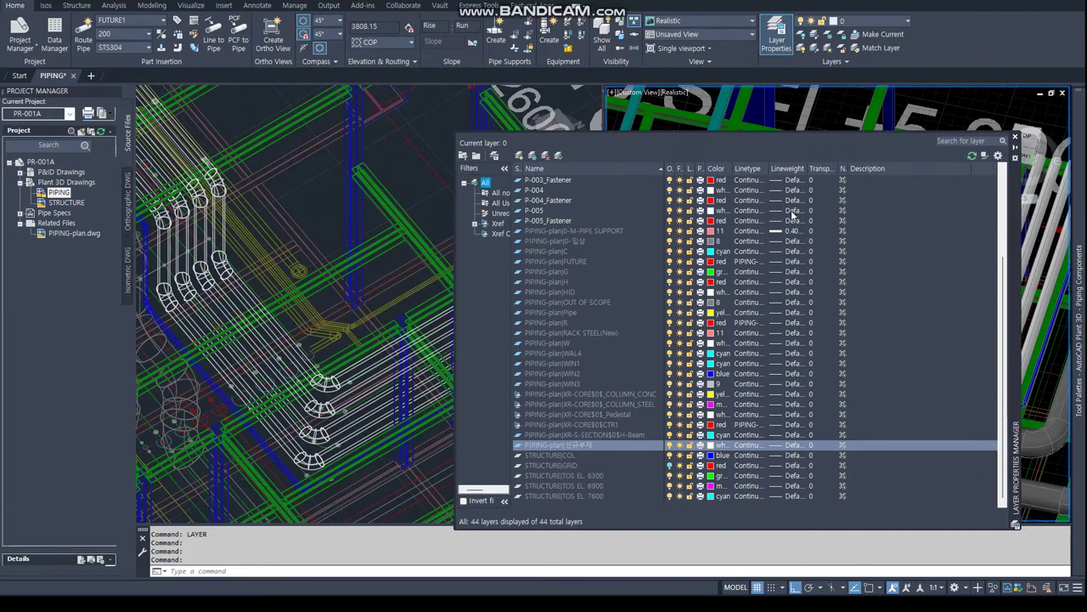
pyautogui.scroll(1, 537, 194)
pyautogui.scroll(3, 540, 204)
pyautogui.click(544, 211)
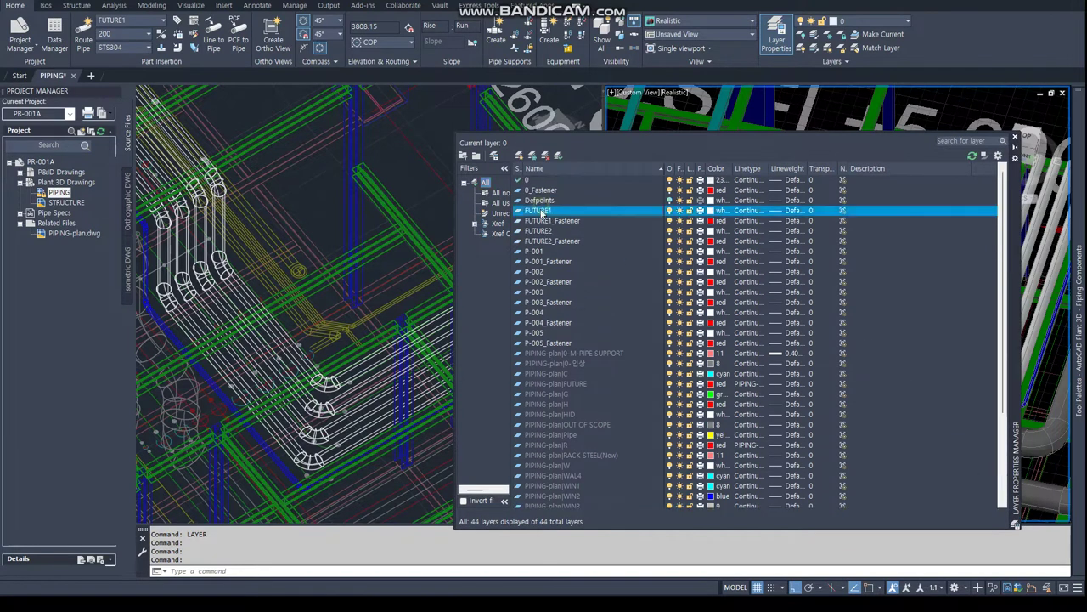
pyautogui.keyDown('shift'); pyautogui.click(544, 221); pyautogui.keyUp('shift')
pyautogui.click(813, 222)
pyautogui.write('70')
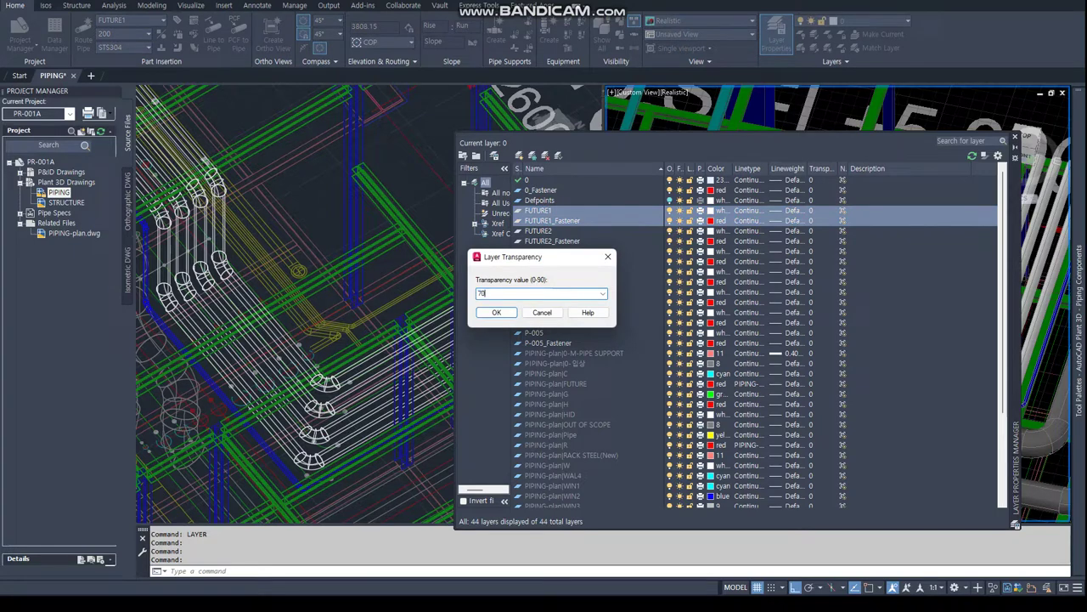
pyautogui.press('Return')
# Set FUTURE2 and FUTURE2_Fastener transparency to 70 and close the layer manager
pyautogui.click(539, 232)
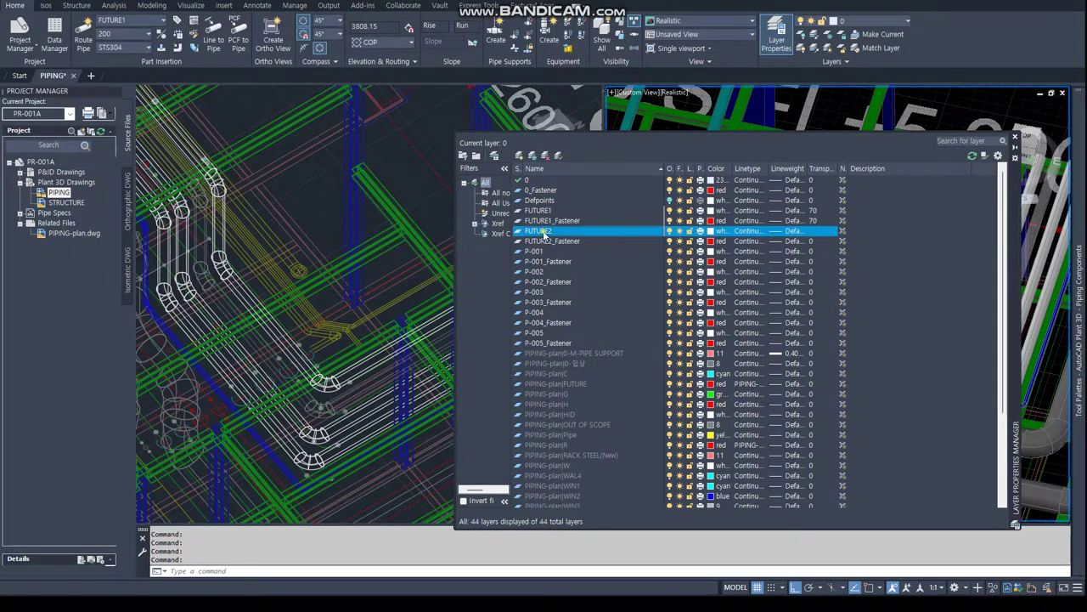
pyautogui.keyDown('shift'); pyautogui.click(544, 242); pyautogui.keyUp('shift')
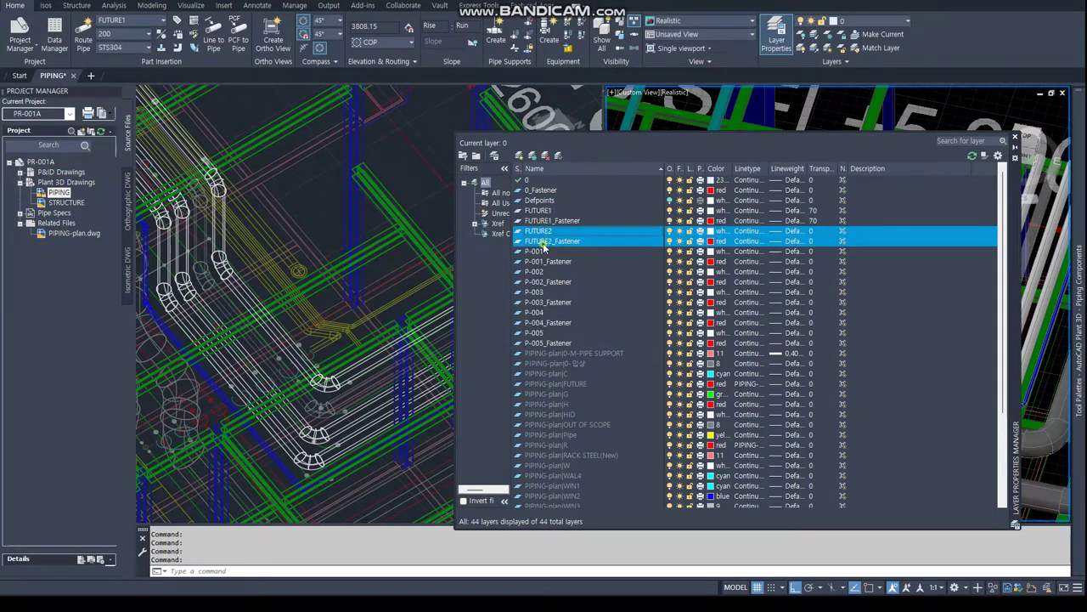
pyautogui.click(812, 242)
pyautogui.write('0')
pyautogui.press('Return')
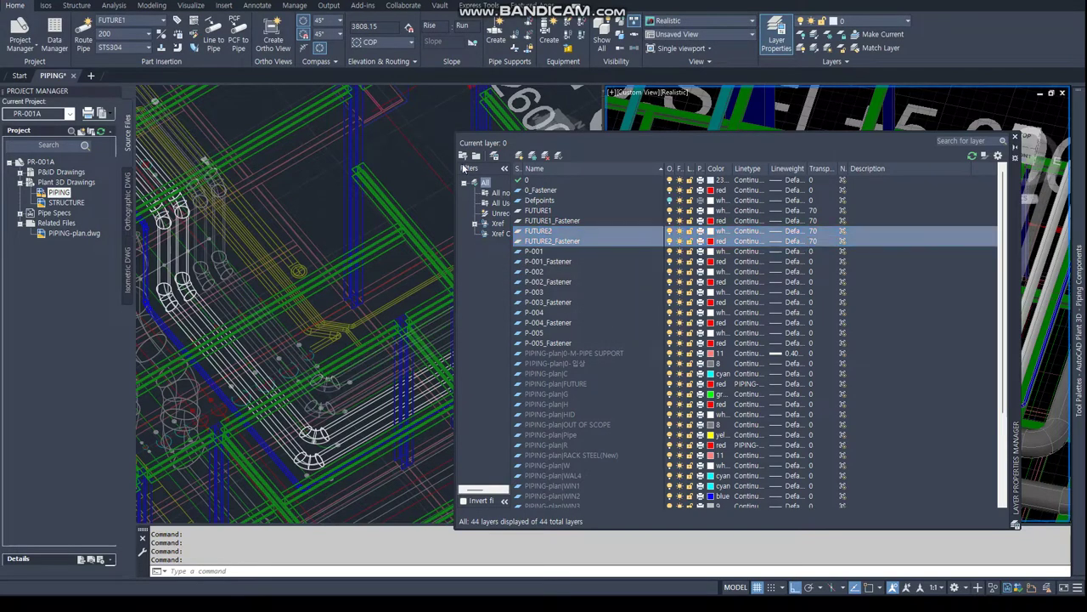
pyautogui.click(1017, 136)
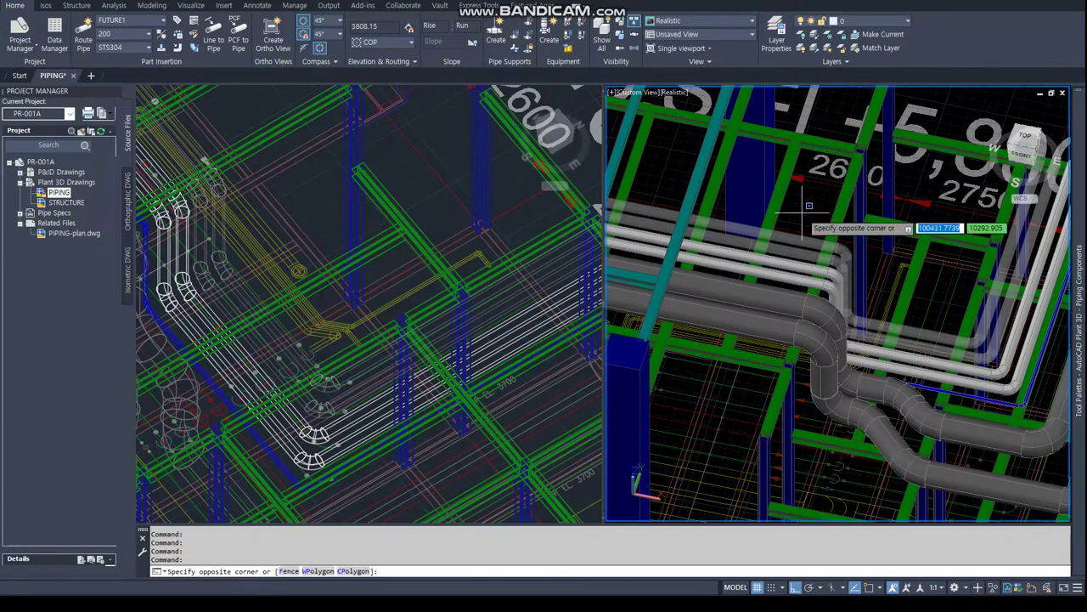
pyautogui.press('Escape')
pyautogui.press('Escape')
pyautogui.keyDown('shift'); pyautogui.moveTo(866, 238); pyautogui.dragTo(868, 297, button='middle'); pyautogui.keyUp('shift')
# Activate the left viewport, orbit close to the rack, and set a top plan in the current UCS
pyautogui.scroll(5, 869, 297)
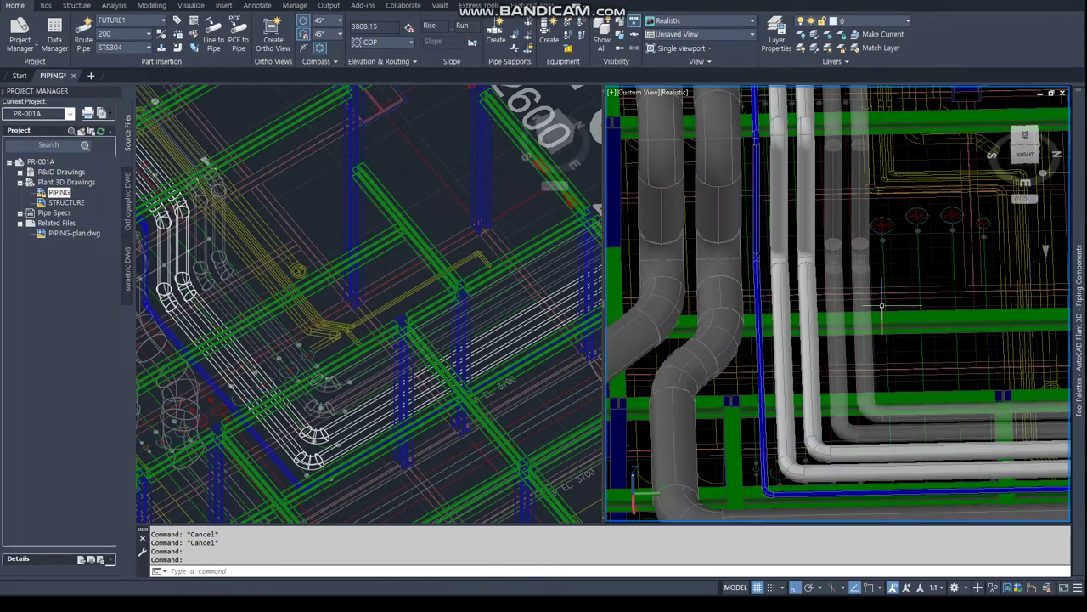
pyautogui.scroll(-5, 868, 297)
pyautogui.moveTo(680, 340); pyautogui.dragTo(952, 322, button='middle')
pyautogui.click(229, 227)
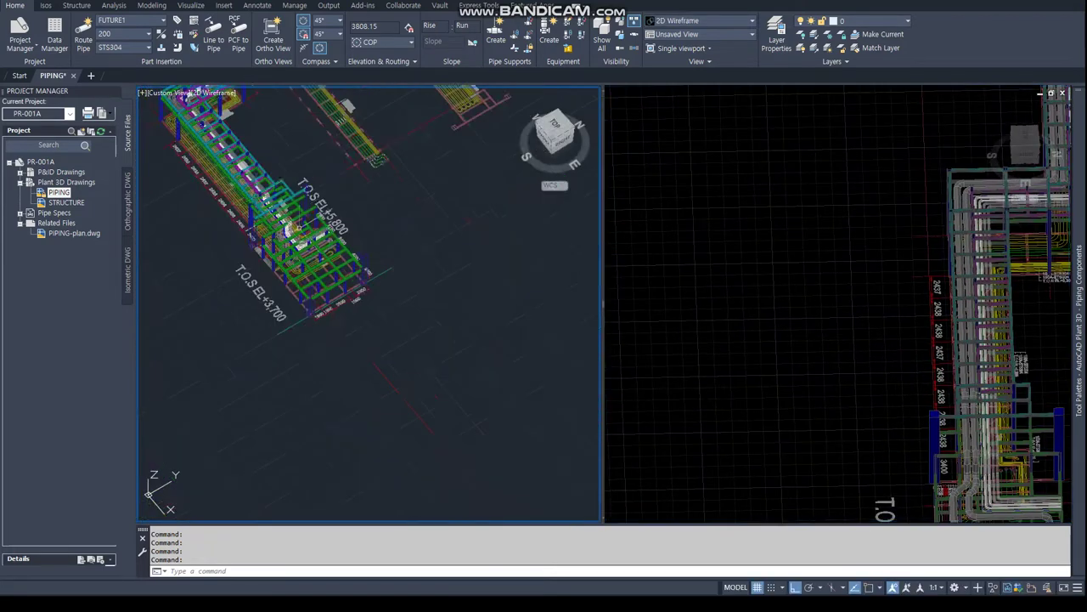
pyautogui.keyDown('shift'); pyautogui.moveTo(229, 227); pyautogui.dragTo(434, 280, button='middle'); pyautogui.keyUp('shift')
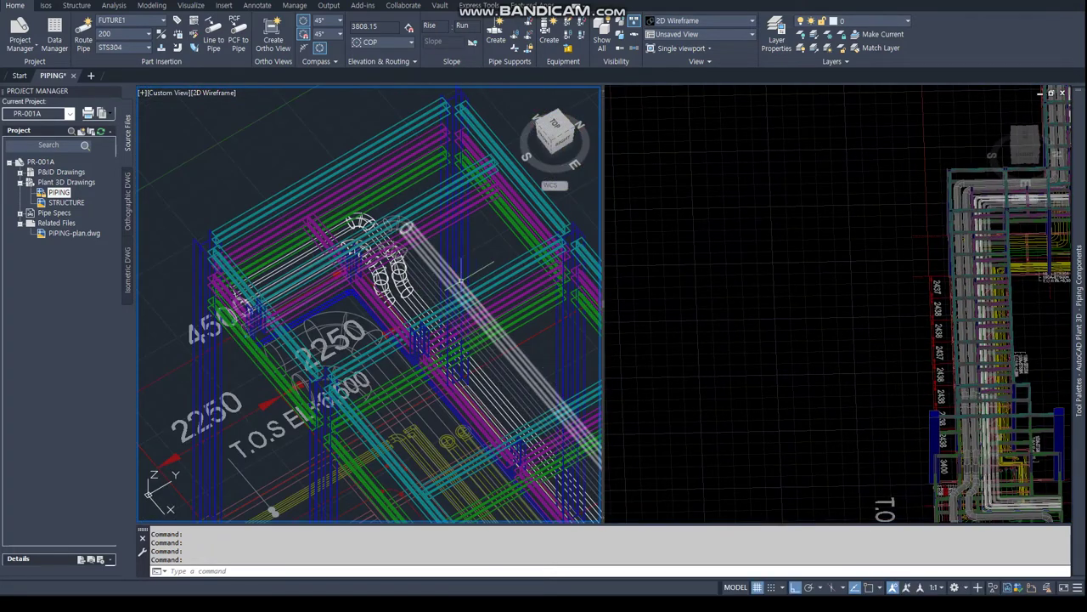
pyautogui.write('PLAN')
pyautogui.press('Return')
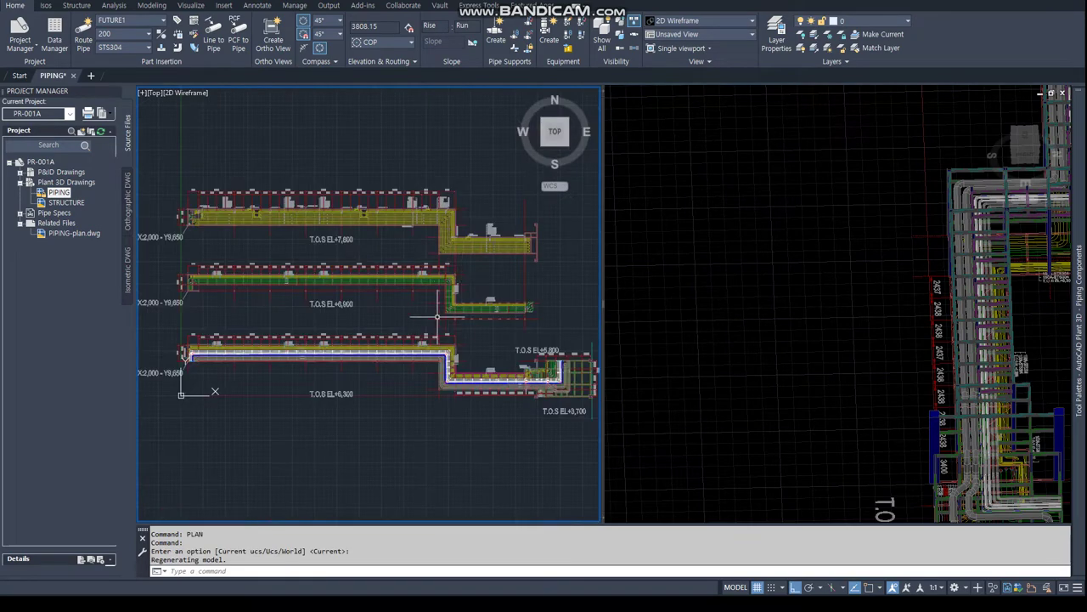
pyautogui.write('vs')
pyautogui.press('Return')
# Apply the Realistic visual style and zoom in on the lowest rack's 50A and 100A pipes
pyautogui.write('r')
pyautogui.press('Return')
pyautogui.write('r')
pyautogui.press('Return')
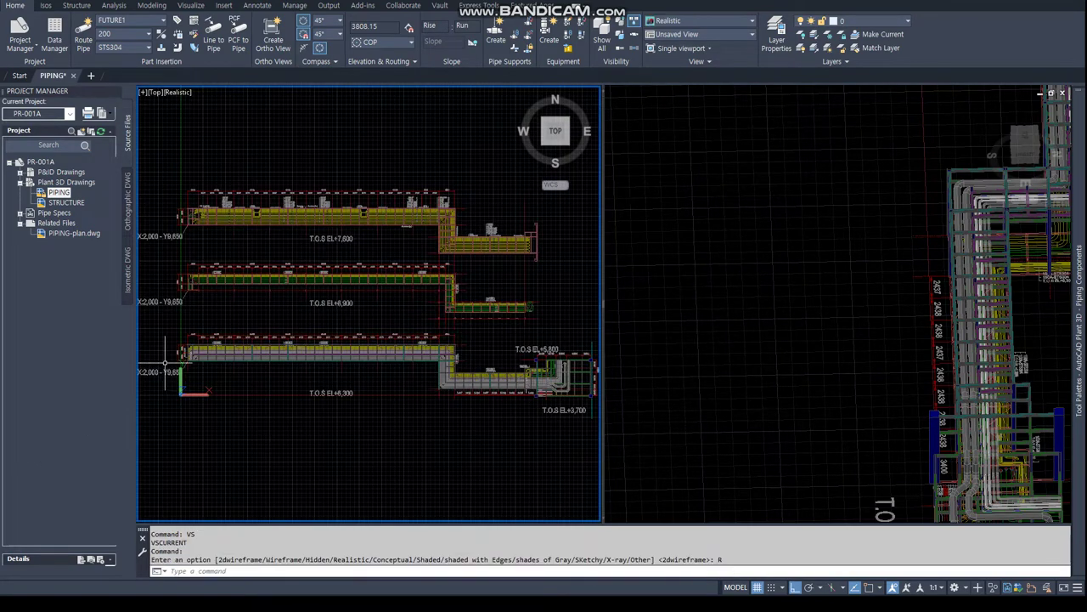
pyautogui.scroll(3, 527, 373)
pyautogui.scroll(2, 526, 374)
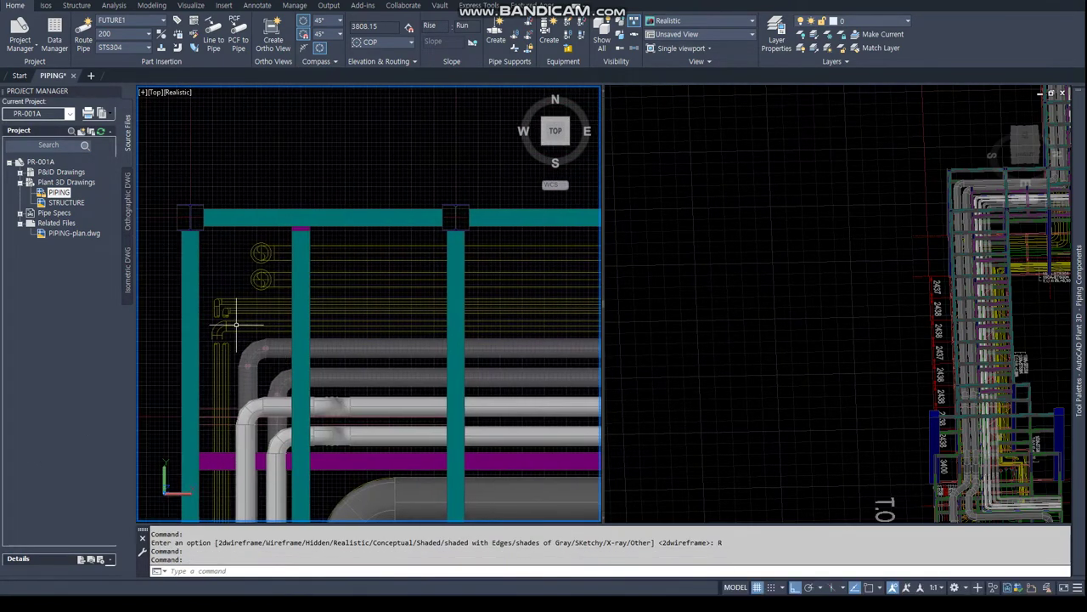
pyautogui.scroll(-5, 230, 310)
pyautogui.scroll(-1, 417, 351)
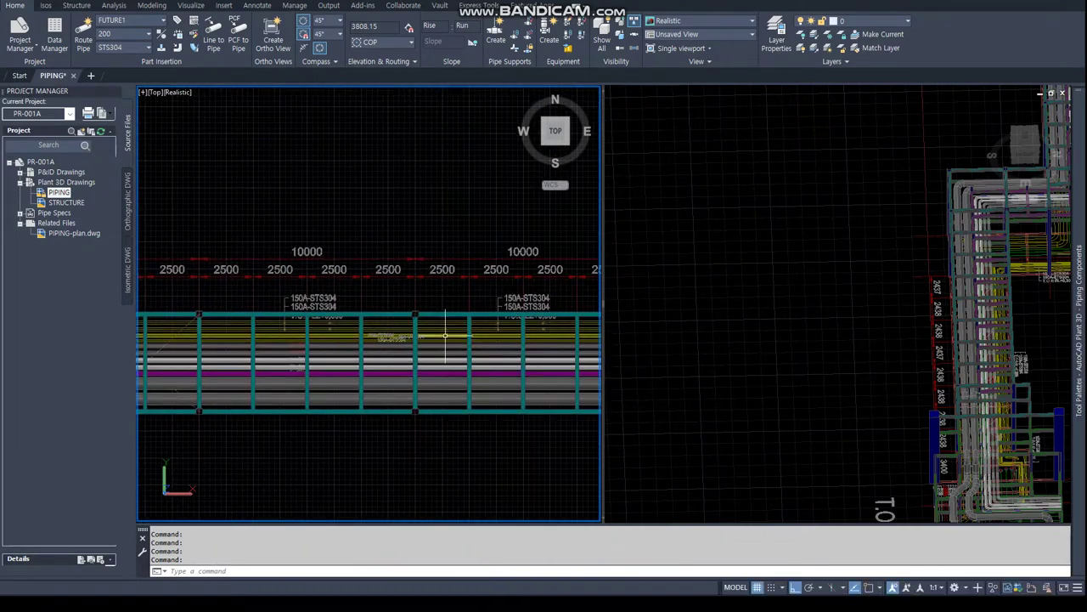
pyautogui.scroll(5, 357, 344)
pyautogui.scroll(-2, 346, 340)
pyautogui.scroll(-2, 346, 391)
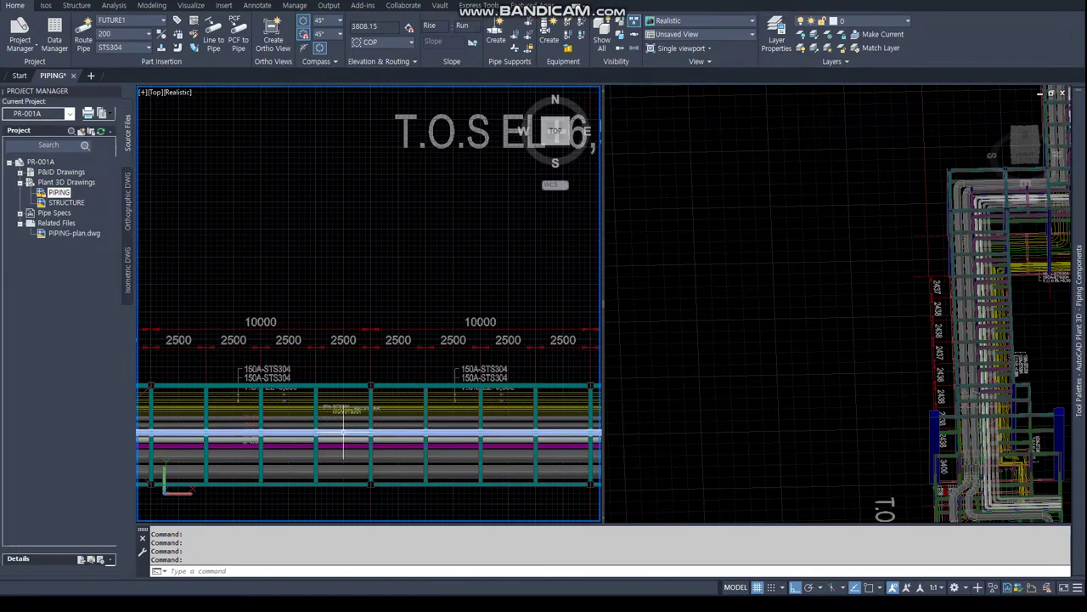
pyautogui.scroll(4, 346, 417)
pyautogui.scroll(2, 345, 417)
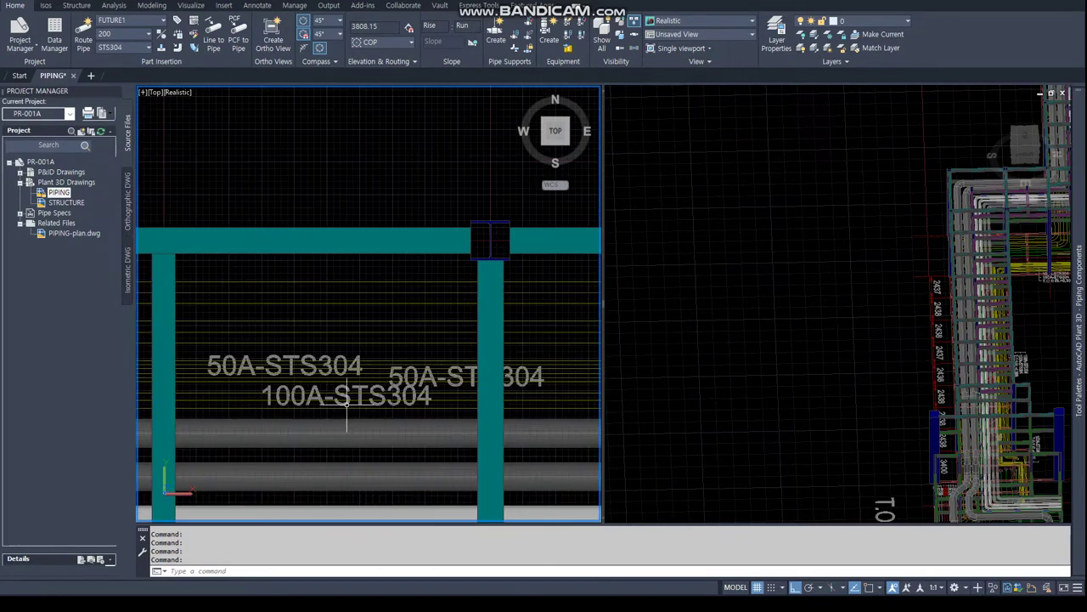
# Create new line P-008 at size 100 and route a short pipe on the rack
pyautogui.click(147, 21)
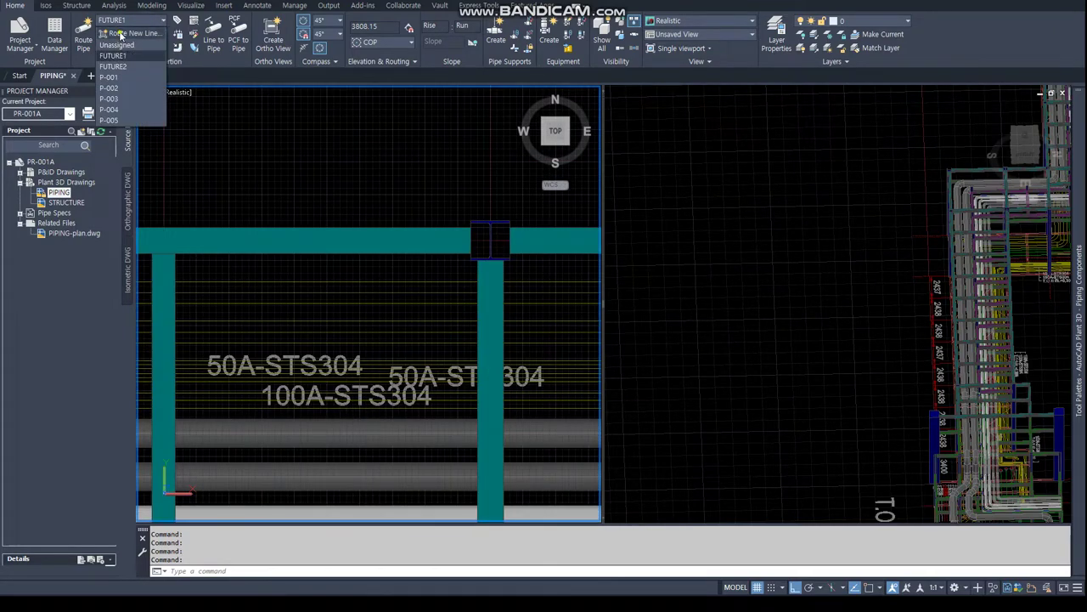
pyautogui.click(121, 34)
pyautogui.write('P-008')
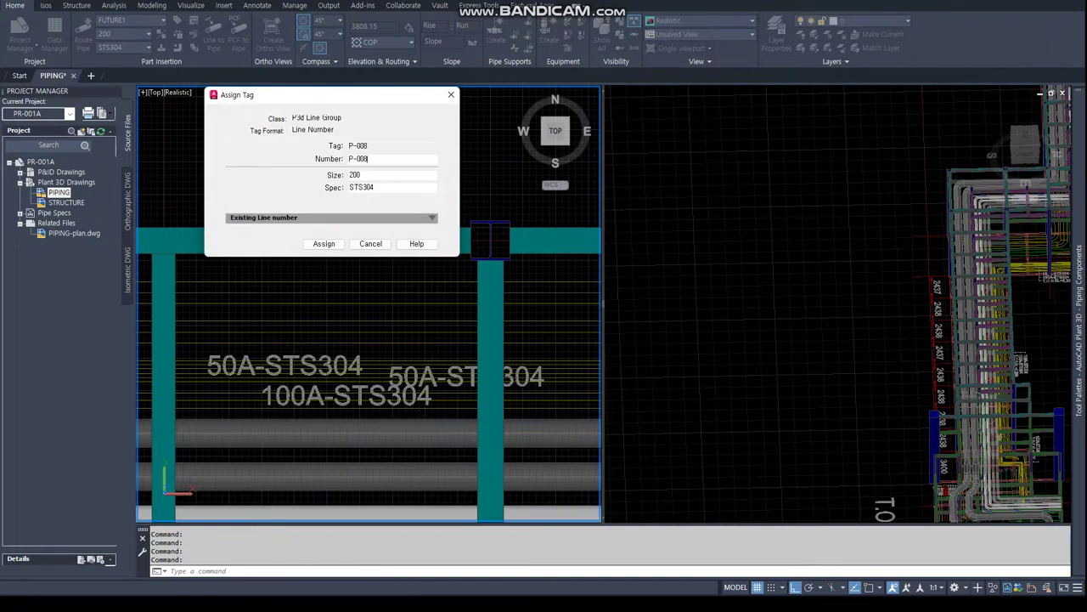
pyautogui.click(393, 175)
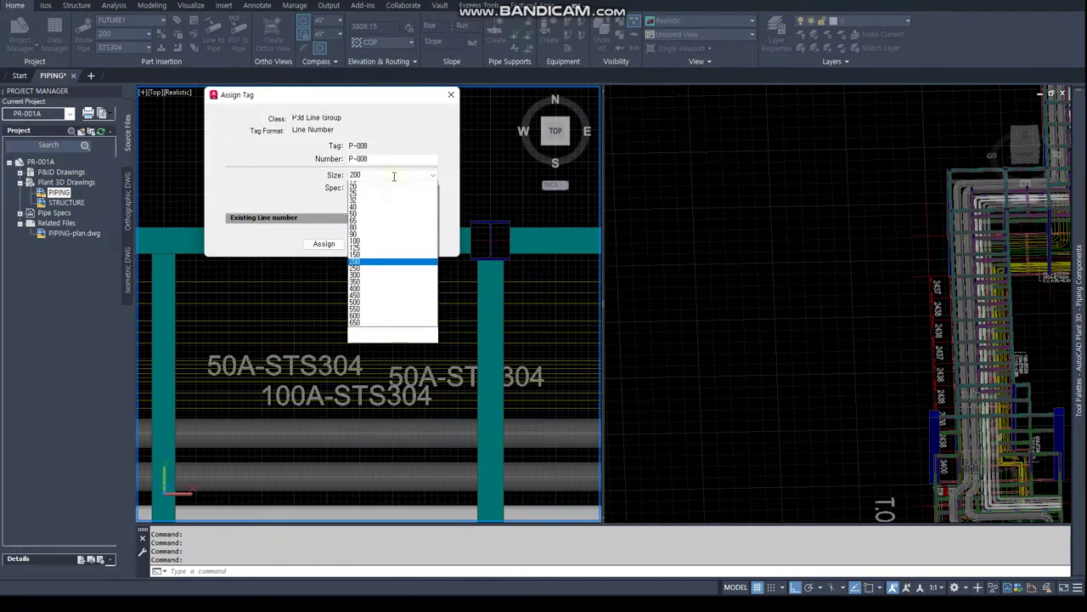
pyautogui.click(372, 266)
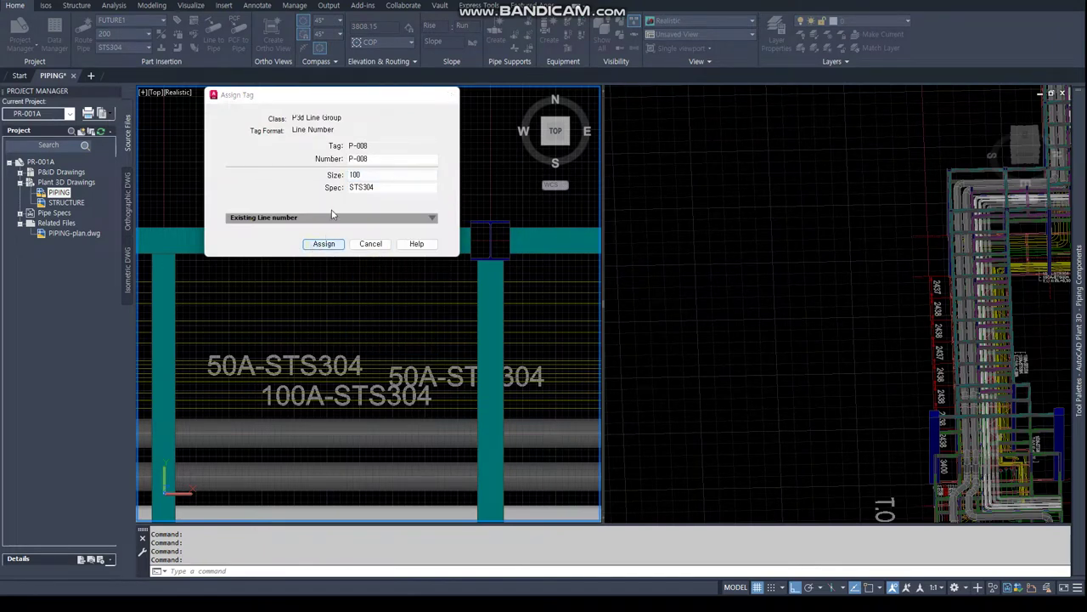
pyautogui.click(324, 244)
pyautogui.write('NEA')
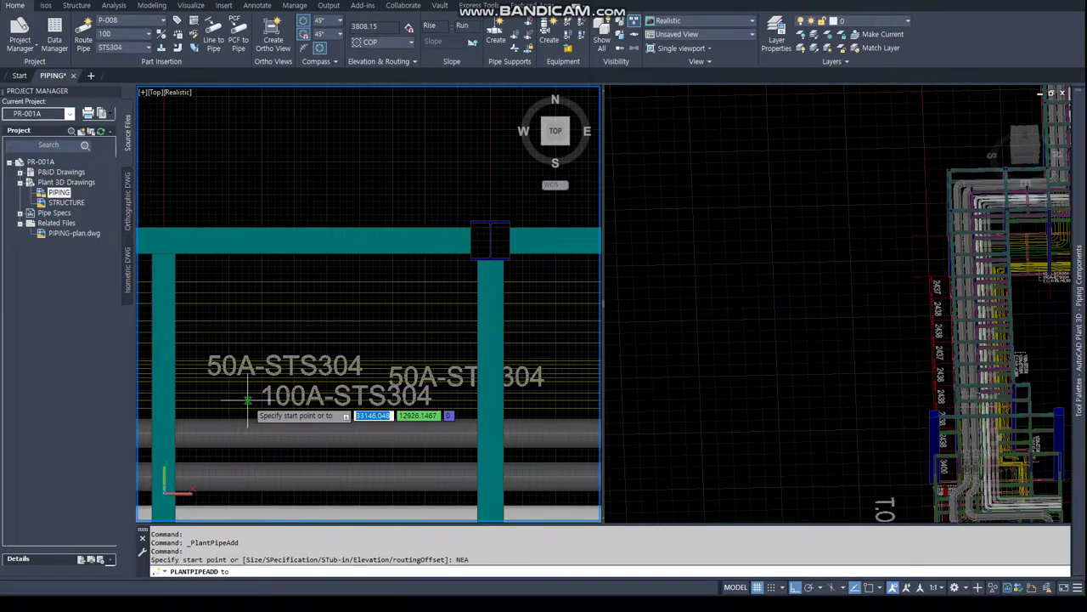
pyautogui.click(246, 400)
pyautogui.click(387, 399)
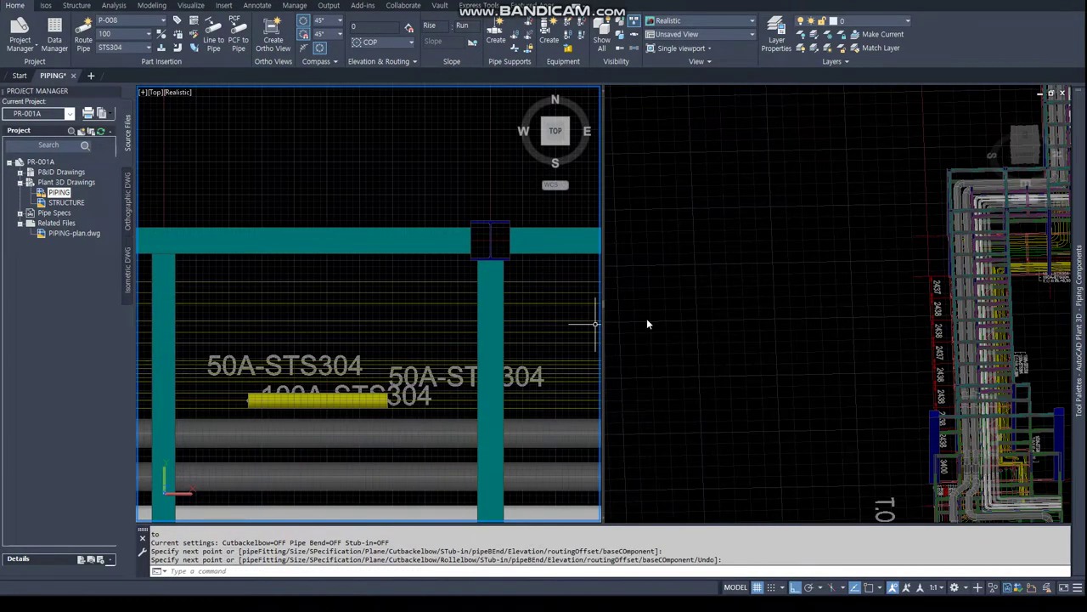
# Create new line P-009 at size 50 and route a short pipe beside the 100A pipe
pyautogui.click(112, 22)
pyautogui.write('P-009')
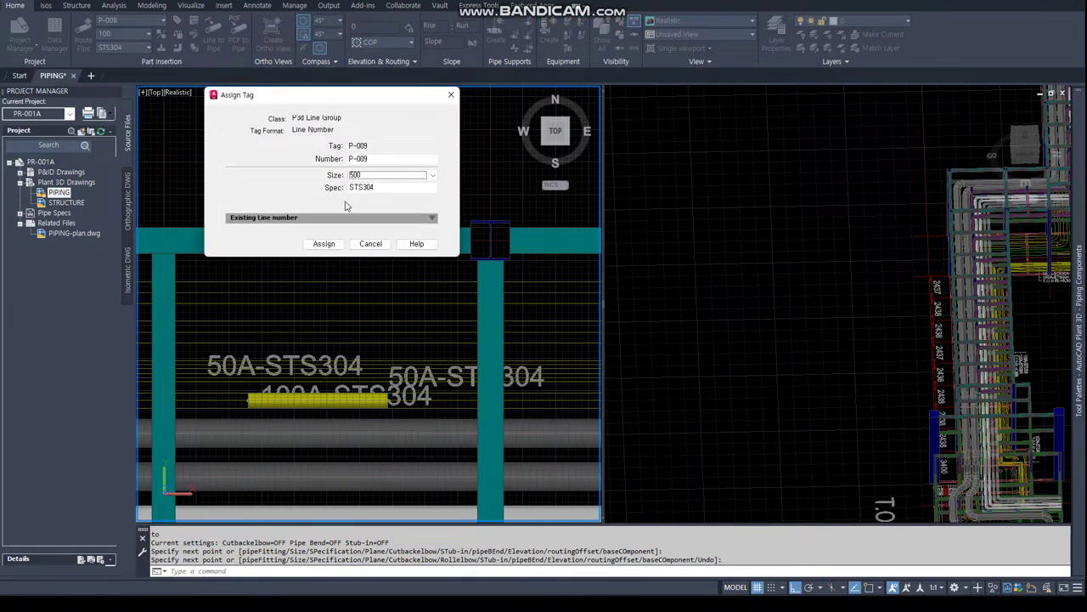
pyautogui.click(379, 175)
pyautogui.click(358, 241)
pyautogui.click(323, 244)
pyautogui.click(261, 378)
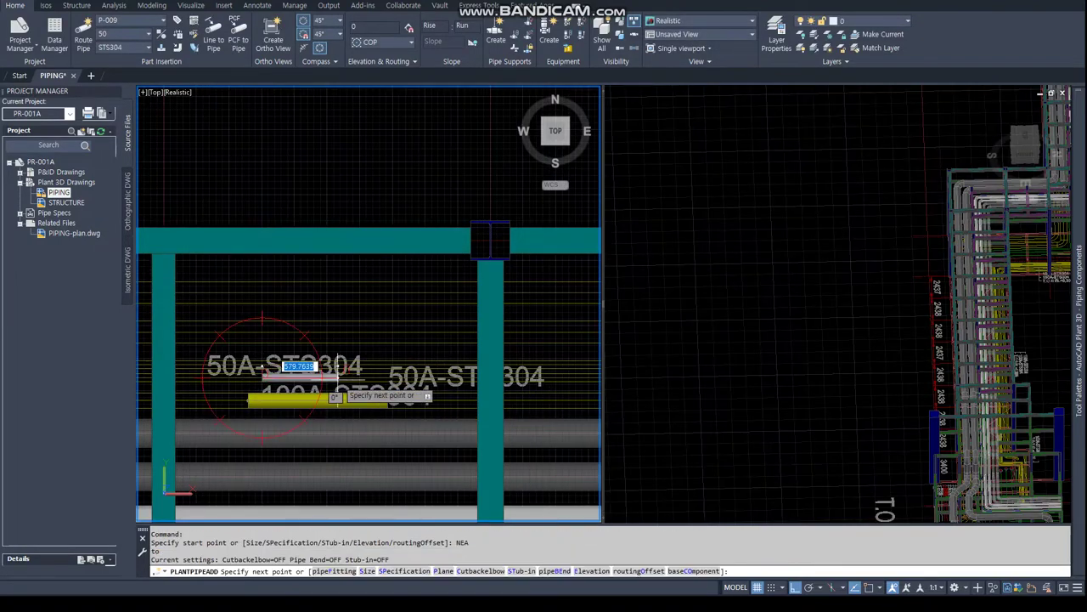
pyautogui.click(383, 374)
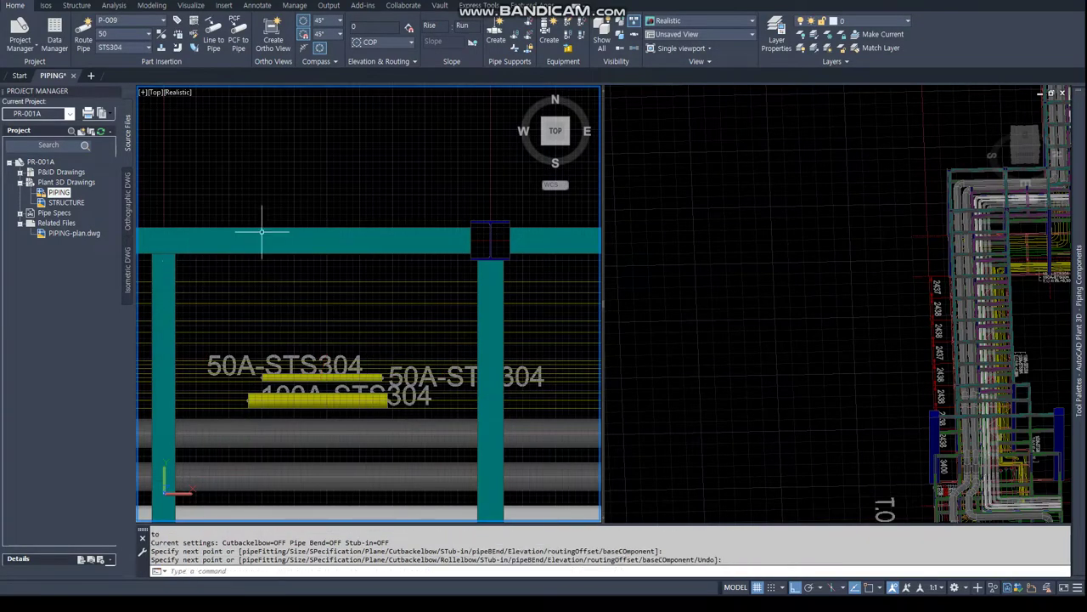
# Tag new line P-010 at size 50, pick its start point, then stop routing
pyautogui.click(119, 24)
pyautogui.click(127, 34)
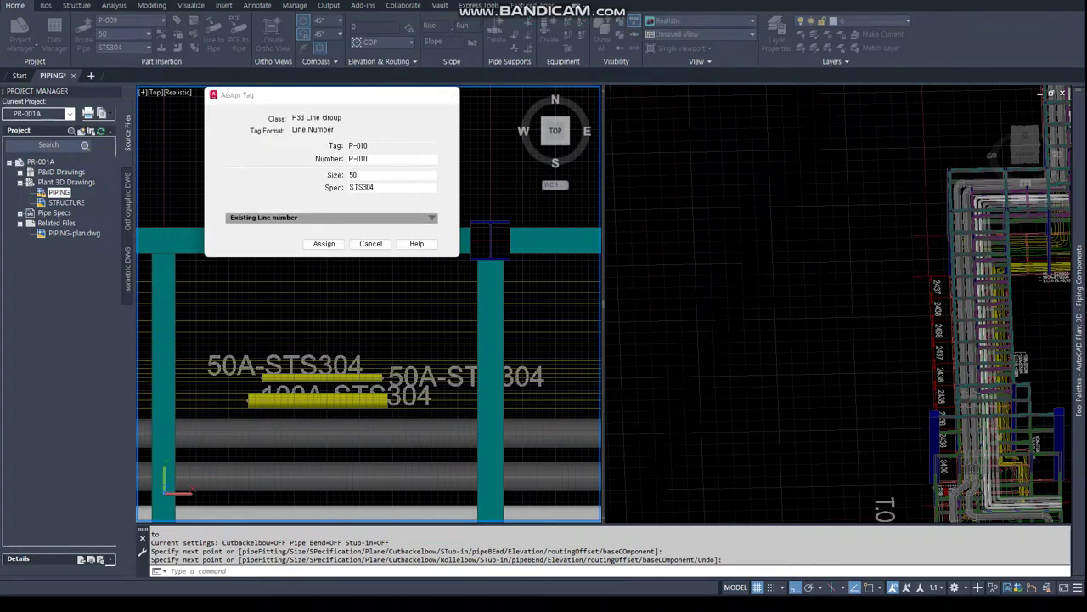
pyautogui.click(323, 244)
pyautogui.scroll(3, 261, 361)
pyautogui.click(269, 356)
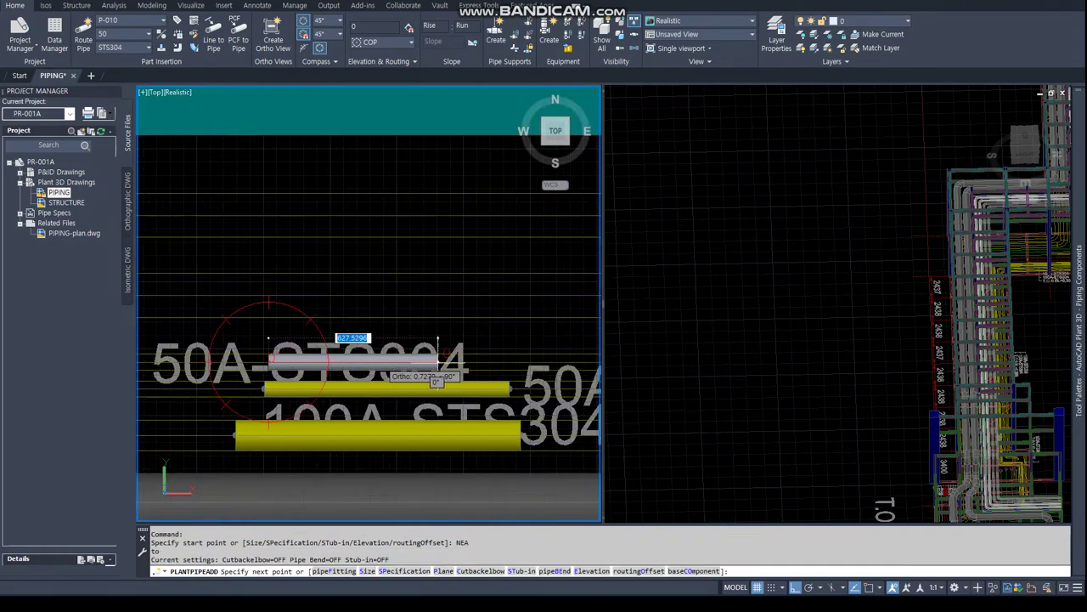
pyautogui.press('Escape')
pyautogui.scroll(-5, 437, 356)
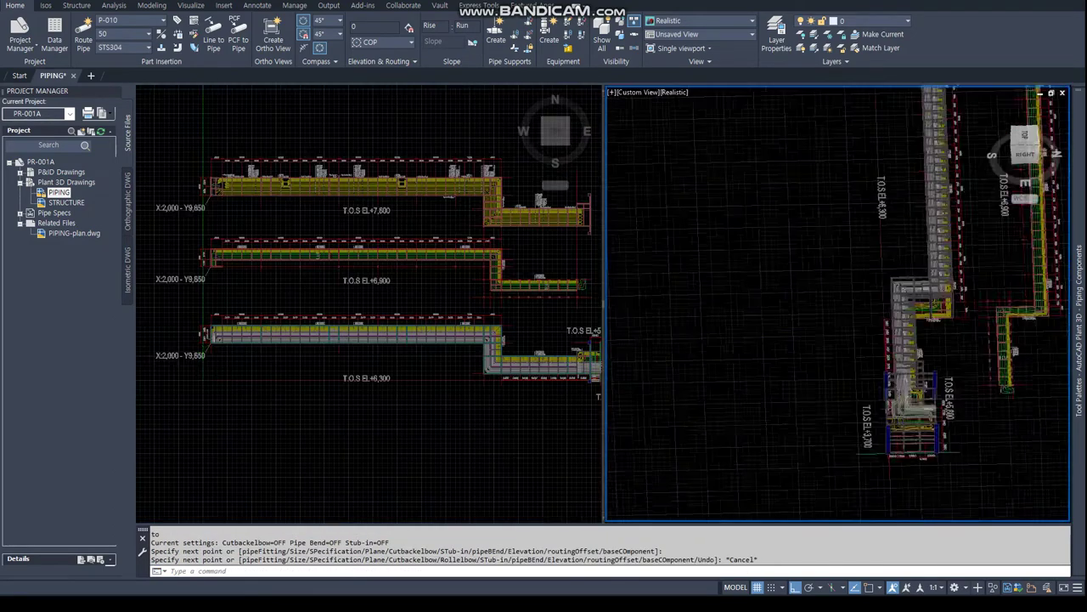
# Orbit the right viewport and raise the first new small pipe to elevation 6300
pyautogui.keyDown('shift'); pyautogui.moveTo(837, 254); pyautogui.dragTo(837, 357, button='middle'); pyautogui.keyUp('shift')
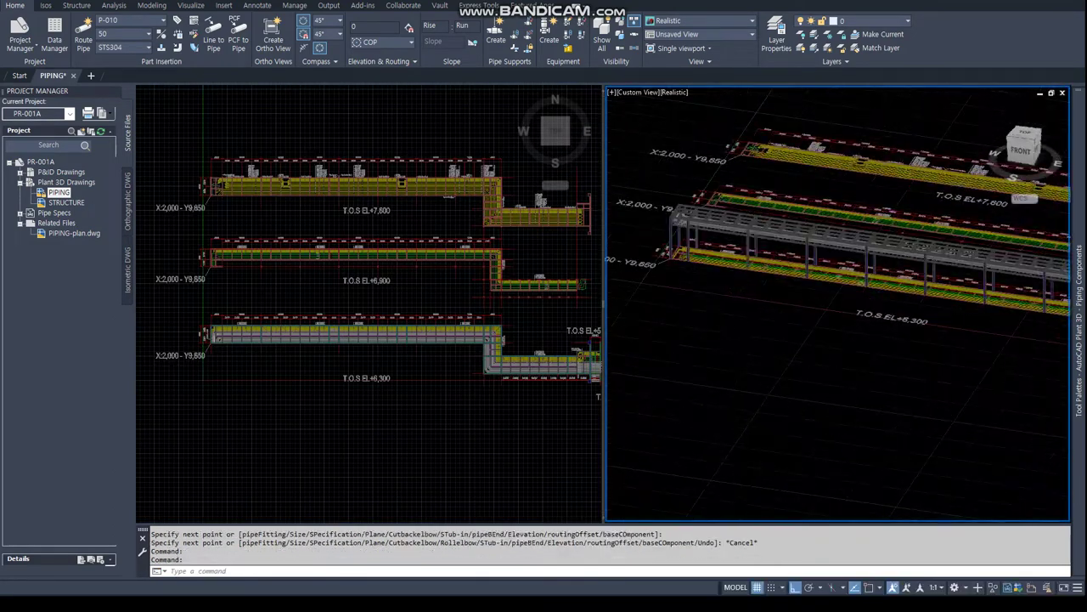
pyautogui.scroll(3, 892, 246)
pyautogui.scroll(3, 892, 246)
pyautogui.scroll(2, 892, 247)
pyautogui.click(895, 244)
pyautogui.scroll(-1, 895, 242)
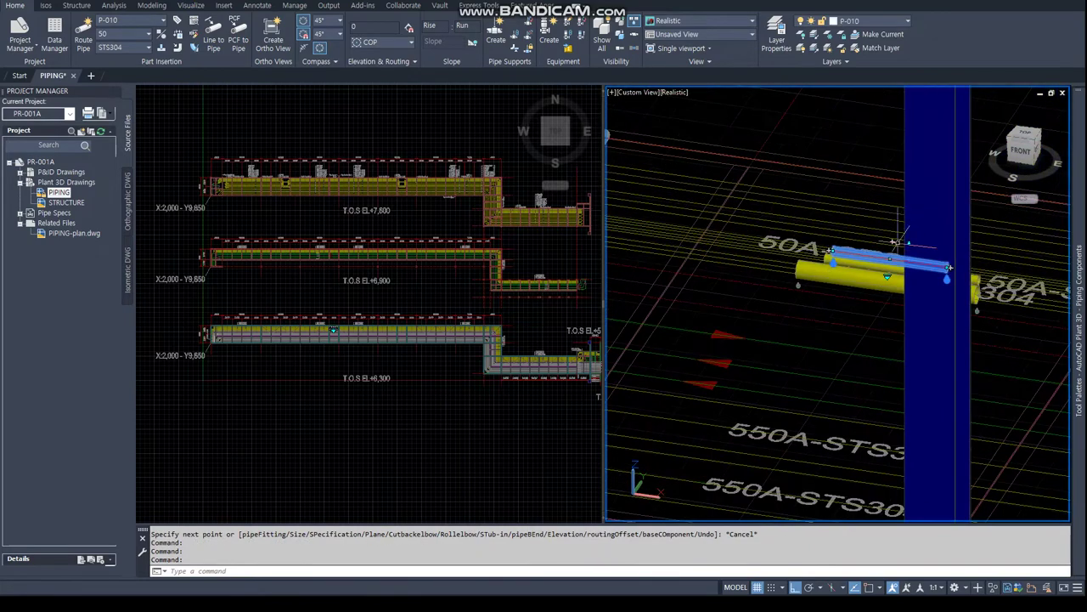
pyautogui.click(938, 256)
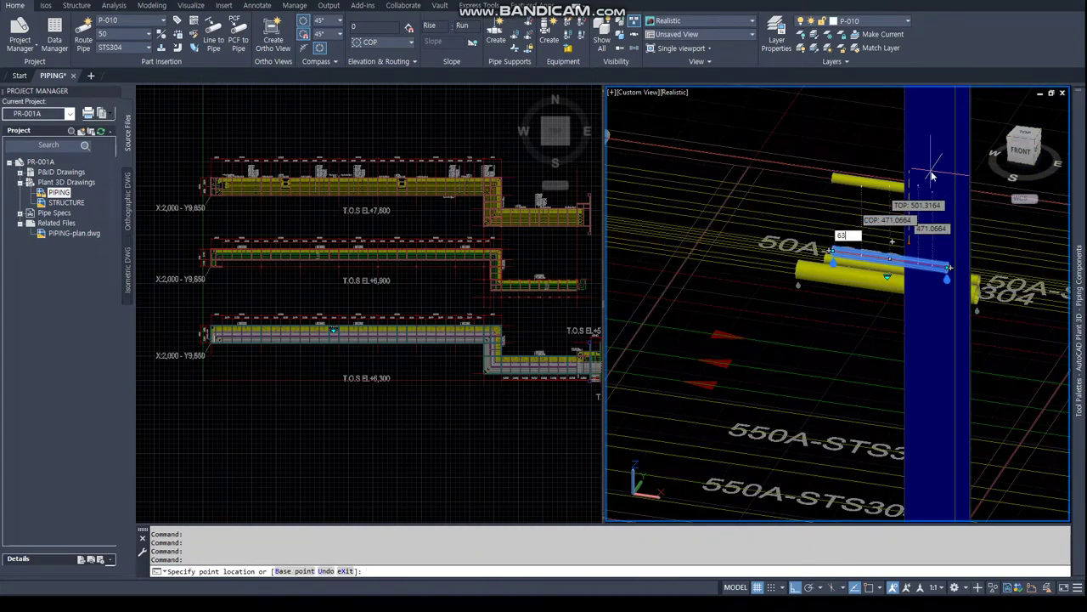
pyautogui.write('6300')
pyautogui.press('Return')
pyautogui.press('Escape')
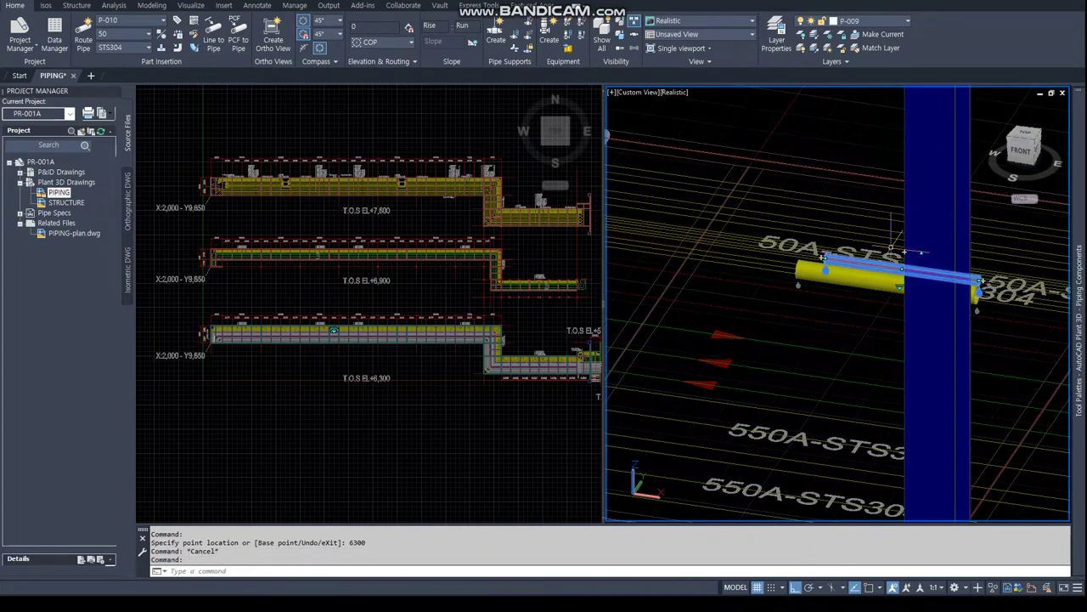
# Raise the other two new pipes to elevation 6300 and return to the Top viewport
pyautogui.click(921, 251)
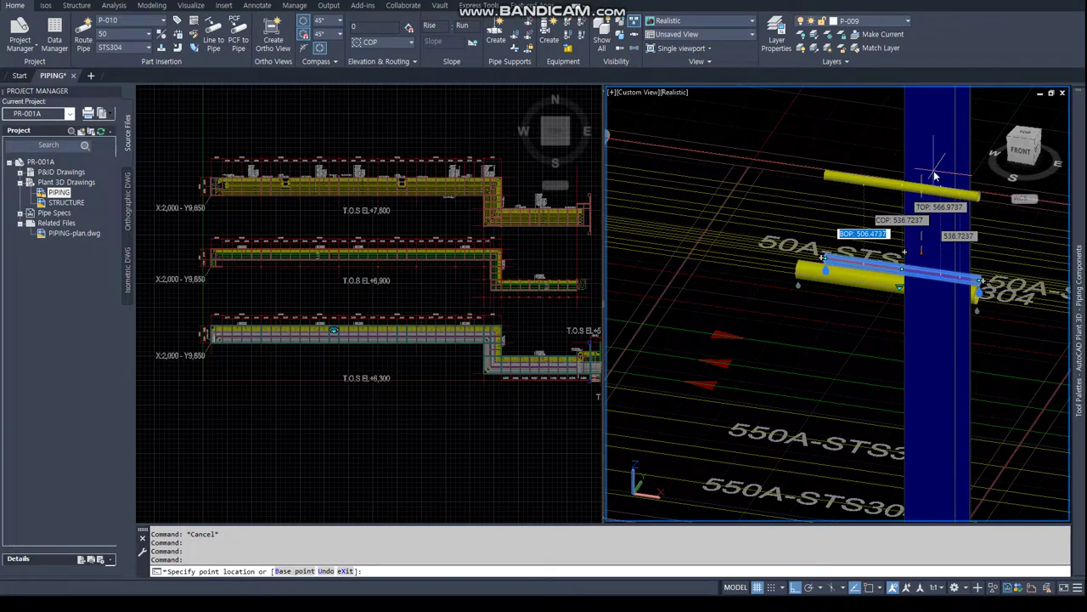
pyautogui.write('6300')
pyautogui.press('Return')
pyautogui.press('Escape')
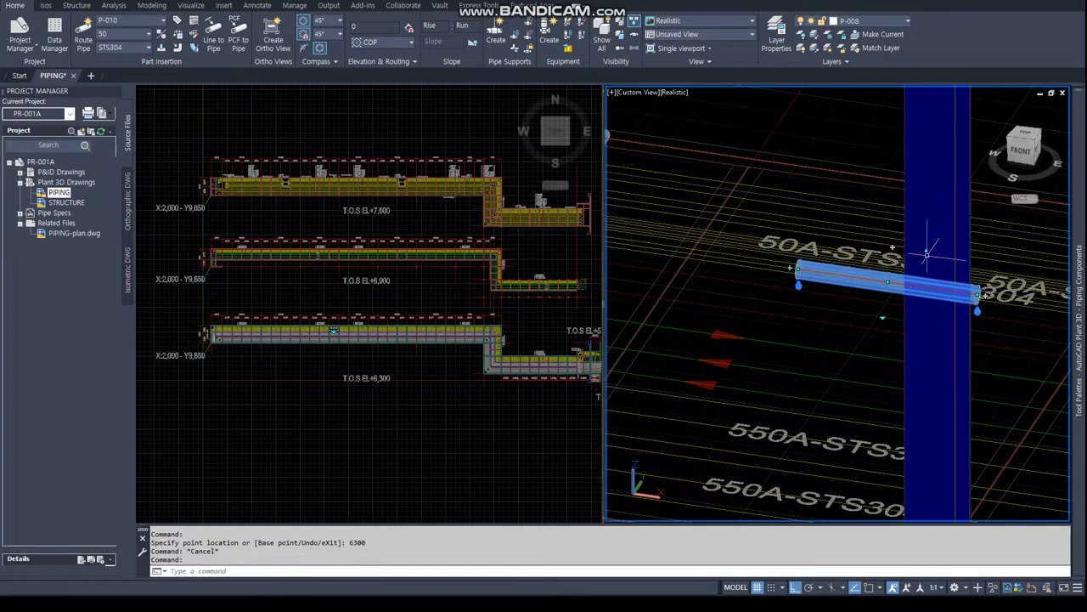
pyautogui.click(927, 253)
pyautogui.write('6300')
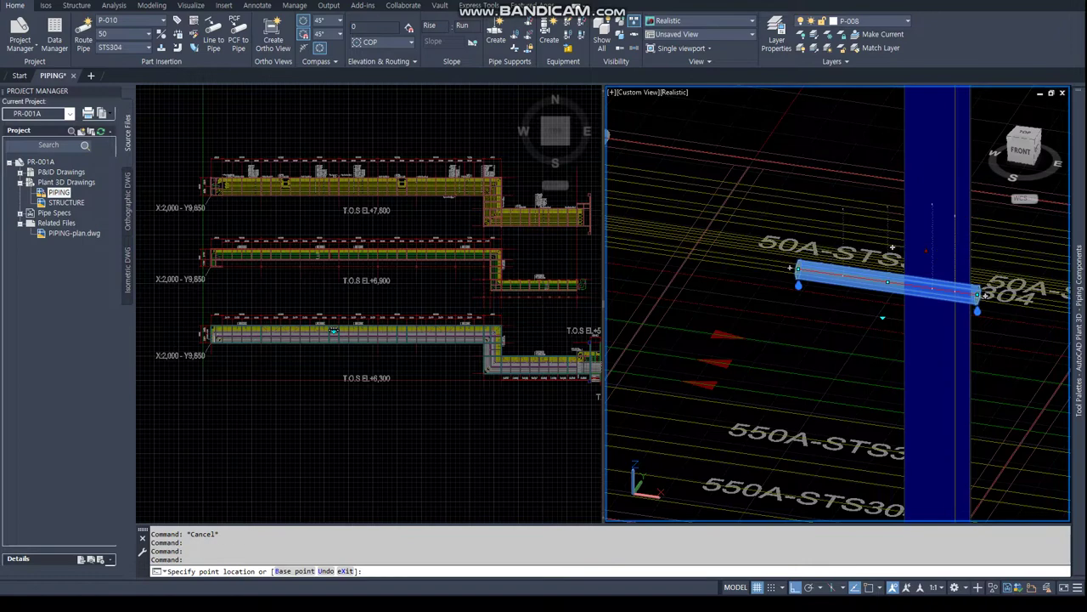
pyautogui.press('Return')
pyautogui.press('Escape')
pyautogui.press('Escape')
pyautogui.press('Escape')
pyautogui.click(507, 294)
pyautogui.scroll(5, 308, 297)
# Continue P-008 from its end with two perpendicular-snapped route points across the rack
pyautogui.scroll(5, 304, 344)
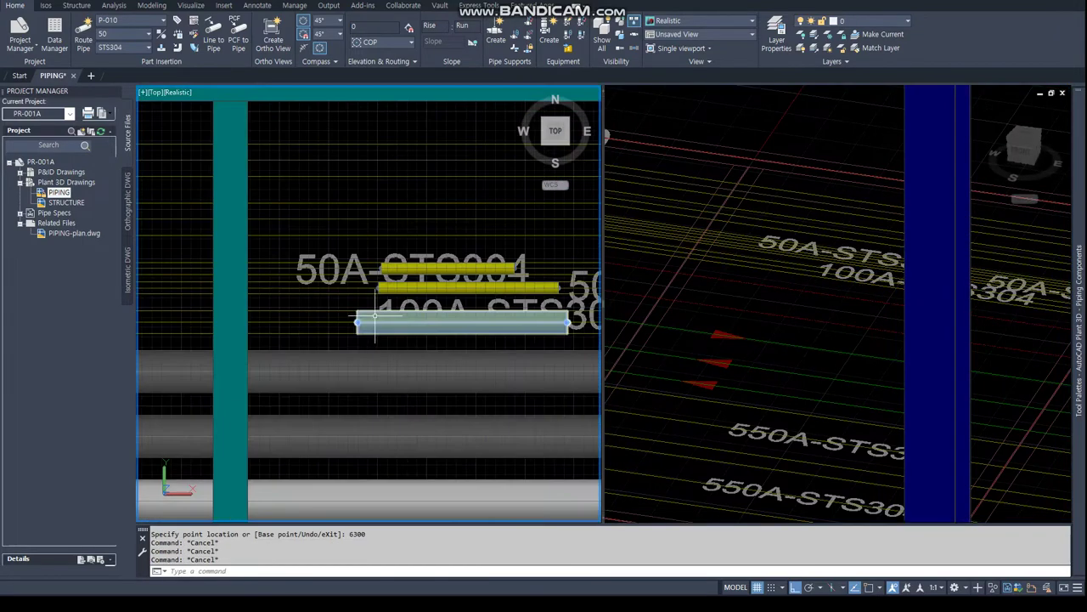
pyautogui.click(361, 318)
pyautogui.scroll(-5, 189, 361)
pyautogui.scroll(2, 375, 338)
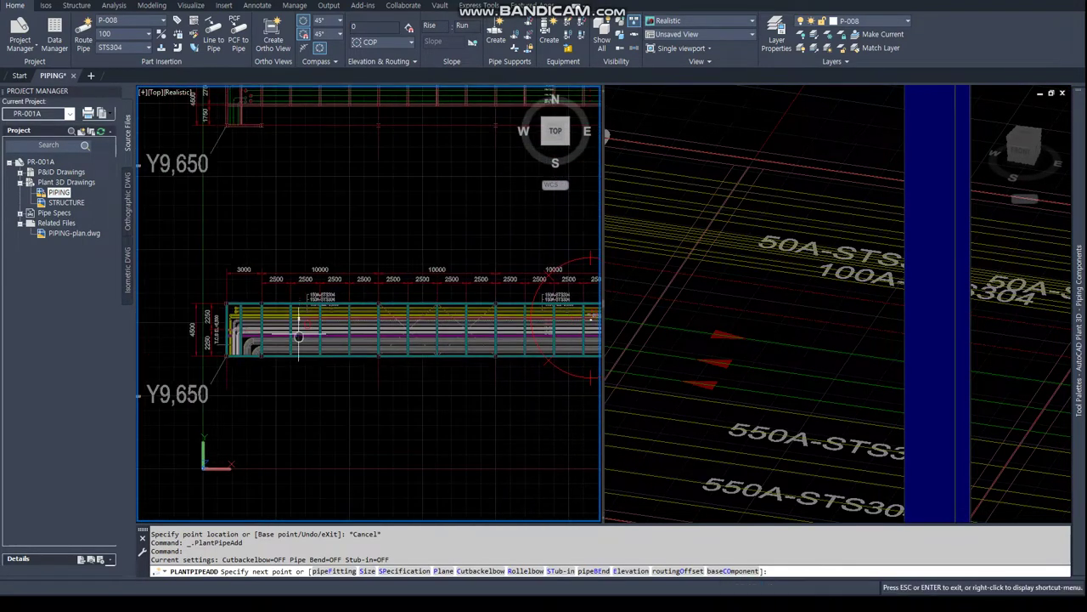
pyautogui.scroll(2, 376, 338)
pyautogui.scroll(1, 375, 338)
pyautogui.scroll(1, 375, 338)
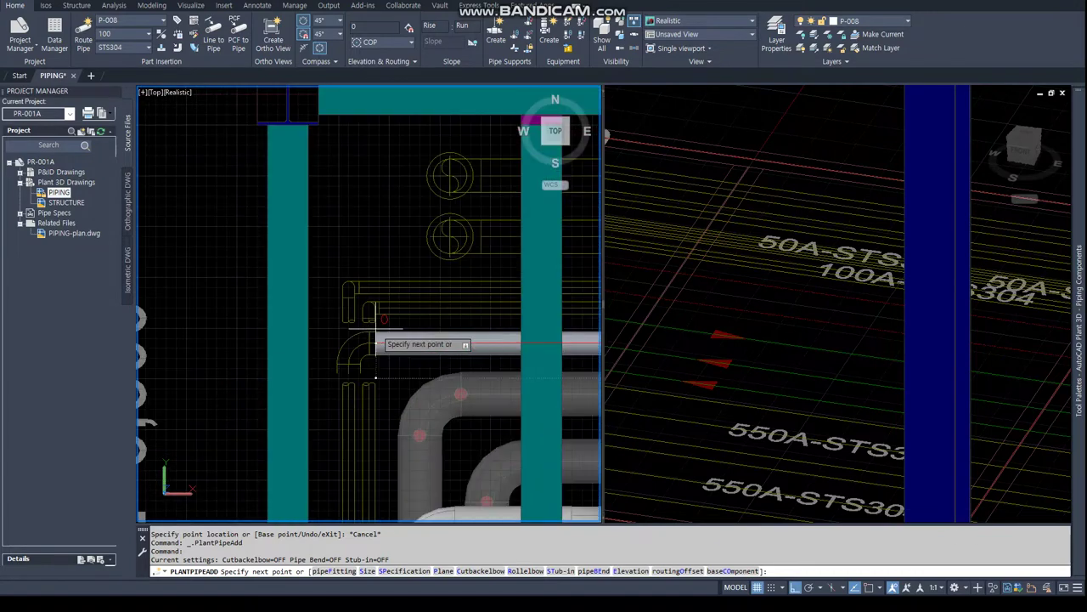
pyautogui.write('PER')
pyautogui.press('Return')
pyautogui.click(376, 338)
pyautogui.scroll(-3, 285, 357)
pyautogui.write('PER')
pyautogui.press('Return')
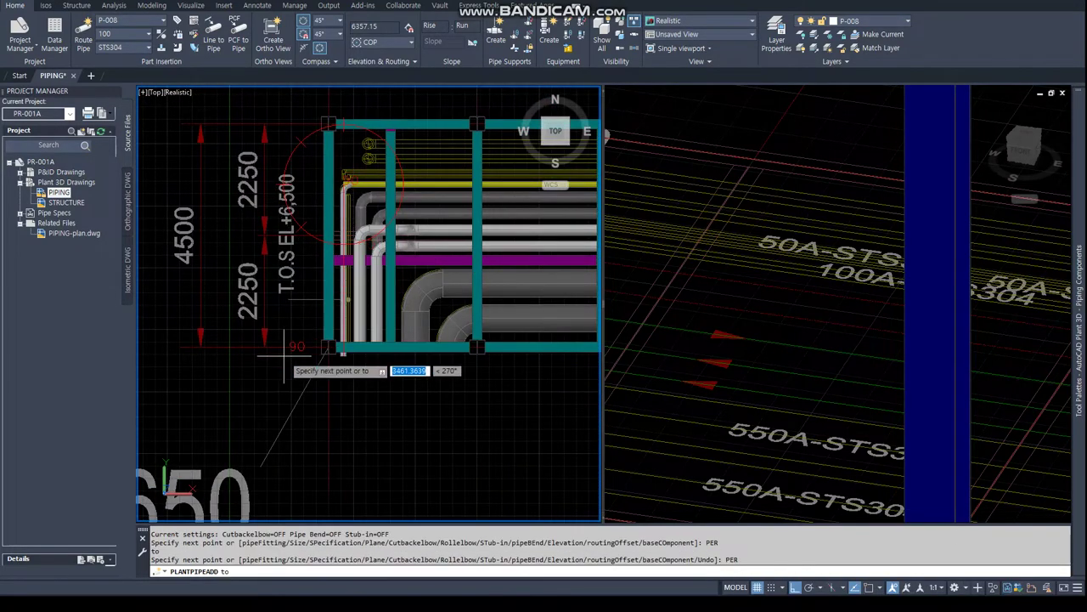
pyautogui.click(285, 357)
pyautogui.press('Escape')
pyautogui.scroll(-5, 383, 264)
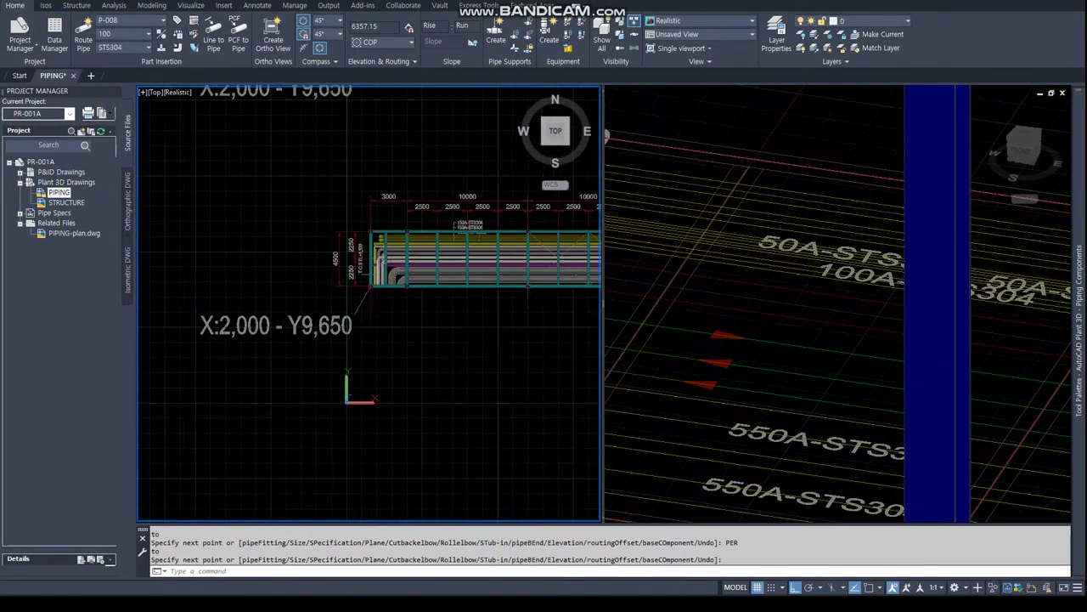
pyautogui.scroll(6, 459, 293)
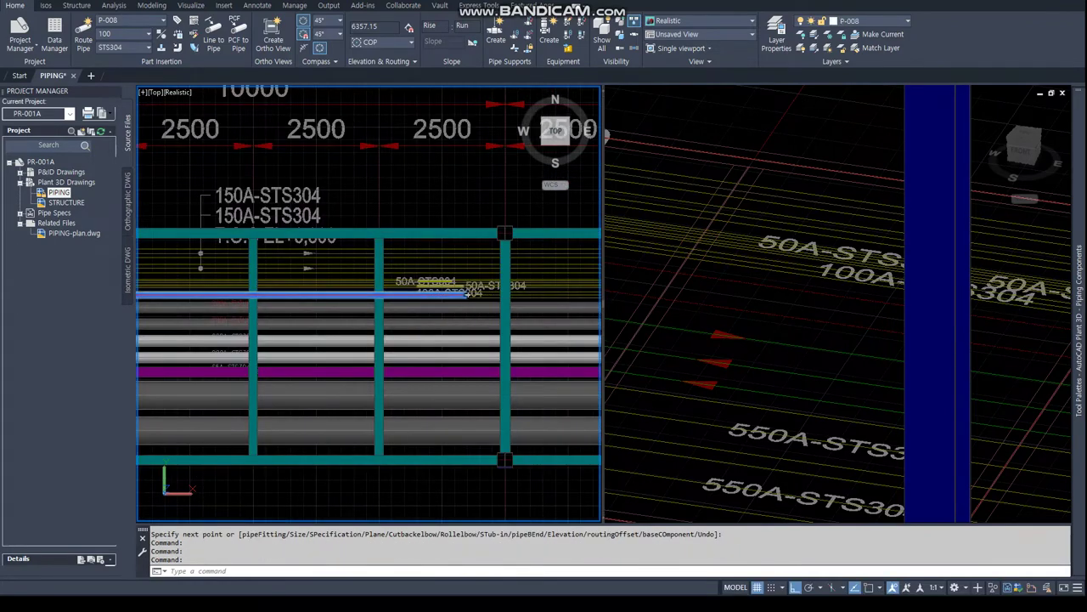
# Start a new P-008 run from the open end using perpendicular snaps toward the rack corner
pyautogui.click(466, 293)
pyautogui.scroll(-3, 462, 289)
pyautogui.scroll(-2, 416, 291)
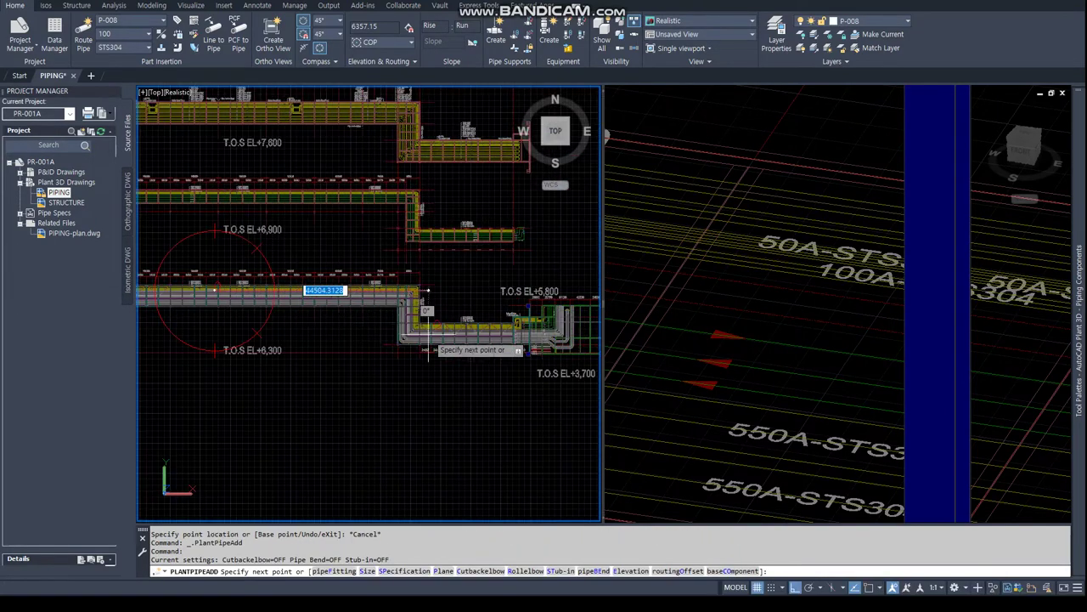
pyautogui.scroll(2, 429, 322)
pyautogui.scroll(2, 429, 297)
pyautogui.scroll(2, 430, 290)
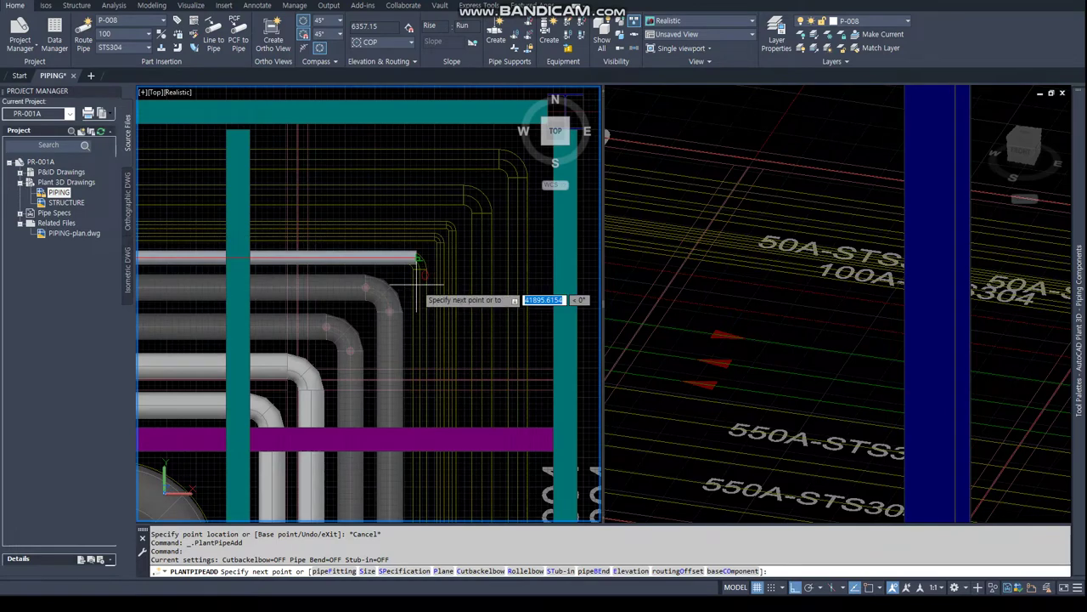
pyautogui.write('PER')
pyautogui.press('Return')
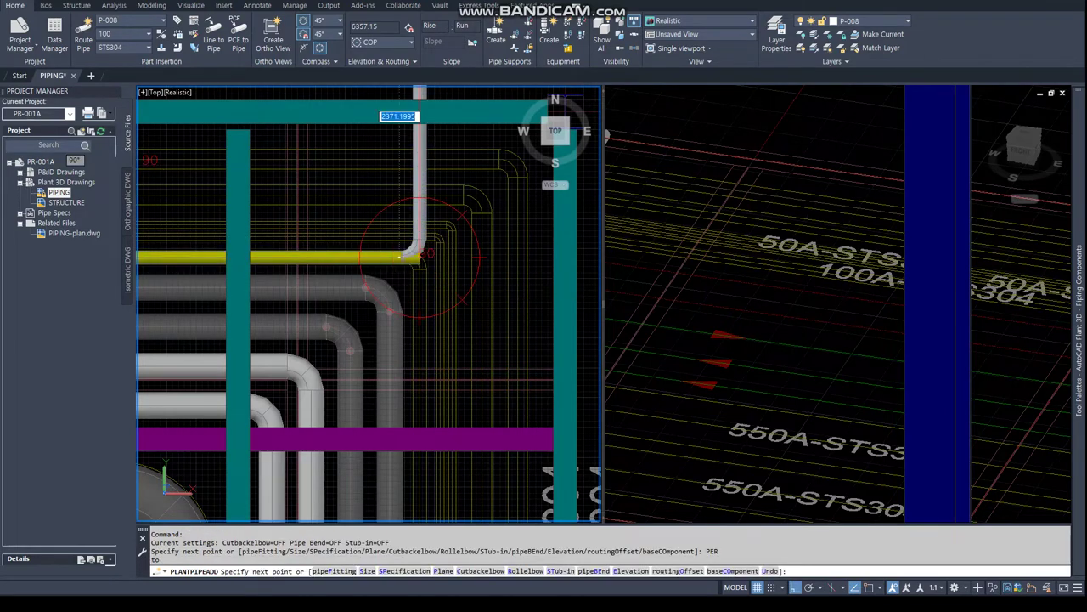
pyautogui.scroll(-2, 429, 391)
pyautogui.scroll(2, 391, 442)
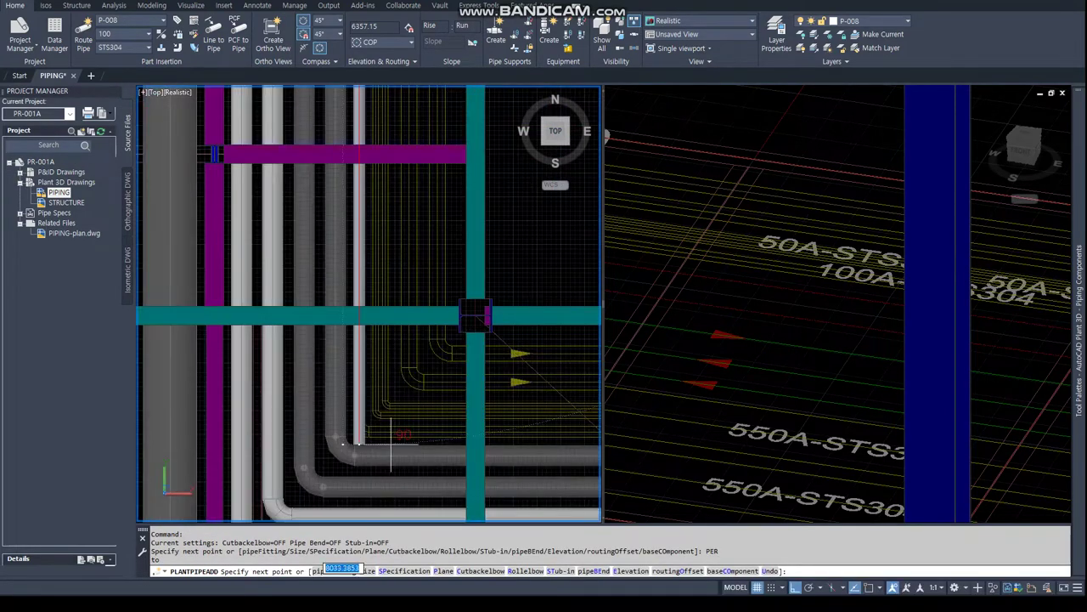
pyautogui.scroll(2, 383, 448)
pyautogui.write('ER')
pyautogui.press('Return')
pyautogui.scroll(-5, 383, 448)
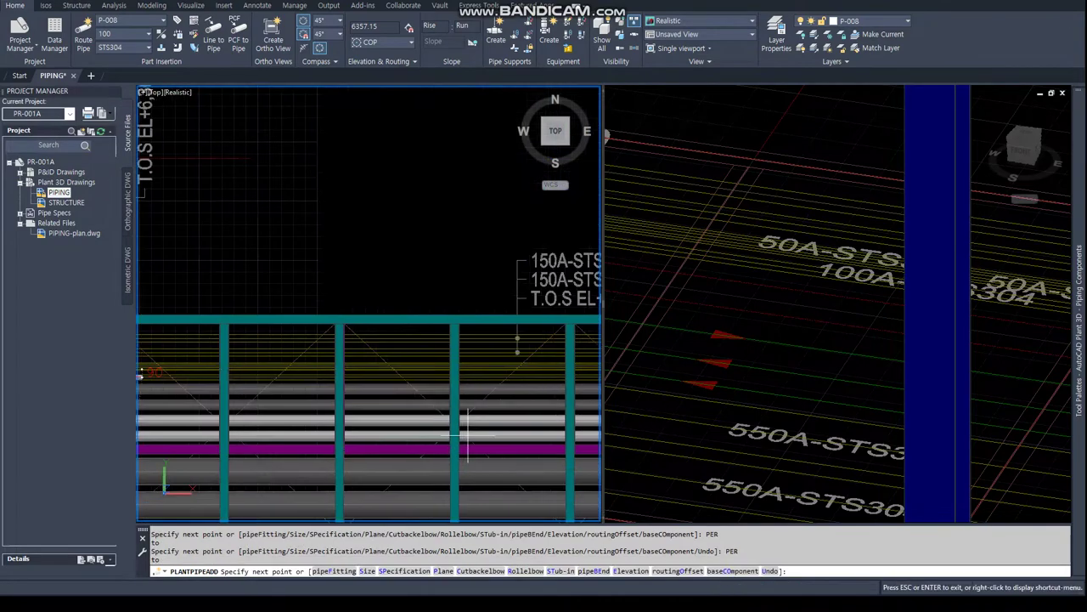
pyautogui.moveTo(514, 376); pyautogui.dragTo(268, 375, button='middle')
pyautogui.scroll(2, 323, 357)
pyautogui.scroll(2, 340, 340)
pyautogui.scroll(3, 365, 319)
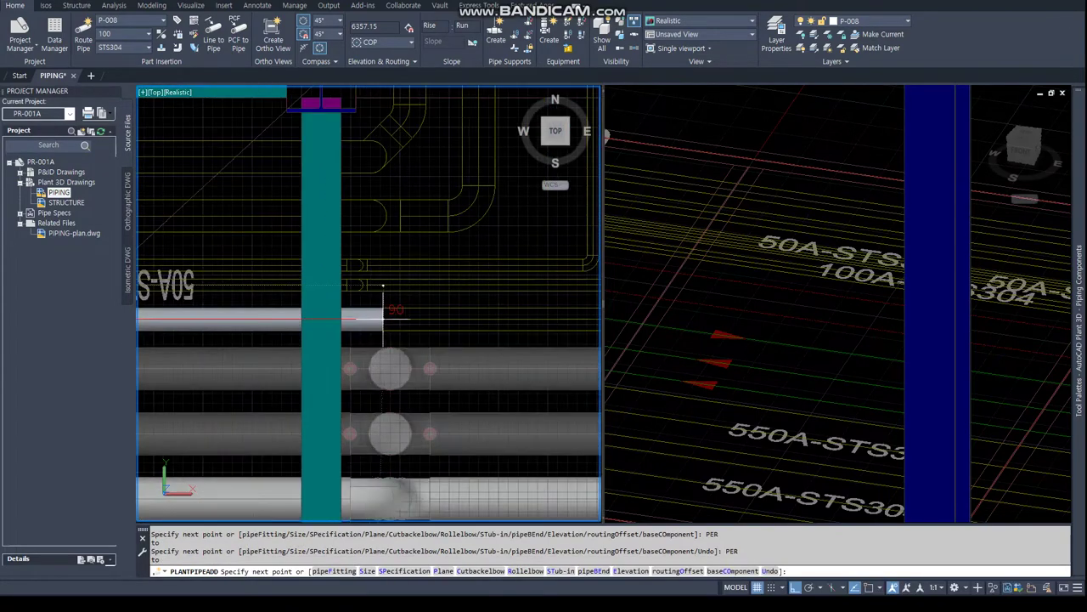
# Route to the rack pipe's centre, drop vertically to the lower level, and turn along the rack
pyautogui.write('CEN')
pyautogui.press('Return')
pyautogui.click(362, 318)
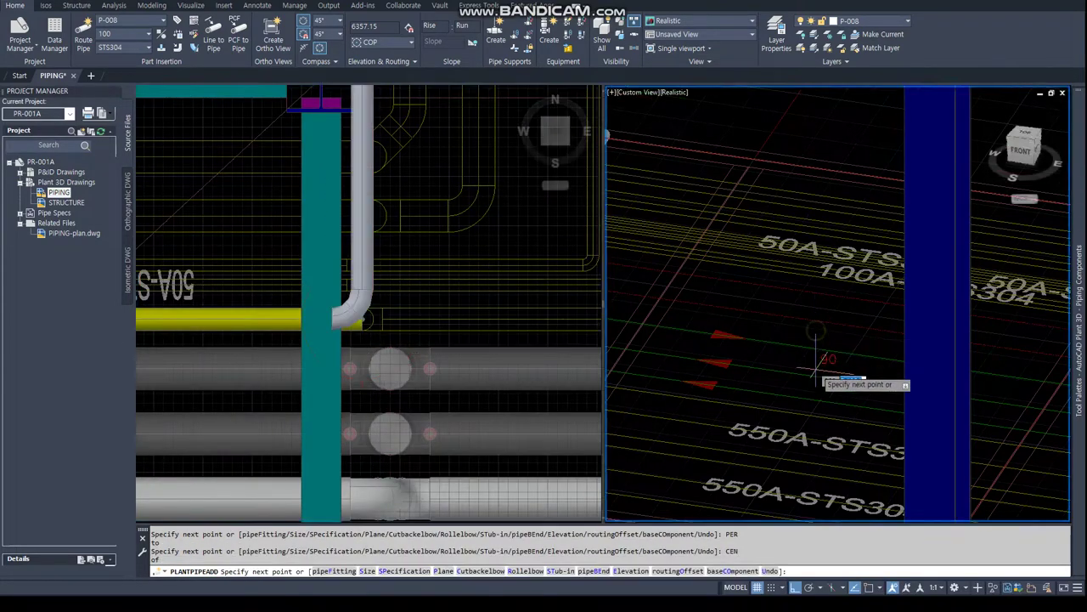
pyautogui.scroll(-5, 815, 374)
pyautogui.scroll(5, 761, 288)
pyautogui.scroll(5, 762, 289)
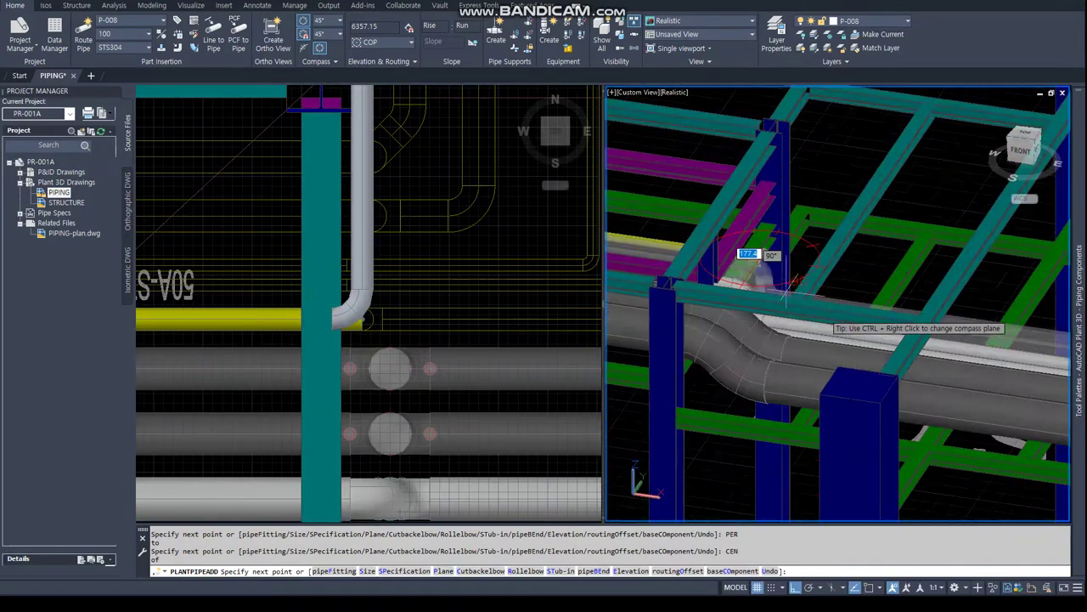
pyautogui.click(752, 274)
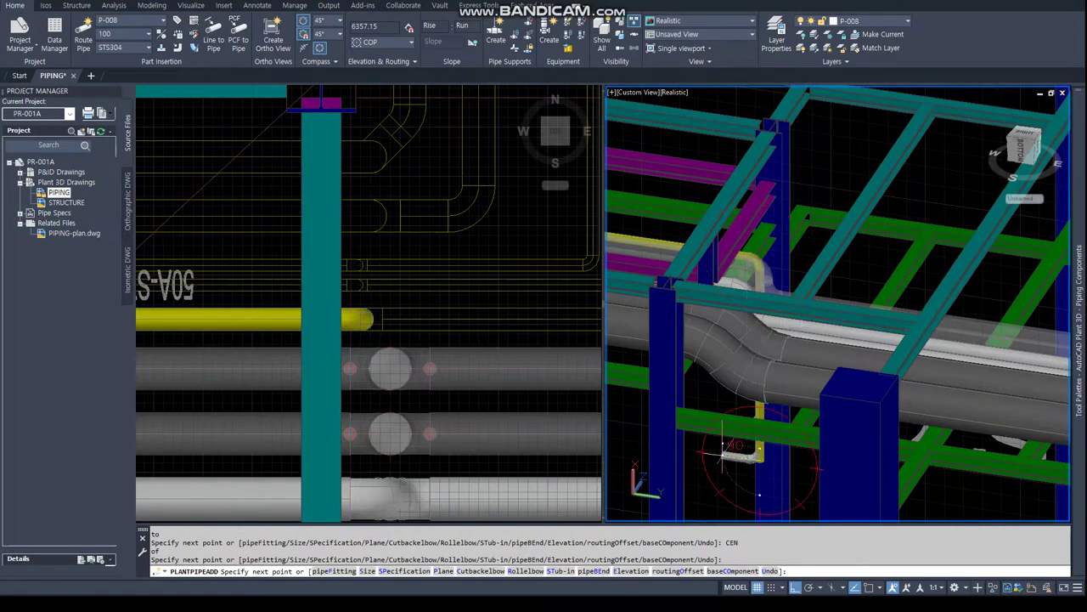
pyautogui.click(760, 459)
pyautogui.click(794, 465)
pyautogui.press('Escape')
pyautogui.press('Escape')
# Grip-edit the short lower run's end to BOP 5850 and reactivate the plan view
pyautogui.scroll(-5, 247, 226)
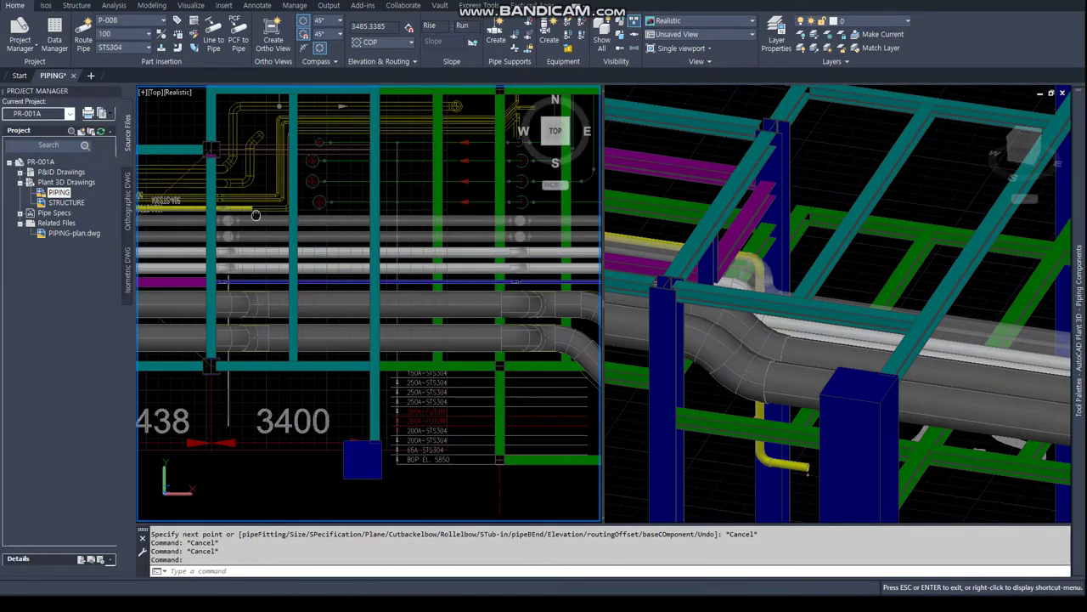
pyautogui.scroll(-2, 247, 225)
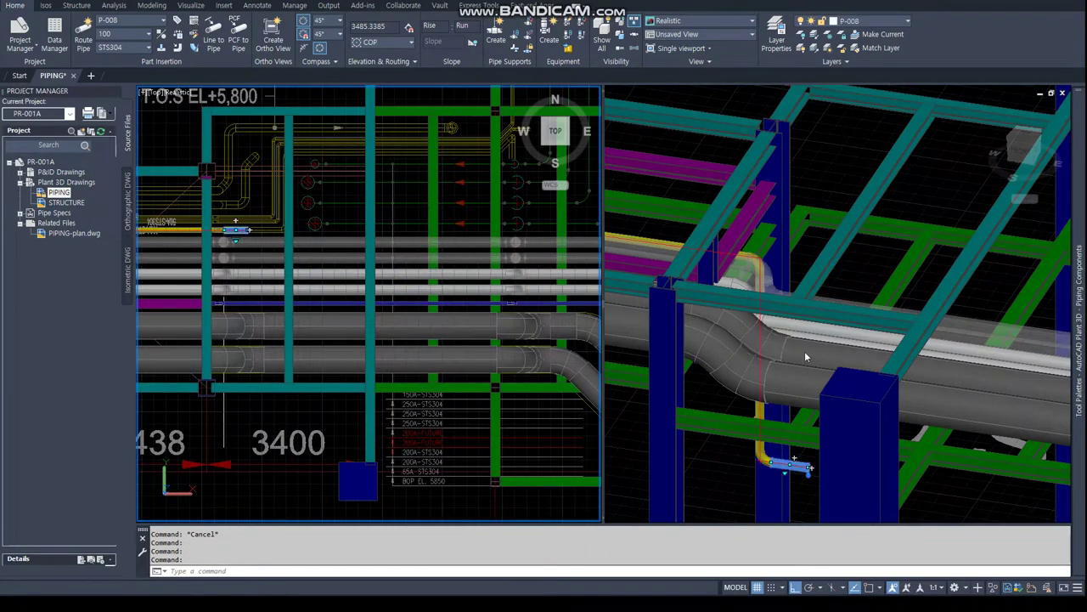
pyautogui.click(802, 467)
pyautogui.scroll(5, 802, 466)
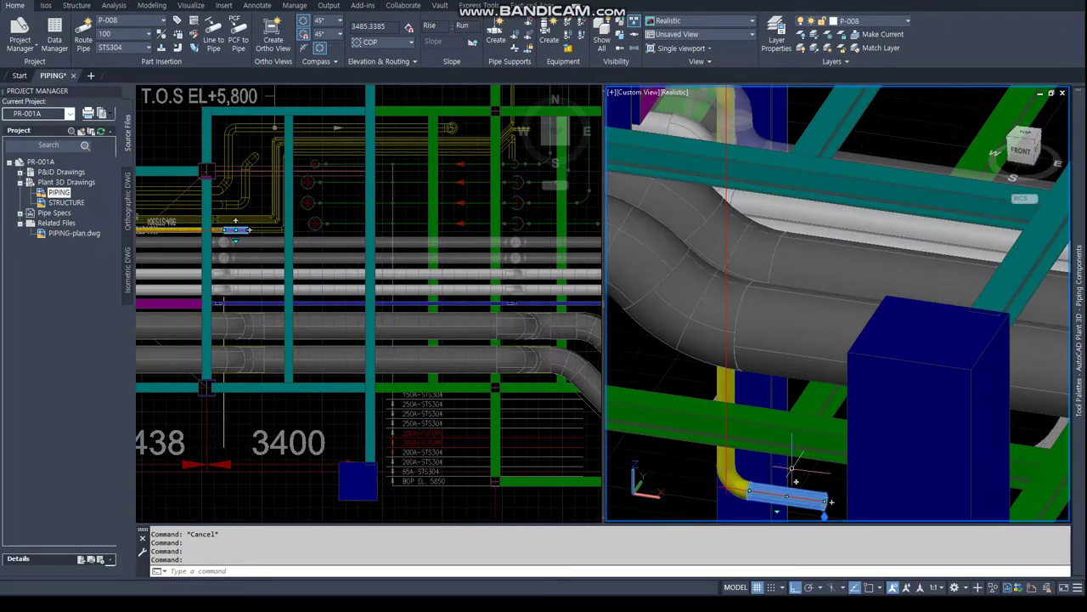
pyautogui.click(790, 342)
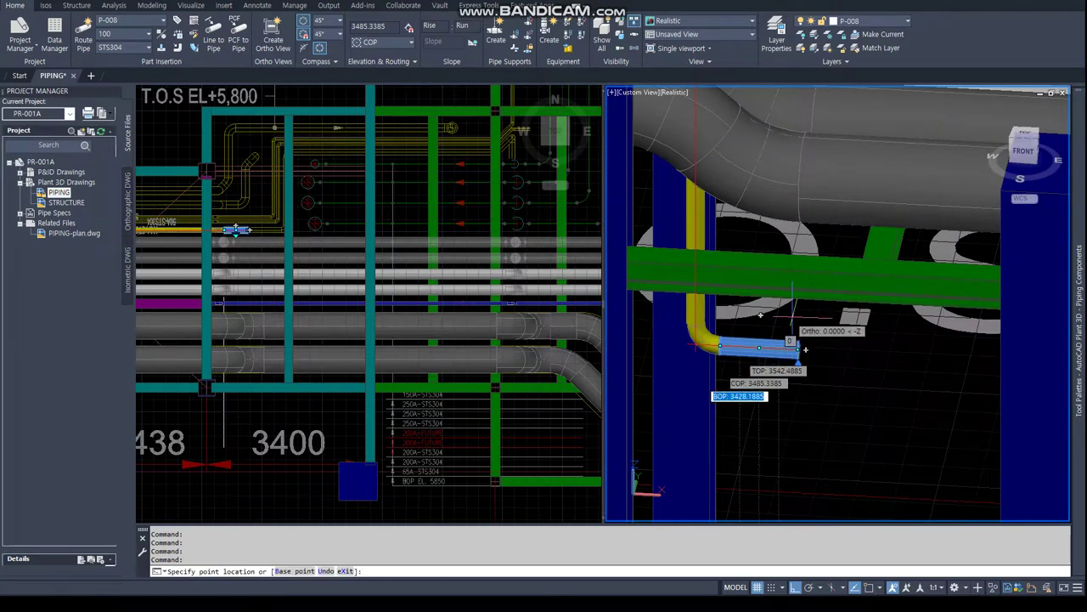
pyautogui.press('Return')
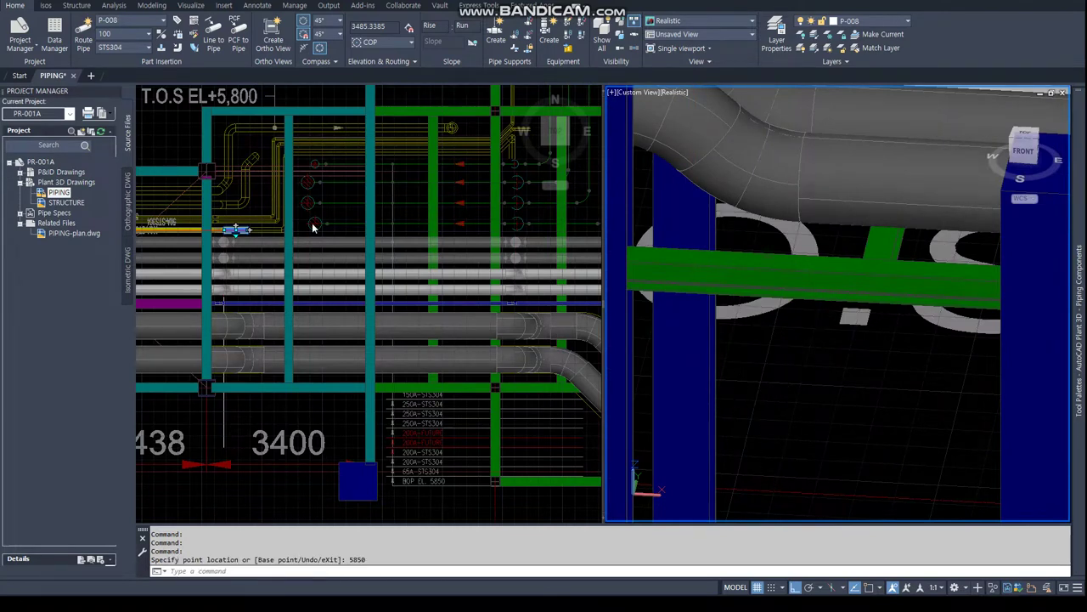
pyautogui.press('Escape')
pyautogui.press('Escape')
pyautogui.click(313, 227)
pyautogui.scroll(3, 255, 231)
pyautogui.scroll(1, 272, 234)
pyautogui.write('VS')
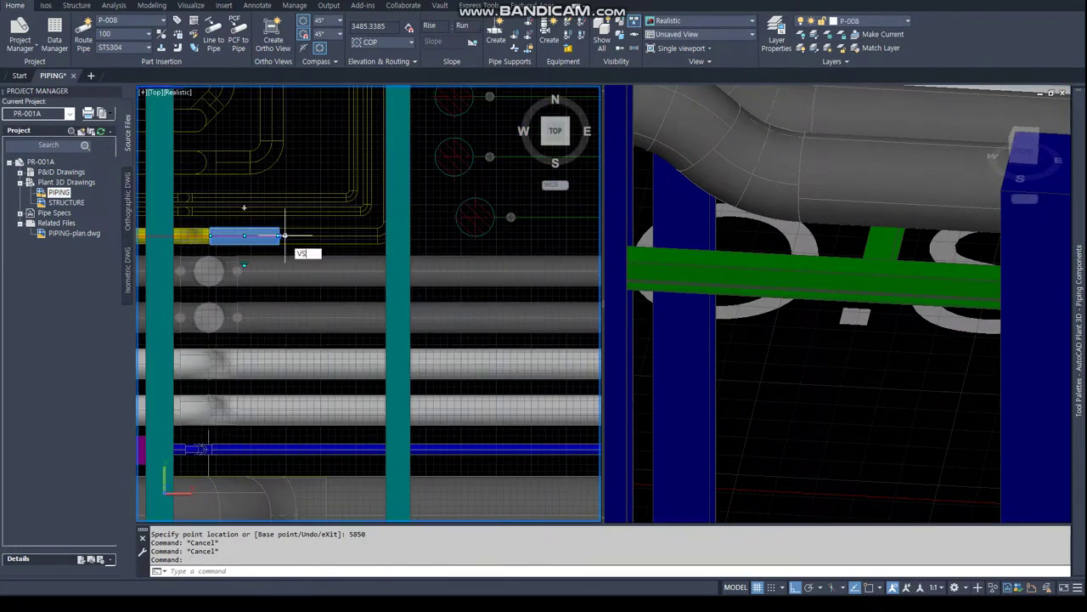
# Switch the plan viewport to the 2D Wireframe visual style
pyautogui.press('Return')
pyautogui.write('3')
pyautogui.press('Return')
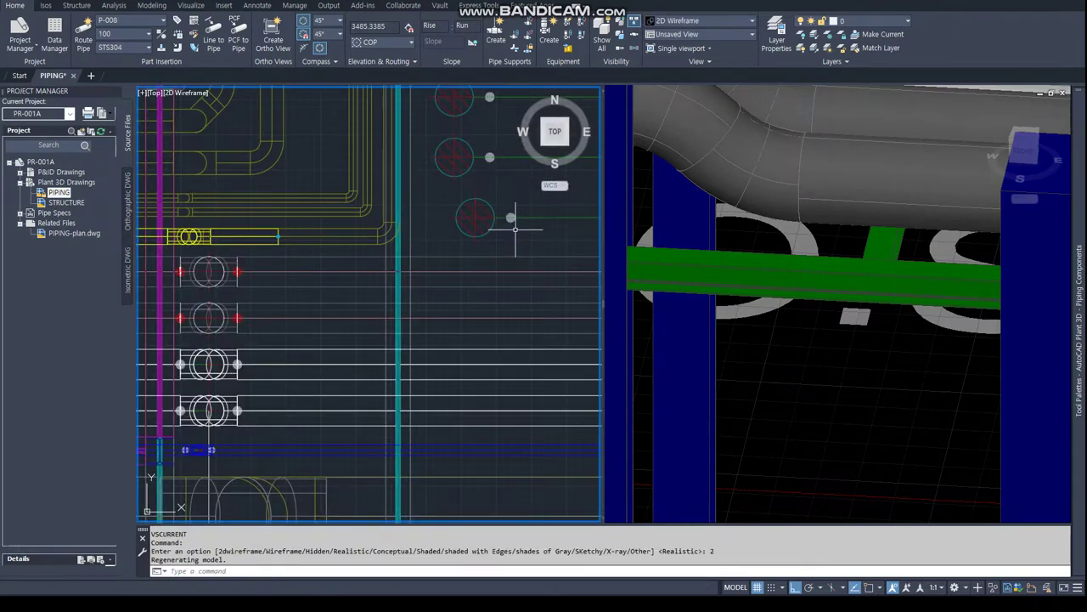
# Start routing from the P-008 open end to a perpendicular point on a rack pipe, then cancel
pyautogui.click(277, 236)
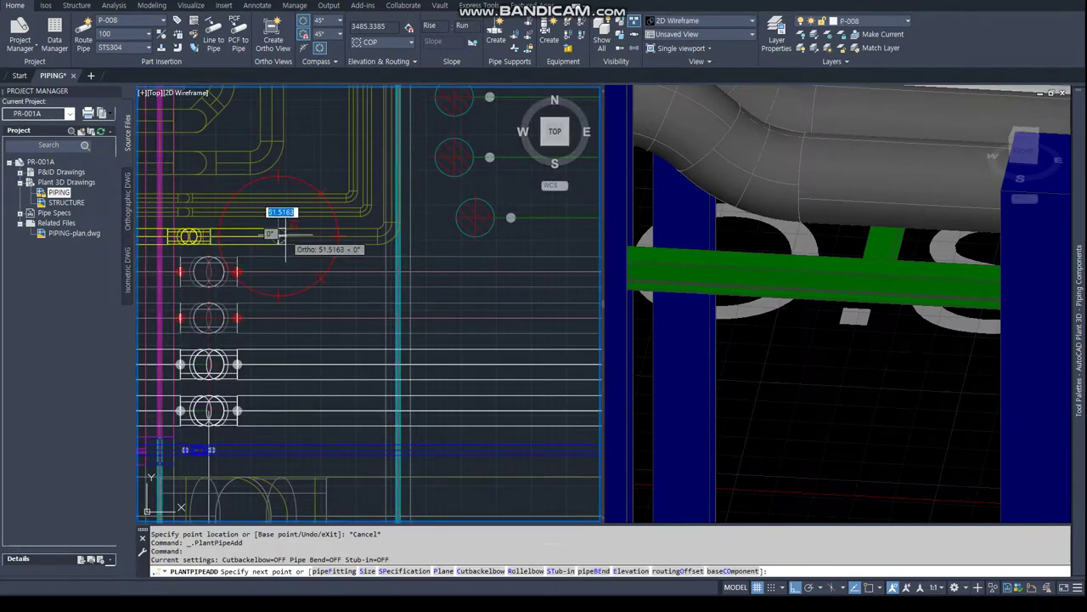
pyautogui.write('per')
pyautogui.press('Return')
pyautogui.scroll(3, 427, 208)
pyautogui.scroll(-3, 442, 227)
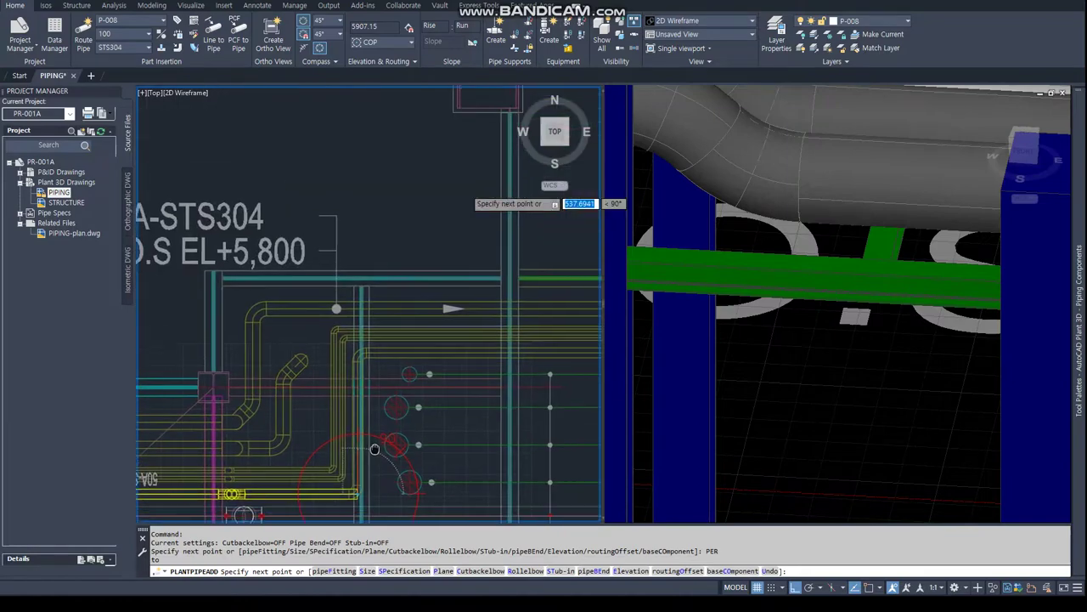
pyautogui.scroll(3, 371, 373)
pyautogui.press('Return')
pyautogui.click(364, 310)
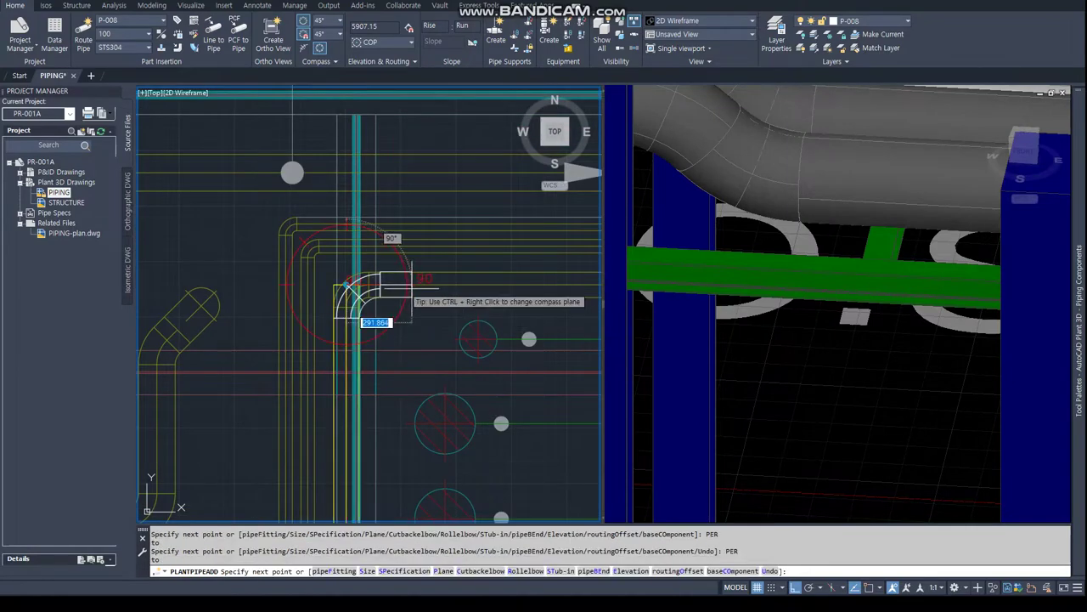
pyautogui.scroll(-3, 365, 305)
pyautogui.scroll(3, 403, 272)
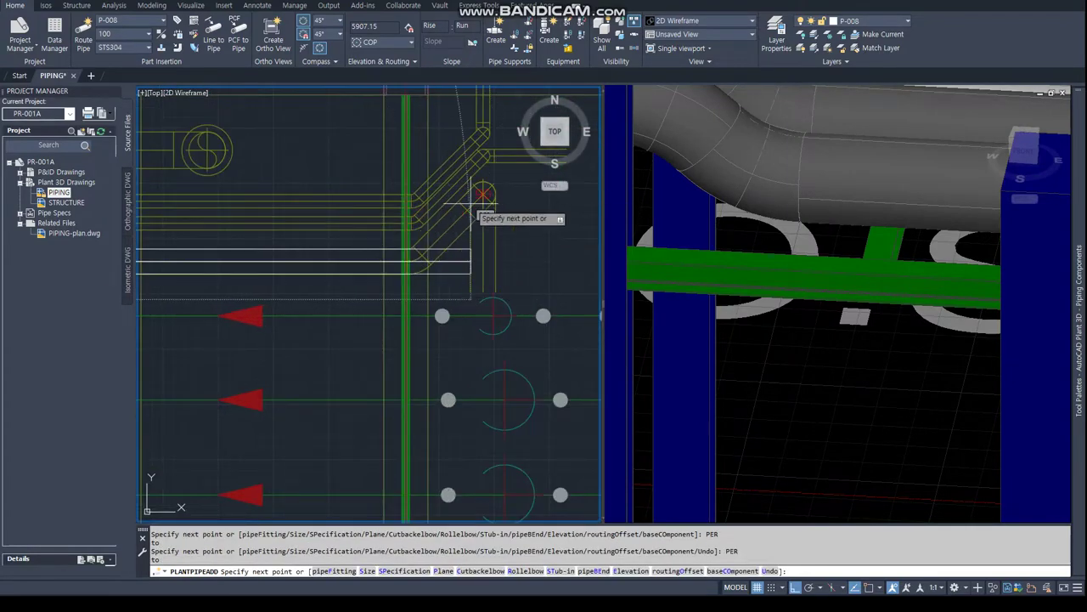
pyautogui.scroll(2, 357, 273)
pyautogui.press('Escape')
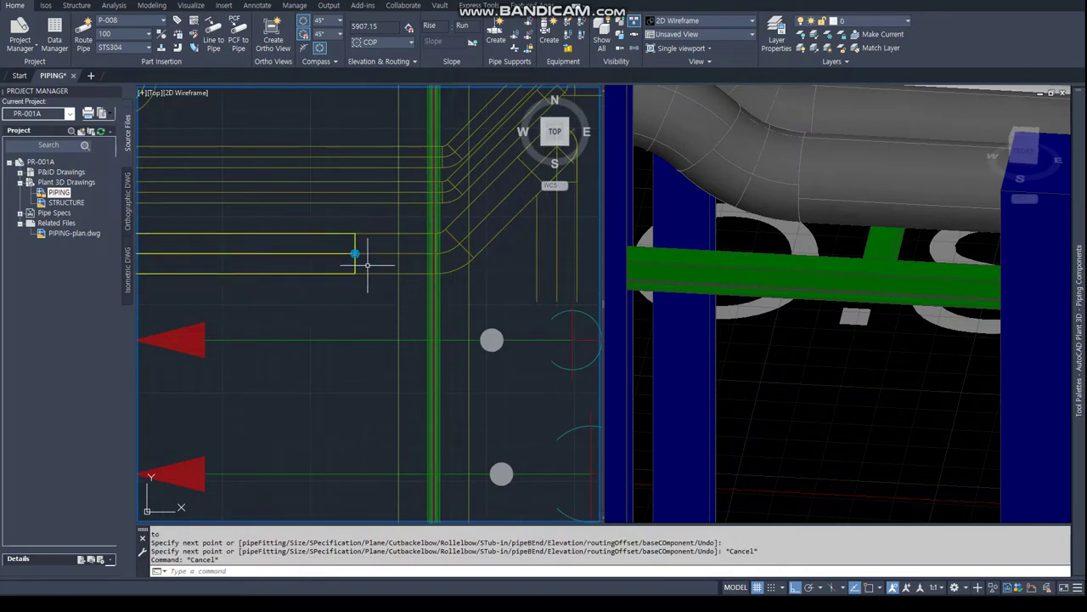
pyautogui.write('L')
# Draw a guide line from the P-008 pipe end using nearest snaps
pyautogui.press('Return')
pyautogui.write('nea')
pyautogui.press('Return')
pyautogui.click(376, 253)
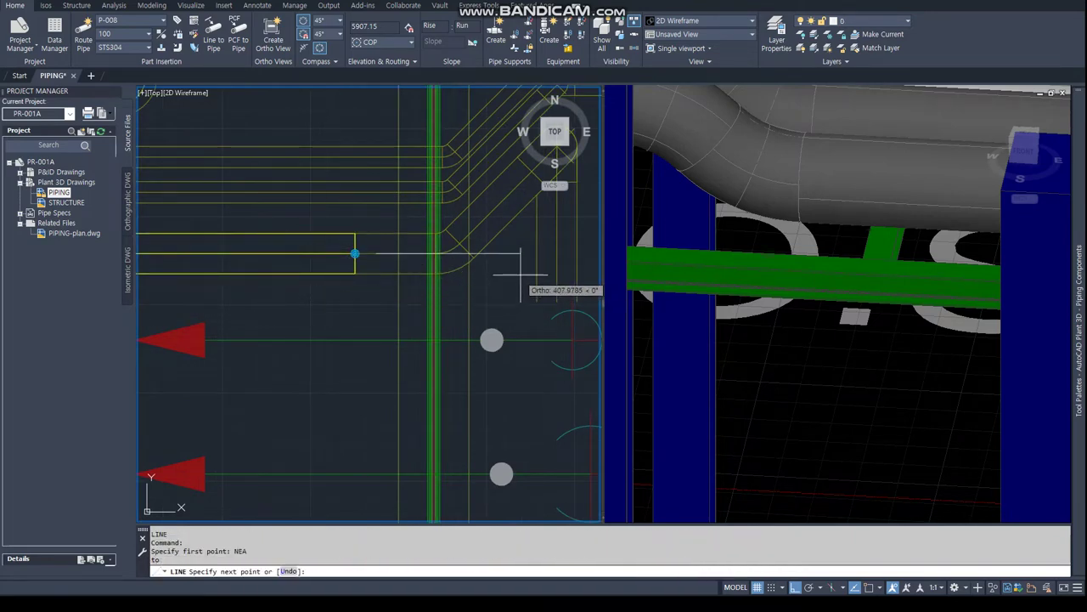
pyautogui.write('NEA')
pyautogui.press('Return')
pyautogui.click(491, 212)
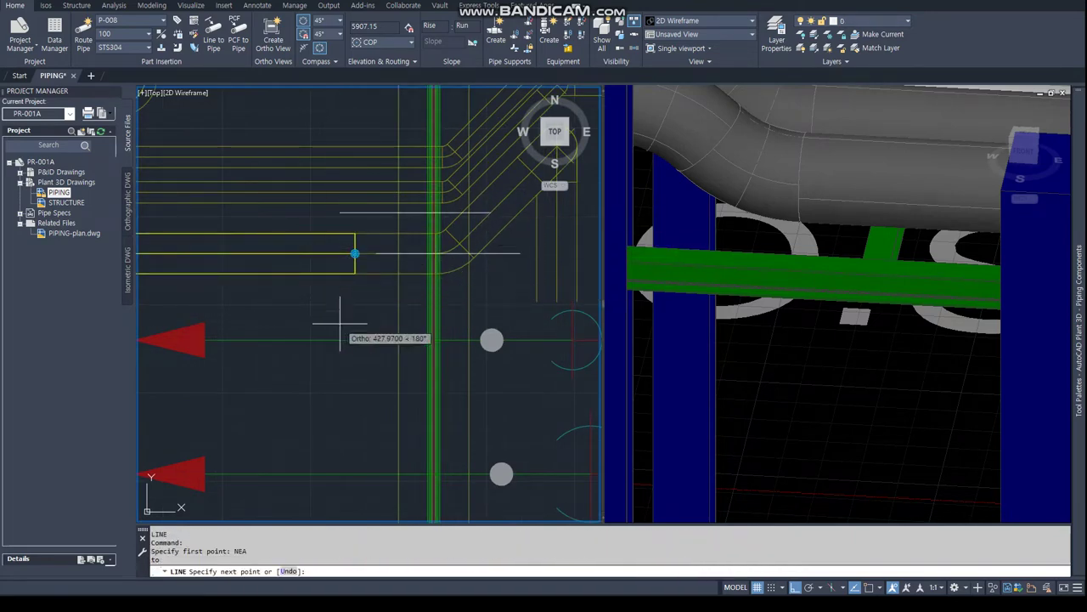
pyautogui.write('10005')
pyautogui.press('Return')
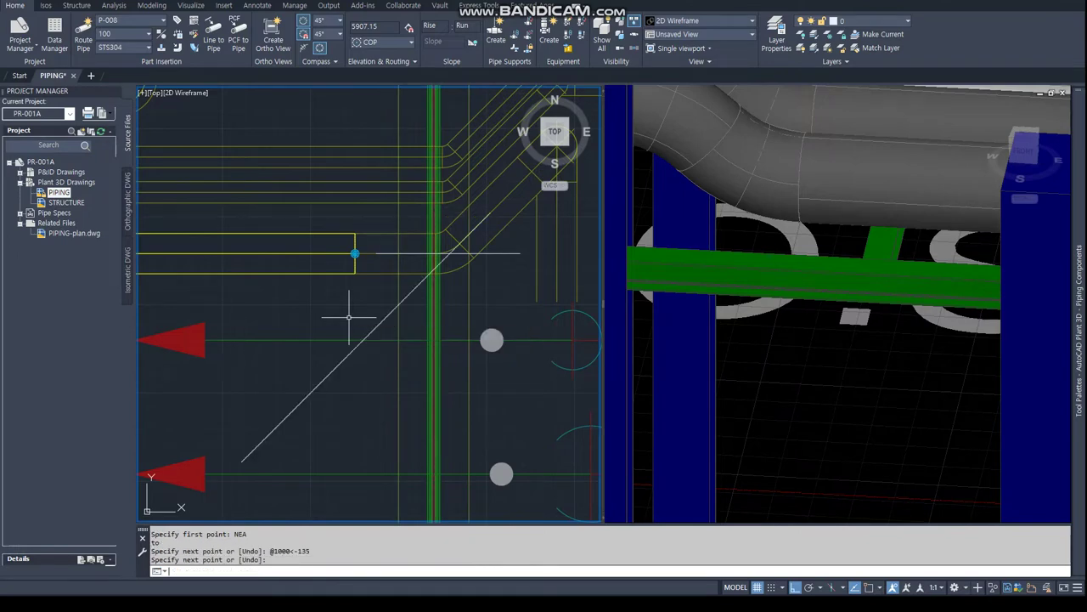
# Route P-008 diagonally to the guide-line intersection, then to a pipe centre on the lower rack
pyautogui.click(375, 253)
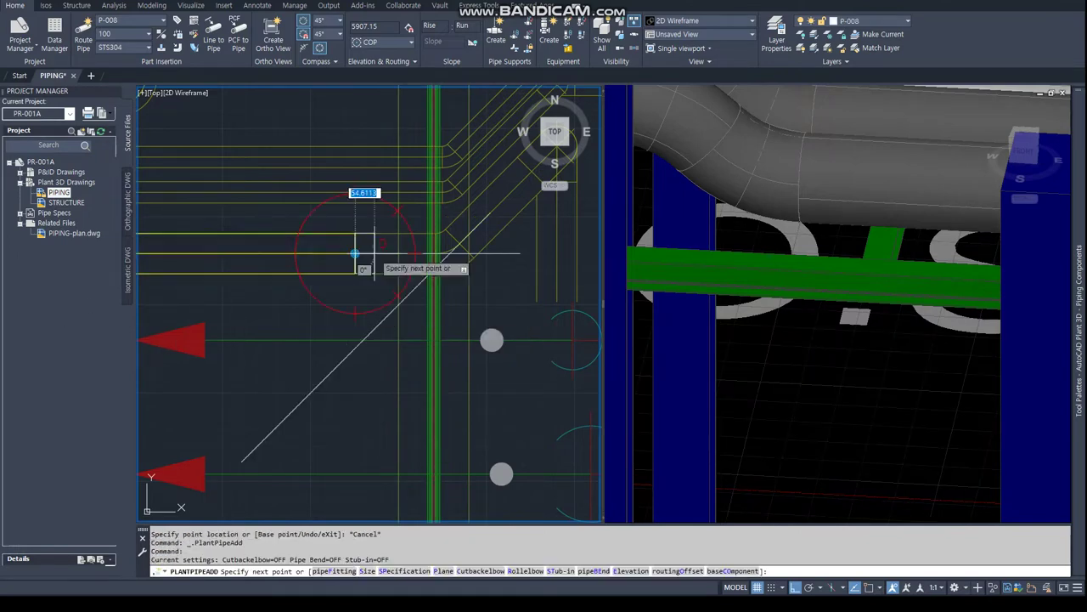
pyautogui.write('INT')
pyautogui.press('Return')
pyautogui.click(450, 252)
pyautogui.scroll(-2, 450, 252)
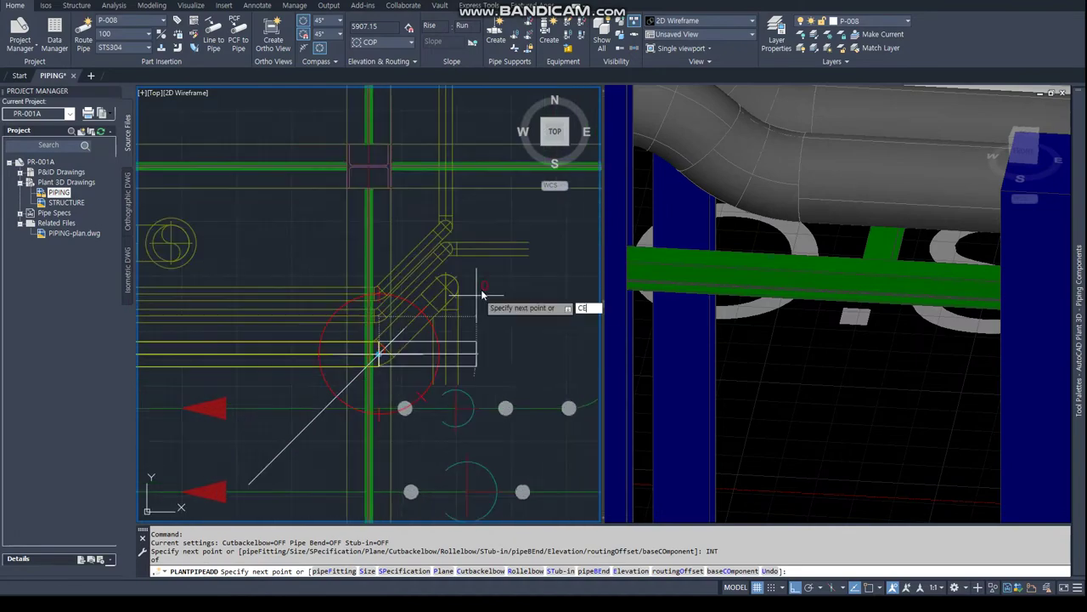
pyautogui.write('CEN')
pyautogui.press('Return')
pyautogui.click(450, 284)
pyautogui.click(448, 287)
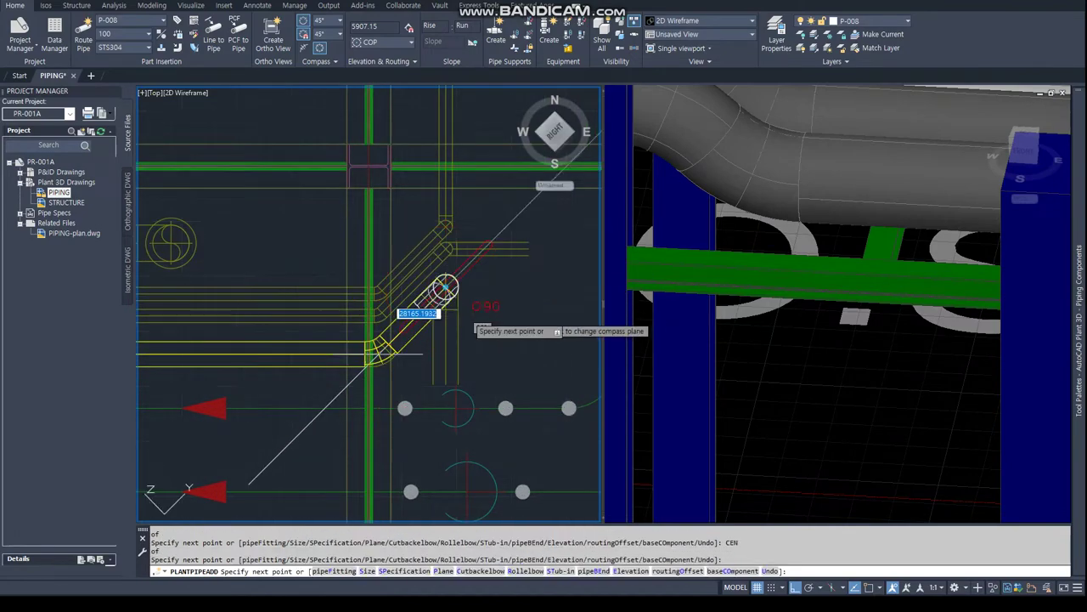
# Add a vertical leg at the P-008 end in 3D and stretch it down 3000
pyautogui.scroll(-3, 332, 321)
pyautogui.scroll(3, 340, 216)
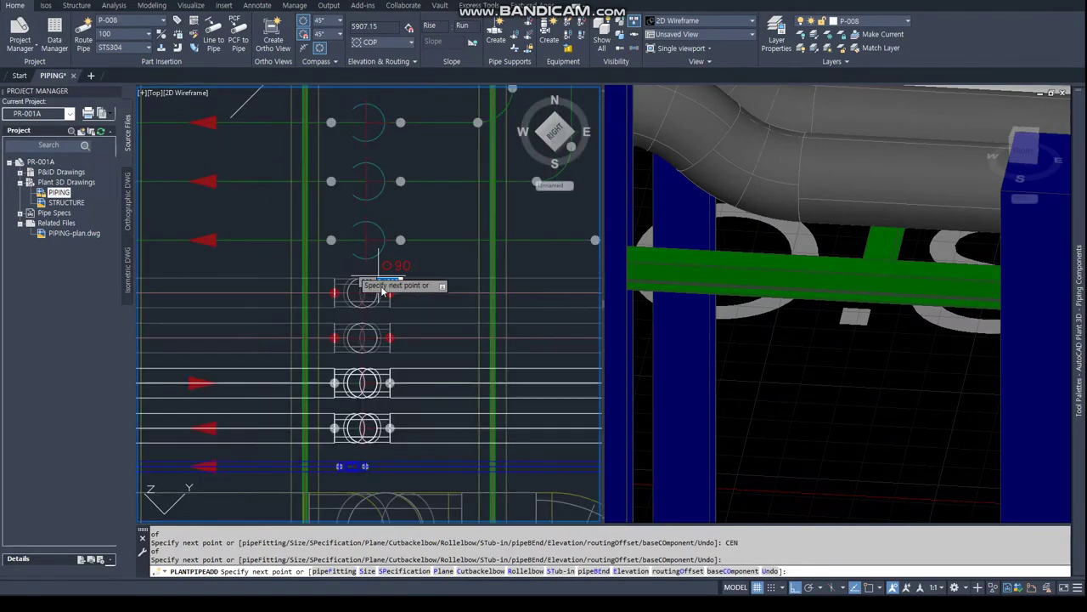
pyautogui.scroll(-2, 379, 281)
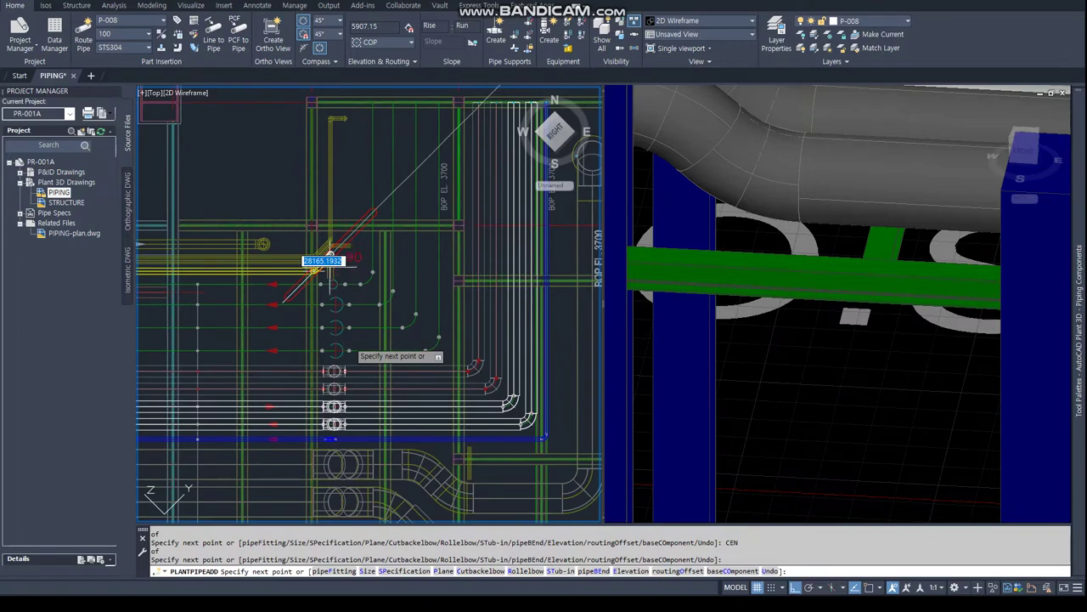
pyautogui.scroll(-5, 800, 245)
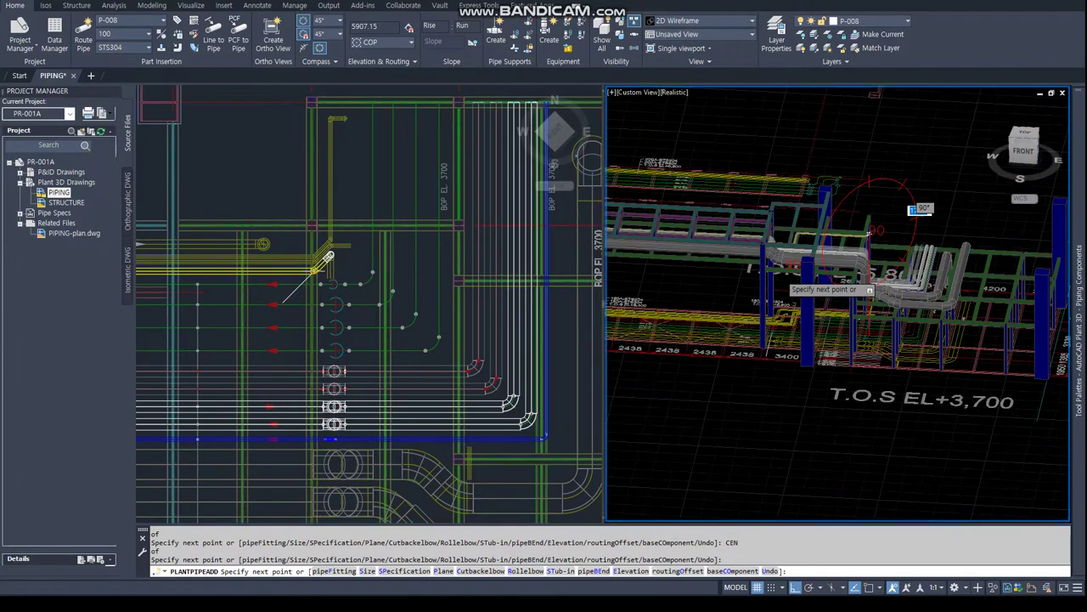
pyautogui.keyDown('shift'); pyautogui.moveTo(800, 245); pyautogui.dragTo(765, 246, button='middle'); pyautogui.keyUp('shift')
pyautogui.scroll(5, 760, 246)
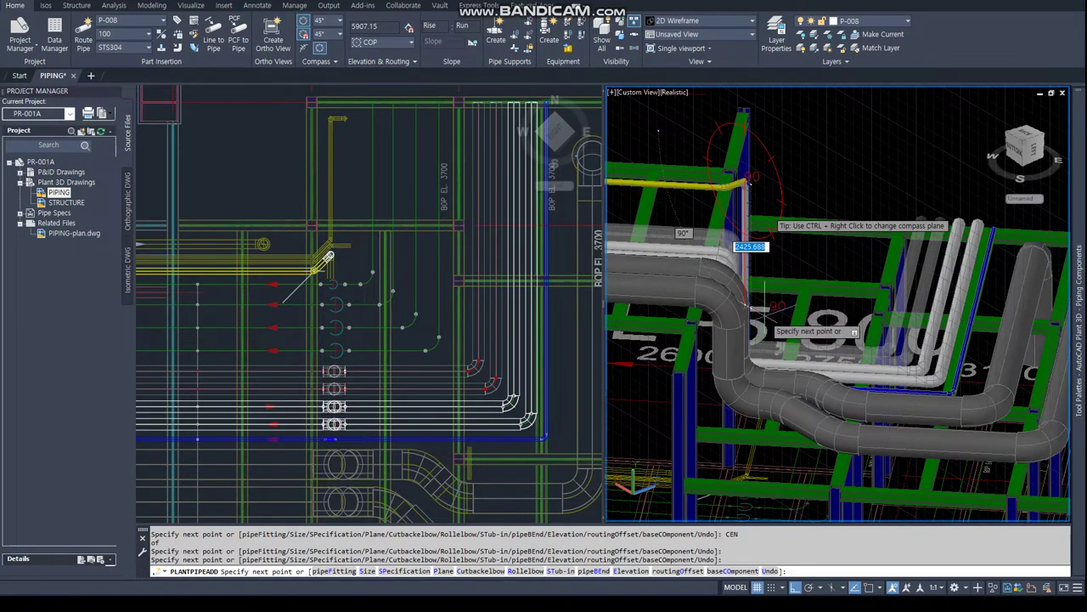
pyautogui.scroll(5, 744, 246)
pyautogui.click(739, 217)
pyautogui.keyDown('shift'); pyautogui.moveTo(739, 218); pyautogui.dragTo(727, 238, button='middle'); pyautogui.keyUp('shift')
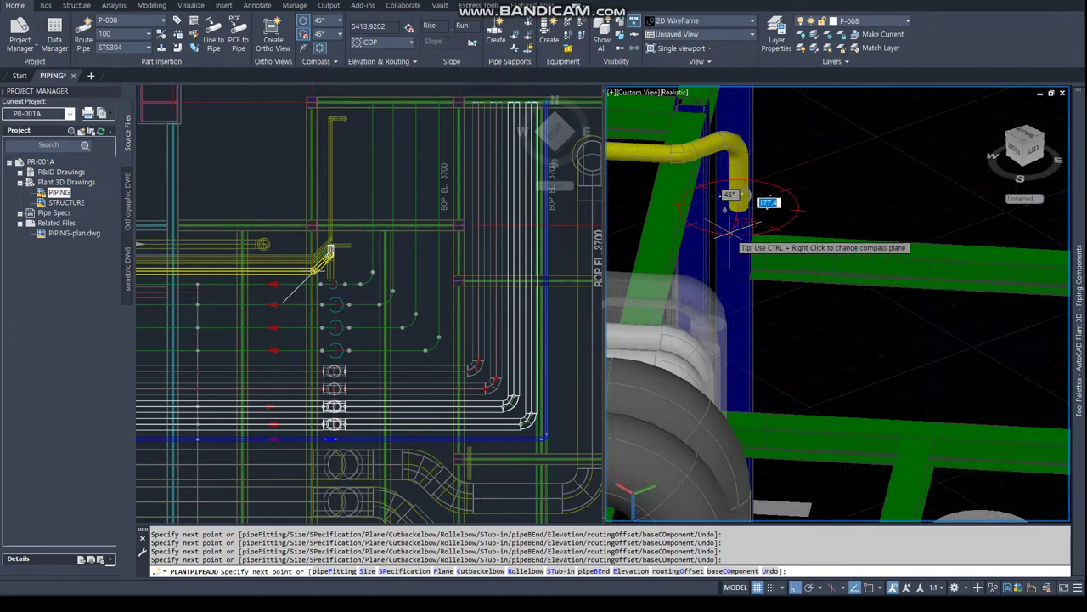
pyautogui.press('Escape')
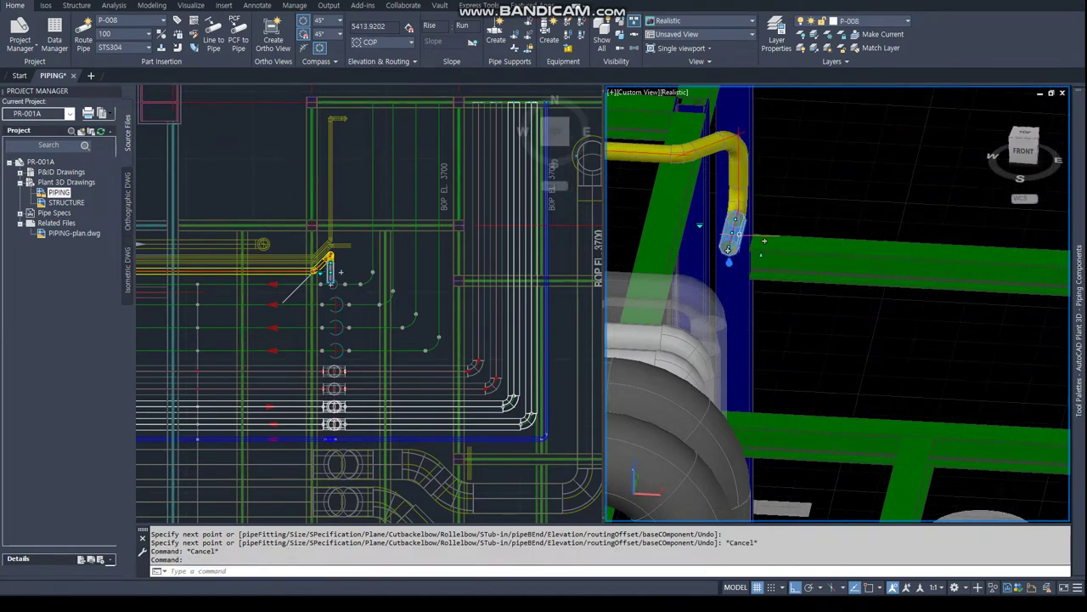
pyautogui.click(728, 249)
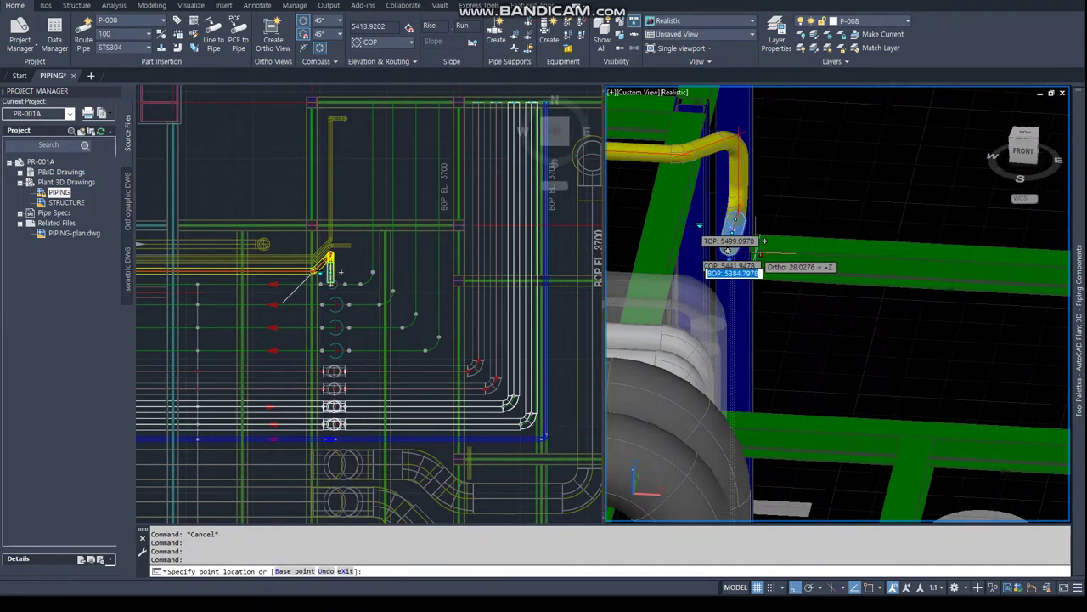
pyautogui.write('00')
pyautogui.press('Return')
# Activate the plan view and cancel the continued routing from the pipe's open end
pyautogui.press('Escape')
pyautogui.press('Escape')
pyautogui.click(358, 294)
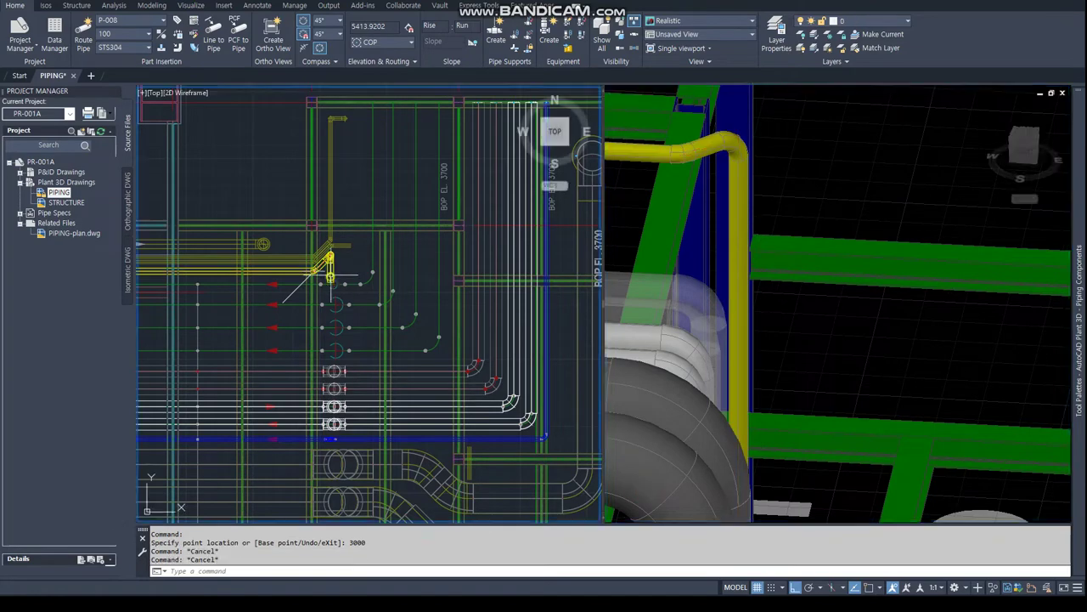
pyautogui.scroll(2, 334, 274)
pyautogui.click(327, 289)
pyautogui.scroll(3, 321, 379)
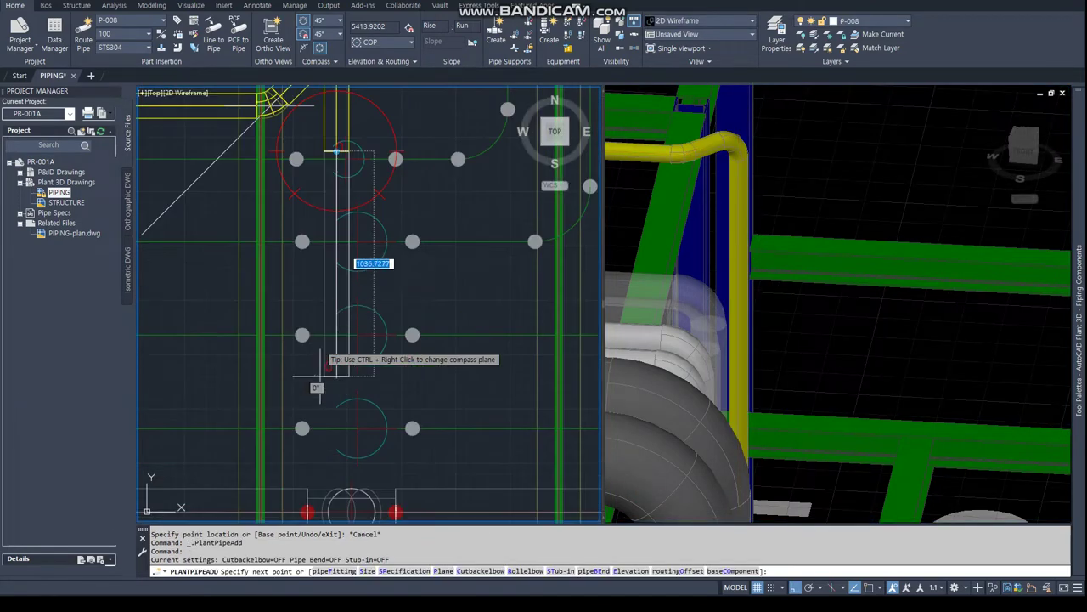
pyautogui.press('Escape')
# Erase the stray diagonal guide line beside the P-008 rack-corner elbow
pyautogui.press('Escape')
pyautogui.press('Escape')
pyautogui.scroll(-3, 341, 367)
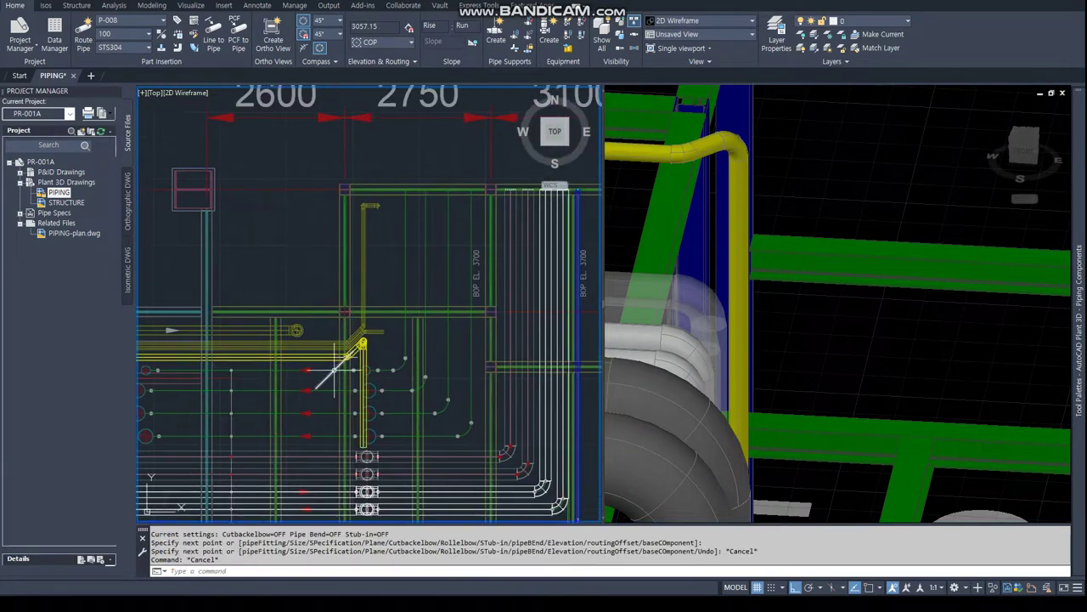
pyautogui.rightClick(342, 367)
pyautogui.press('Escape')
pyautogui.scroll(3, 355, 361)
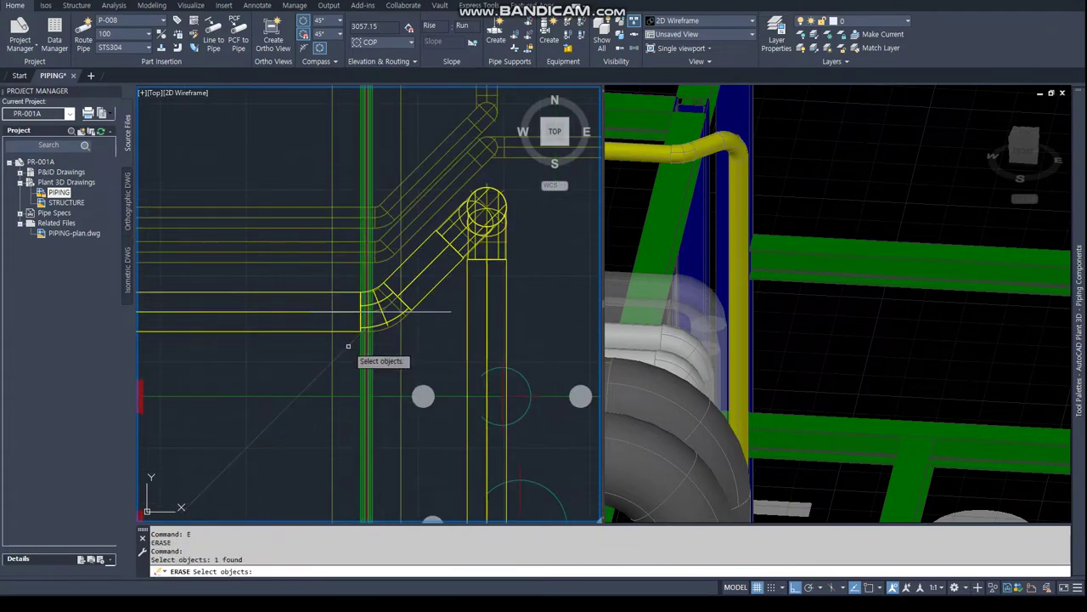
pyautogui.click(445, 312)
pyautogui.press('Return')
pyautogui.scroll(-3, 445, 311)
pyautogui.scroll(-3, 444, 312)
pyautogui.moveTo(228, 293); pyautogui.dragTo(237, 293, button='middle')
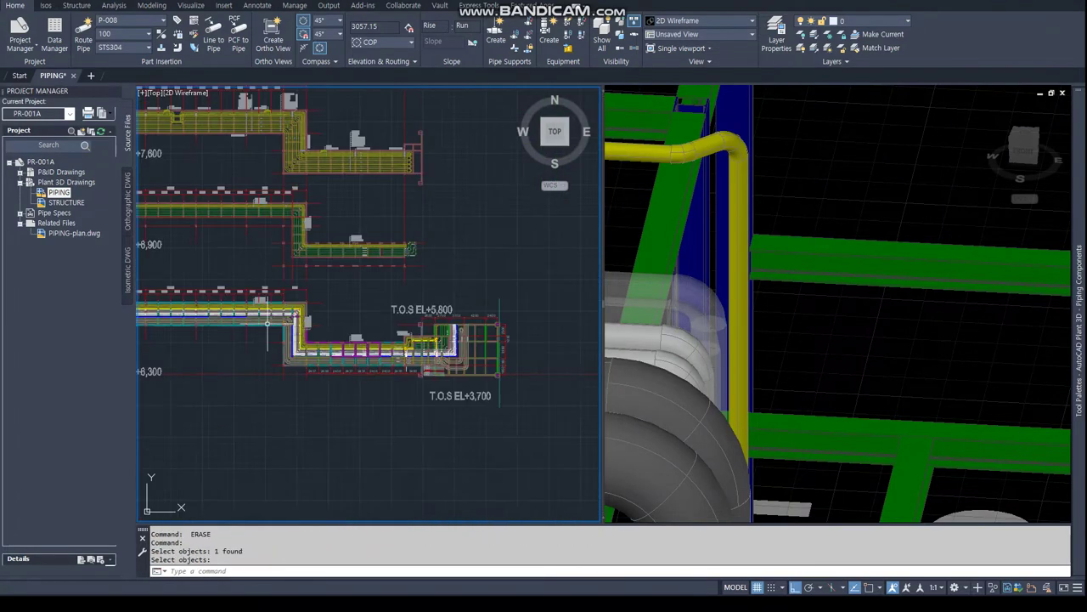
pyautogui.scroll(3, 237, 293)
pyautogui.scroll(5, 434, 355)
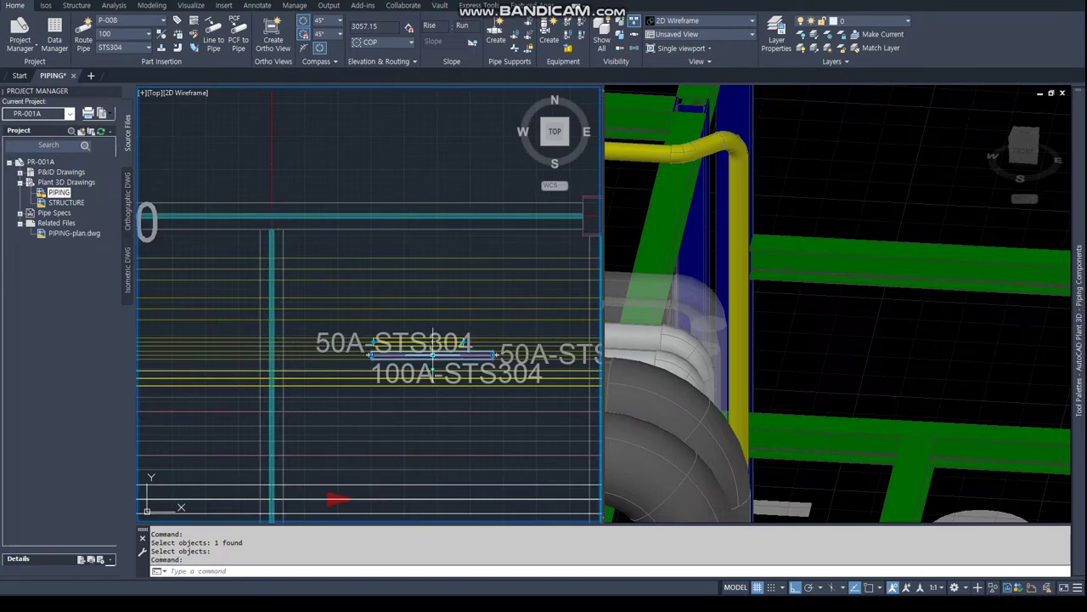
# Continue the 50A line P-009 from its open end with perpendicular snaps along the rack
pyautogui.click(498, 355)
pyautogui.scroll(-5, 485, 359)
pyautogui.moveTo(290, 334); pyautogui.dragTo(364, 297, button='middle')
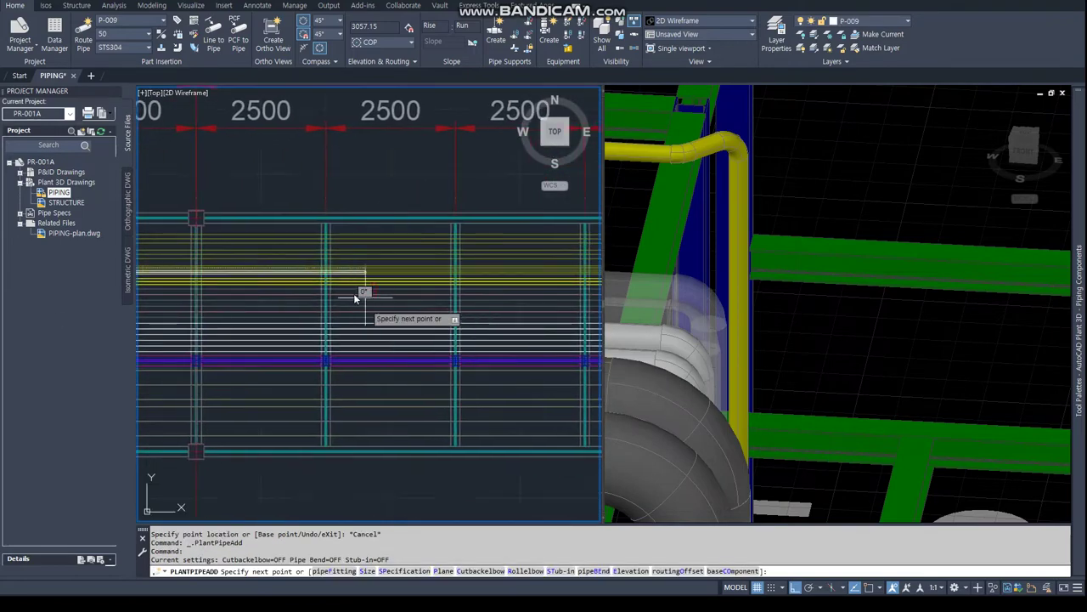
pyautogui.scroll(3, 458, 255)
pyautogui.moveTo(461, 243); pyautogui.dragTo(383, 287, button='middle')
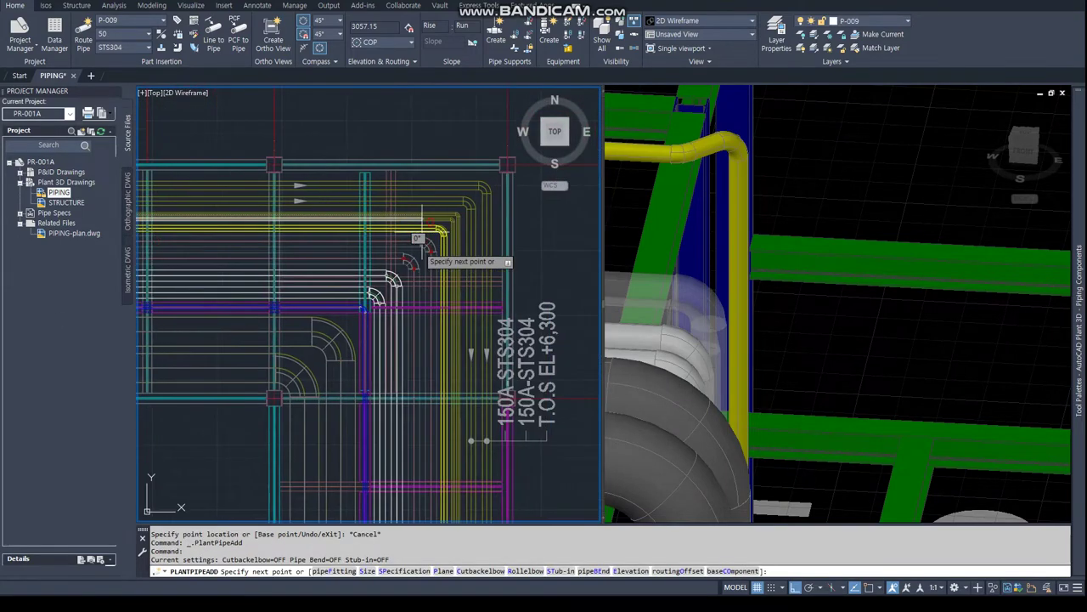
pyautogui.scroll(2, 442, 238)
pyautogui.write('per')
pyautogui.press('Return')
pyautogui.scroll(-2, 446, 243)
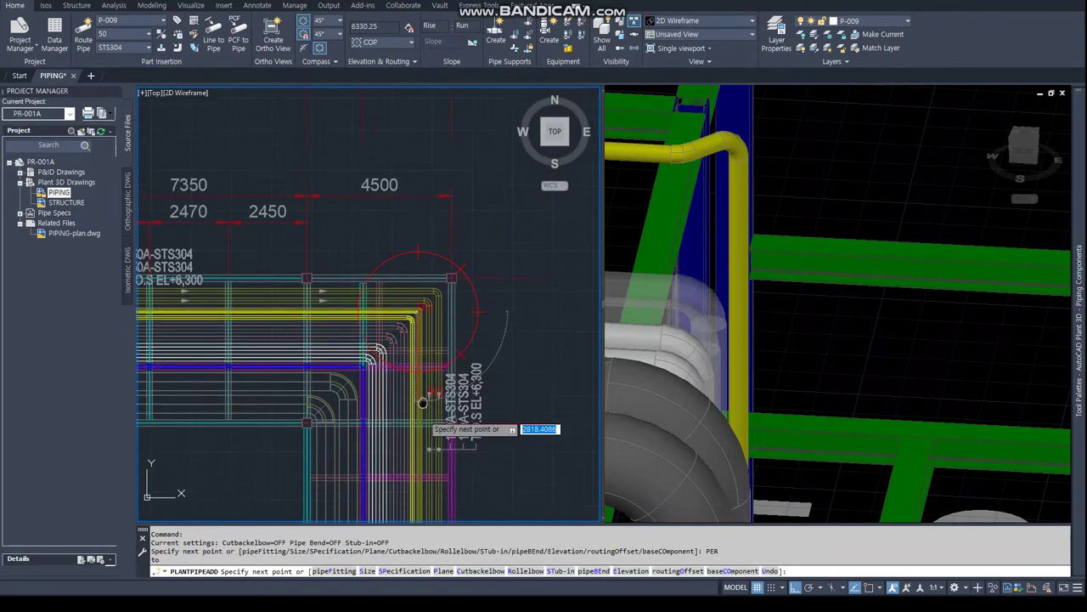
pyautogui.scroll(-2, 454, 252)
pyautogui.scroll(3, 445, 267)
pyautogui.write('r')
pyautogui.press('Return')
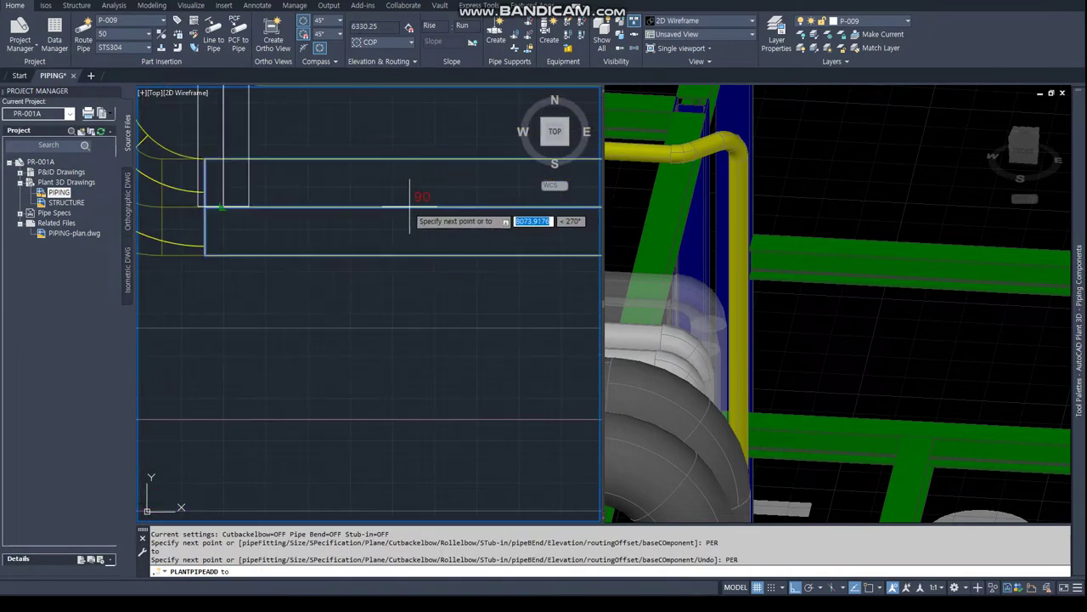
# Place the P-009 corner turn at a pipe centre point using a CEN snap
pyautogui.scroll(-2, 413, 306)
pyautogui.scroll(-2, 459, 289)
pyautogui.scroll(2, 477, 280)
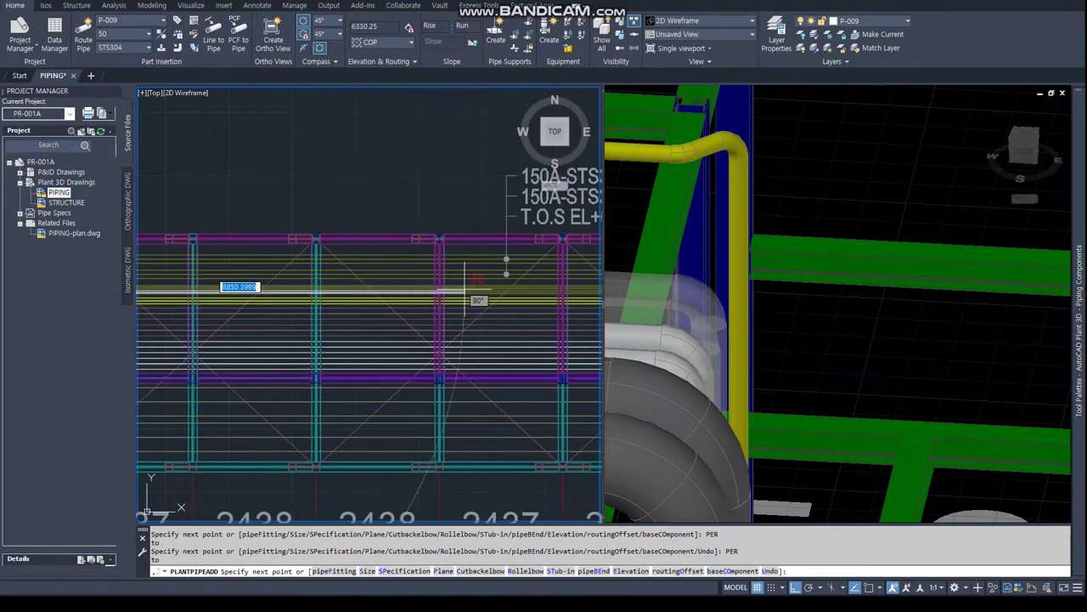
pyautogui.scroll(2, 484, 272)
pyautogui.scroll(3, 497, 257)
pyautogui.write('cen')
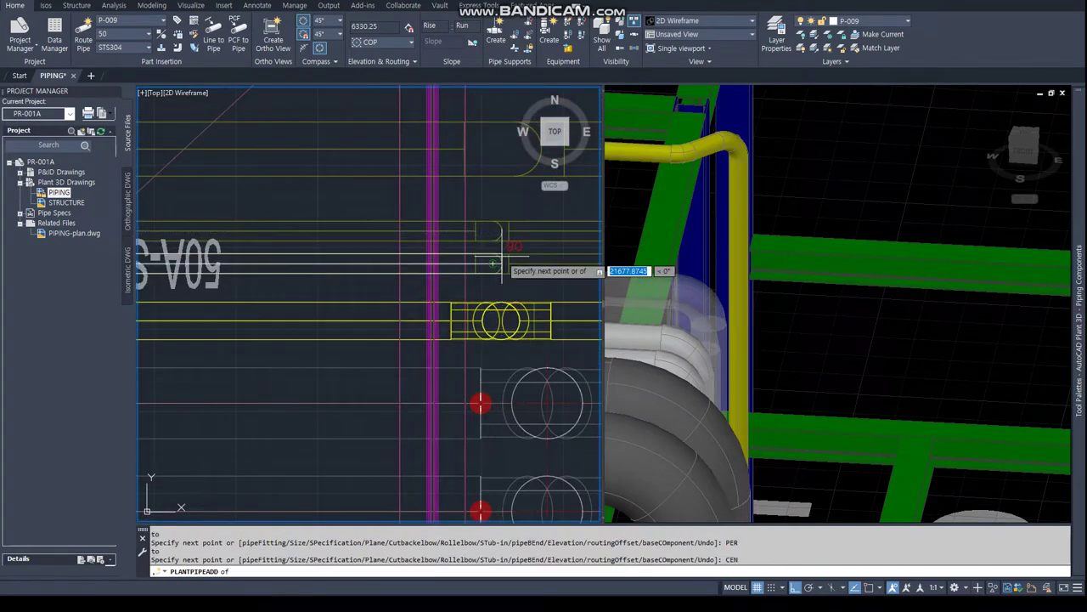
pyautogui.press('Return')
pyautogui.click(493, 257)
pyautogui.scroll(-5, 929, 209)
pyautogui.moveTo(930, 209); pyautogui.dragTo(828, 264, button='middle')
pyautogui.scroll(5, 828, 263)
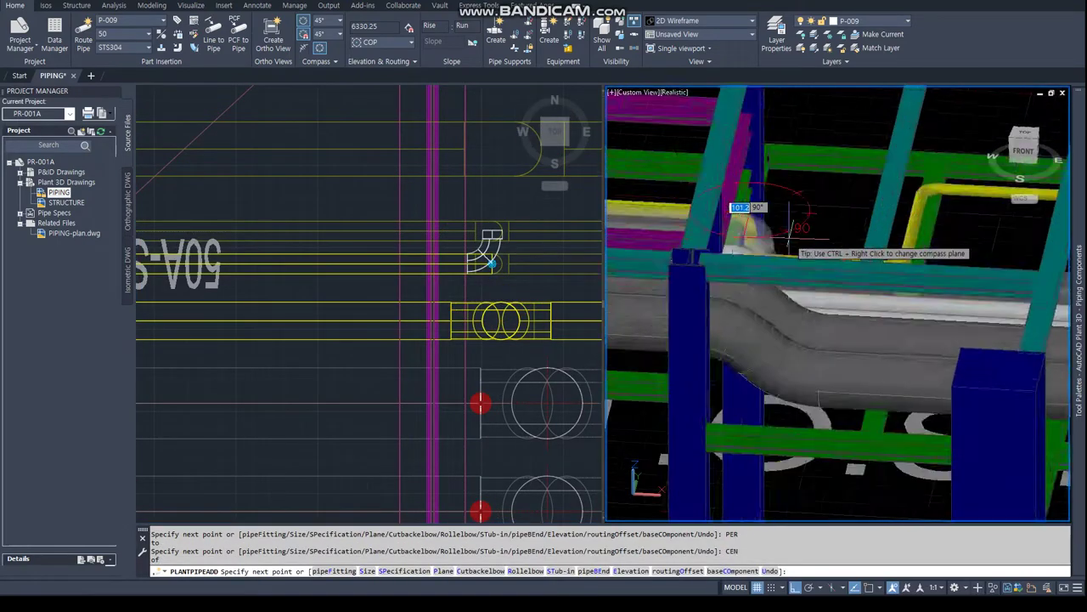
pyautogui.scroll(5, 815, 255)
# Add the vertical drop for P-009 in the orbited 3D view
pyautogui.press('Escape')
pyautogui.moveTo(765, 271)
pyautogui.keyDown('shift'); pyautogui.mouseDown(button='middle')
pyautogui.moveTo(686, 286)
pyautogui.moveTo(926, 281)
pyautogui.mouseUp(button='middle'); pyautogui.keyUp('shift')
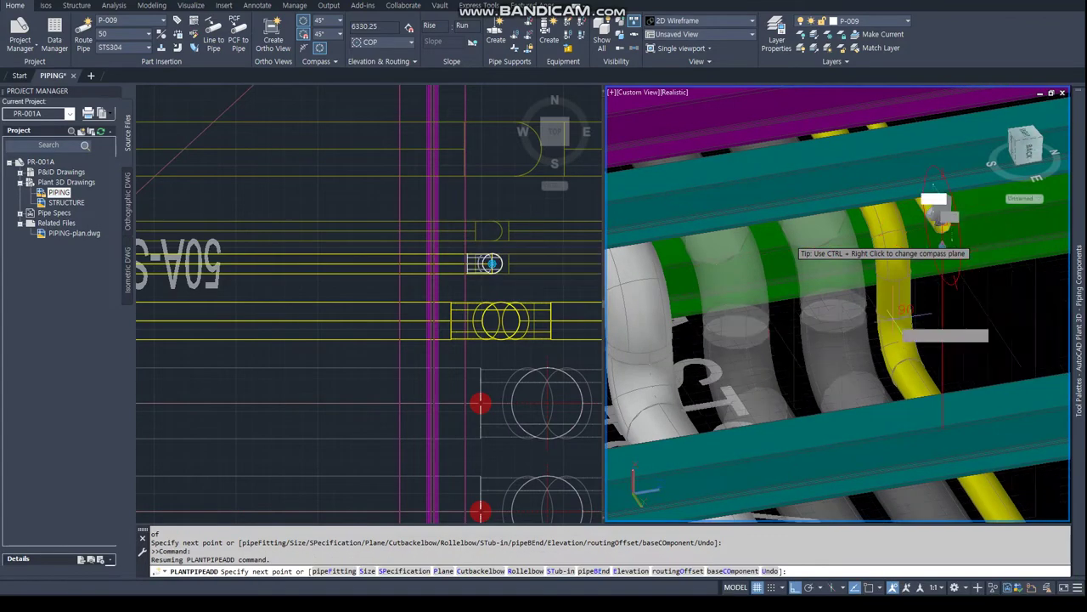
pyautogui.click(943, 301)
pyautogui.click(966, 344)
pyautogui.press('Escape')
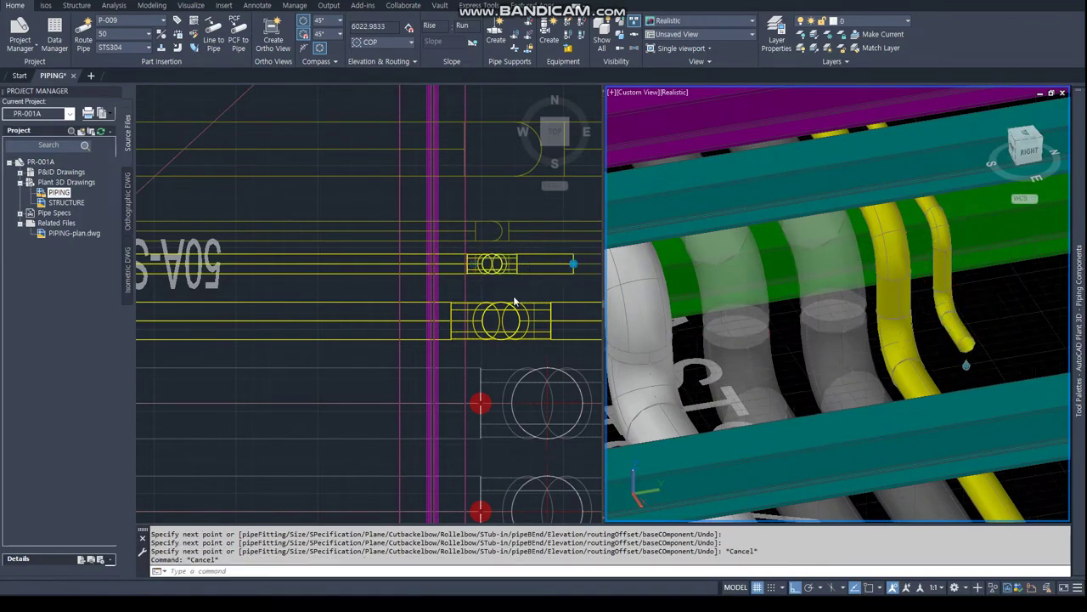
# Grip-stretch the P-009 pipe end so its lower end sits at 5850
pyautogui.scroll(-5, 369, 304)
pyautogui.scroll(-3, 370, 304)
pyautogui.scroll(5, 309, 270)
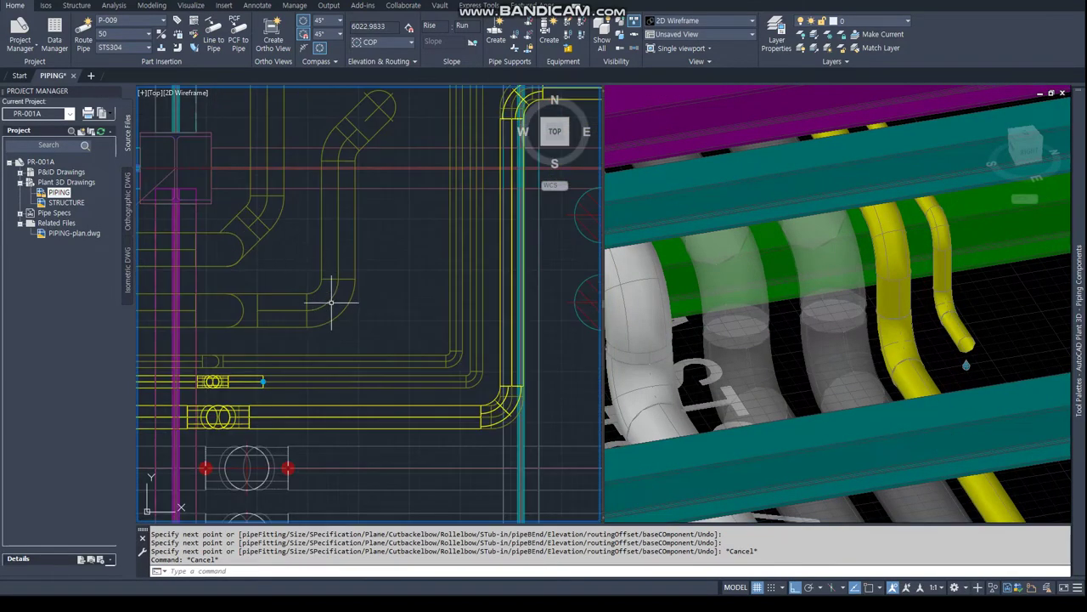
pyautogui.click(968, 363)
pyautogui.click(968, 346)
pyautogui.write('5850')
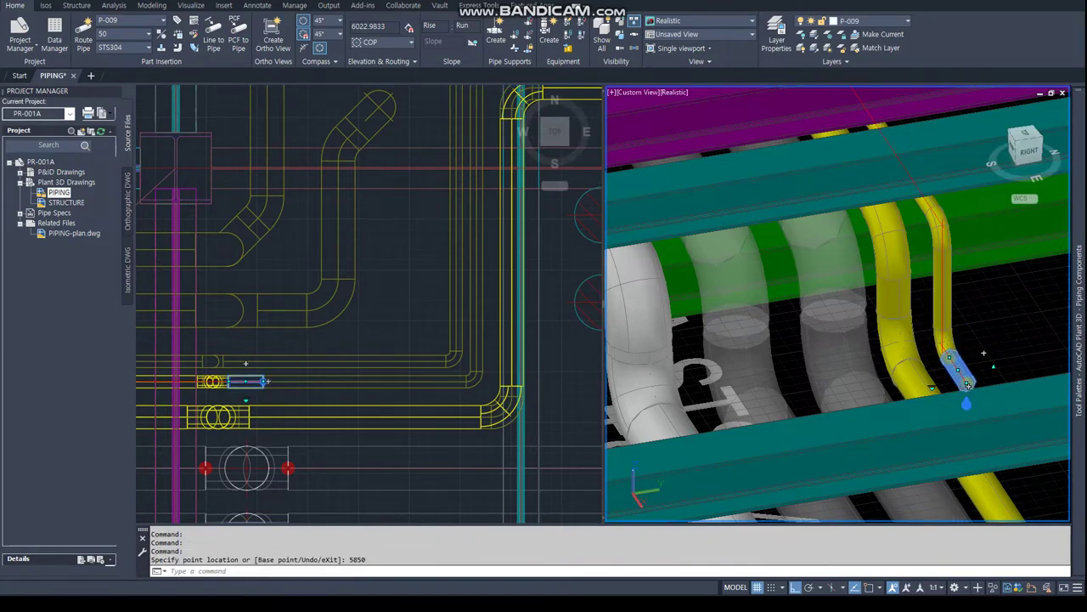
pyautogui.moveTo(510, 170)
pyautogui.mouseDown(button='middle')
pyautogui.moveTo(507, 409)
pyautogui.moveTo(500, 384)
pyautogui.mouseUp(button='middle')
pyautogui.moveTo(483, 439); pyautogui.dragTo(320, 335, button='middle')
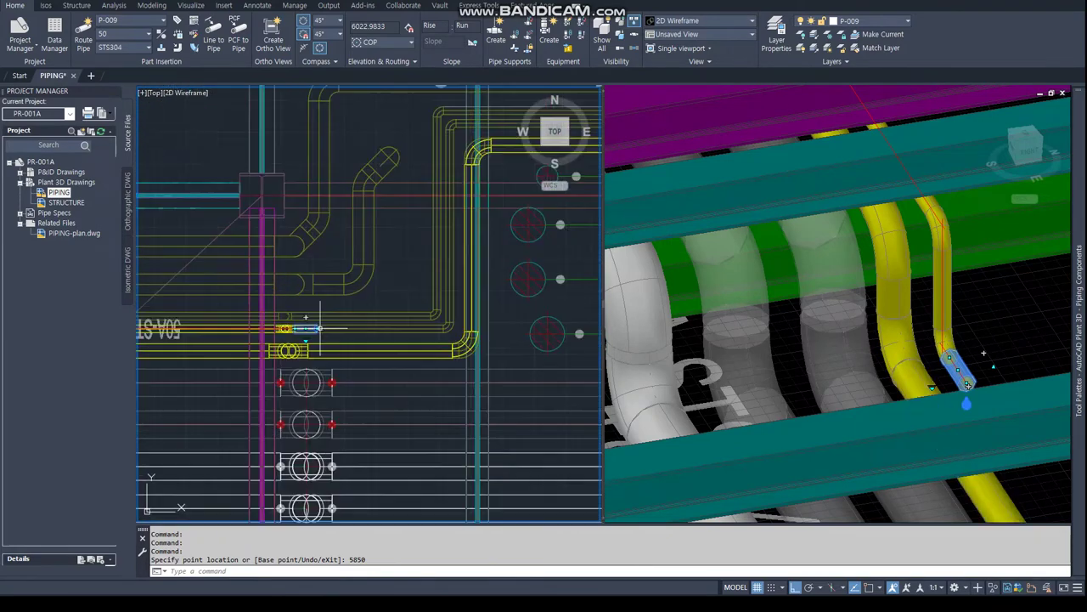
# Extend P-009 perpendicular to the rack pipe toward the P-008 corner
pyautogui.write('per')
pyautogui.press('Return')
pyautogui.scroll(3, 470, 315)
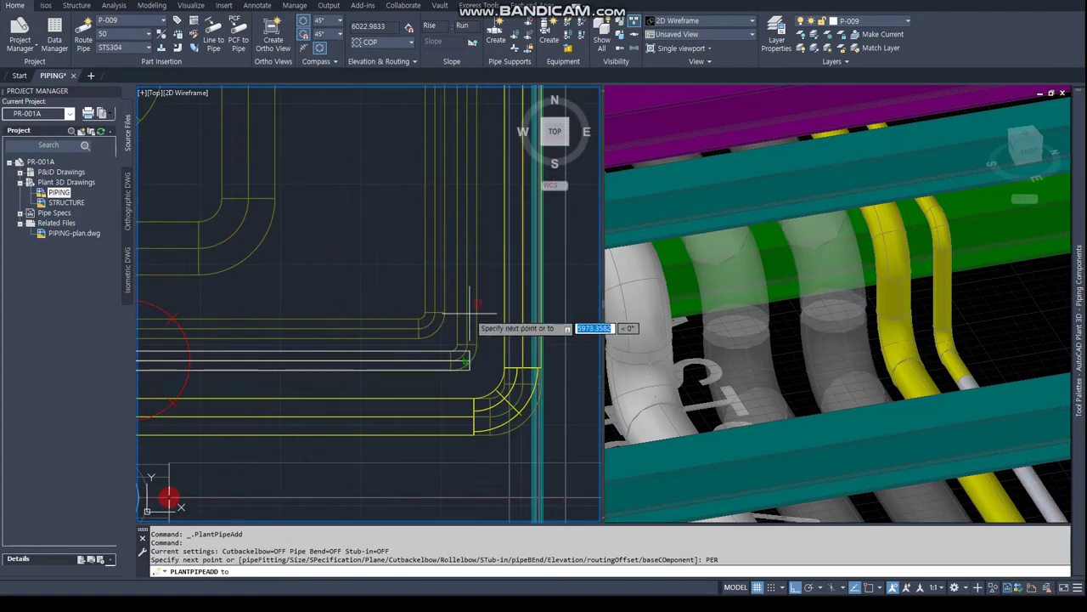
pyautogui.scroll(-4, 466, 314)
pyautogui.scroll(3, 291, 488)
pyautogui.write('PER')
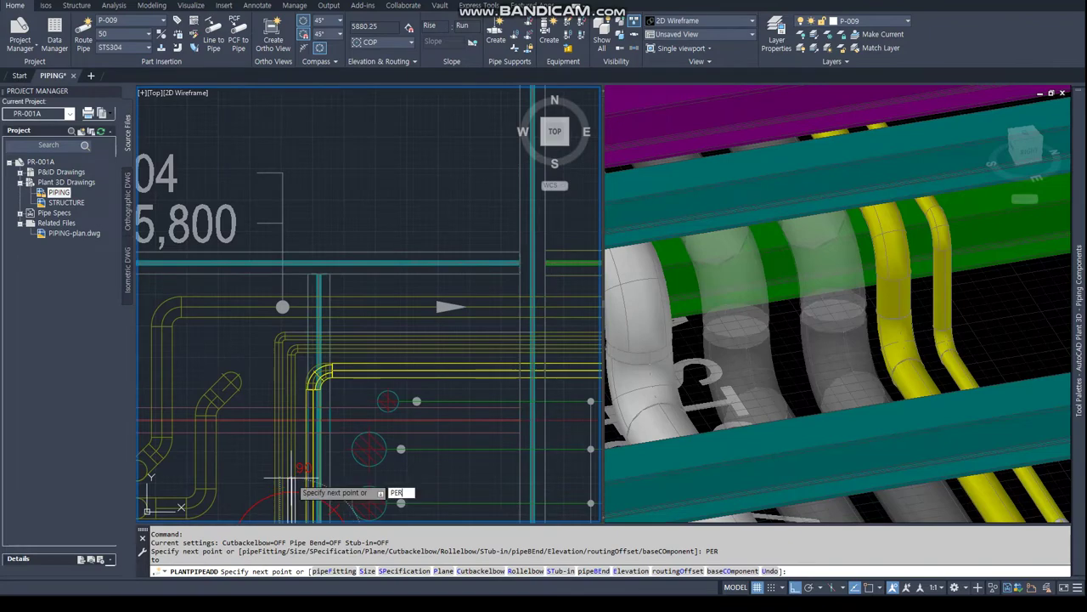
pyautogui.press('Return')
pyautogui.scroll(3, 311, 329)
pyautogui.click(282, 327)
pyautogui.scroll(-3, 282, 327)
pyautogui.scroll(3, 328, 330)
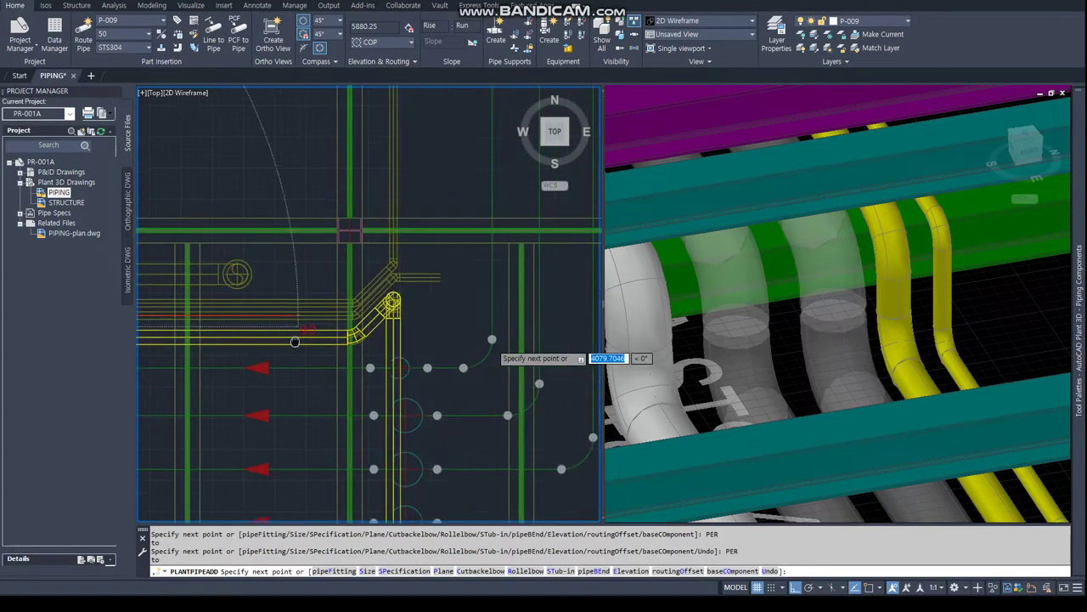
pyautogui.press('Escape')
pyautogui.write('l')
pyautogui.press('Return')
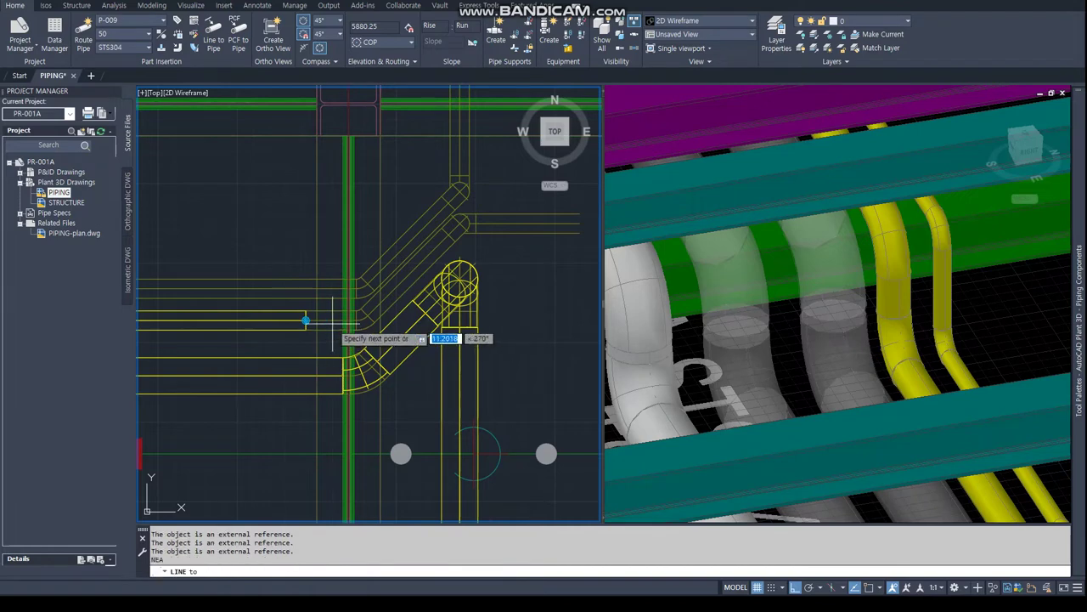
pyautogui.scroll(3, 333, 322)
pyautogui.press('Escape')
pyautogui.press('Escape')
pyautogui.press('Return')
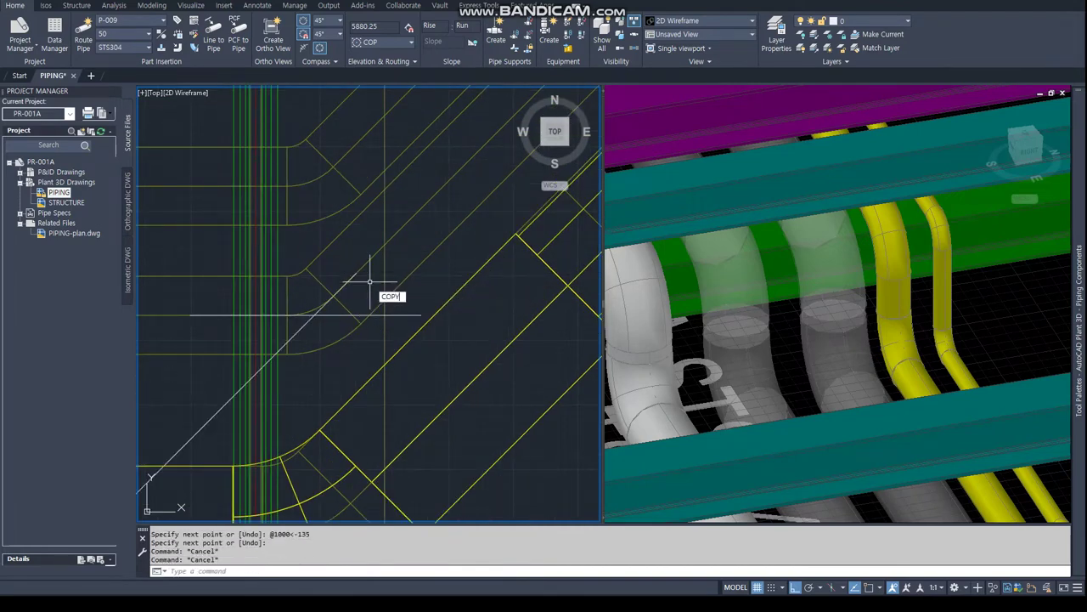
# Copy the diagonal and horizontal guide lines beside P-009's corner using END snaps
pyautogui.click(305, 316)
pyautogui.press('Return')
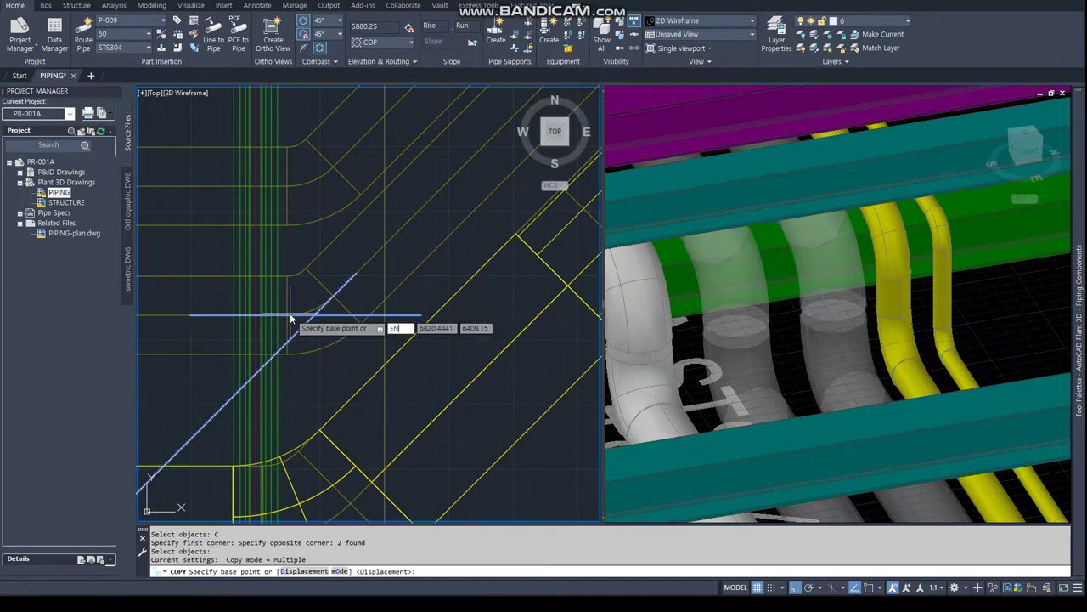
pyautogui.write('END')
pyautogui.click(291, 312)
pyautogui.write('END')
pyautogui.click(287, 181)
pyautogui.press('Escape')
pyautogui.press('Escape')
# Resume routing P-009 from its open end toward the guide-line intersection
pyautogui.scroll(-2, 172, 318)
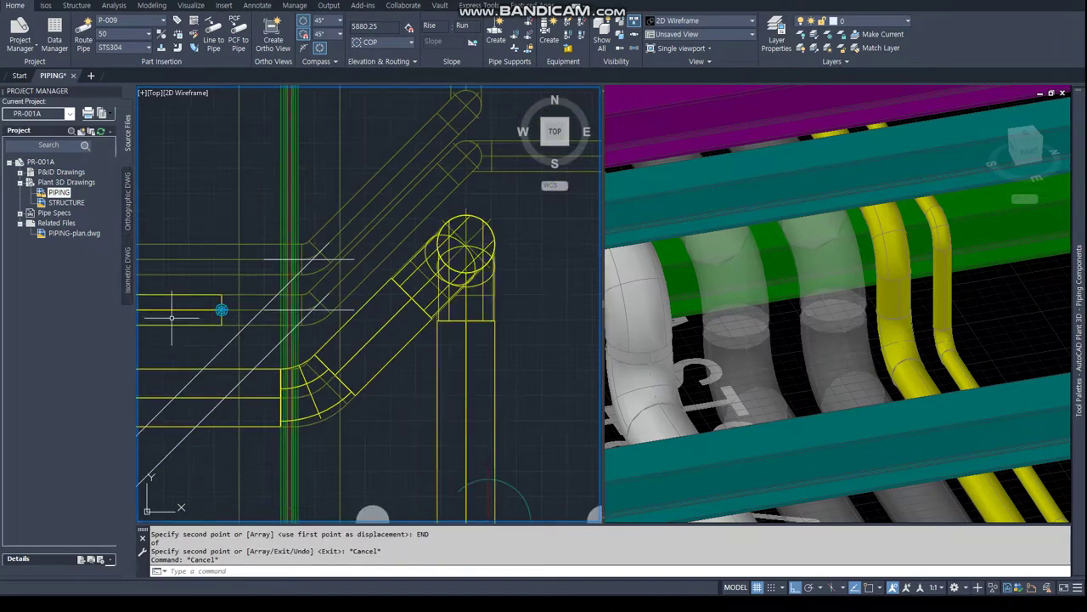
pyautogui.click(221, 311)
pyautogui.write('INT')
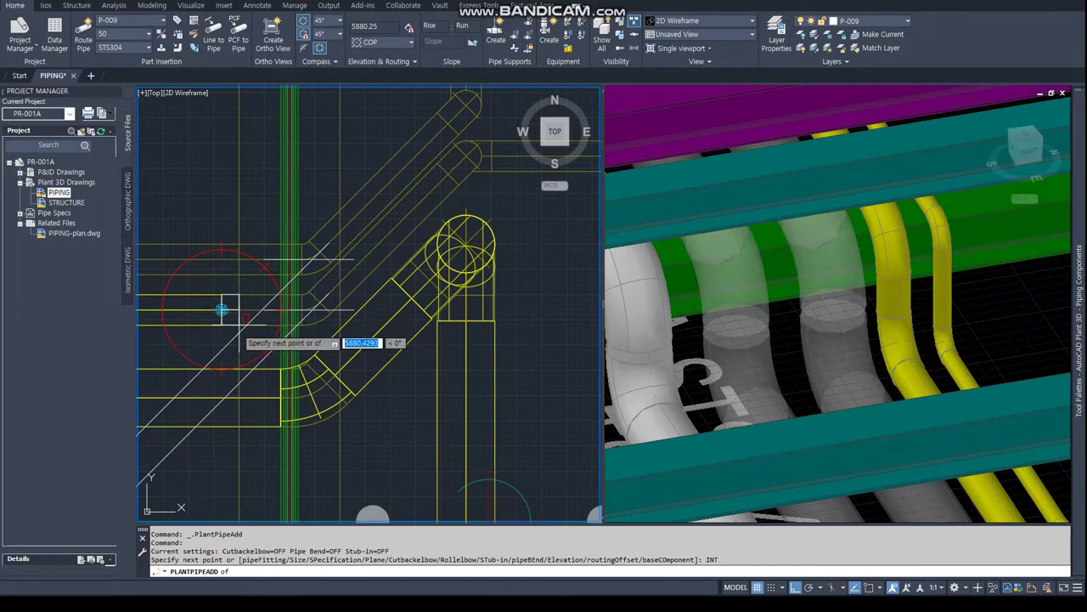
# Place P-009's diagonal corner turn at the two guide intersection points
pyautogui.scroll(1, 289, 280)
pyautogui.click(312, 283)
pyautogui.scroll(-2, 340, 242)
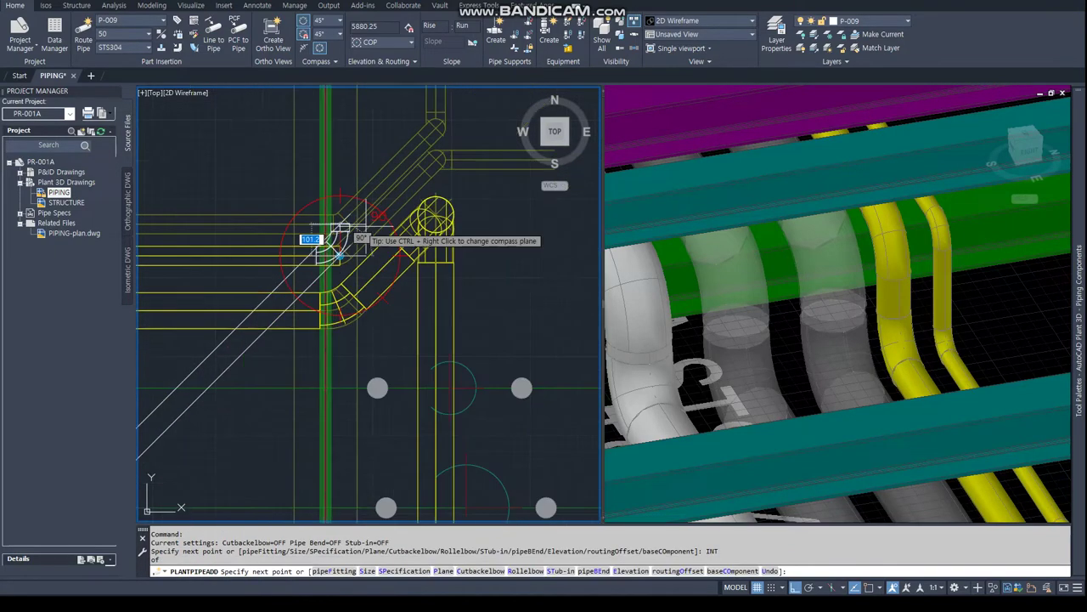
pyautogui.click(382, 228)
# Drop P-009 vertically from the elbow centre and add a short angled leg
pyautogui.write('CEN')
pyautogui.scroll(-3, 386, 242)
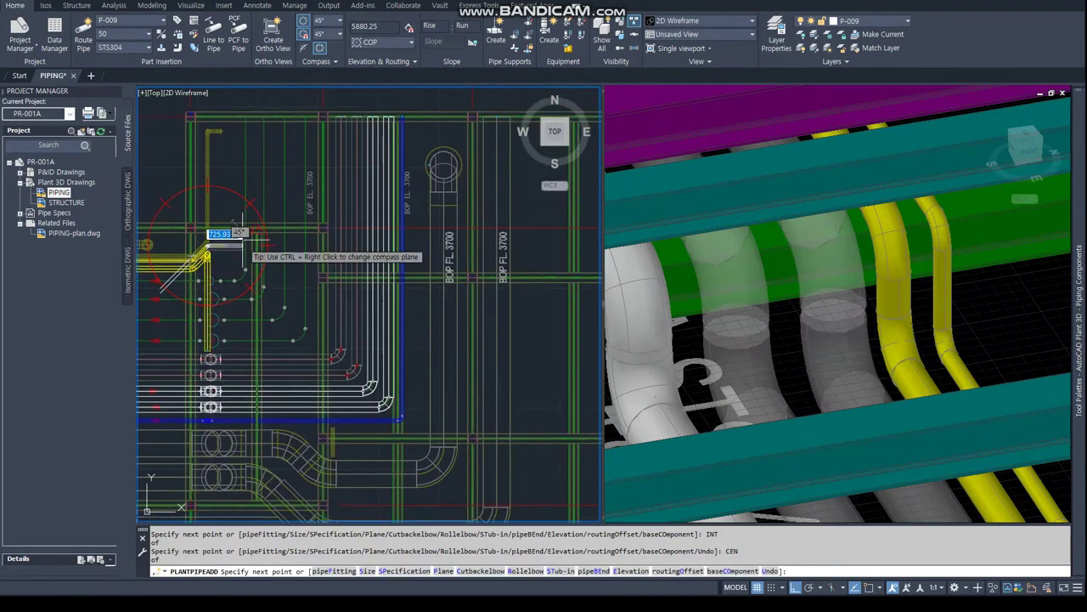
pyautogui.scroll(2, 242, 234)
pyautogui.click(918, 298)
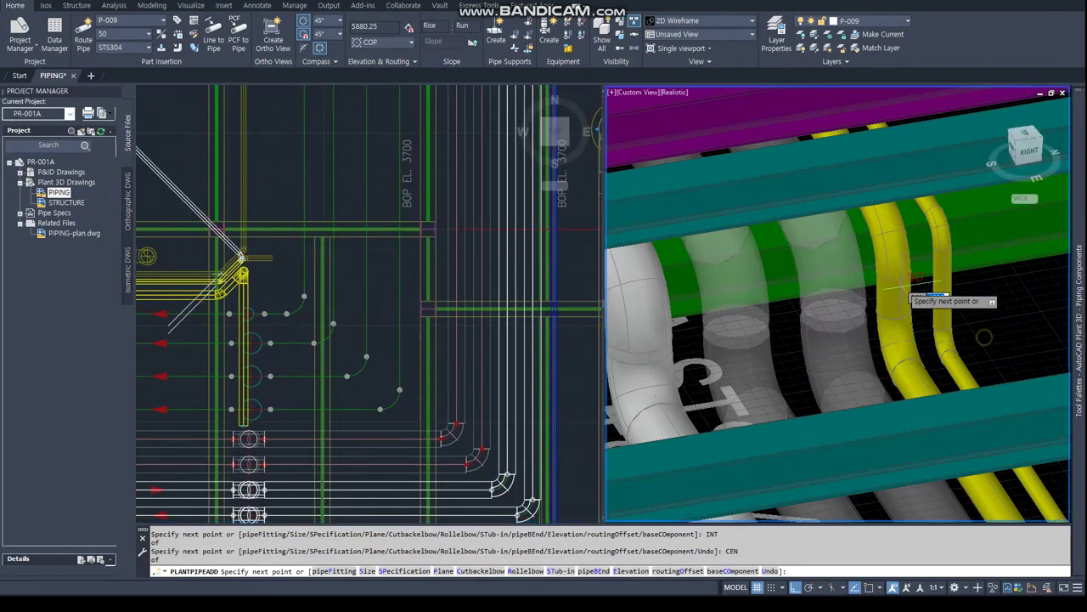
pyautogui.scroll(-3, 897, 289)
pyautogui.scroll(4, 785, 272)
pyautogui.click(785, 219)
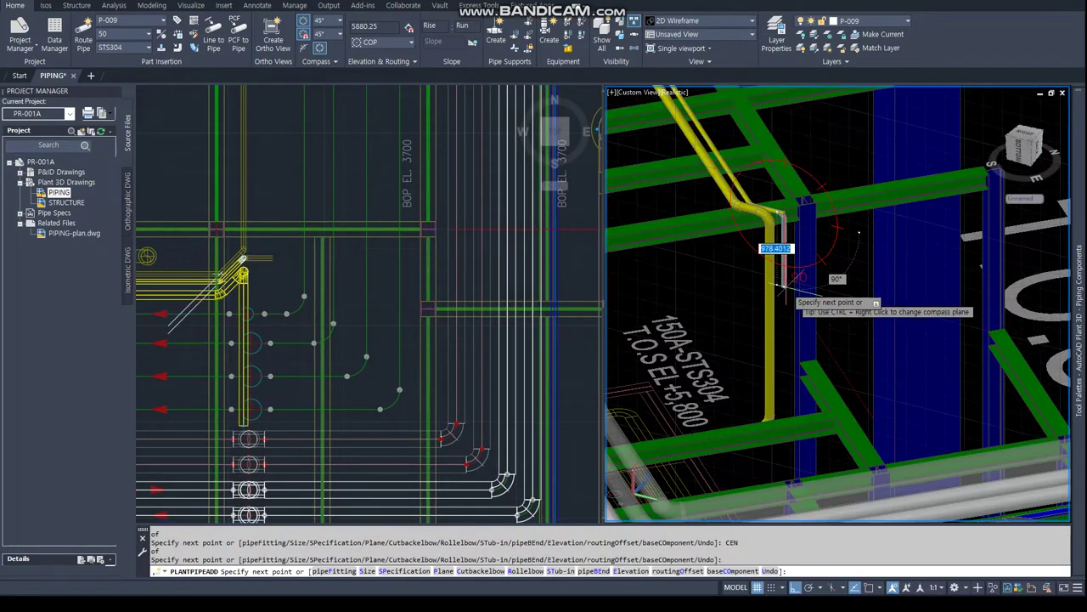
pyautogui.click(784, 285)
pyautogui.click(798, 311)
pyautogui.click(803, 298)
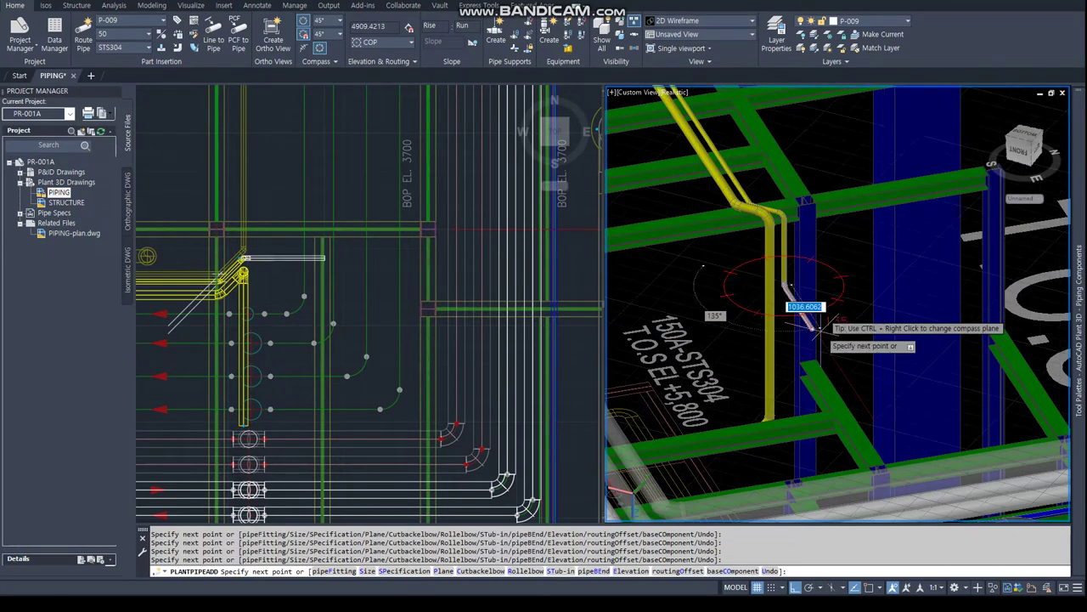
pyautogui.press('Escape')
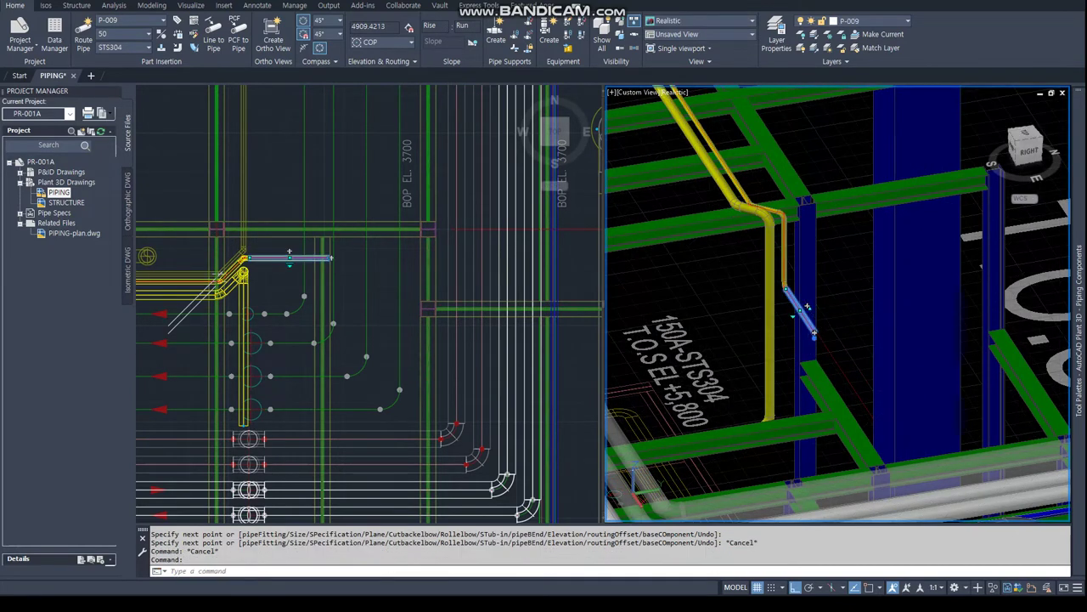
# Stretch the end of P-009's angled leg to 3000
pyautogui.click(813, 332)
pyautogui.scroll(3, 812, 306)
pyautogui.write('3000')
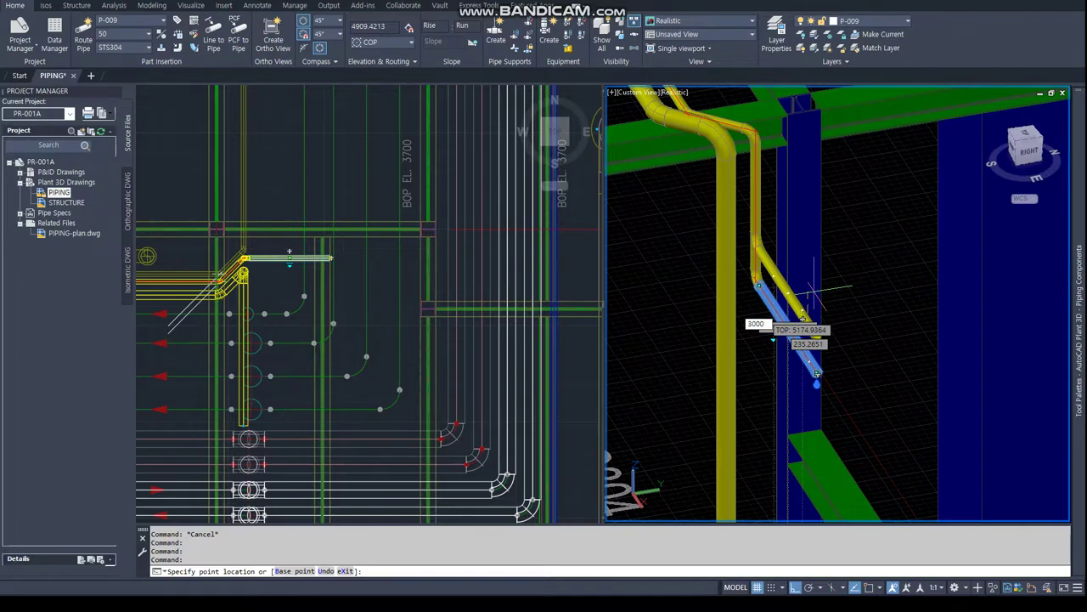
pyautogui.press('Return')
pyautogui.press('Escape')
pyautogui.press('Escape')
pyautogui.click(250, 242)
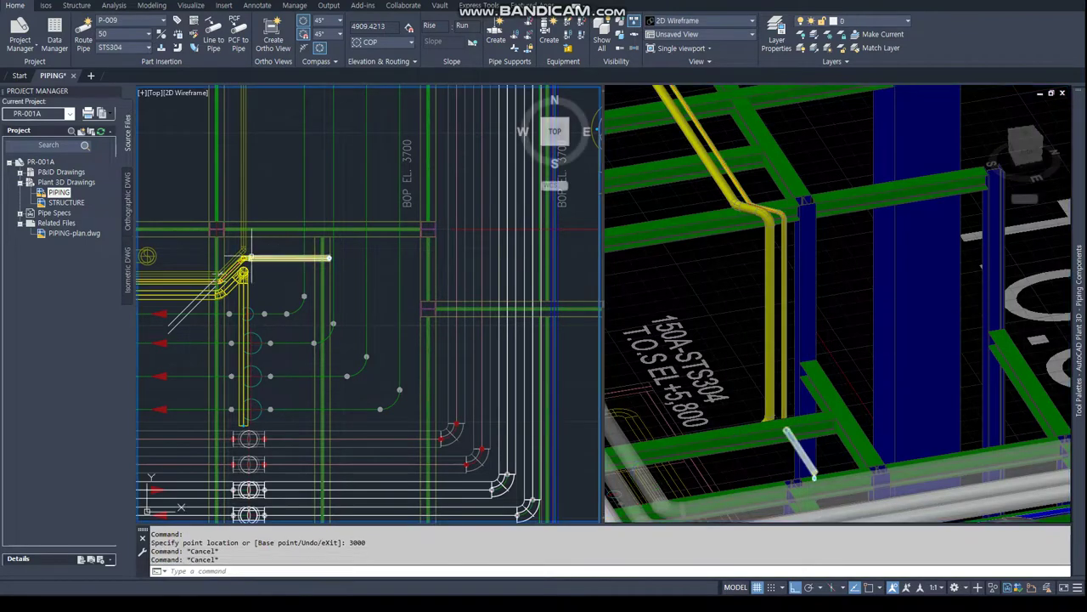
pyautogui.scroll(-5, 187, 195)
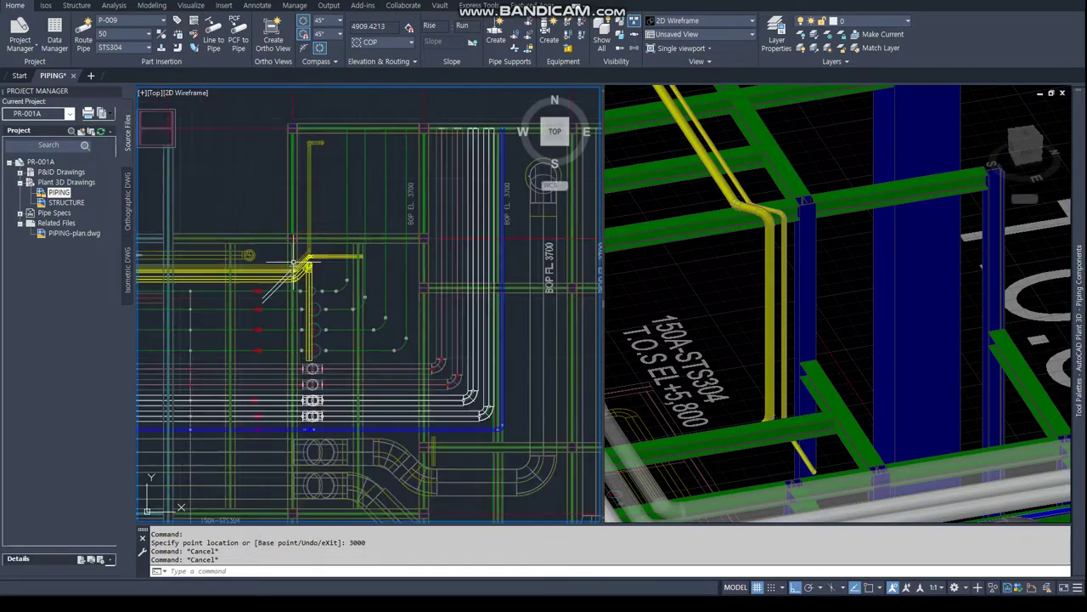
pyautogui.scroll(3, 289, 357)
pyautogui.scroll(2, 280, 323)
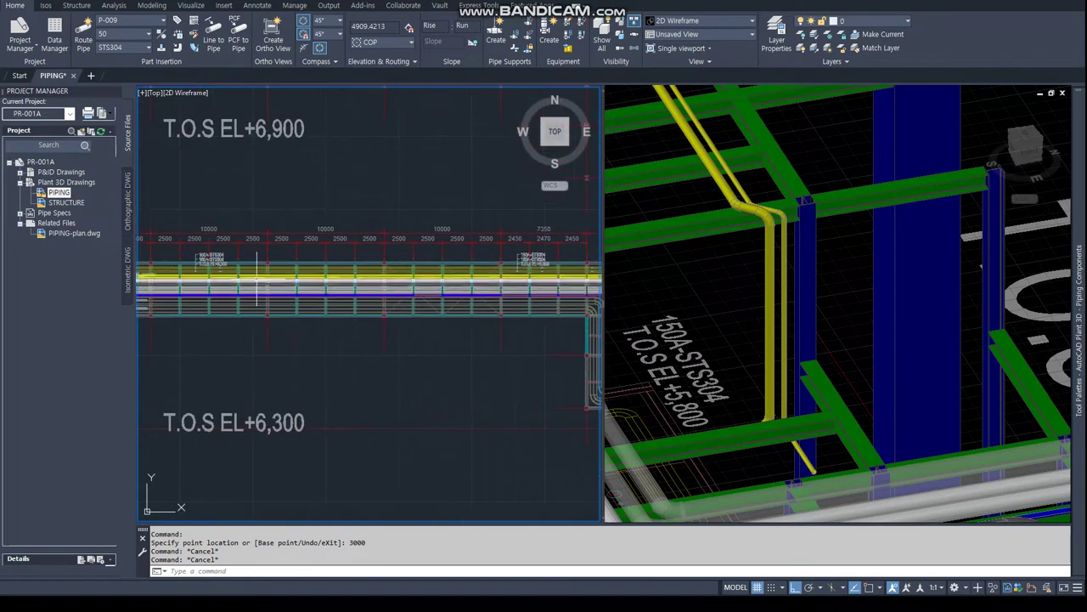
pyautogui.scroll(2, 255, 255)
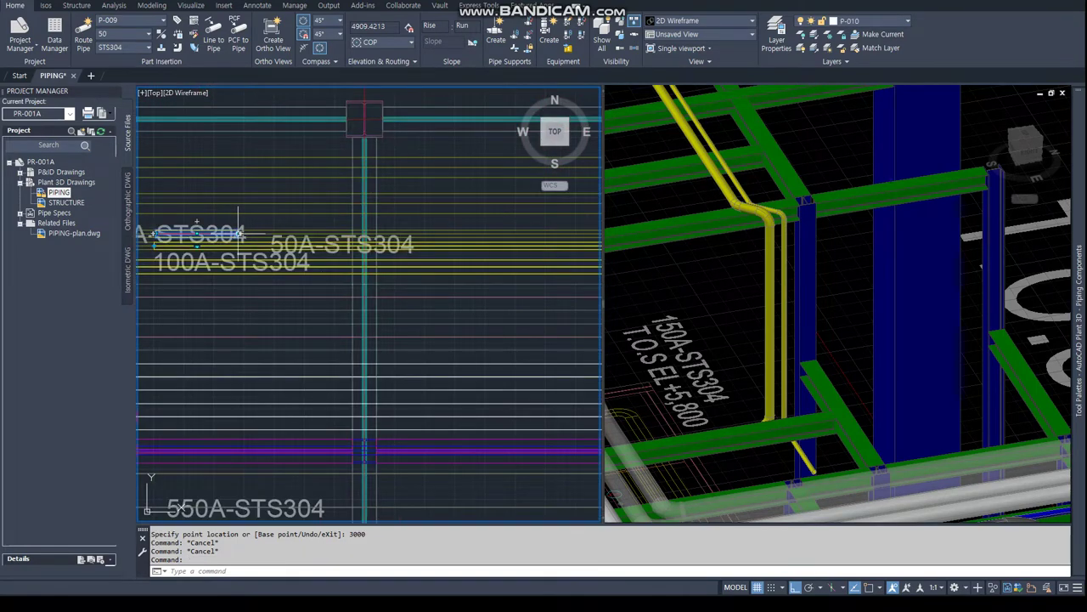
# Continue P-010 from its open end through two perpendicular points on the rack
pyautogui.click(237, 232)
pyautogui.moveTo(381, 286); pyautogui.dragTo(440, 224, button='middle')
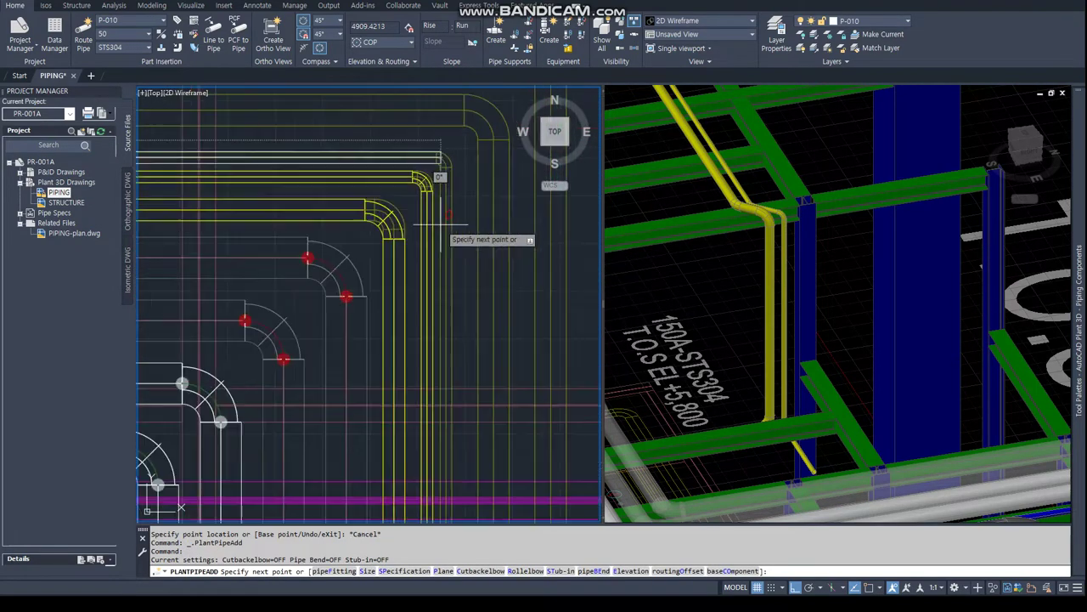
pyautogui.write('PER')
pyautogui.press('Return')
pyautogui.click(449, 212)
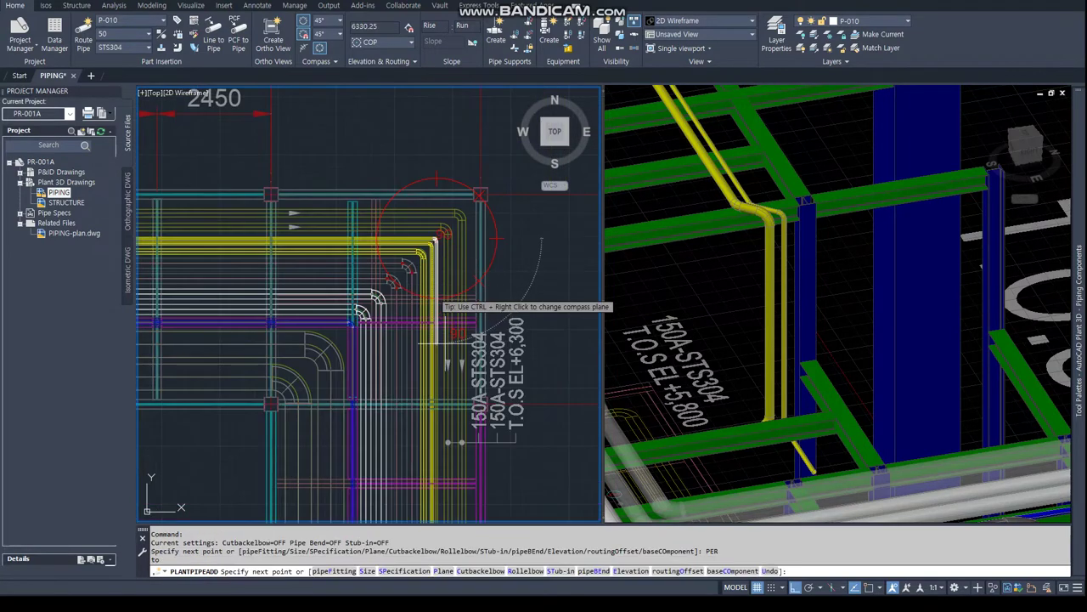
pyautogui.scroll(3, 374, 364)
pyautogui.press('Return')
pyautogui.click(374, 363)
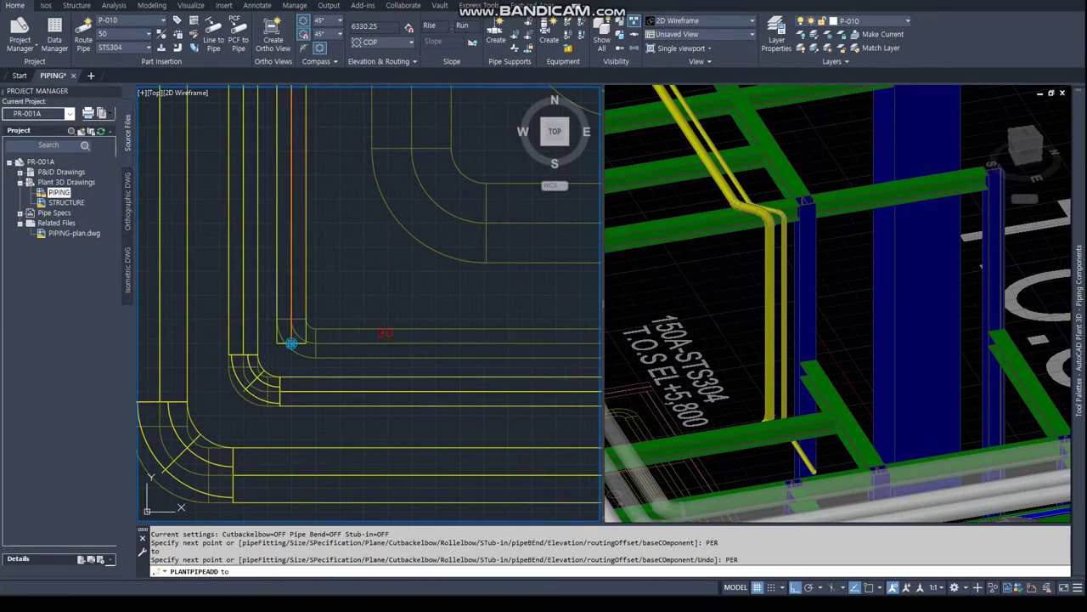
pyautogui.scroll(-3, 291, 340)
pyautogui.scroll(-2, 272, 344)
pyautogui.scroll(-2, 252, 345)
pyautogui.scroll(3, 472, 345)
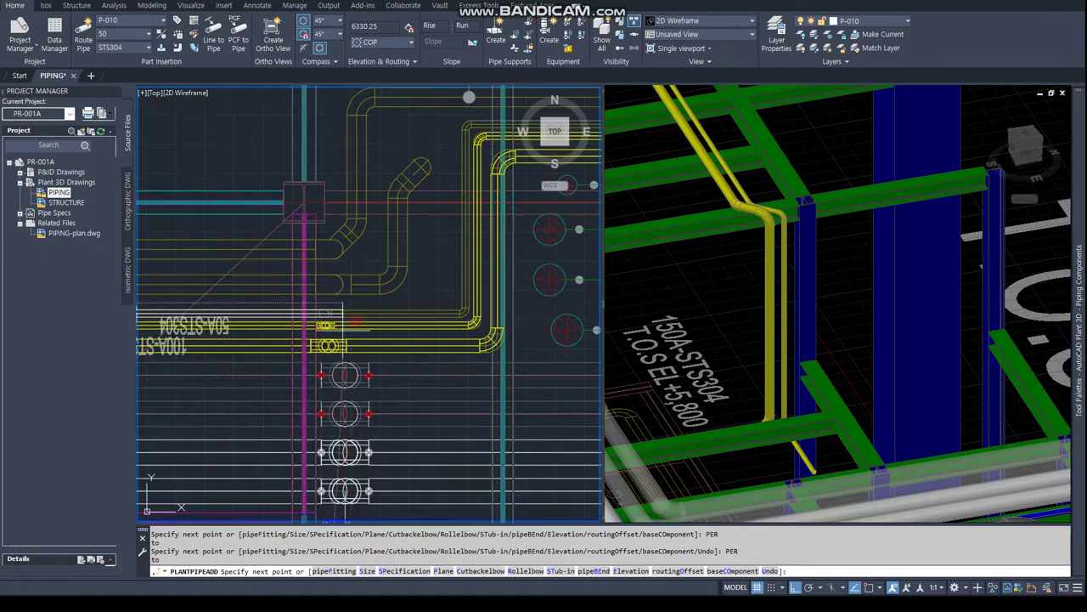
pyautogui.scroll(3, 383, 336)
# Route P-010 to the corner elbow's centre and end the routing
pyautogui.write('CEN')
pyautogui.press('Return')
pyautogui.click(363, 340)
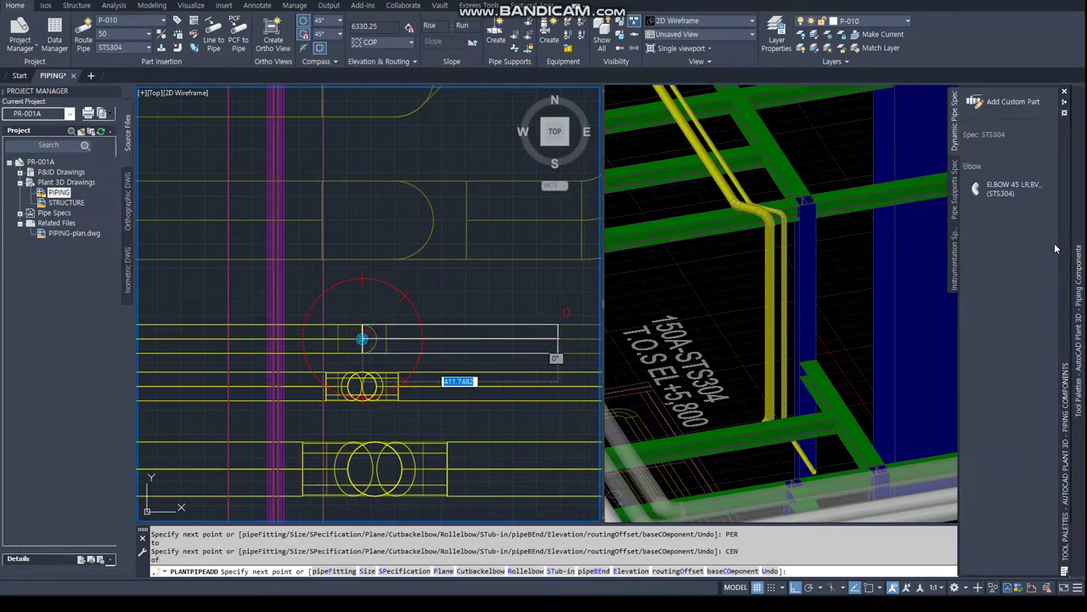
pyautogui.moveTo(849, 310)
pyautogui.keyDown('shift'); pyautogui.mouseDown(button='middle')
pyautogui.moveTo(705, 200)
pyautogui.moveTo(801, 315)
pyautogui.mouseUp(button='middle'); pyautogui.keyUp('shift')
pyautogui.scroll(5, 705, 204)
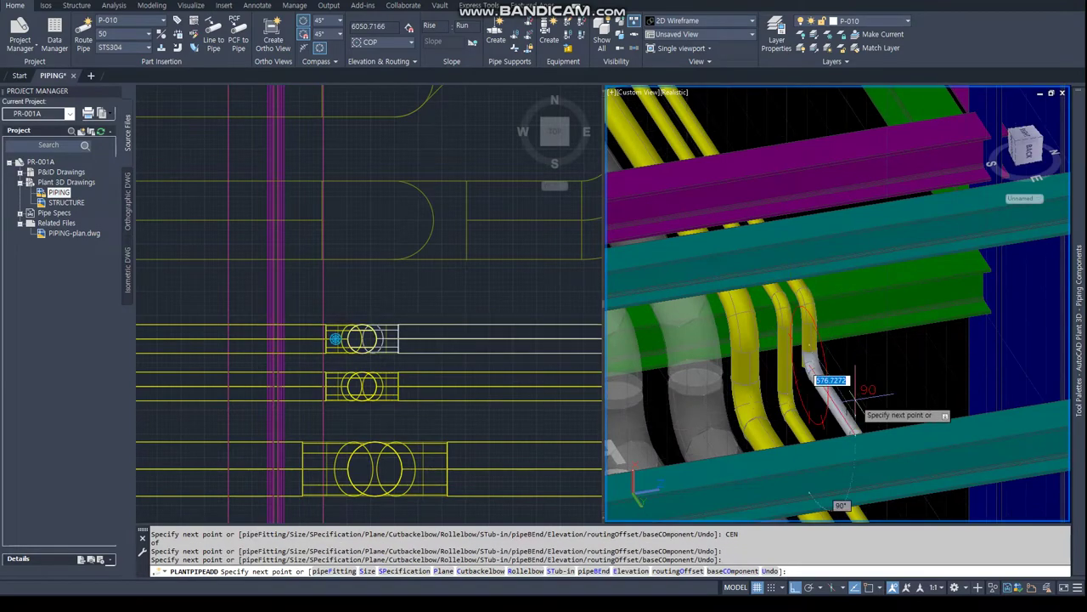
pyautogui.press('Escape')
pyautogui.scroll(-5, 572, 337)
pyautogui.scroll(5, 369, 275)
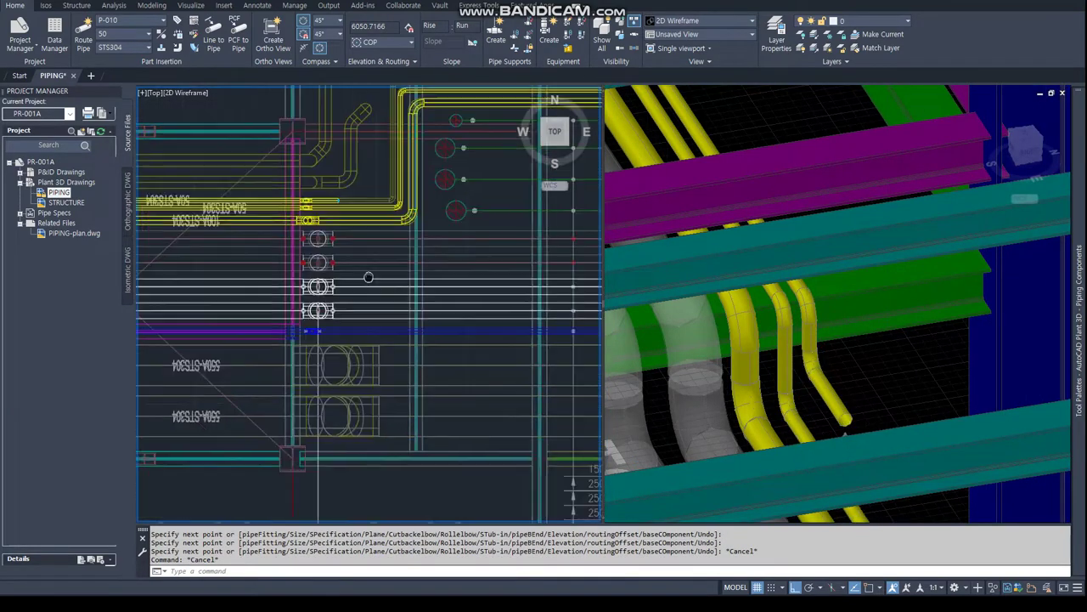
pyautogui.scroll(5, 291, 236)
pyautogui.scroll(4, 359, 441)
# Reset the bent pipe's angled drop leg end to elevation 5850
pyautogui.click(846, 395)
pyautogui.click(846, 393)
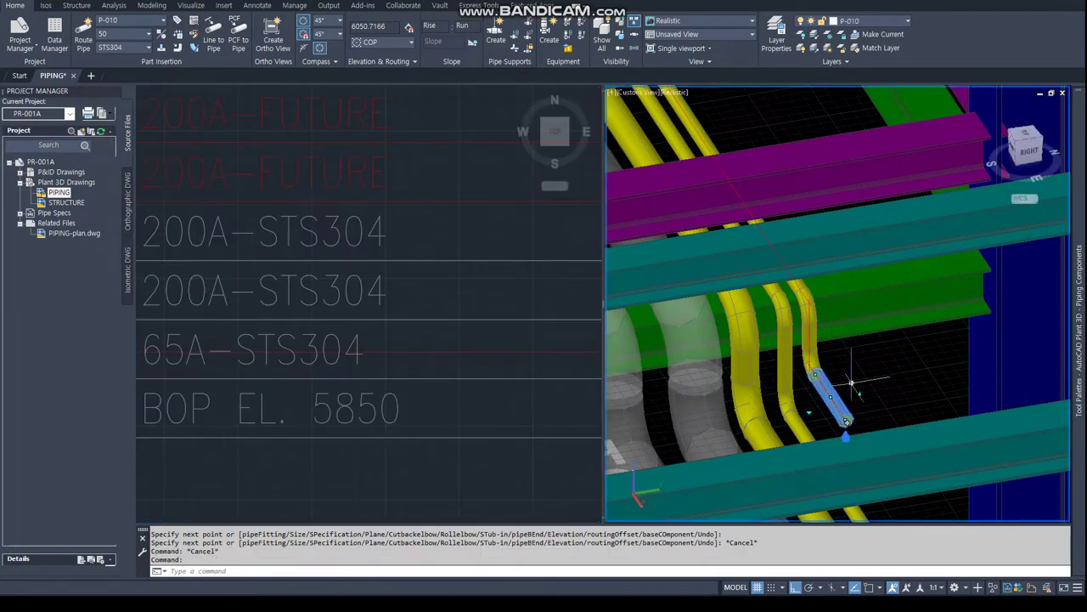
pyautogui.click(858, 390)
pyautogui.write('5850')
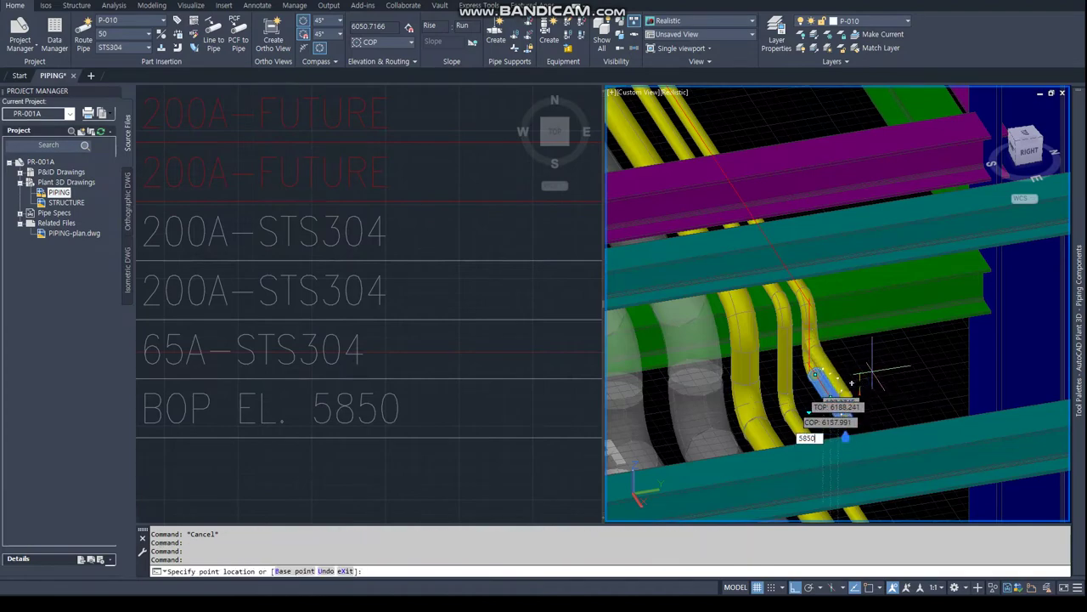
pyautogui.press('Return')
pyautogui.click(369, 235)
pyautogui.scroll(-4, 369, 236)
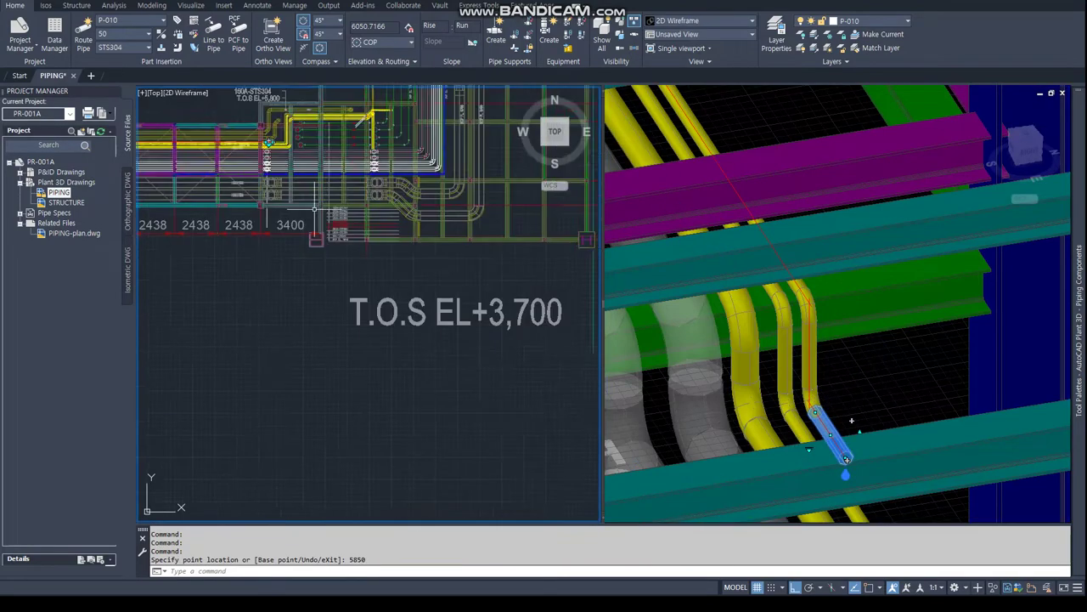
pyautogui.scroll(-4, 369, 235)
pyautogui.scroll(5, 238, 270)
pyautogui.click(239, 271)
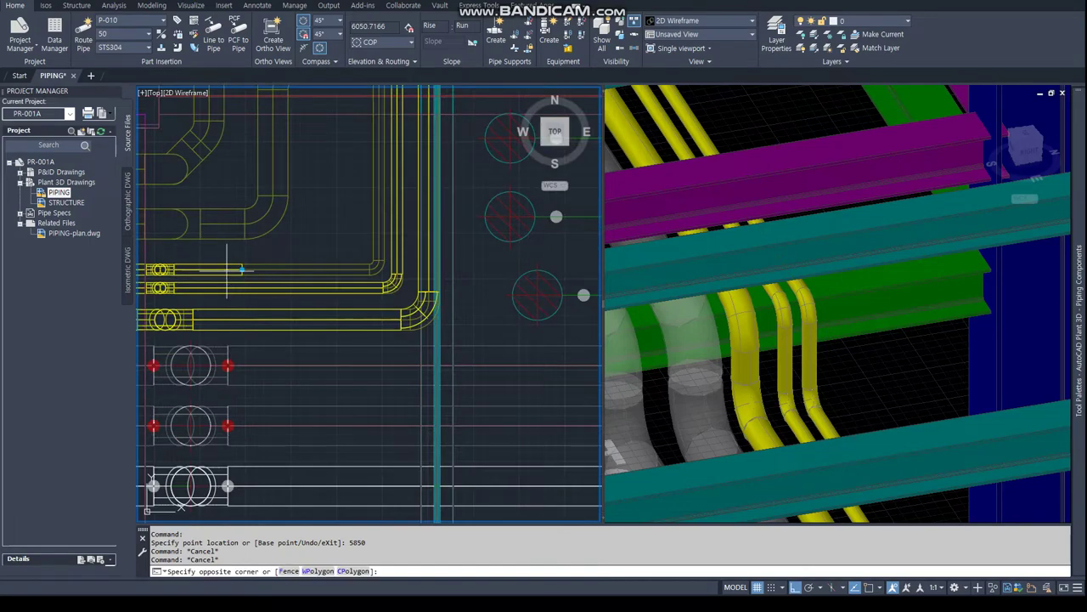
pyautogui.press('Escape')
# Continue P-010 from its open end across the rack with two perpendicular snaps
pyautogui.click(242, 269)
pyautogui.click(243, 269)
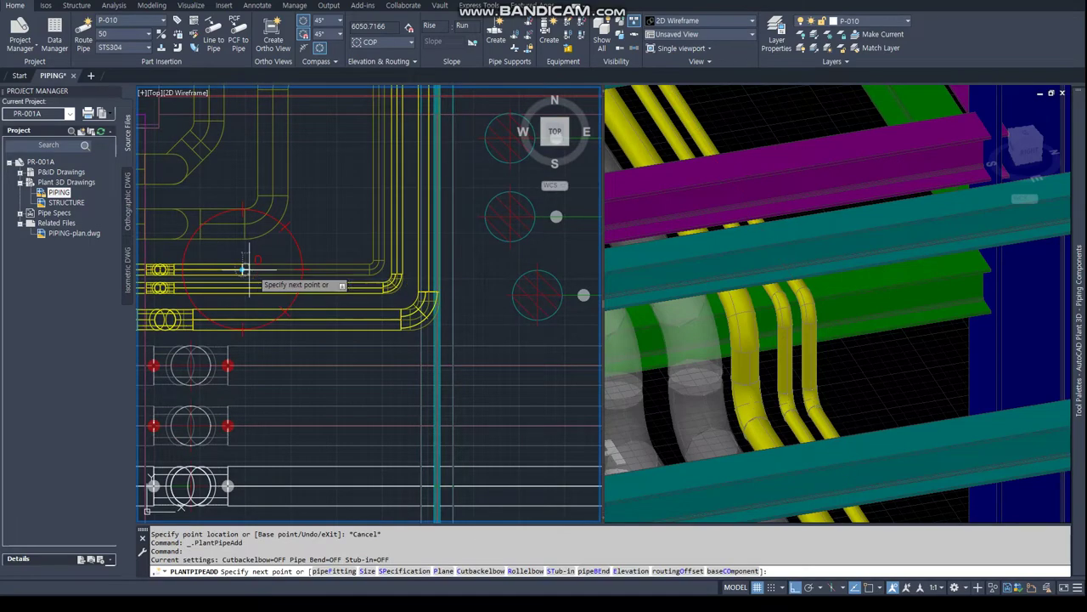
pyautogui.write('PER')
pyautogui.press('Return')
pyautogui.moveTo(374, 255); pyautogui.dragTo(315, 305, button='middle')
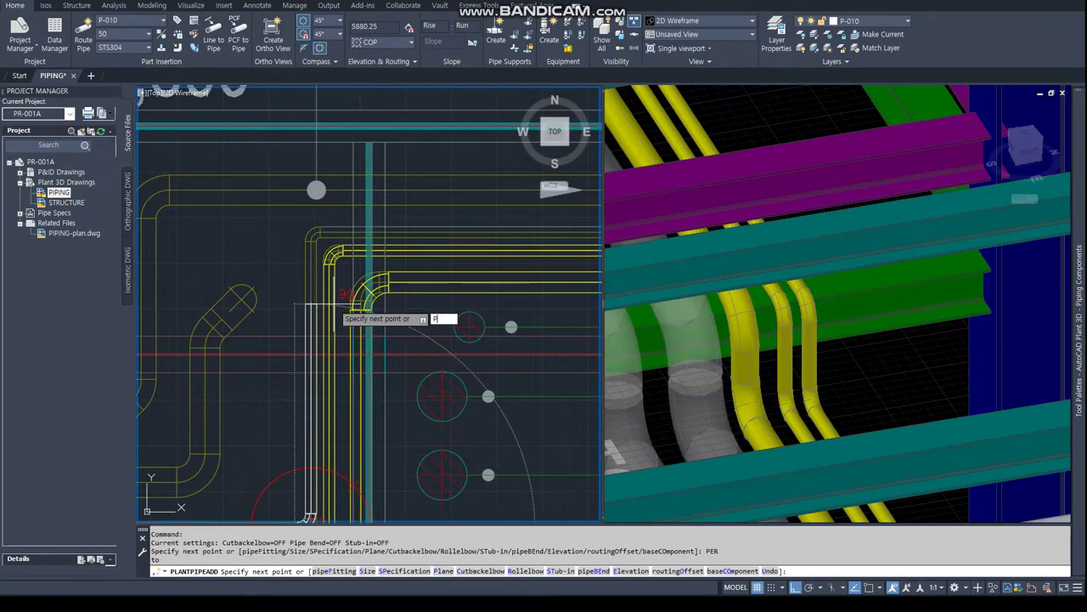
pyautogui.write('ER')
pyautogui.press('Return')
pyautogui.moveTo(374, 246); pyautogui.dragTo(225, 255, button='middle')
pyautogui.scroll(3, 393, 236)
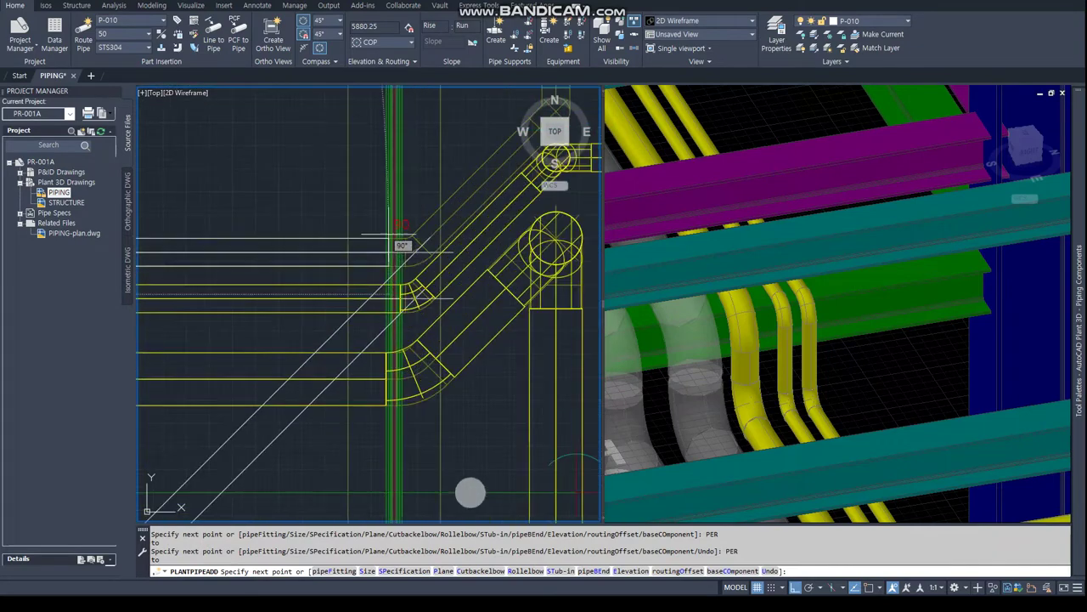
pyautogui.scroll(2, 393, 236)
# Turn P-010 at the guide intersection and on to the elbow centre beside the other lines
pyautogui.write('INT')
pyautogui.press('Return')
pyautogui.scroll(-2, 406, 246)
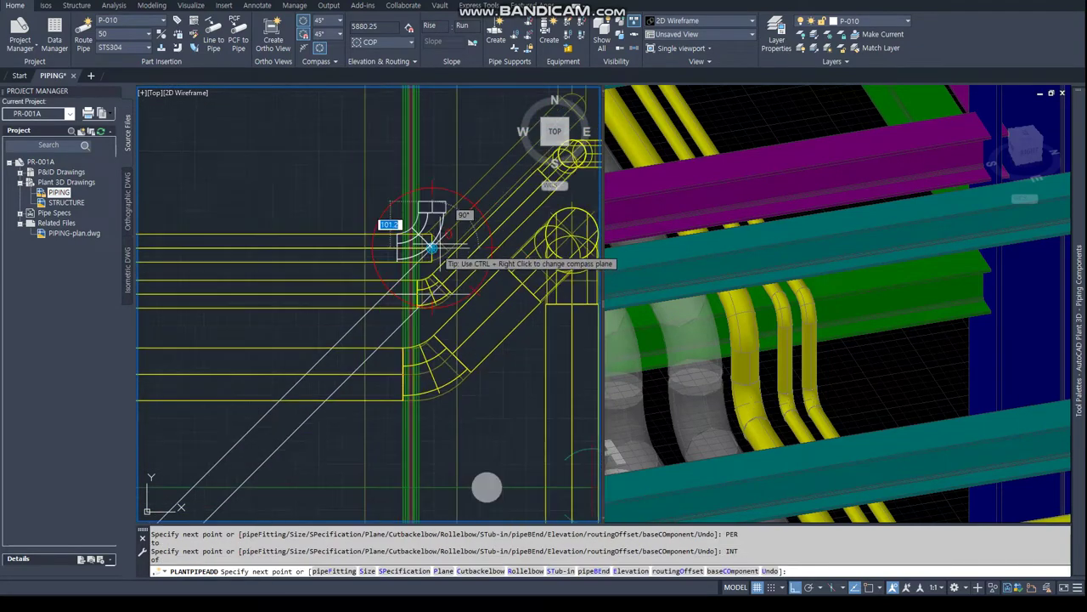
pyautogui.click(305, 350)
pyautogui.write('CEN')
pyautogui.press('Return')
pyautogui.click(445, 208)
pyautogui.keyDown('shift'); pyautogui.moveTo(833, 306); pyautogui.dragTo(883, 357, button='middle'); pyautogui.keyUp('shift')
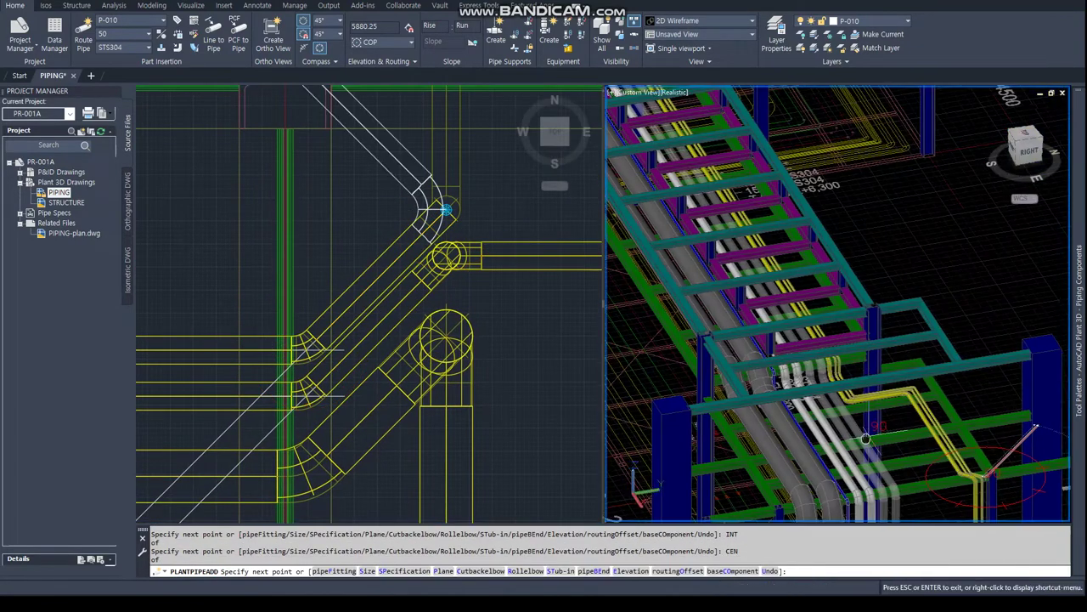
pyautogui.scroll(4, 935, 374)
pyautogui.keyDown('shift'); pyautogui.moveTo(941, 393); pyautogui.dragTo(727, 191, button='middle'); pyautogui.keyUp('shift')
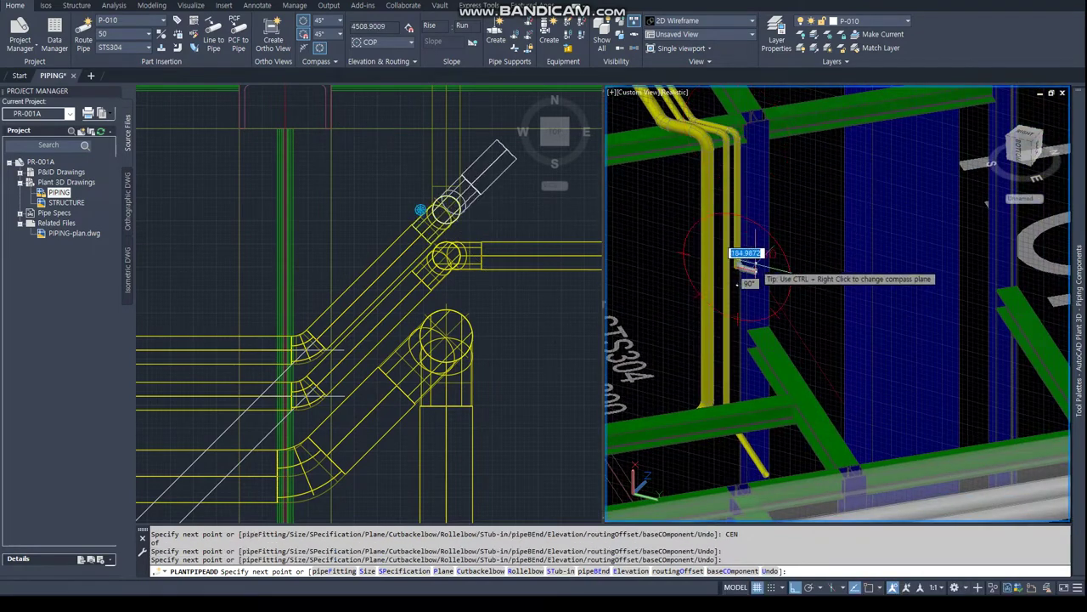
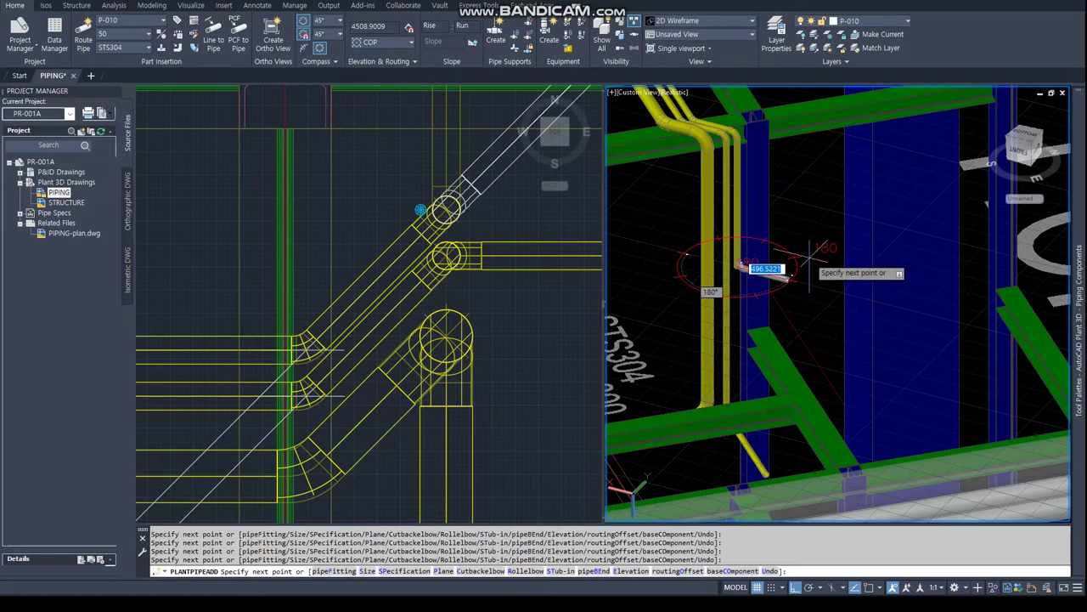
# Finish the pipe run off the riser and move the new pipe by 3000
pyautogui.click(807, 253)
pyautogui.press('Return')
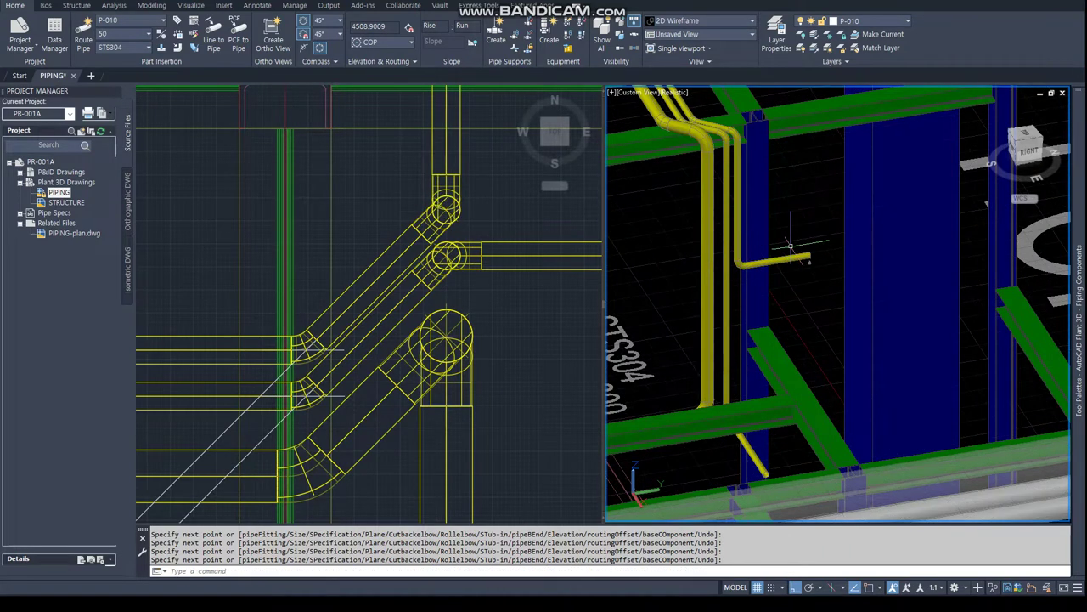
pyautogui.click(786, 255)
pyautogui.click(786, 249)
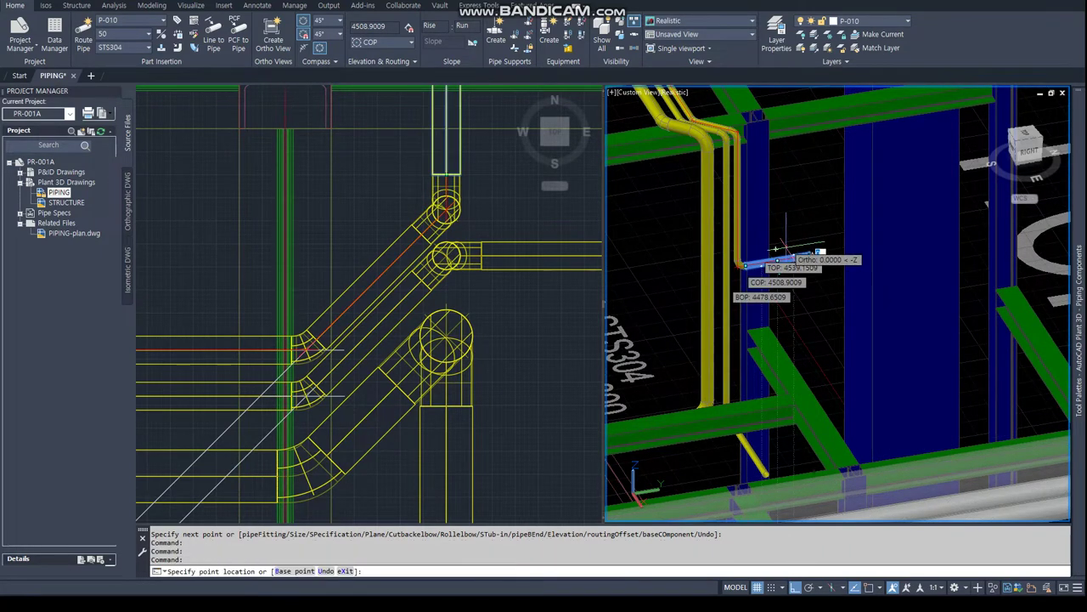
pyautogui.write('300')
pyautogui.press('Return')
pyautogui.press('Escape')
pyautogui.press('Escape')
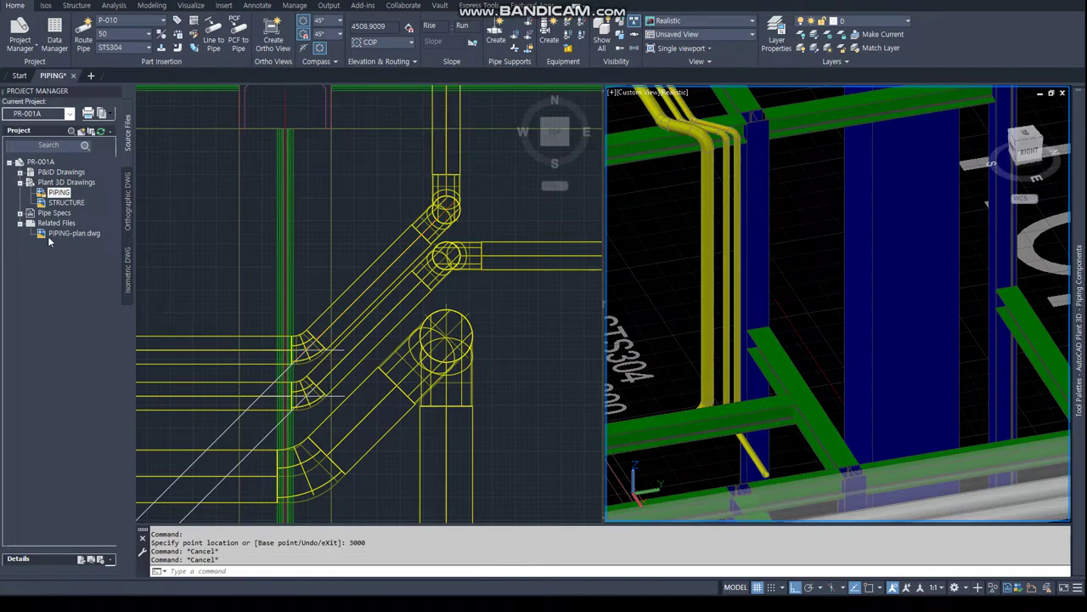
# Continue routing from the lowered pipe's end to an elbow centre using the CEN snap
pyautogui.scroll(-3, 465, 204)
pyautogui.scroll(-2, 466, 204)
pyautogui.moveTo(465, 203); pyautogui.dragTo(324, 378, button='middle')
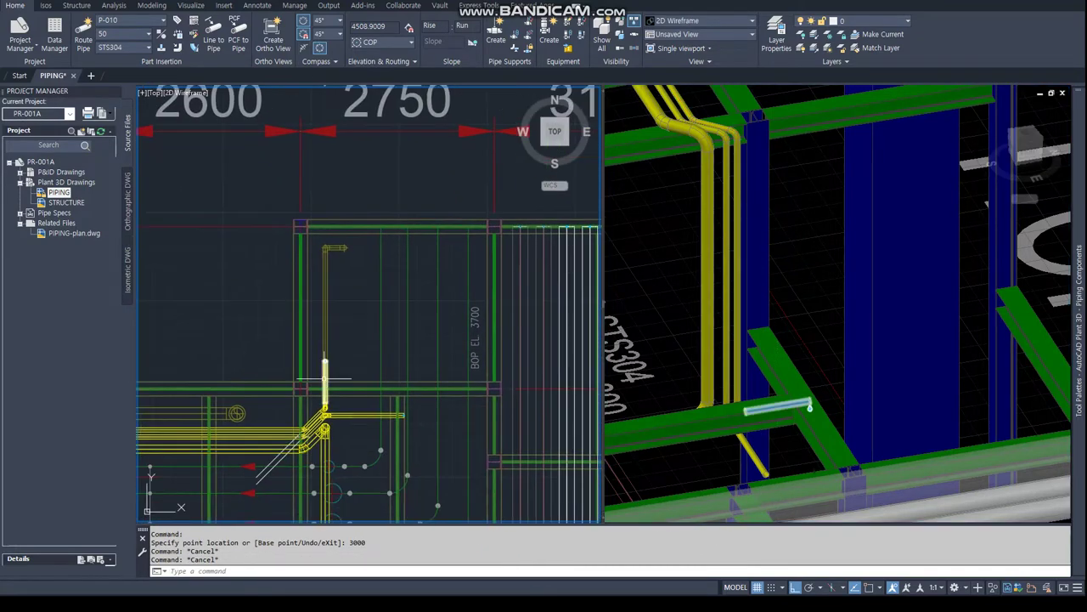
pyautogui.scroll(3, 326, 388)
pyautogui.click(325, 331)
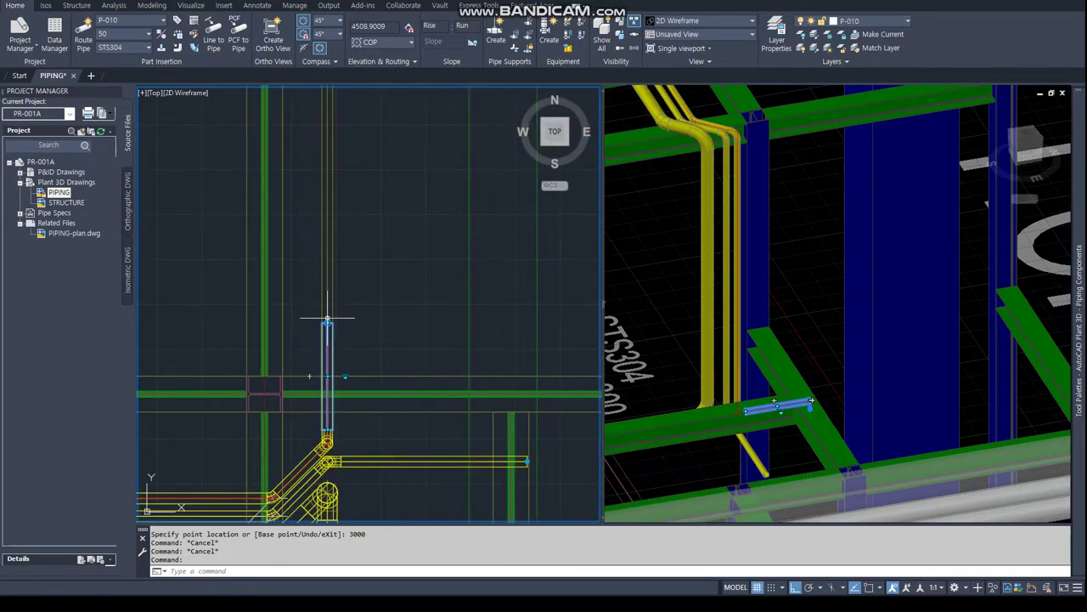
pyautogui.click(325, 310)
pyautogui.scroll(-2, 323, 234)
pyautogui.scroll(3, 321, 227)
pyautogui.write('cen')
pyautogui.press('Return')
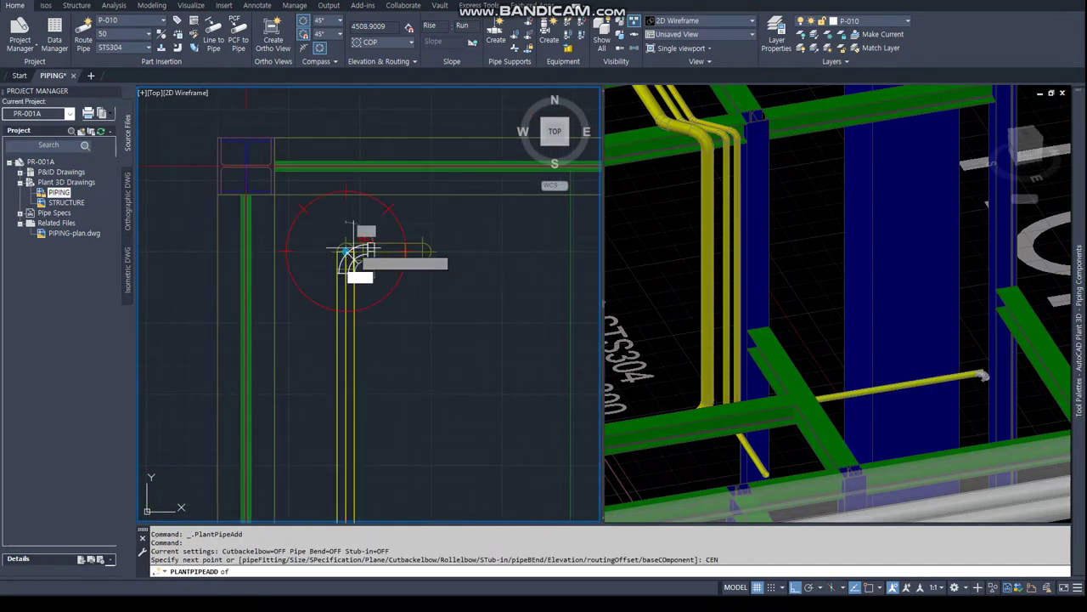
pyautogui.click(345, 253)
pyautogui.press('Escape')
pyautogui.press('Escape')
# Stretch the new horizontal pipe's end by 3700 across the rack
pyautogui.click(879, 390)
pyautogui.click(879, 391)
pyautogui.click(862, 383)
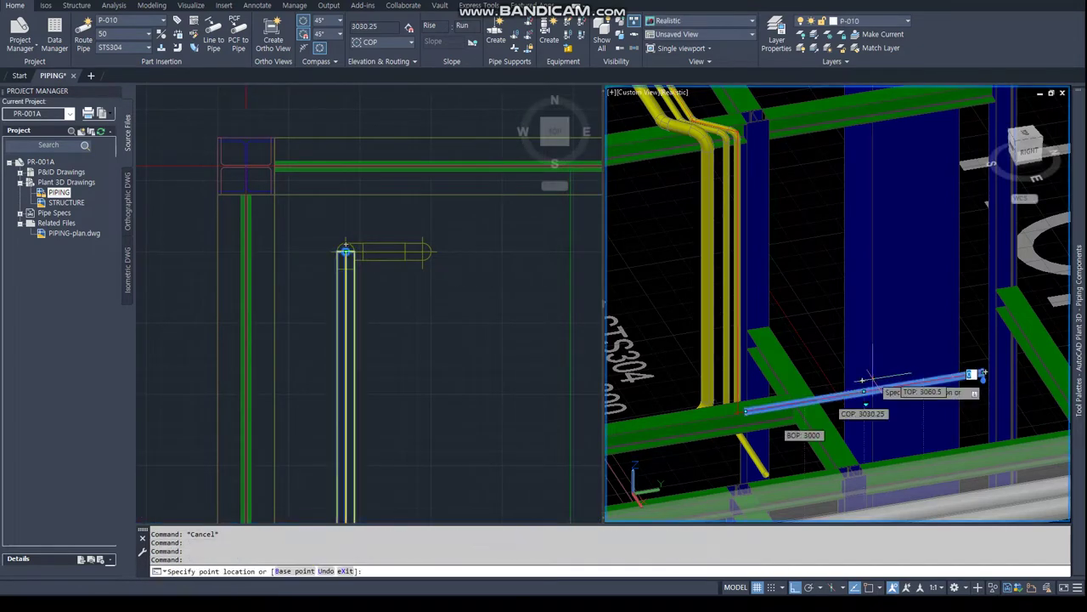
pyautogui.write('3700')
pyautogui.press('Return')
pyautogui.press('Escape')
pyautogui.press('Escape')
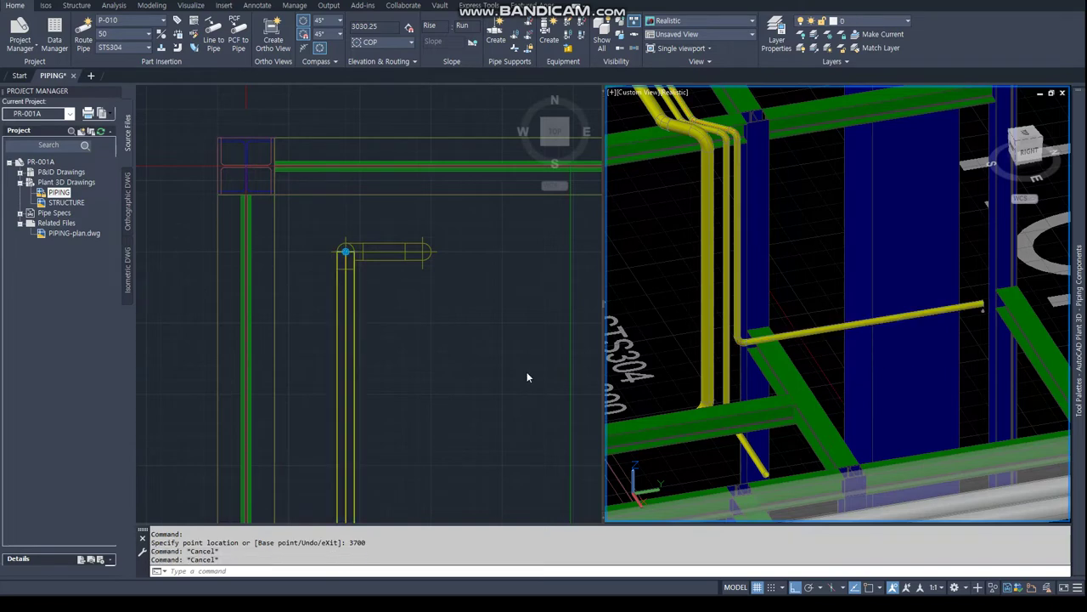
pyautogui.click(526, 376)
pyautogui.scroll(-3, 332, 318)
pyautogui.scroll(2, 331, 319)
# Turn the horizontal pipe end down with a 700 drop, snapping to the elbow centre
pyautogui.moveTo(332, 193); pyautogui.dragTo(332, 311, button='middle')
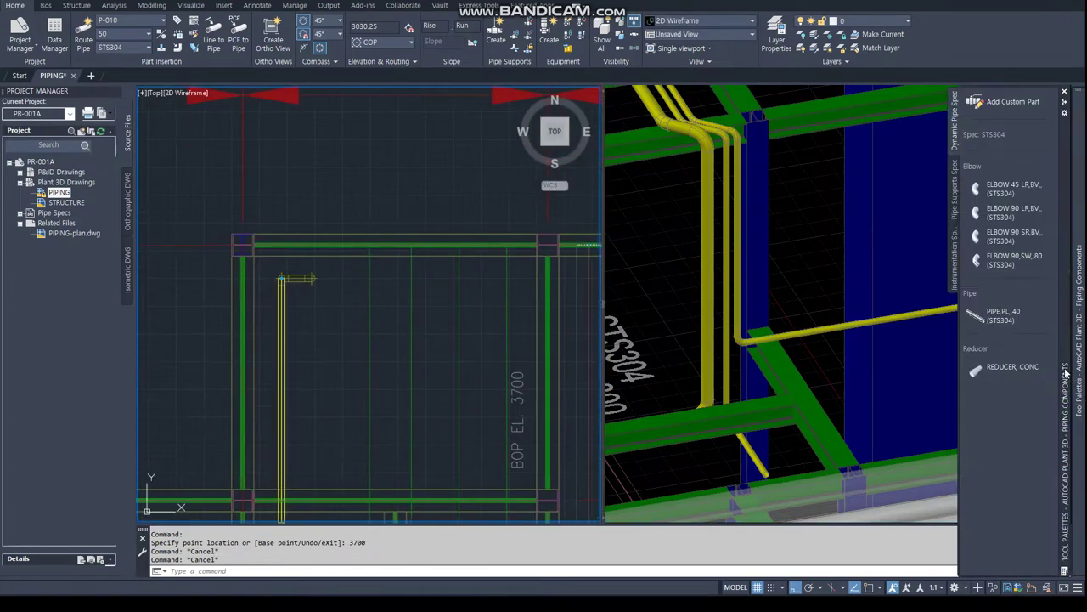
pyautogui.scroll(2, 849, 357)
pyautogui.moveTo(849, 357); pyautogui.dragTo(698, 322, button='middle')
pyautogui.click(811, 266)
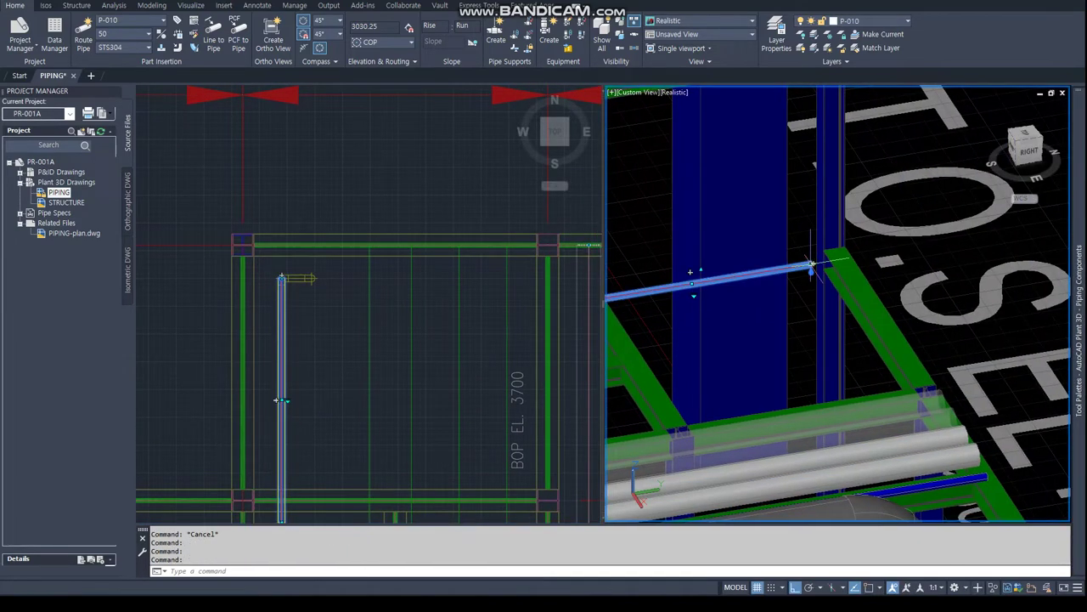
pyautogui.click(812, 266)
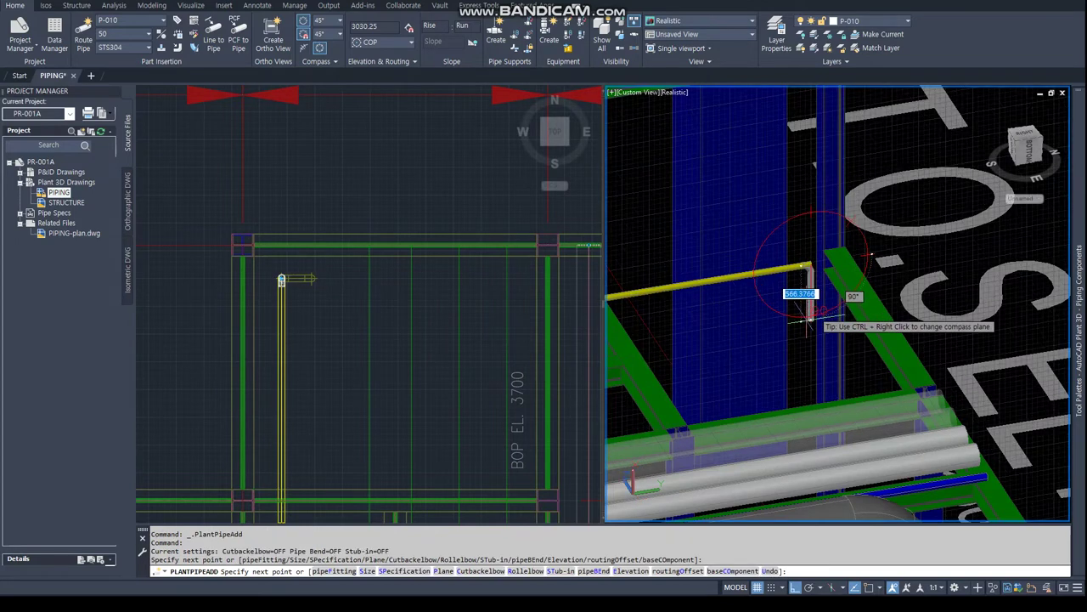
pyautogui.press('Return')
pyautogui.click(342, 315)
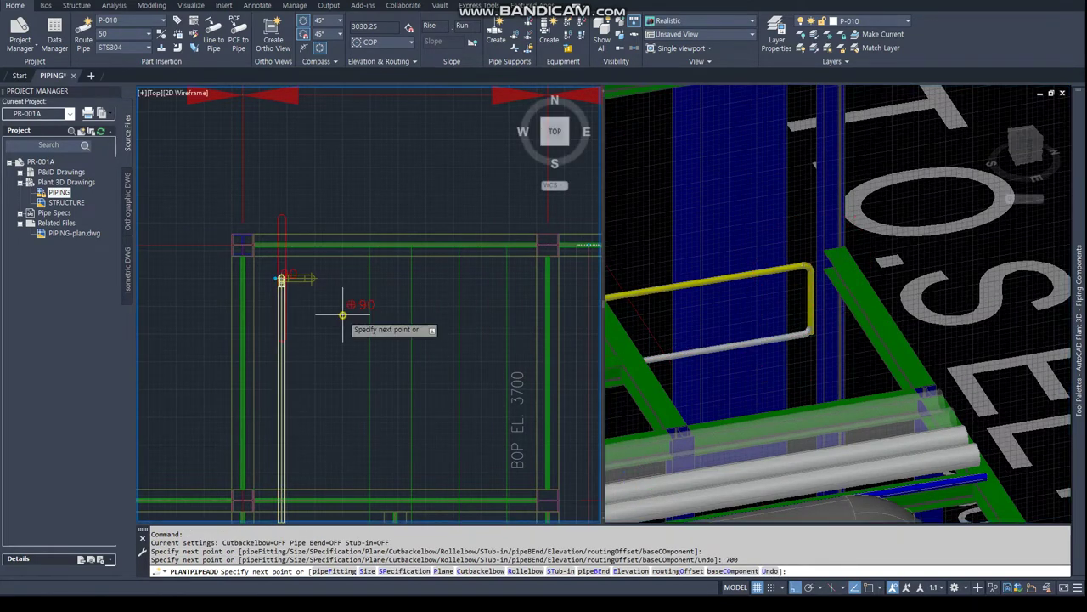
pyautogui.scroll(5, 308, 298)
pyautogui.write('CEN')
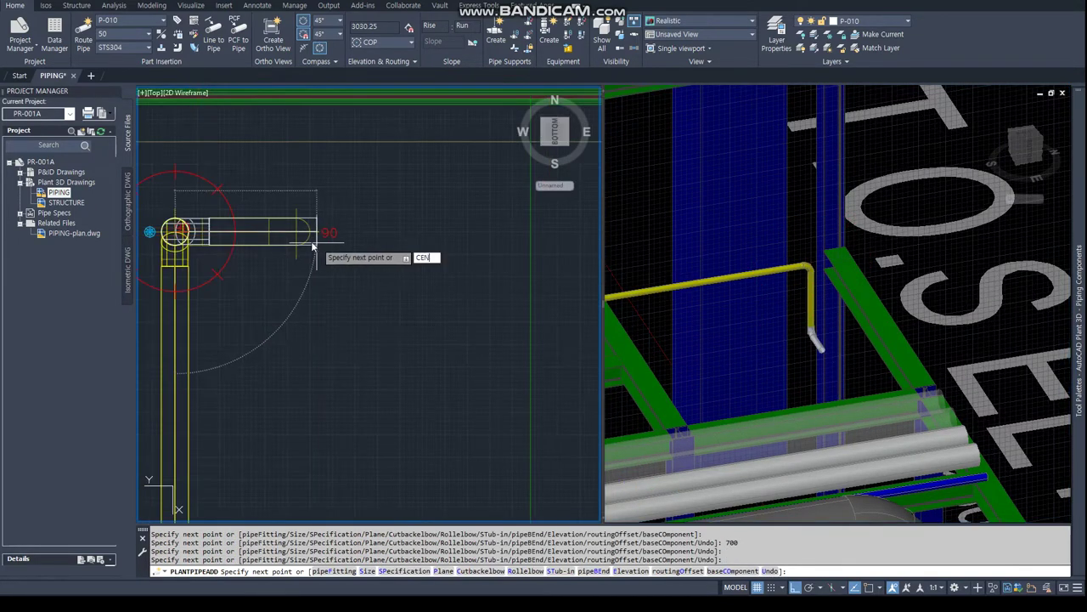
pyautogui.press('Return')
pyautogui.click(296, 231)
pyautogui.click(815, 361)
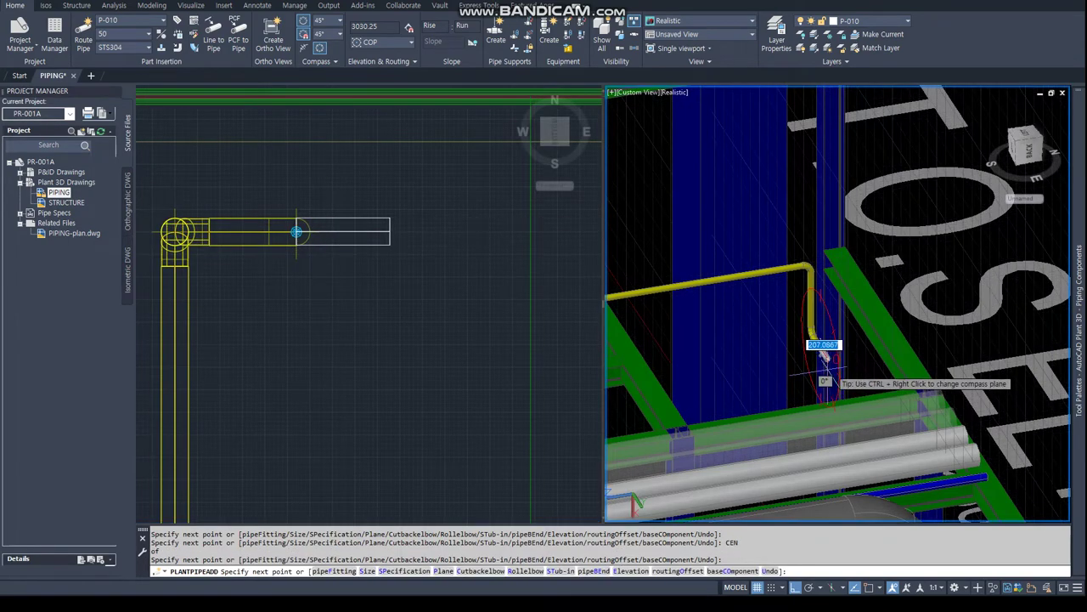
pyautogui.scroll(3, 815, 370)
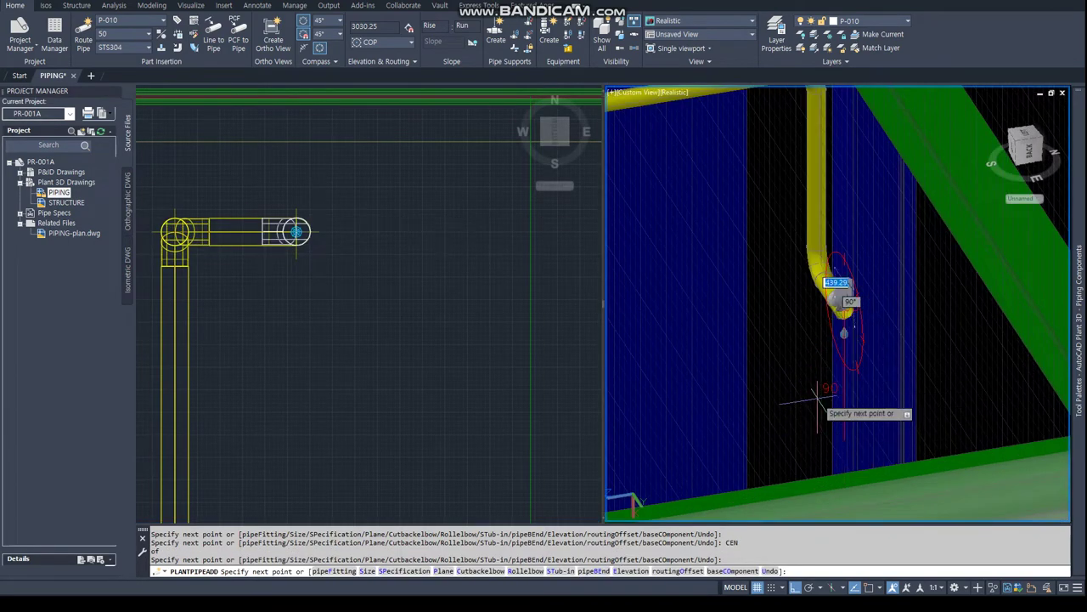
pyautogui.press('Escape')
# Erase the piece at the end of the pipe
pyautogui.click(837, 293)
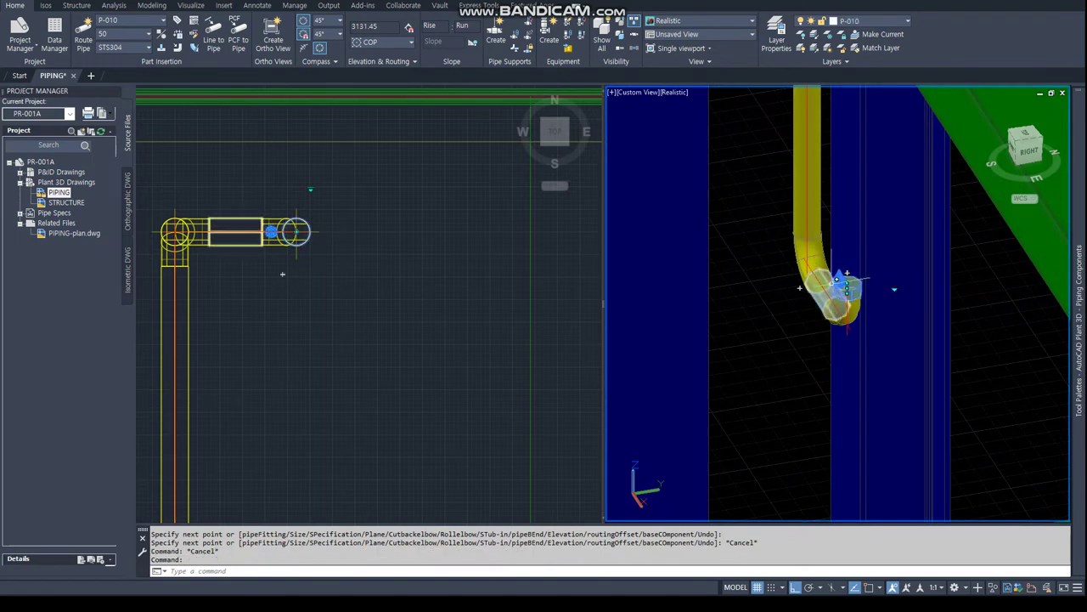
pyautogui.press('Delete')
pyautogui.scroll(3, 838, 293)
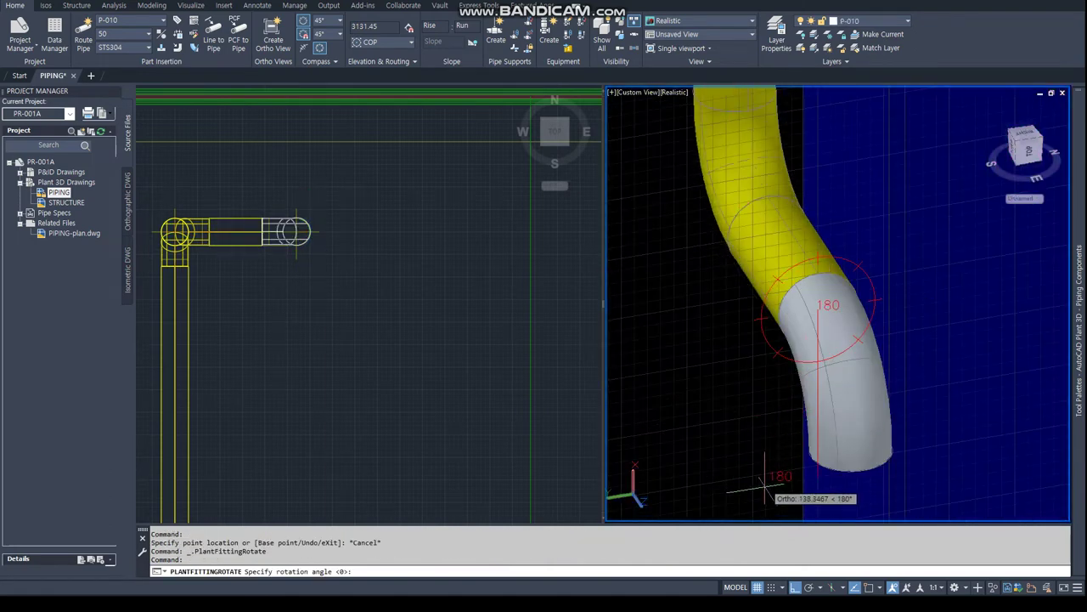
pyautogui.scroll(-5, 872, 391)
# Orbit to view the bend from the front and cancel an attempted segment move
pyautogui.keyDown('shift'); pyautogui.moveTo(850, 340); pyautogui.dragTo(807, 255, button='middle'); pyautogui.keyUp('shift')
pyautogui.scroll(5, 792, 255)
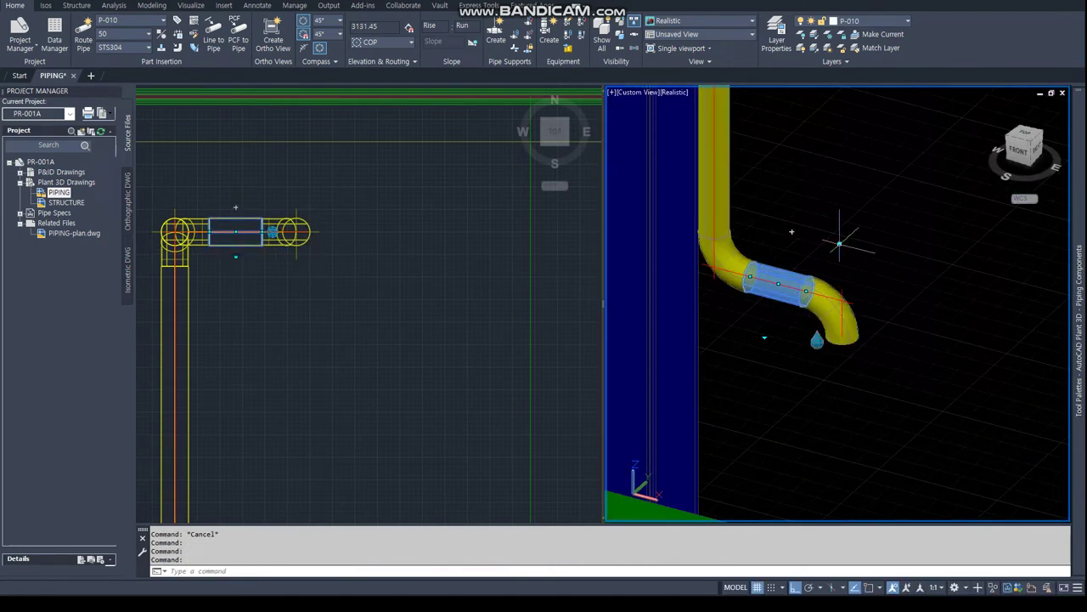
pyautogui.click(807, 282)
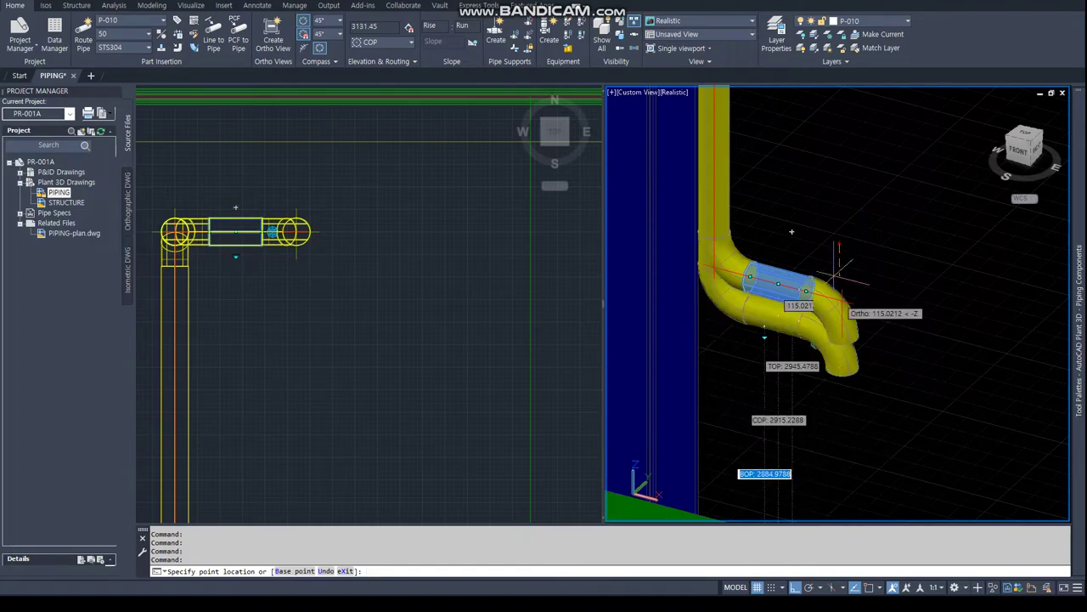
pyautogui.press('Escape')
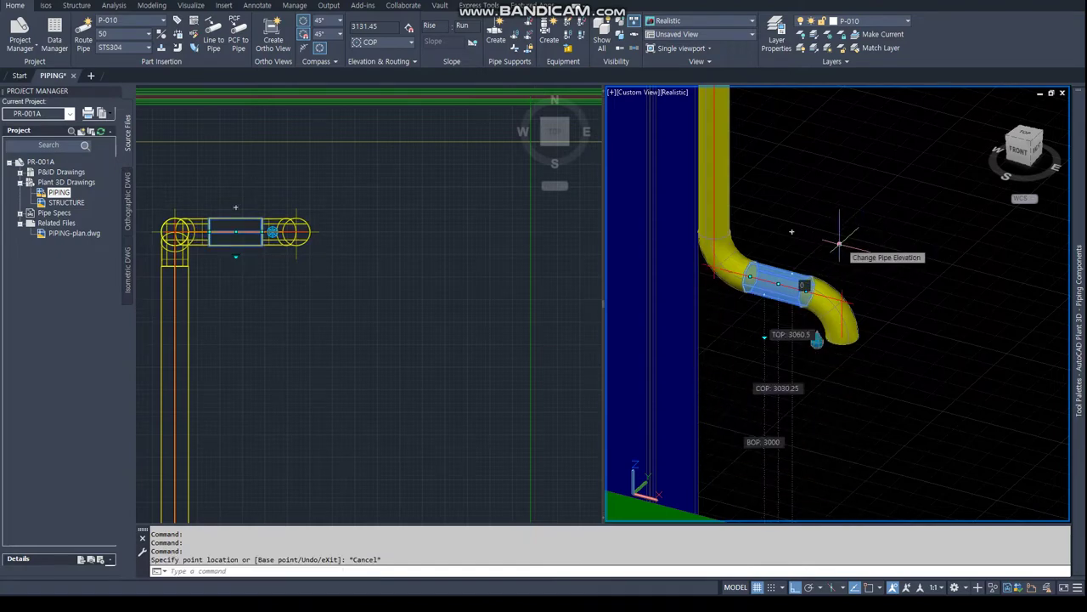
pyautogui.press('Escape')
pyautogui.scroll(-5, 390, 217)
# Erase the stray lines with a window selection
pyautogui.scroll(3, 390, 218)
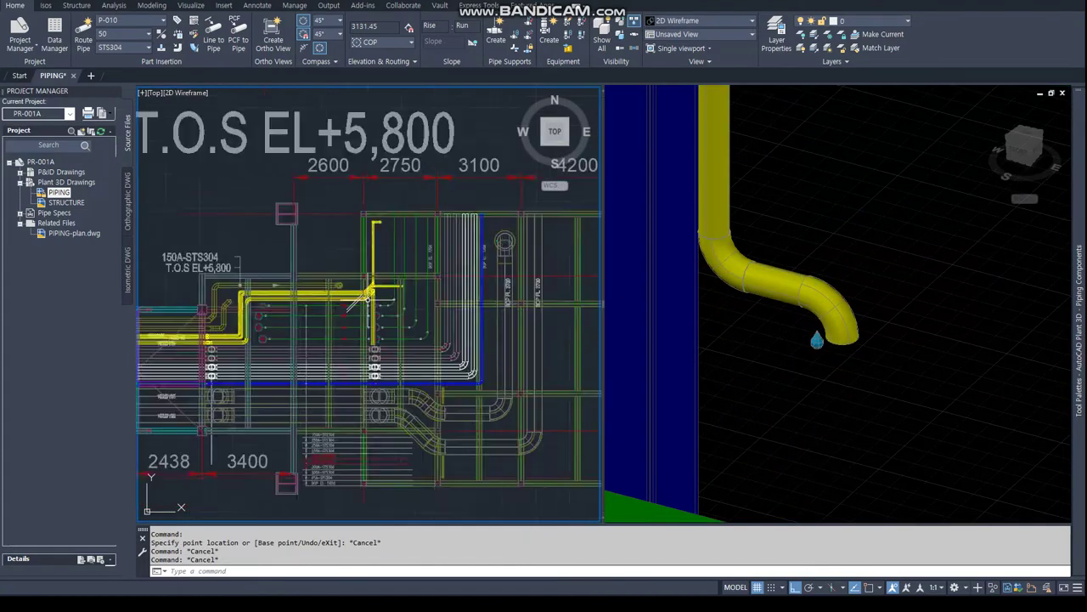
pyautogui.scroll(4, 456, 433)
pyautogui.scroll(3, 411, 179)
pyautogui.write('E')
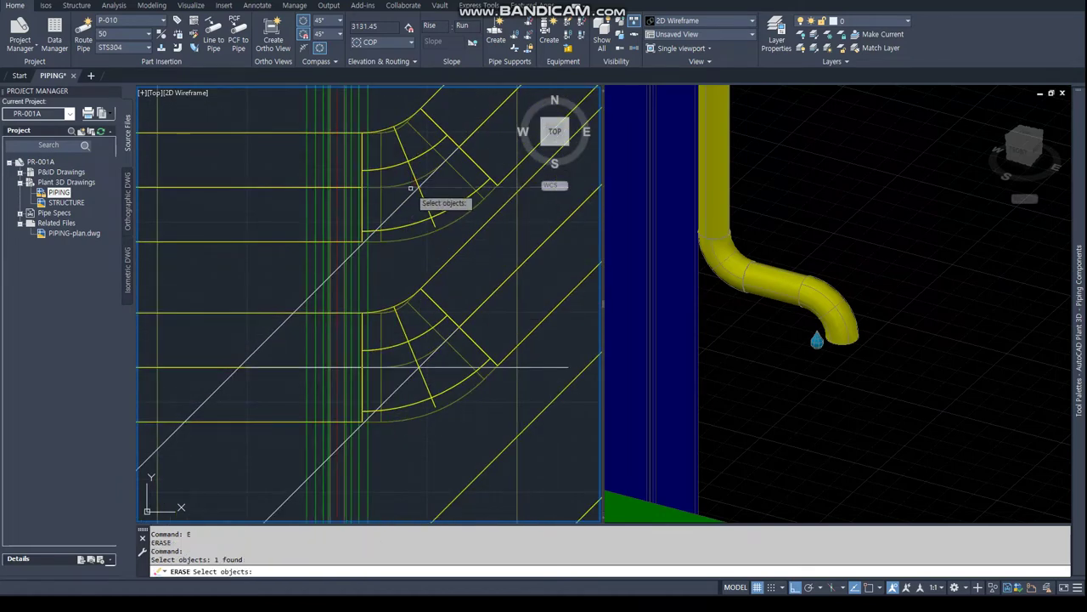
pyautogui.press('Return')
pyautogui.press('Return')
pyautogui.click(410, 374)
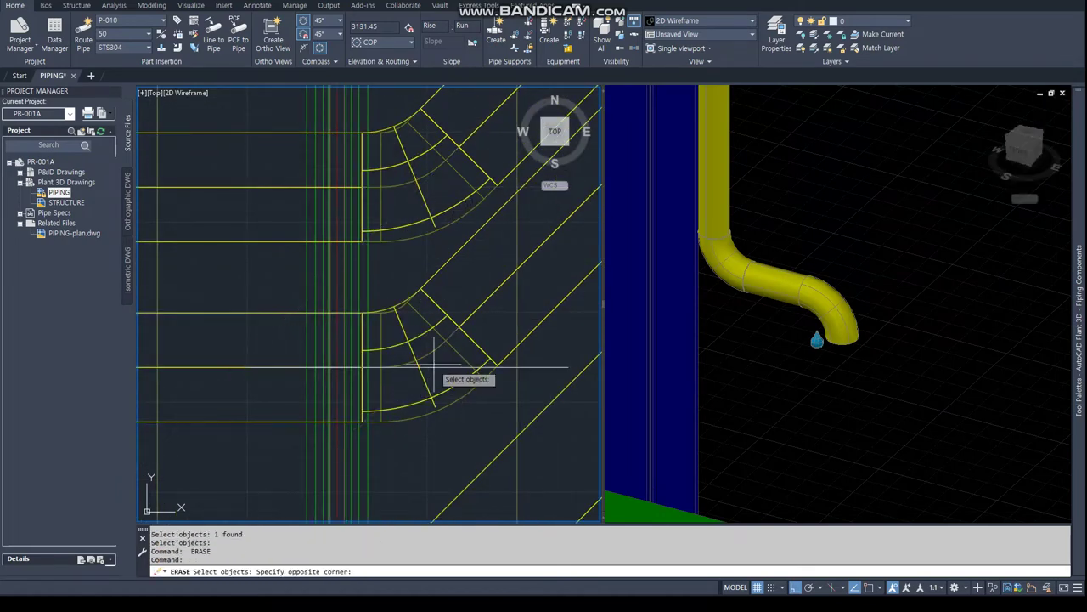
pyautogui.press('Return')
pyautogui.scroll(-5, 448, 371)
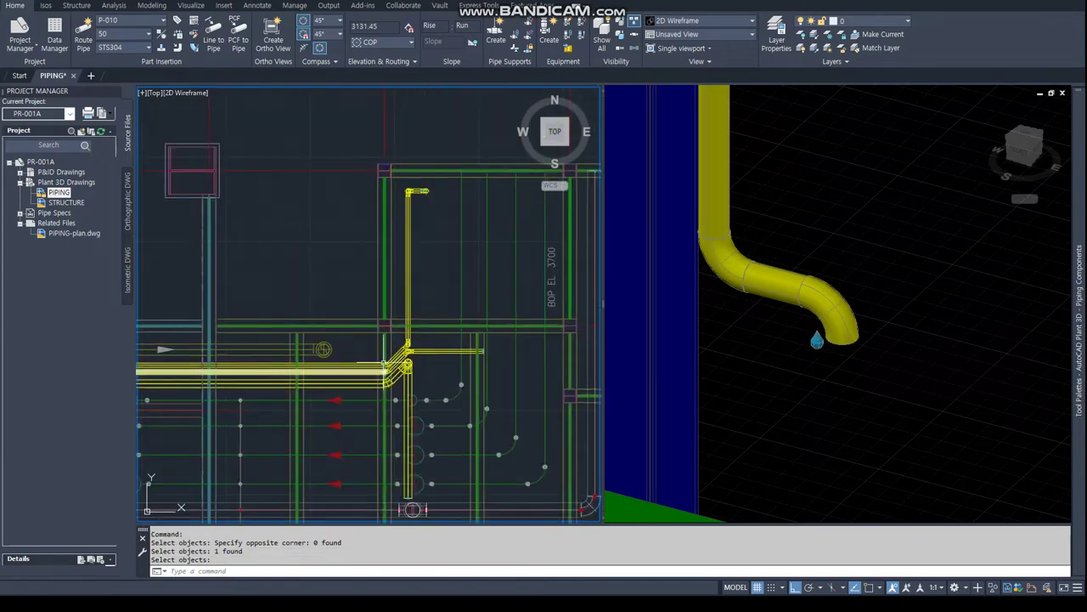
# Select the pipe on the rack and continue routing from its end
pyautogui.scroll(3, 400, 378)
pyautogui.scroll(2, 392, 382)
pyautogui.moveTo(359, 383)
pyautogui.mouseDown(button='middle')
pyautogui.moveTo(392, 383)
pyautogui.moveTo(415, 320)
pyautogui.mouseUp(button='middle')
pyautogui.scroll(3, 393, 382)
pyautogui.scroll(3, 416, 319)
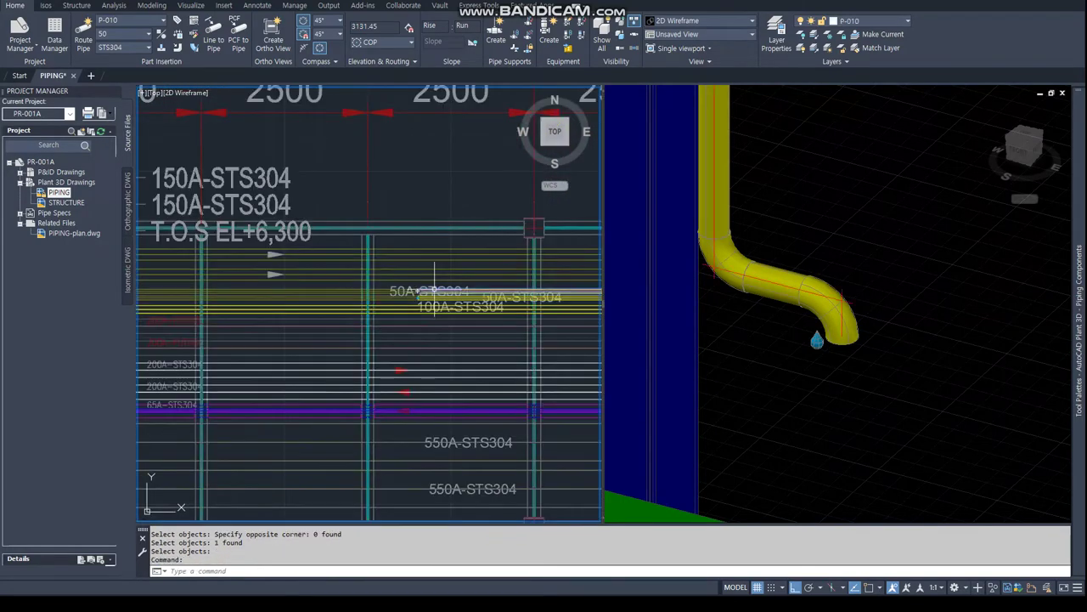
pyautogui.scroll(2, 425, 288)
pyautogui.click(437, 264)
pyautogui.click(435, 263)
# Snap the route to the elbow centre at the rack's end with CEN
pyautogui.scroll(-3, 435, 263)
pyautogui.scroll(-2, 315, 279)
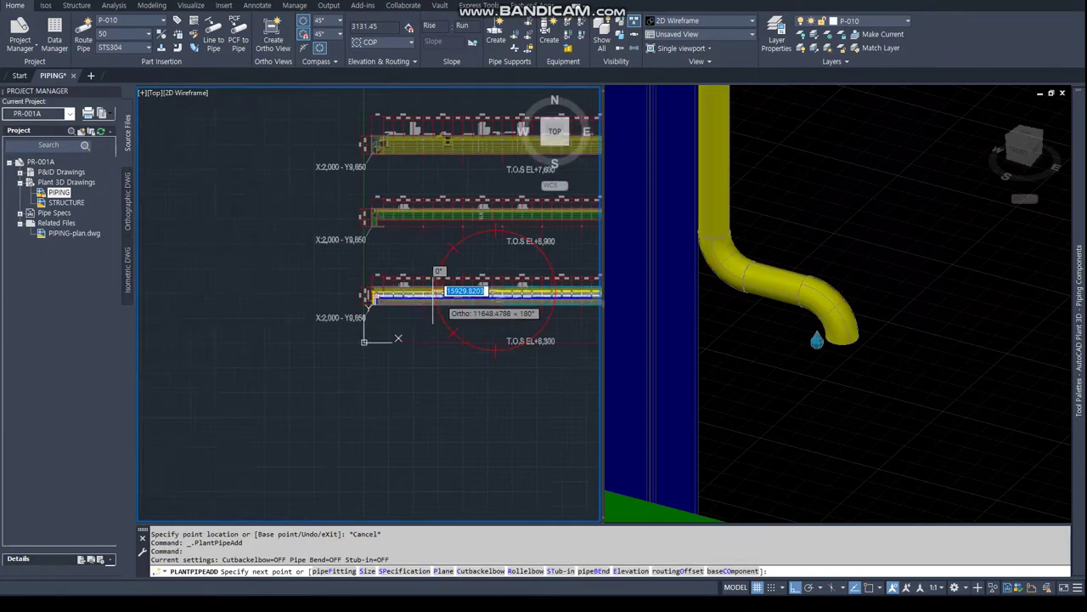
pyautogui.scroll(3, 339, 280)
pyautogui.moveTo(195, 255); pyautogui.dragTo(365, 253, button='middle')
pyautogui.scroll(3, 365, 252)
pyautogui.write('cen')
pyautogui.press('Return')
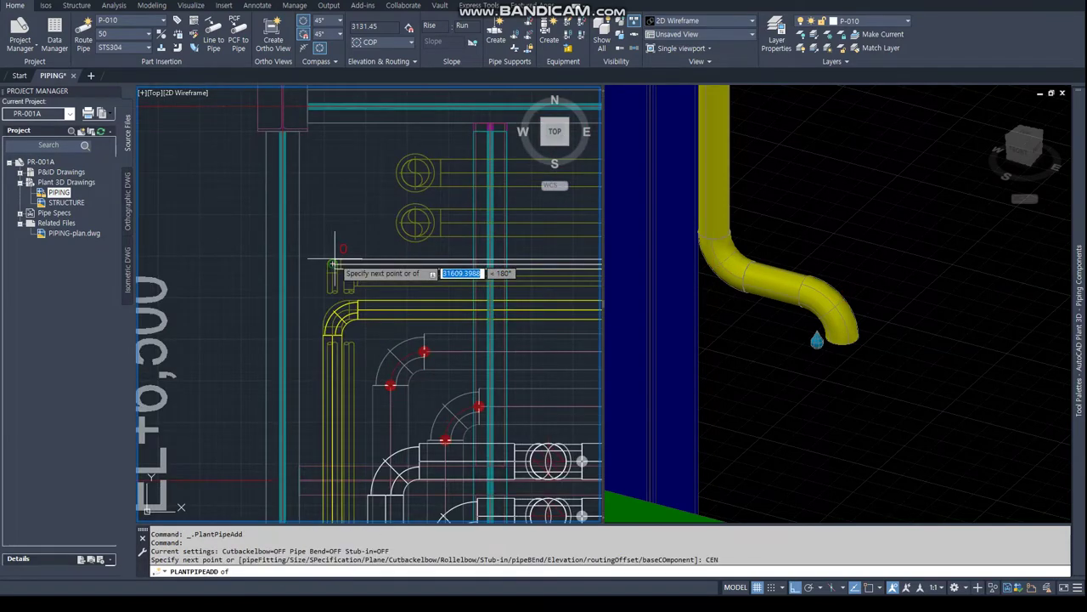
pyautogui.scroll(2, 328, 261)
pyautogui.click(321, 262)
pyautogui.scroll(-3, 321, 262)
pyautogui.scroll(-2, 255, 323)
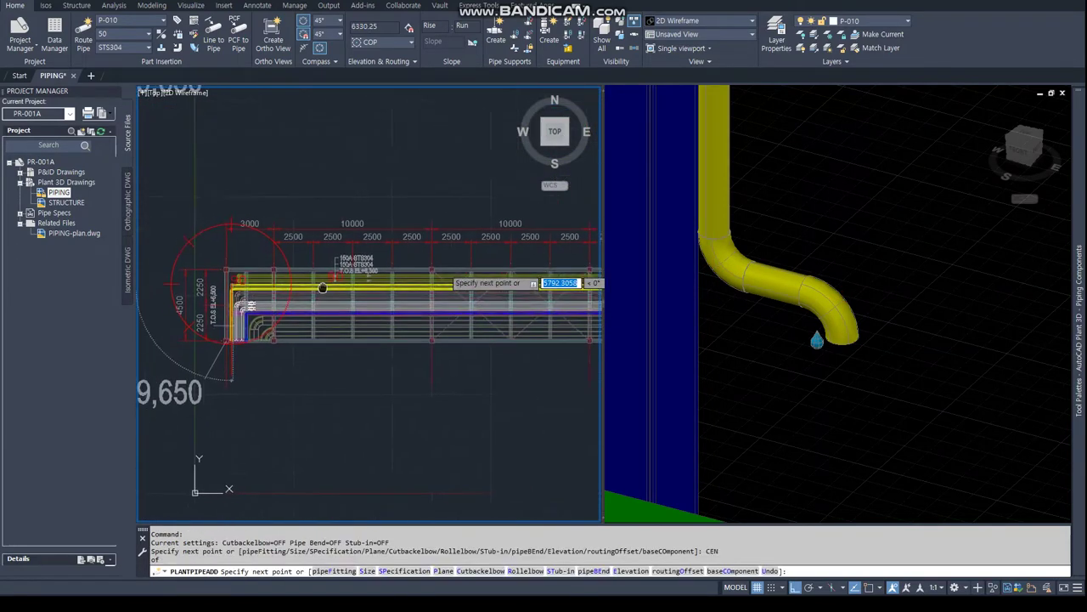
# Orbit the 3D view and commit a 200 mm run past the elbow
pyautogui.click(871, 220)
pyautogui.scroll(-3, 871, 220)
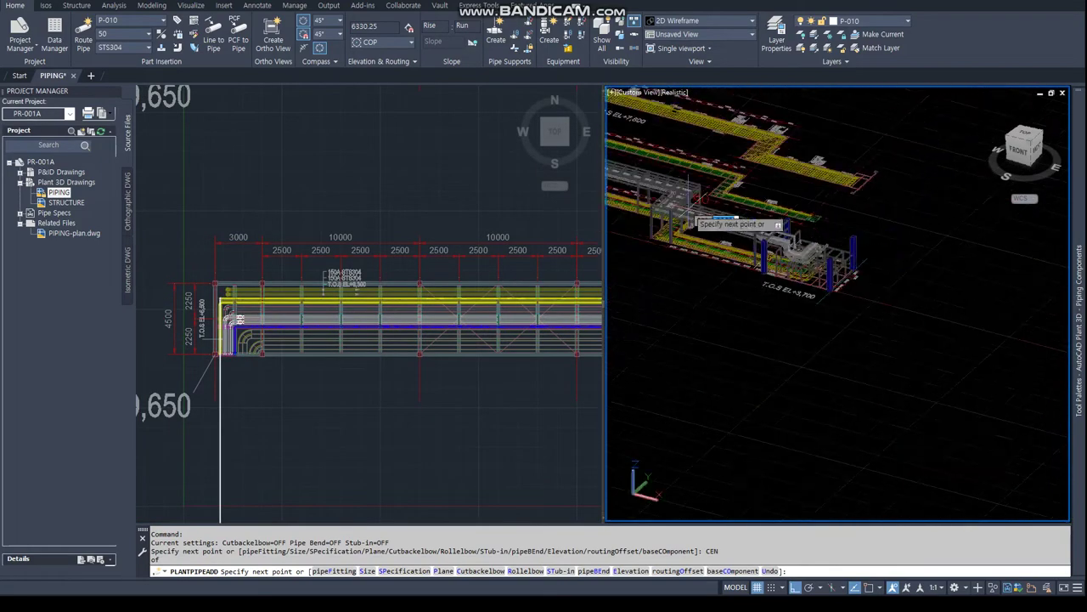
pyautogui.scroll(-2, 927, 378)
pyautogui.scroll(5, 935, 361)
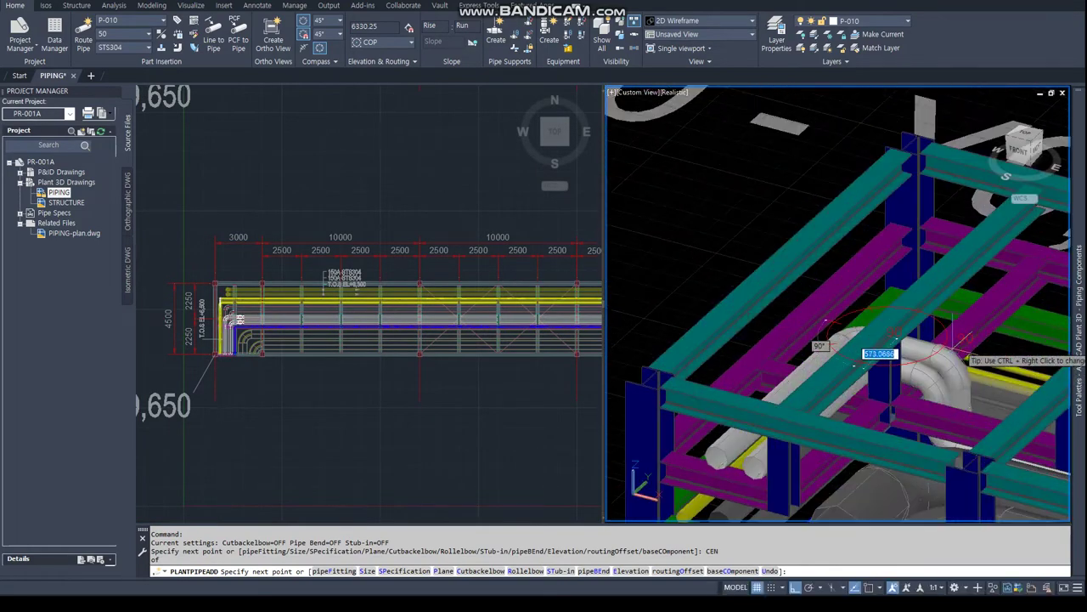
pyautogui.keyDown('shift'); pyautogui.moveTo(935, 361); pyautogui.dragTo(1032, 266, button='middle'); pyautogui.keyUp('shift')
pyautogui.scroll(4, 977, 340)
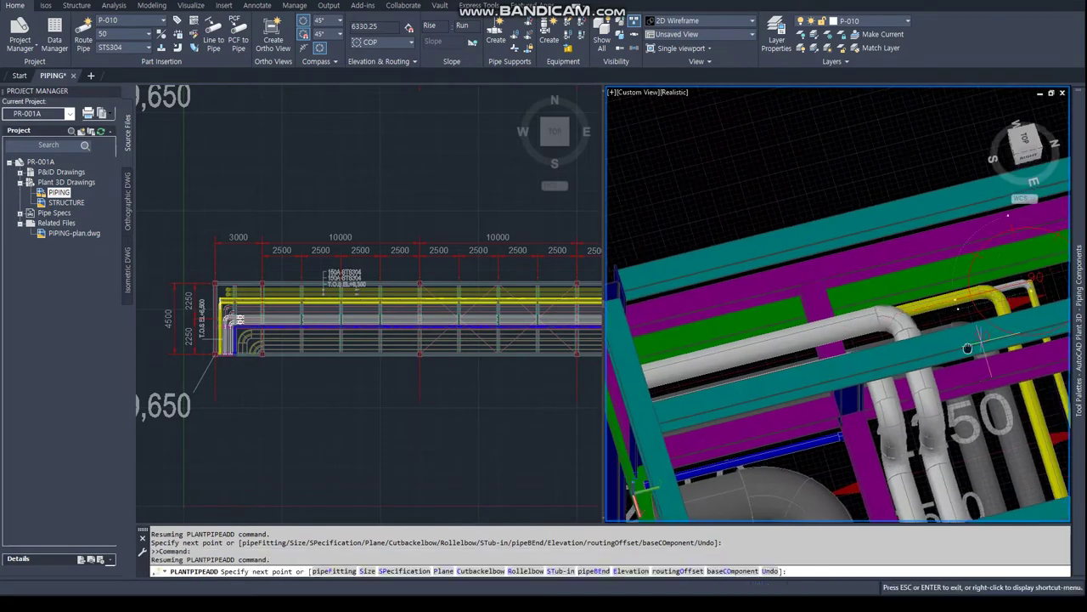
pyautogui.moveTo(977, 340)
pyautogui.keyDown('shift'); pyautogui.mouseDown(button='middle')
pyautogui.moveTo(836, 255)
pyautogui.moveTo(849, 218)
pyautogui.mouseUp(button='middle'); pyautogui.keyUp('shift')
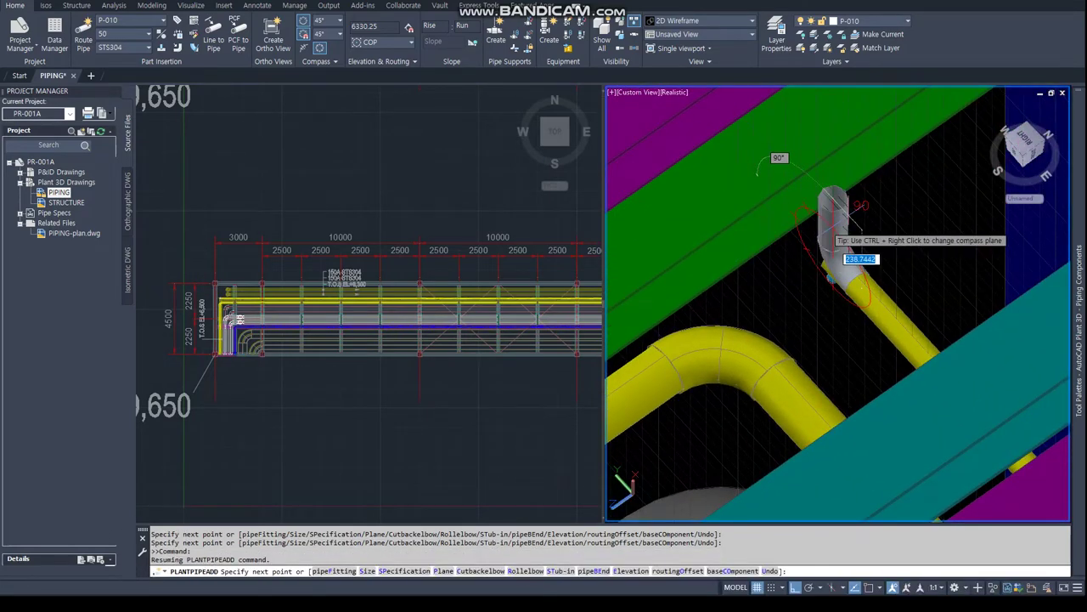
pyautogui.press('Return')
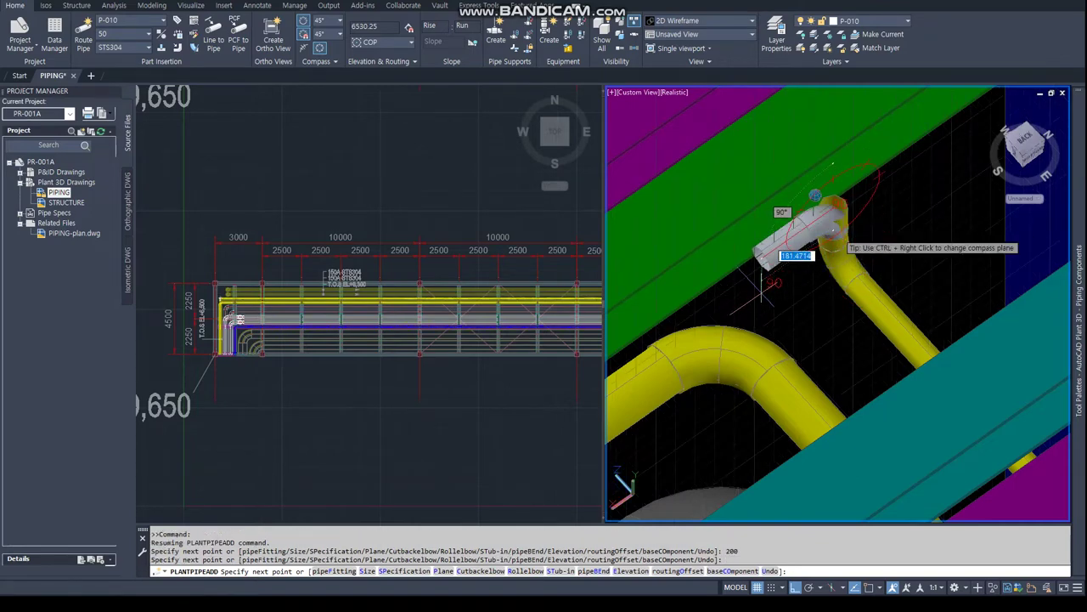
# Try the perpendicular snap in plan, then end the pipe route
pyautogui.click(276, 400)
pyautogui.scroll(5, 234, 372)
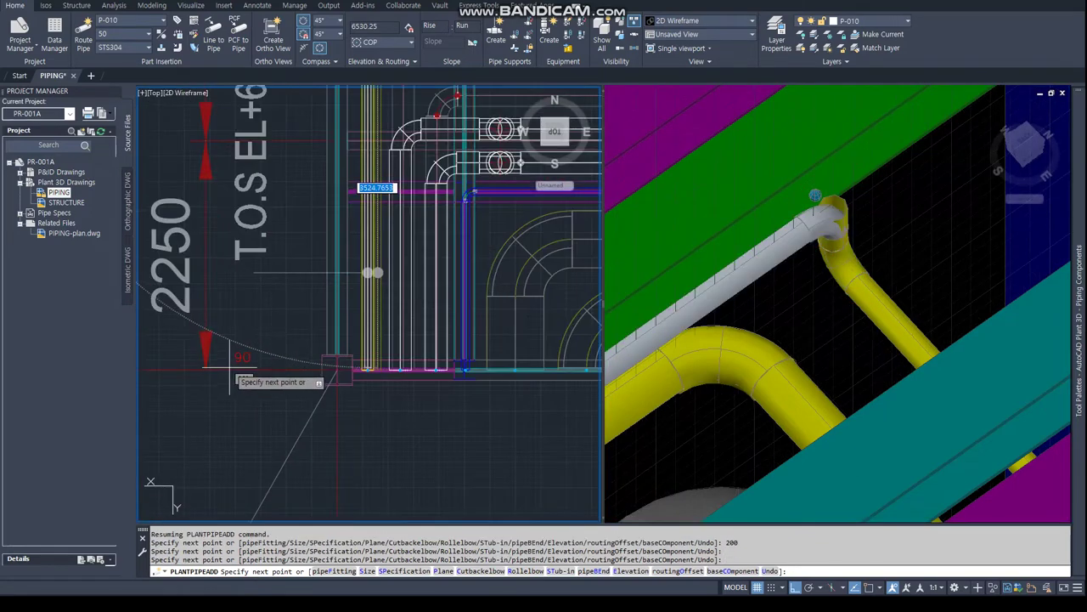
pyautogui.write('PER')
pyautogui.press('Return')
pyautogui.press('Escape')
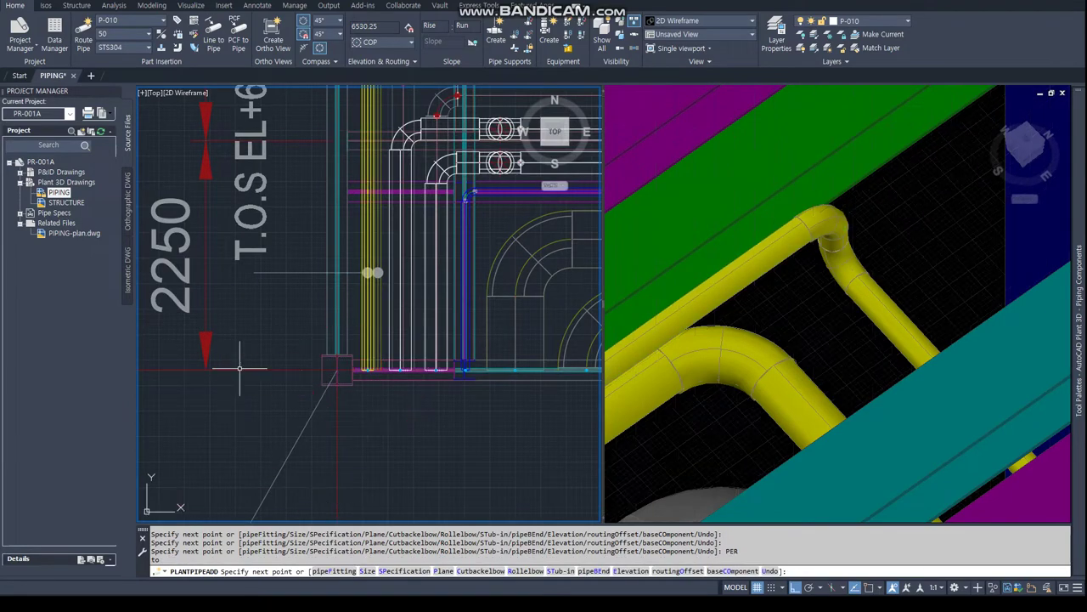
# Select the newly routed pipe in 3D to check it, then clear the selection
pyautogui.click(828, 297)
pyautogui.click(829, 298)
pyautogui.scroll(-5, 708, 369)
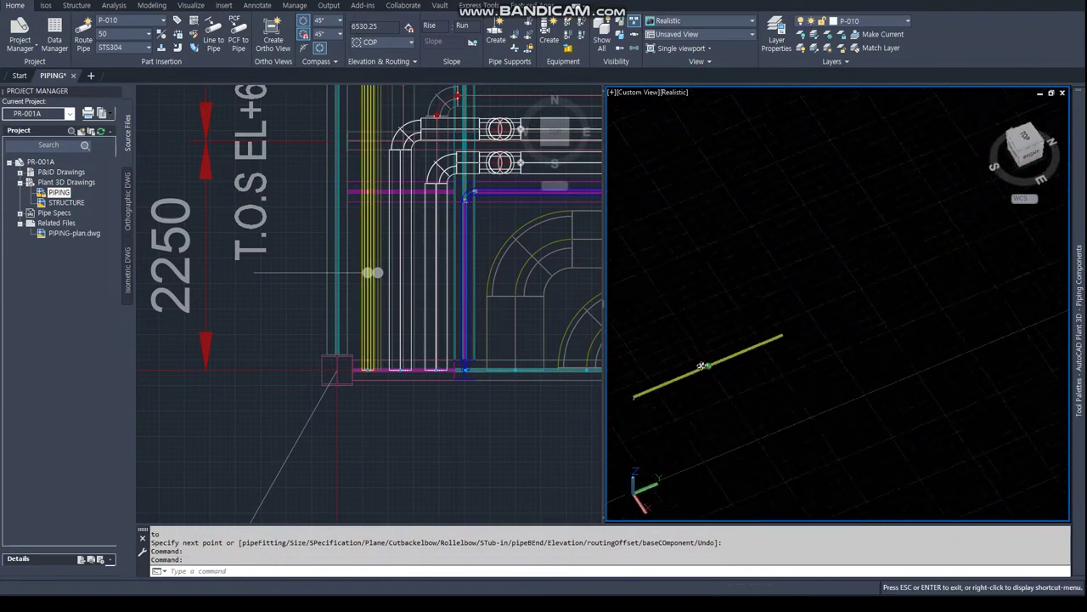
pyautogui.scroll(5, 707, 368)
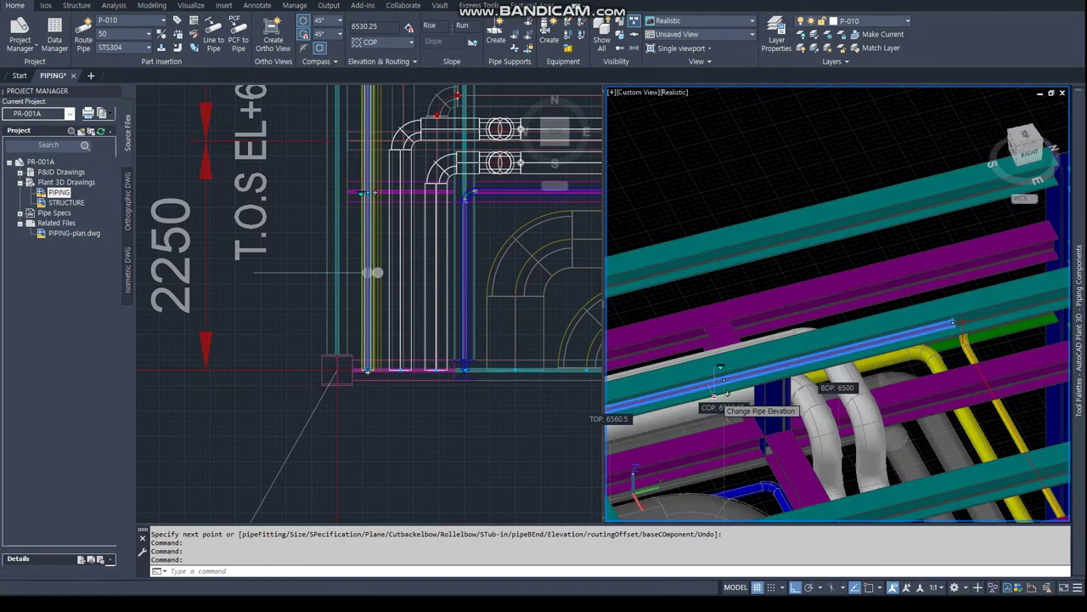
pyautogui.press('Escape')
pyautogui.press('Escape')
pyautogui.click(344, 291)
pyautogui.scroll(-5, 344, 290)
# Continue routing from the P-009 pipe end with the perpendicular snap active
pyautogui.scroll(4, 495, 287)
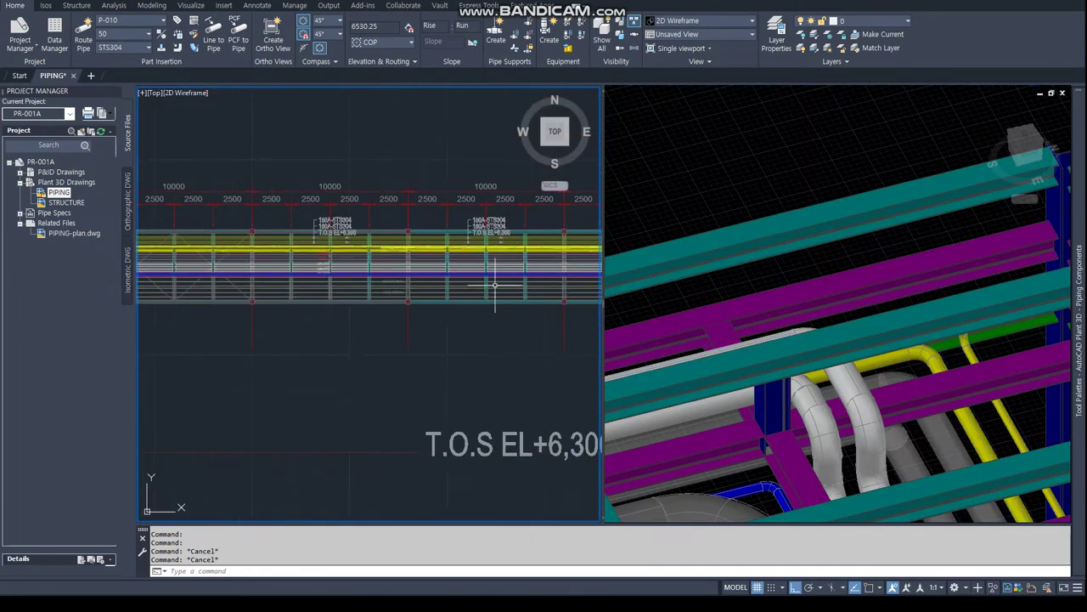
pyautogui.scroll(6, 496, 287)
pyautogui.click(439, 259)
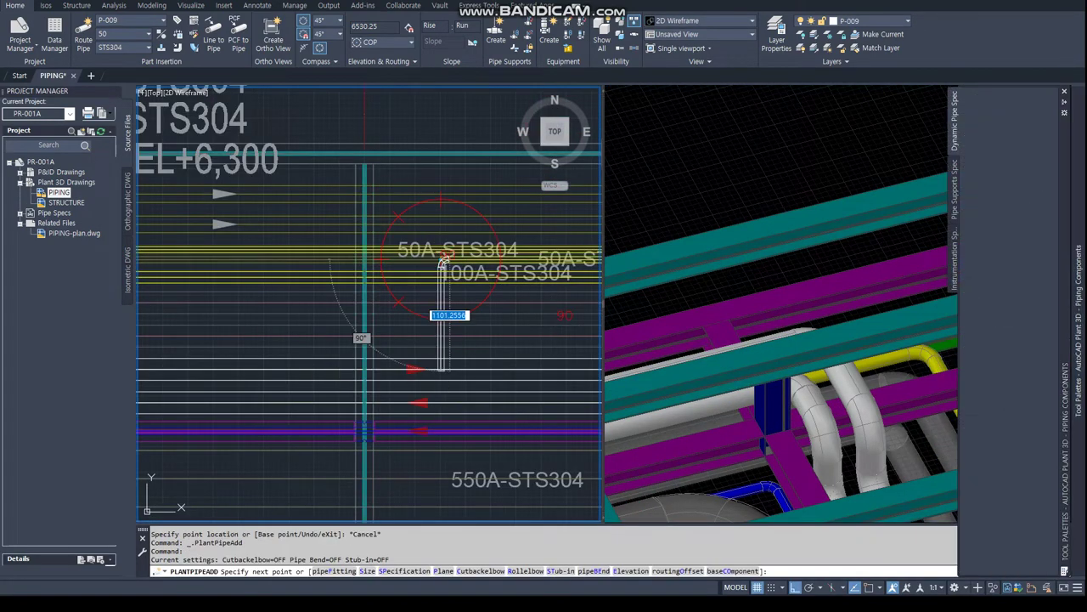
pyautogui.scroll(-5, 451, 311)
pyautogui.moveTo(309, 294); pyautogui.dragTo(498, 305, button='middle')
pyautogui.scroll(5, 353, 259)
pyautogui.scroll(3, 351, 242)
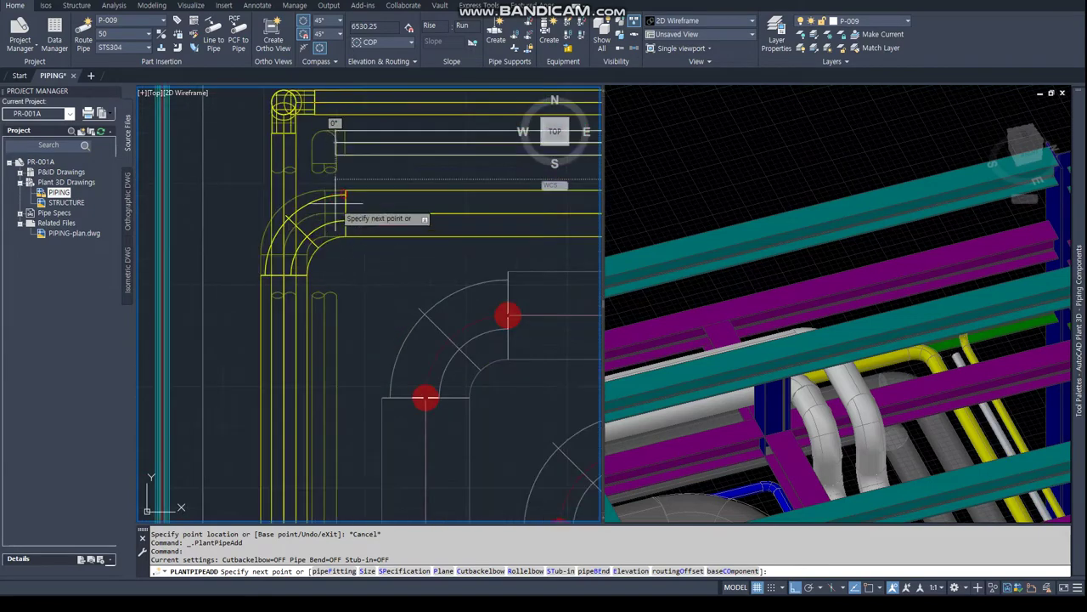
pyautogui.write('PER')
pyautogui.press('Return')
# Rise 200 mm vertically, then end the run perpendicular to the adjacent pipe
pyautogui.scroll(3, 999, 358)
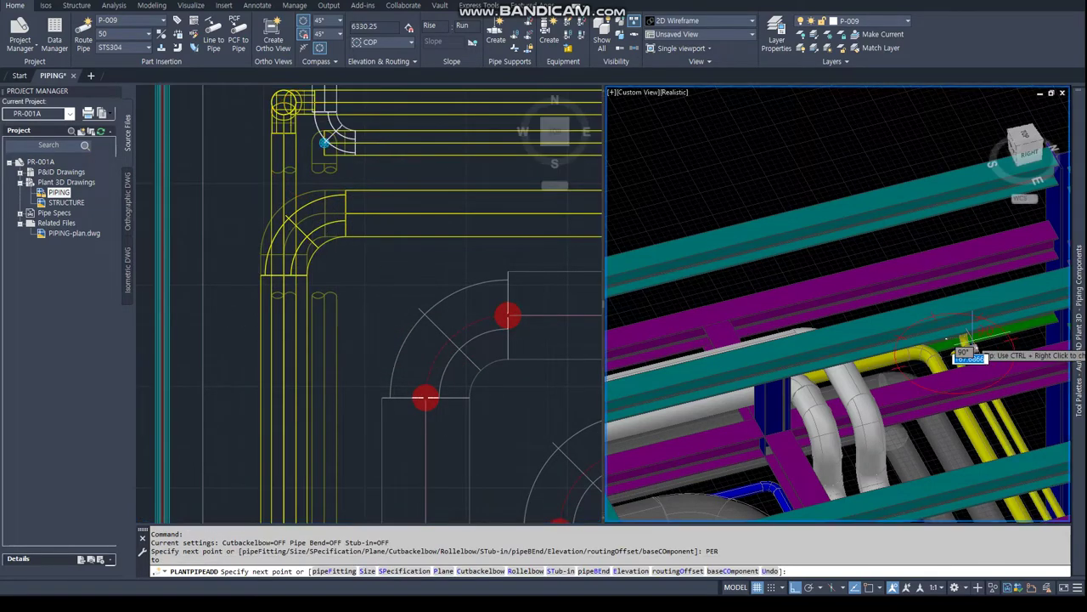
pyautogui.keyDown('shift'); pyautogui.moveTo(999, 357); pyautogui.dragTo(911, 318, button='middle'); pyautogui.keyUp('shift')
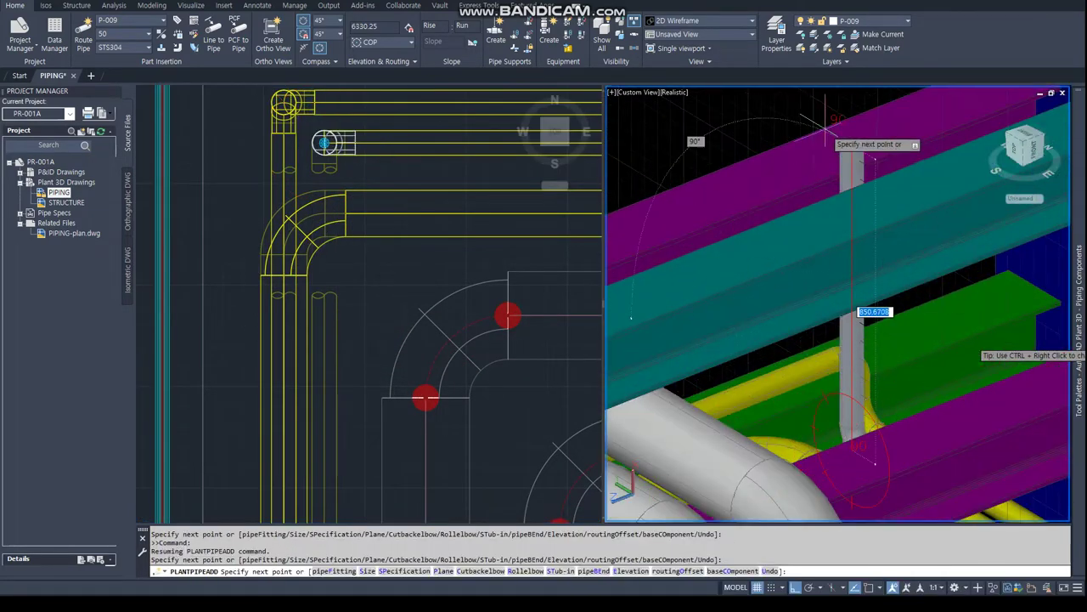
pyautogui.write('200')
pyautogui.press('Return')
pyautogui.click(388, 273)
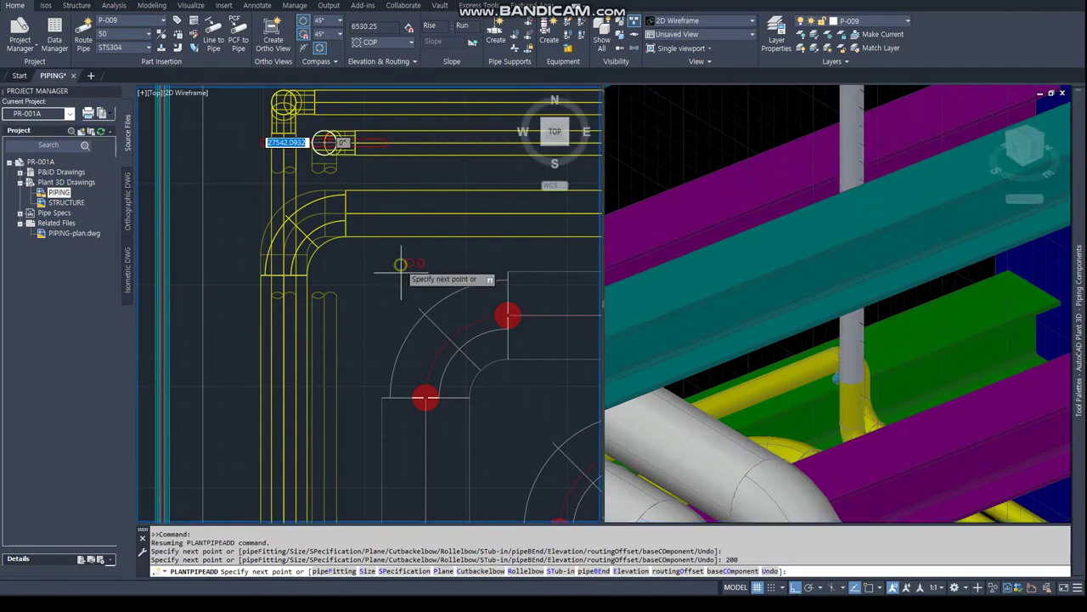
pyautogui.scroll(-3, 384, 299)
pyautogui.write('per')
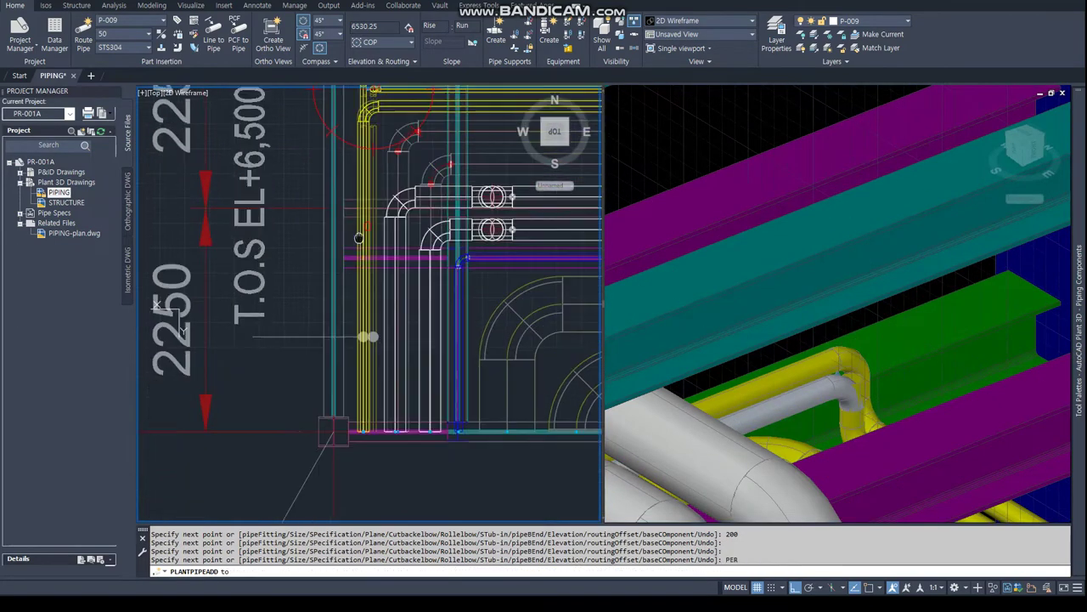
pyautogui.press('Return')
pyautogui.click(289, 419)
# Create new line number P-011 with pipe size 150
pyautogui.scroll(-5, 286, 417)
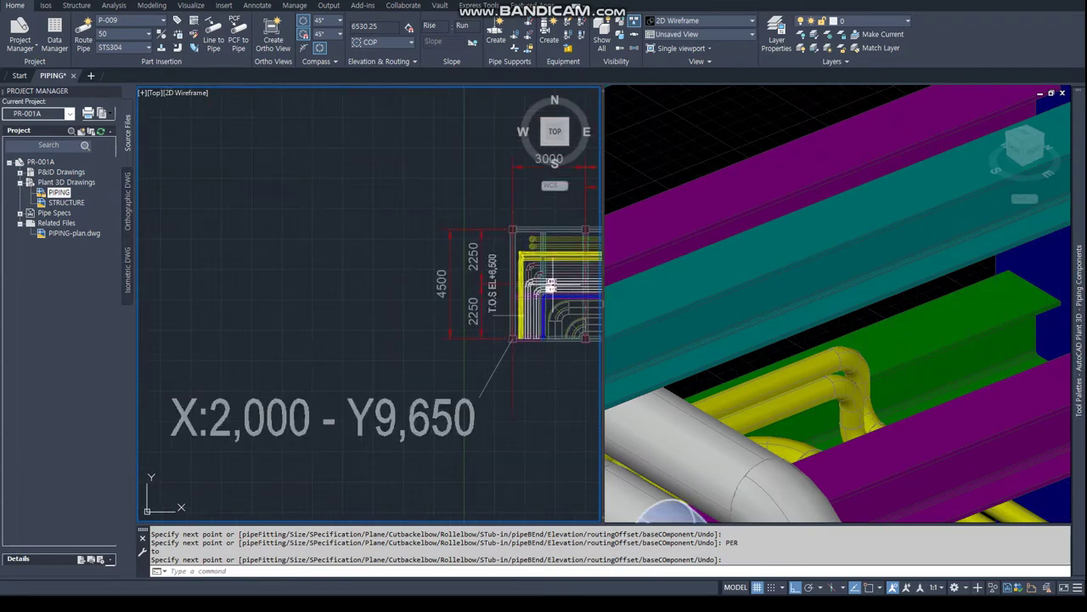
pyautogui.scroll(3, 245, 257)
pyautogui.scroll(2, 340, 280)
pyautogui.scroll(2, 383, 289)
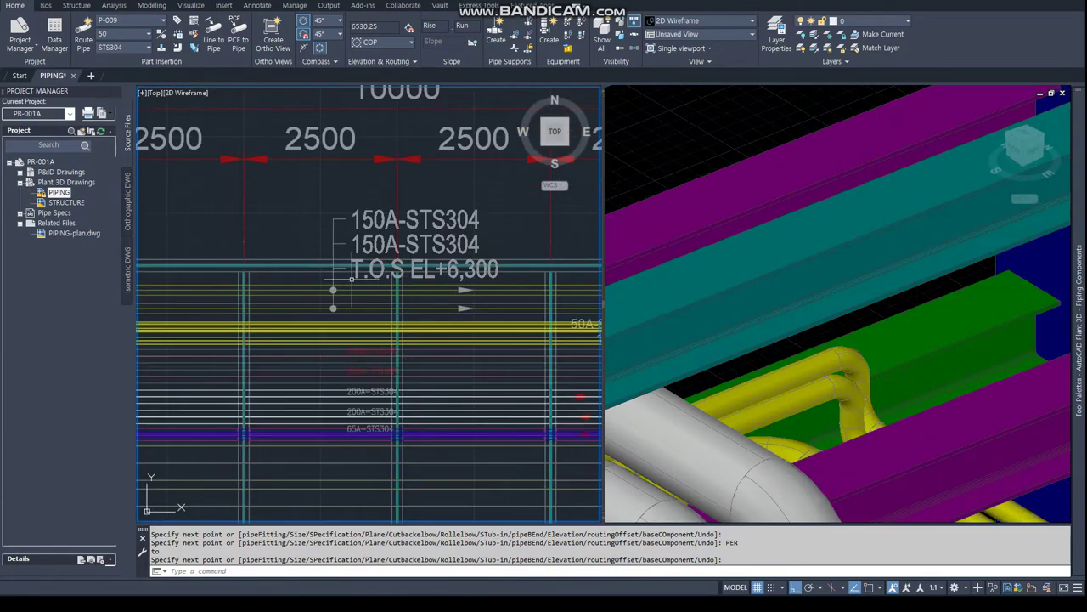
pyautogui.scroll(2, 393, 291)
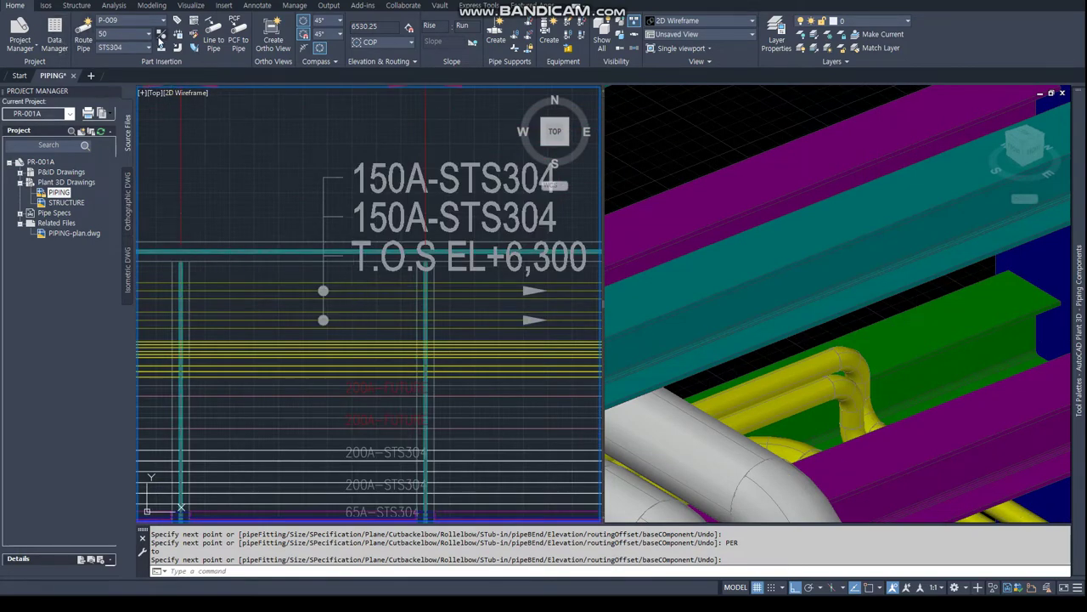
pyautogui.click(119, 23)
pyautogui.click(123, 32)
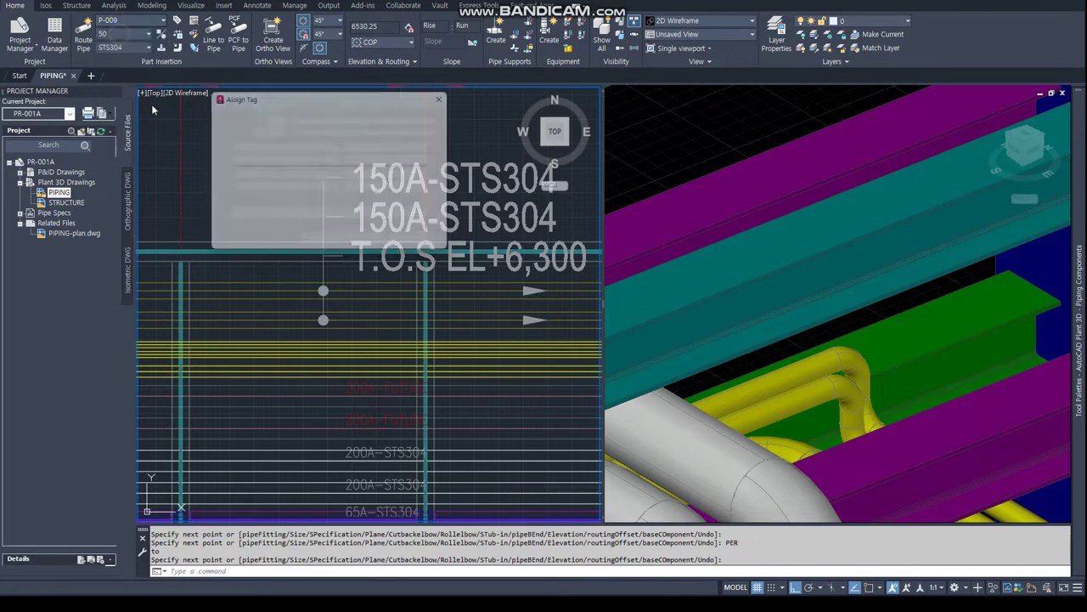
pyautogui.press('Tab')
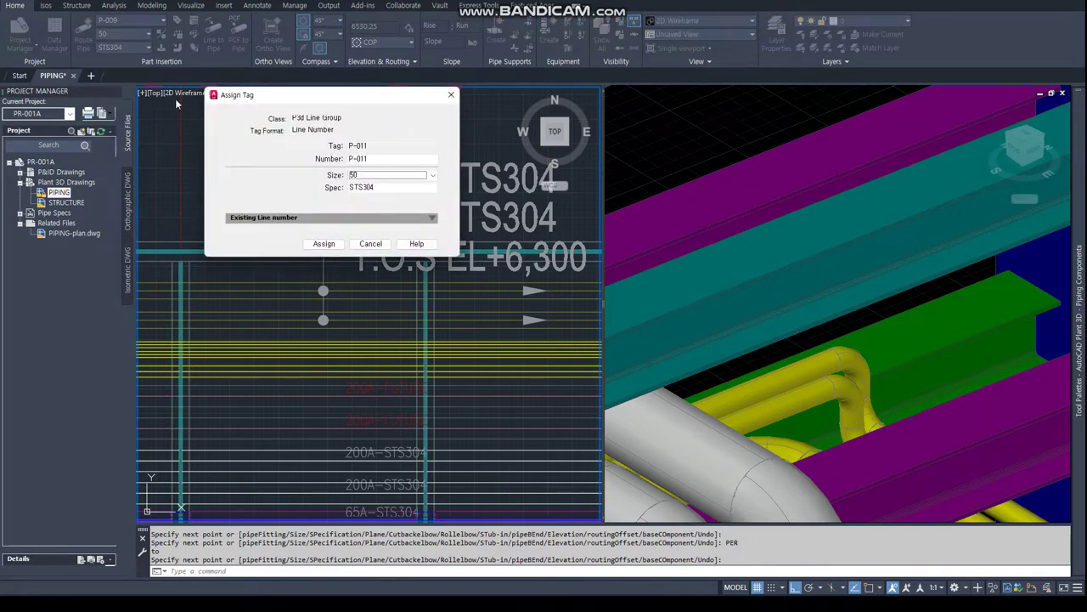
pyautogui.moveTo(259, 97); pyautogui.dragTo(274, 304)
pyautogui.click(446, 383)
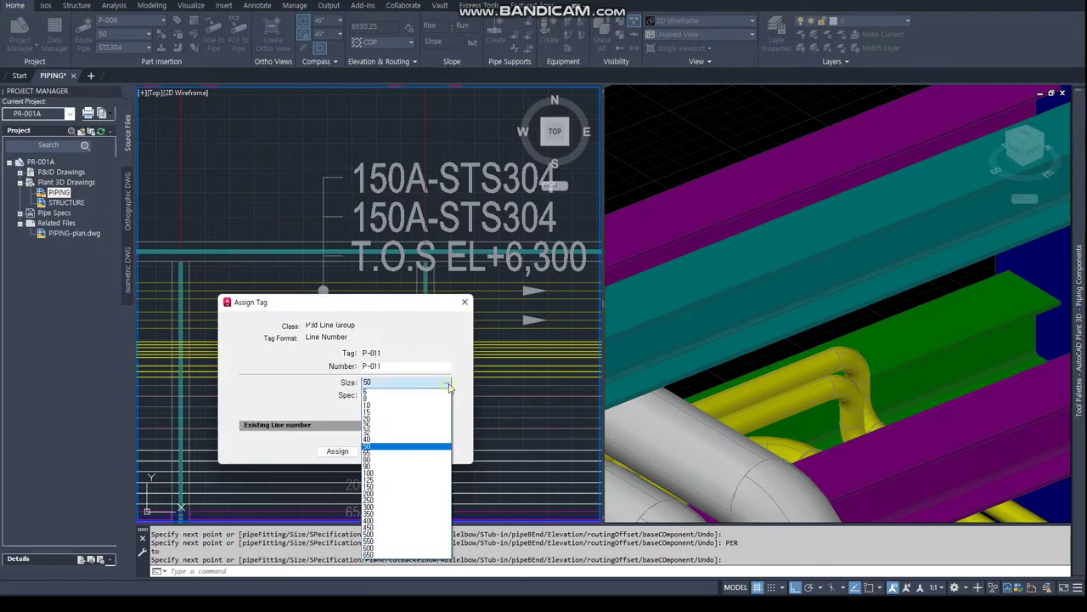
pyautogui.click(385, 487)
pyautogui.click(337, 452)
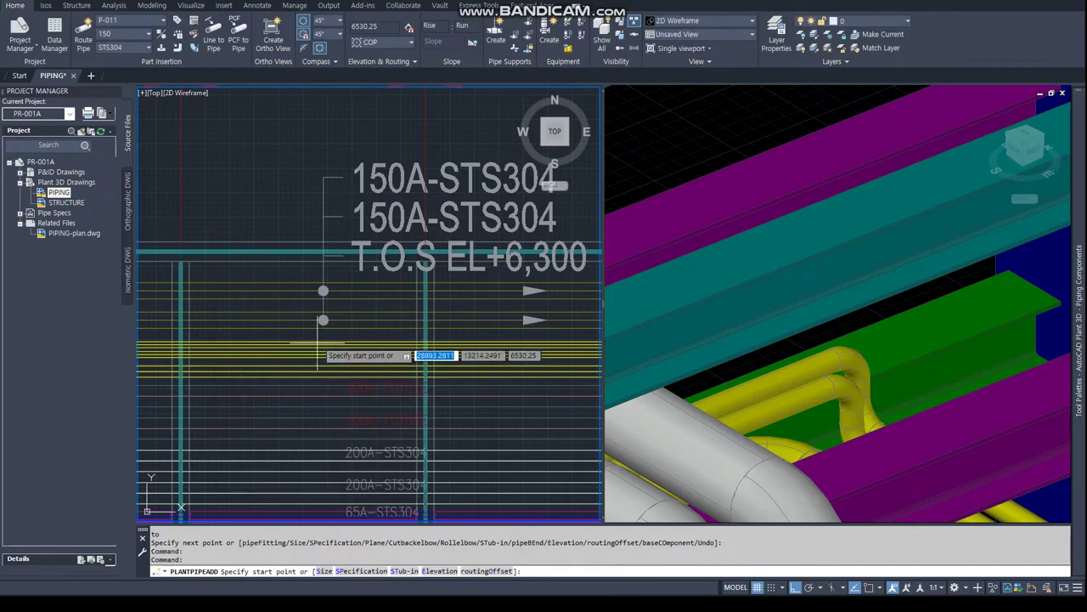
# Route a straight 150 pipe for P-011 beside the 150A-STS304 label using NEA snap
pyautogui.write('NEA')
pyautogui.press('Return')
pyautogui.click(344, 319)
pyautogui.click(481, 320)
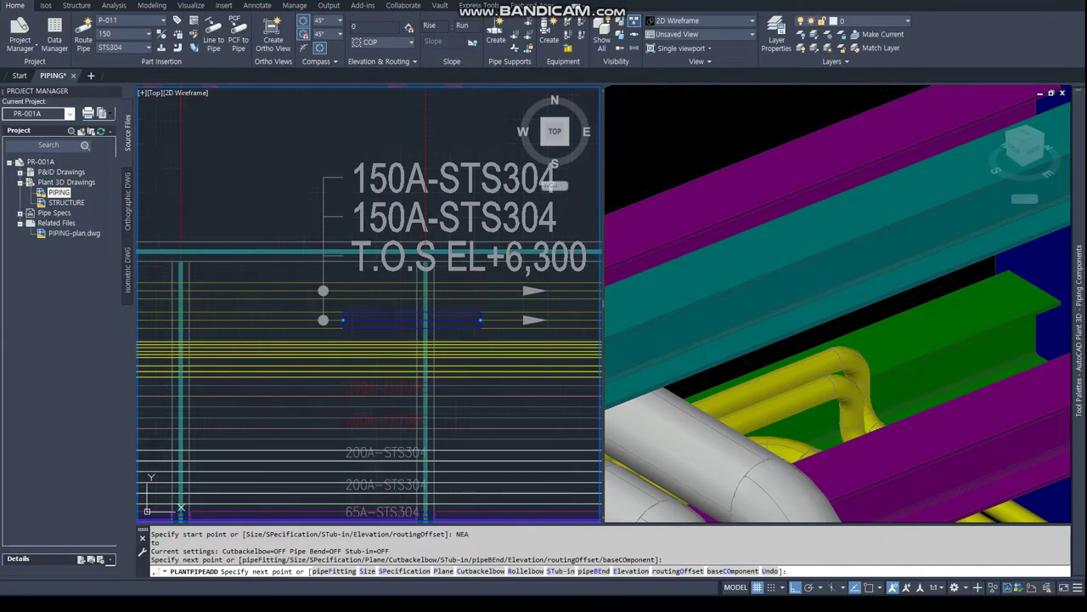
pyautogui.press('Escape')
pyautogui.press('Escape')
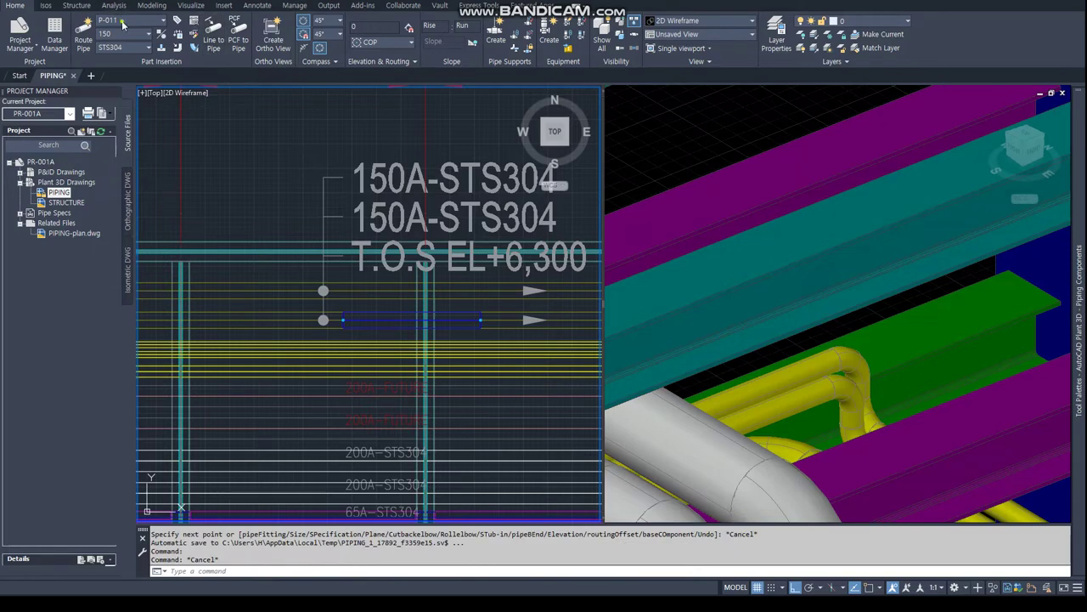
# Create line number P-012 and start routing its pipe
pyautogui.click(122, 23)
pyautogui.click(125, 37)
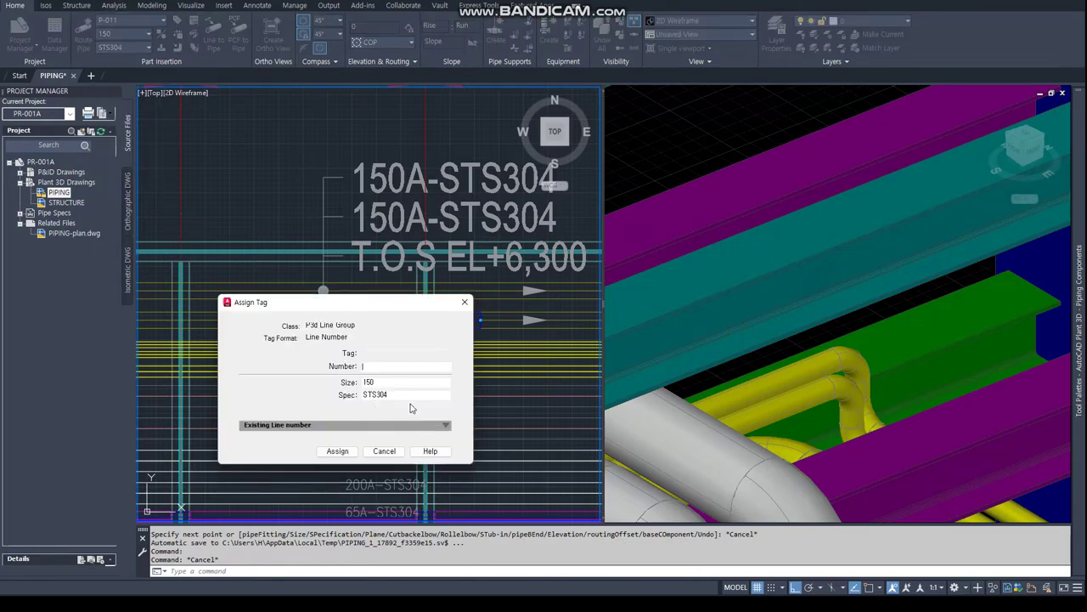
pyautogui.click(338, 451)
pyautogui.click(348, 289)
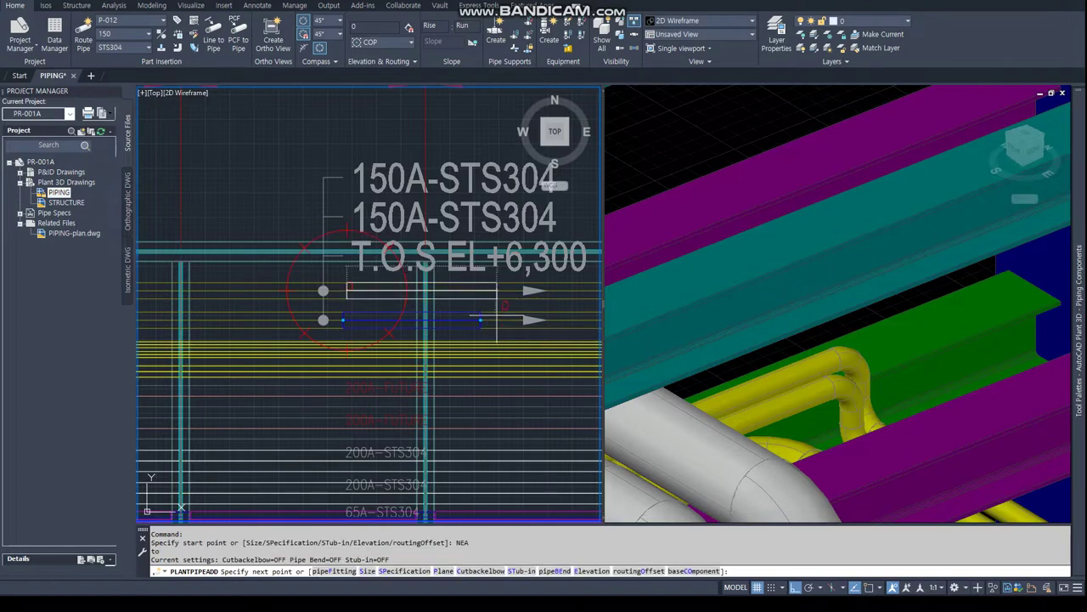
# Place the end of the P-012 pipe, finish routing, and orbit to see the whole rack
pyautogui.click(496, 290)
pyautogui.press('Escape')
pyautogui.scroll(-5, 767, 358)
pyautogui.scroll(-3, 767, 358)
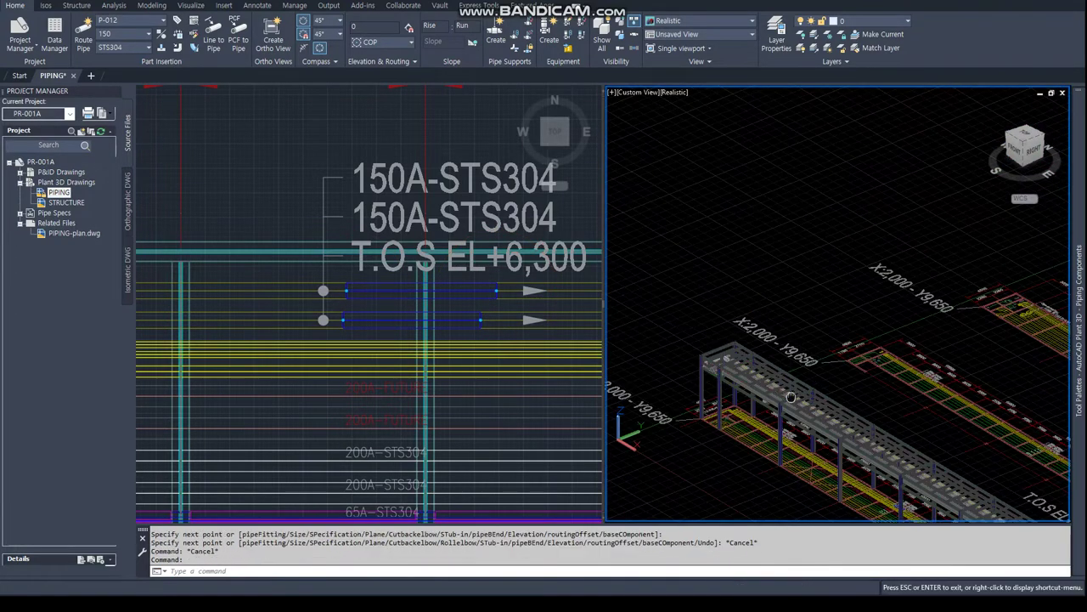
pyautogui.keyDown('shift'); pyautogui.moveTo(790, 383); pyautogui.dragTo(810, 406, button='middle'); pyautogui.keyUp('shift')
pyautogui.press('Escape')
pyautogui.scroll(6, 841, 403)
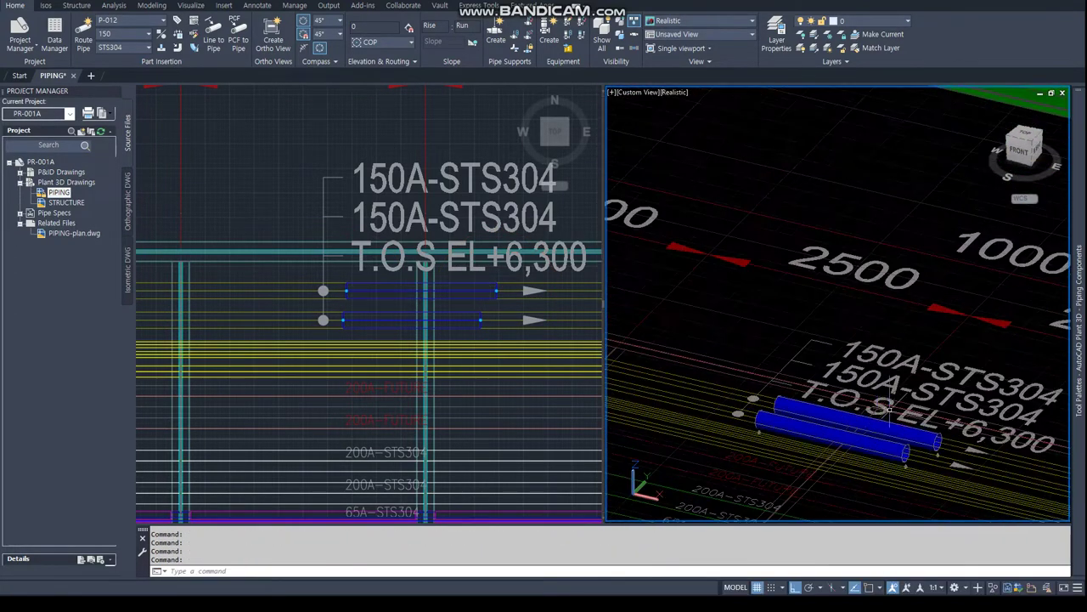
# Set the elevation of both new 150 mm pipes to 6300
pyautogui.click(897, 397)
pyautogui.write('6300')
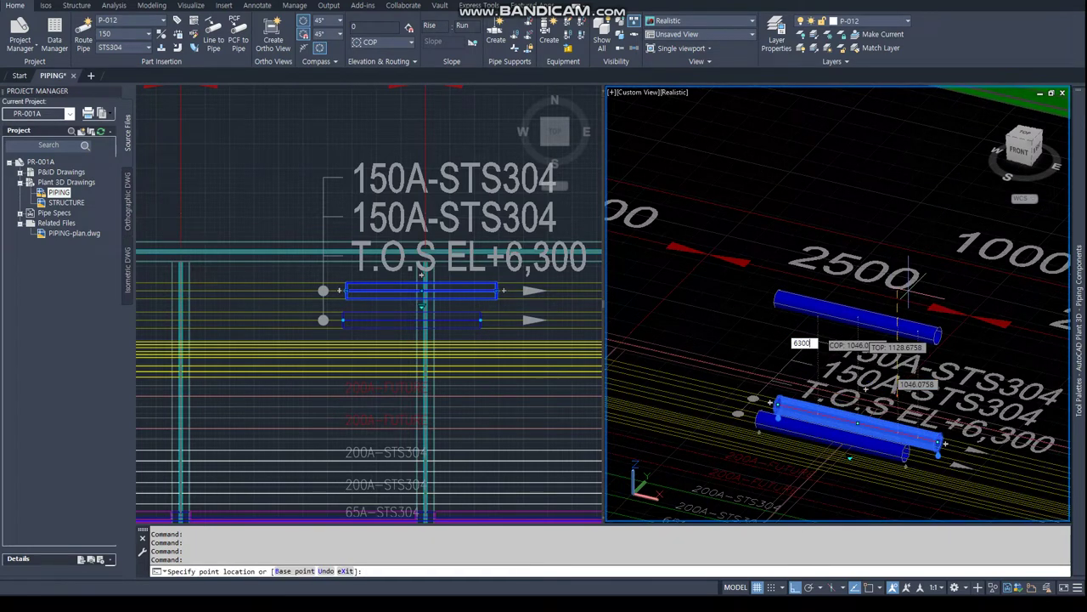
pyautogui.press('Return')
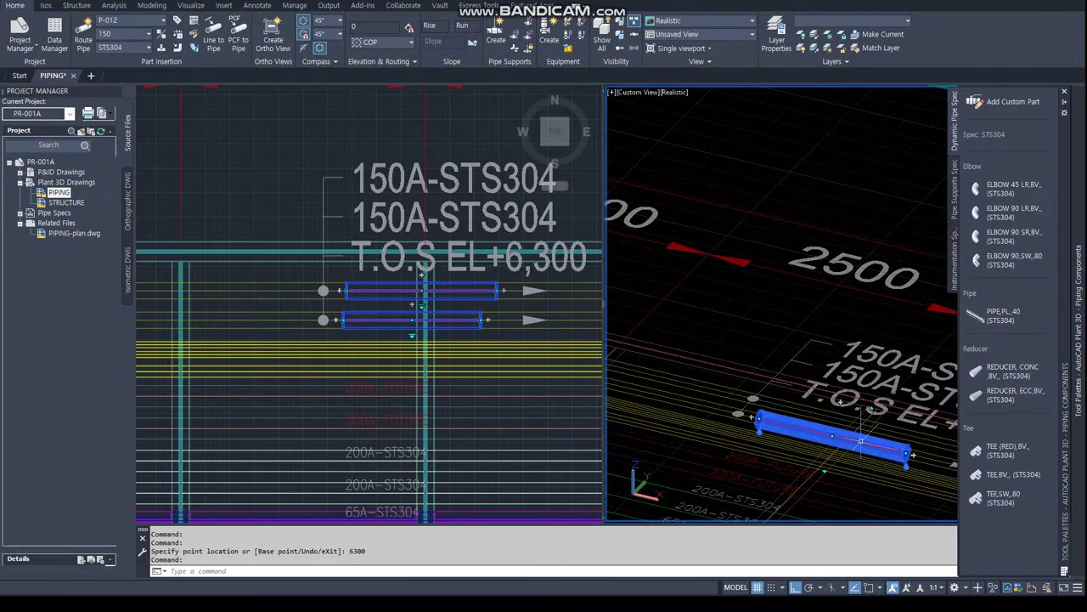
pyautogui.click(871, 409)
pyautogui.write('63')
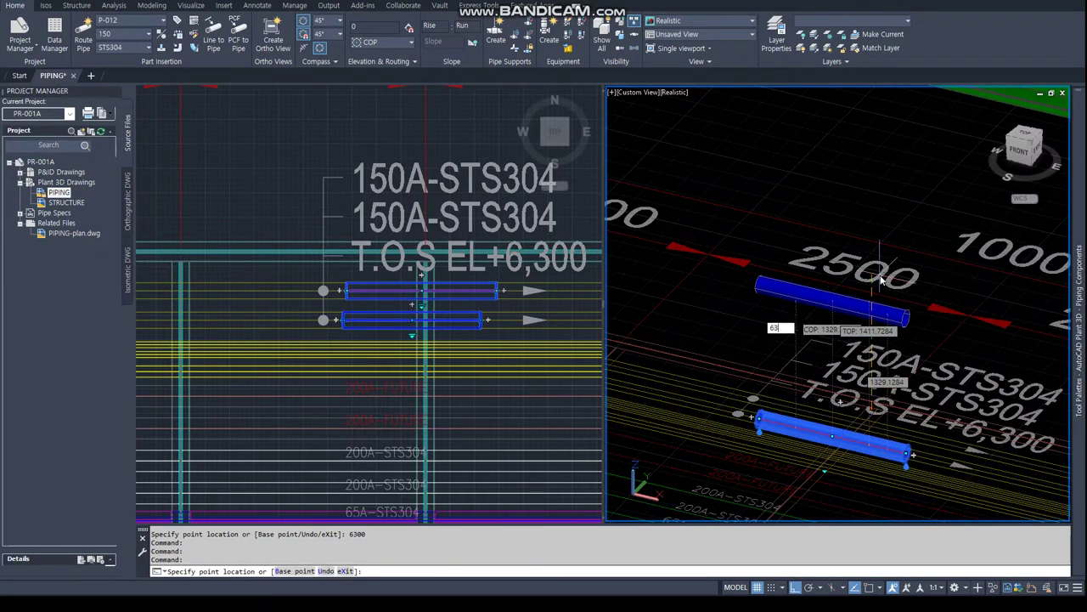
pyautogui.write('00')
pyautogui.press('Return')
pyautogui.click(357, 308)
# Continue line P-011 from its end to a PER-snapped point, adding a 90° elbow
pyautogui.press('Escape')
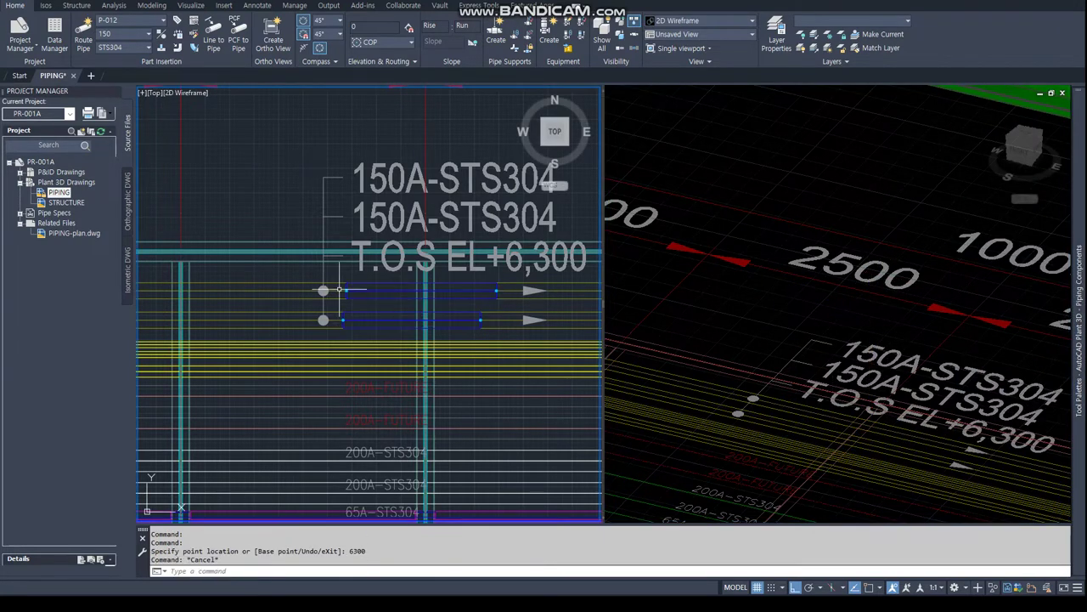
pyautogui.click(339, 289)
pyautogui.scroll(-3, 339, 289)
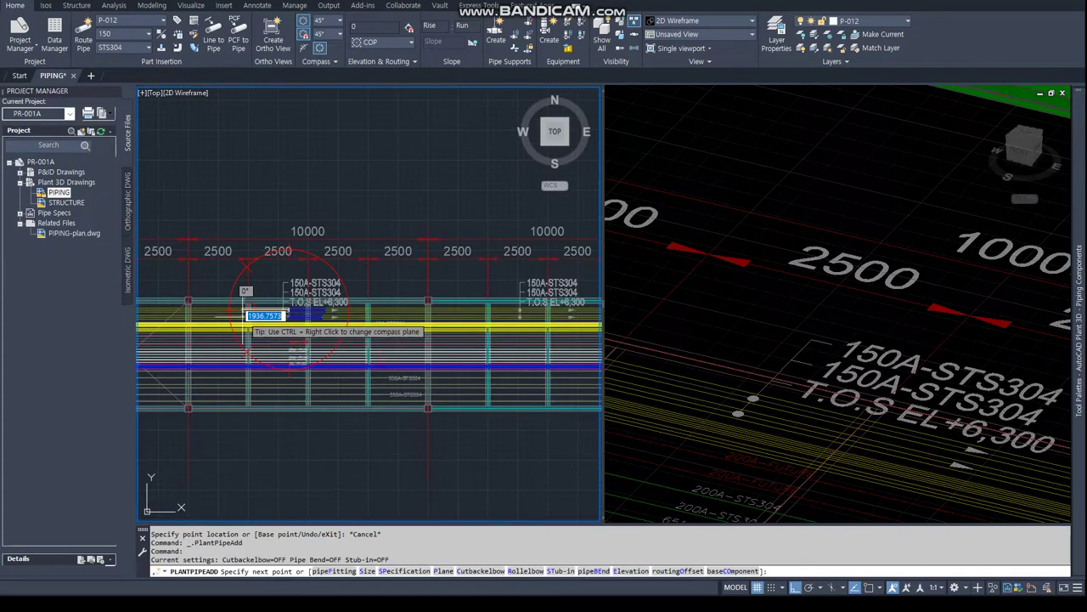
pyautogui.scroll(2, 461, 315)
pyautogui.scroll(2, 497, 304)
pyautogui.scroll(2, 497, 304)
pyautogui.scroll(4, 188, 246)
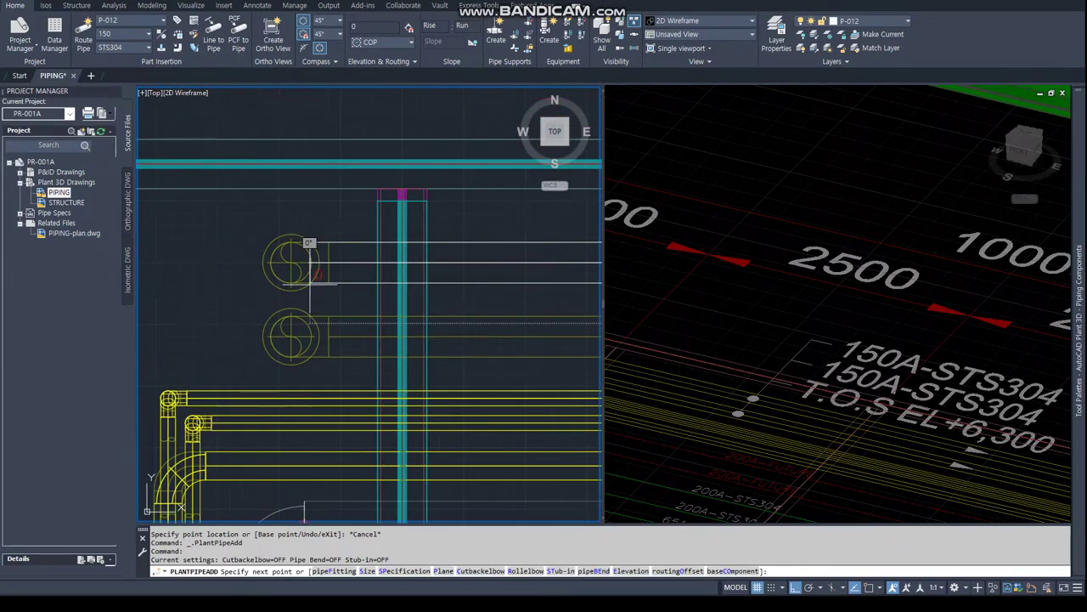
pyautogui.write('PER')
pyautogui.press('Return')
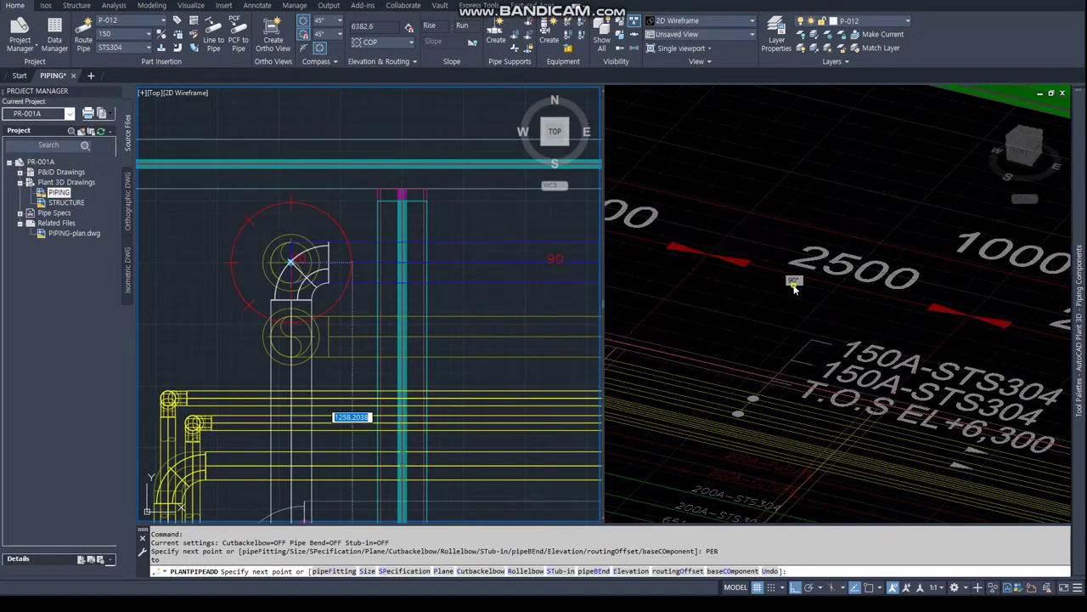
pyautogui.scroll(-5, 595, 340)
pyautogui.click(742, 309)
pyautogui.scroll(-4, 742, 309)
pyautogui.scroll(-2, 713, 315)
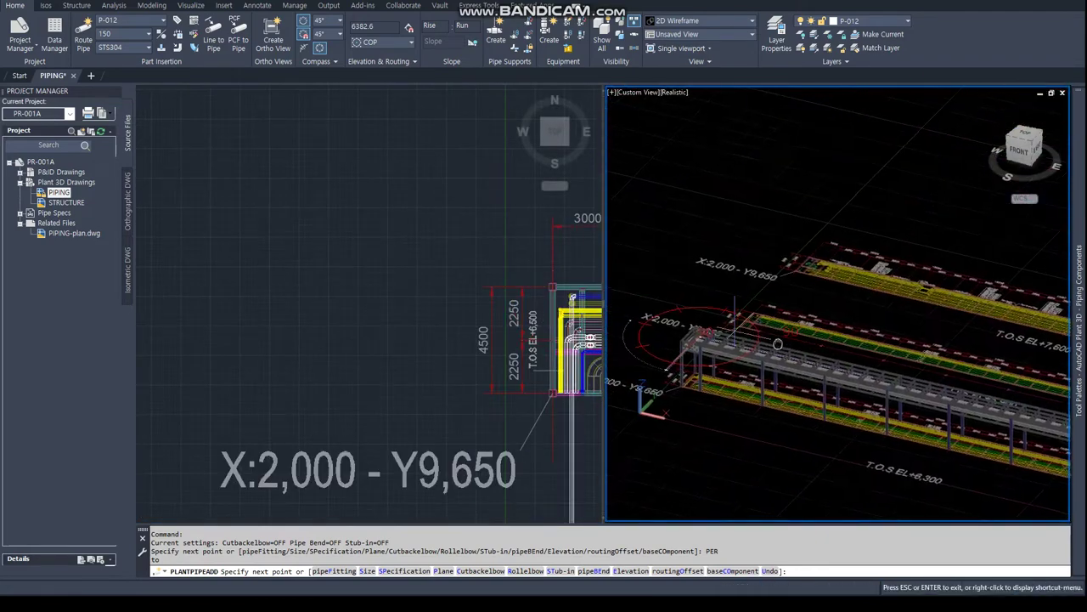
pyautogui.click(615, 291)
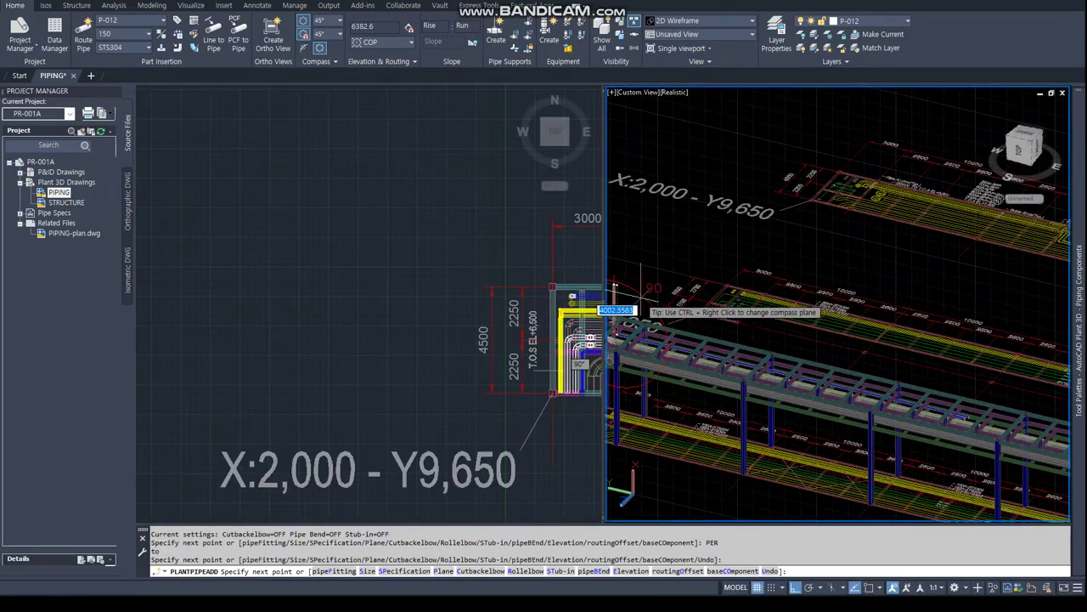
pyautogui.scroll(2, 646, 293)
pyautogui.scroll(2, 722, 316)
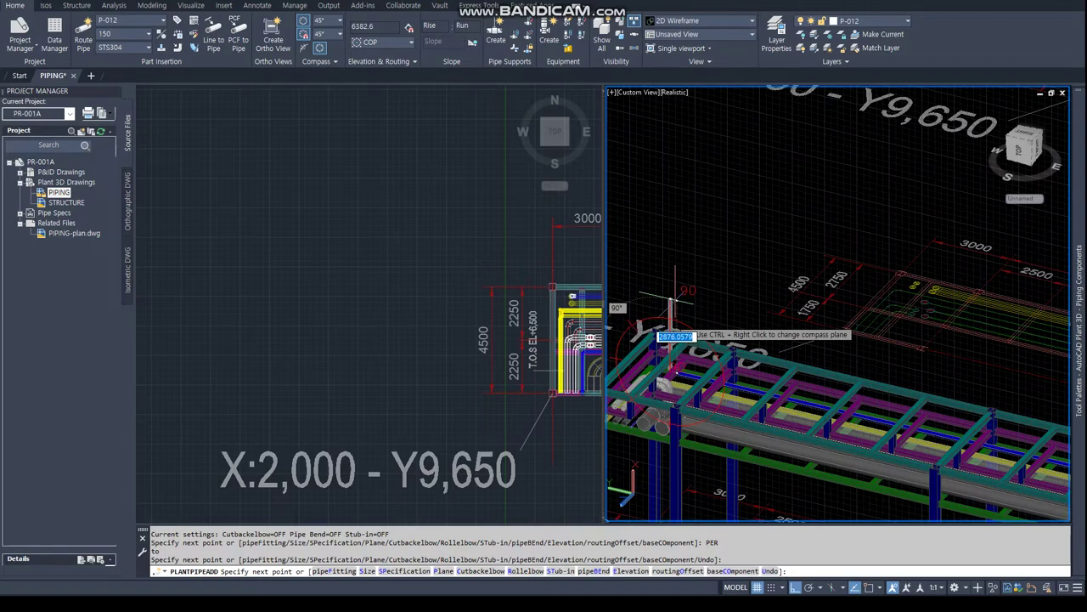
pyautogui.scroll(-3, 671, 304)
pyautogui.press('Escape')
pyautogui.press('Escape')
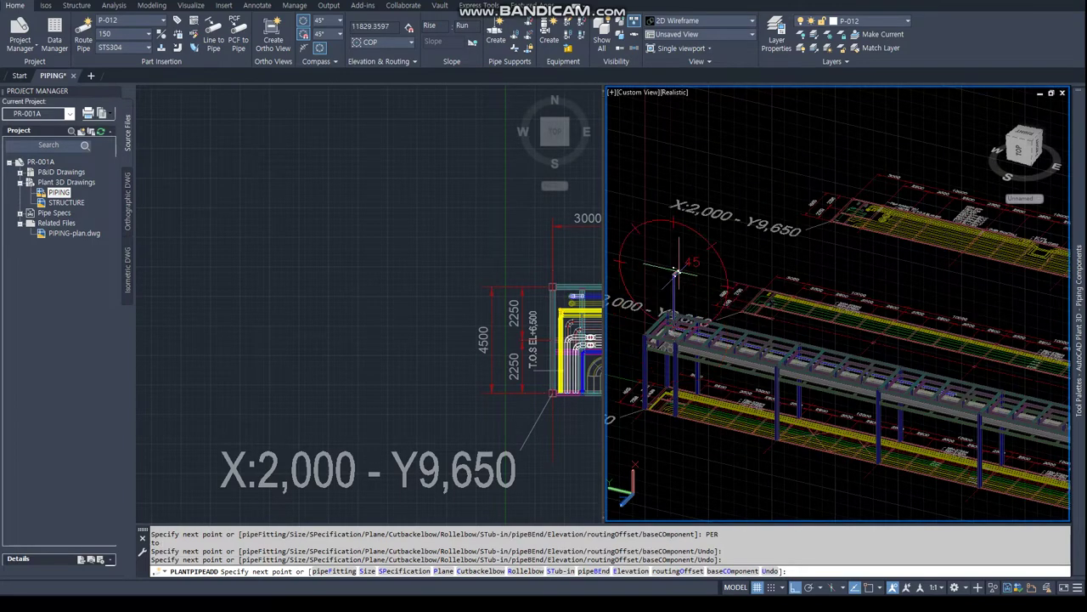
# Route another pipe end with a PER snap into a 45° offset rising to a vertical riser
pyautogui.scroll(2, 680, 331)
pyautogui.scroll(-4, 841, 265)
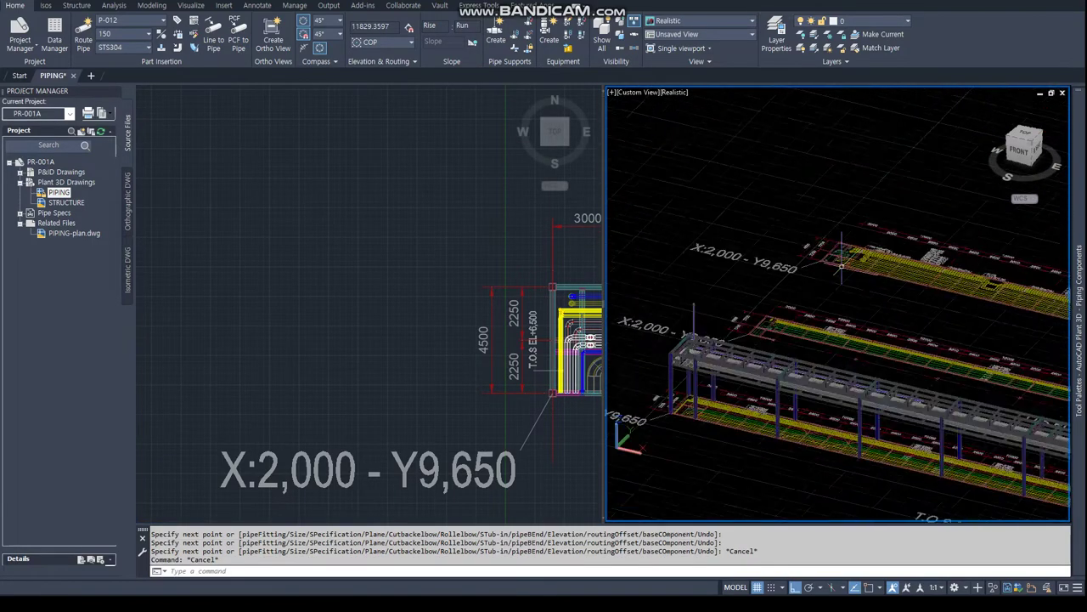
pyautogui.click(523, 395)
pyautogui.moveTo(523, 395); pyautogui.dragTo(524, 301, button='middle')
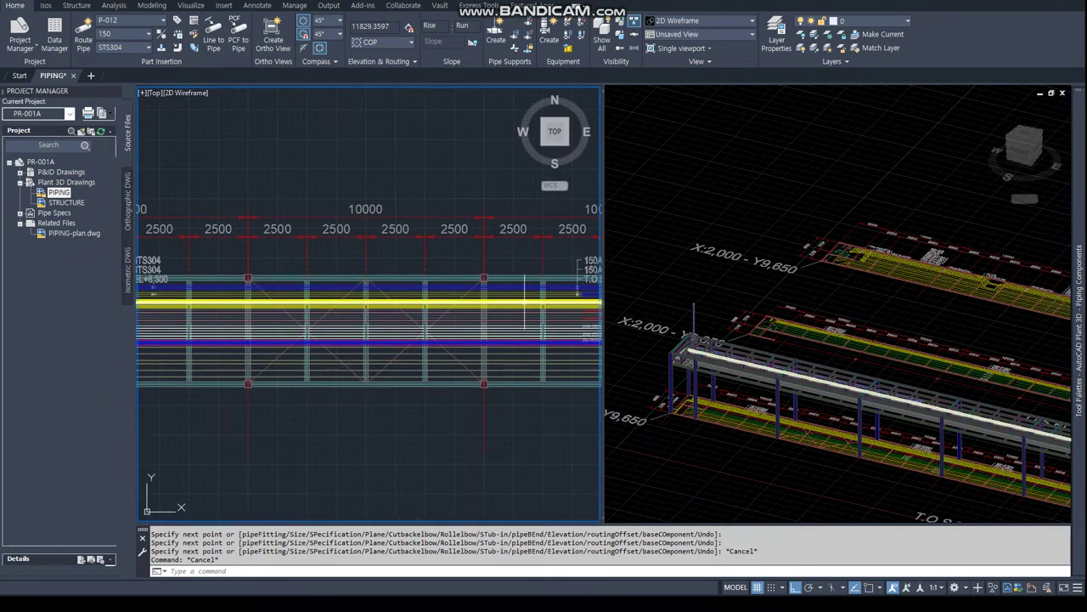
pyautogui.scroll(2, 399, 289)
pyautogui.click(400, 287)
pyautogui.scroll(3, 377, 284)
pyautogui.scroll(-5, 348, 306)
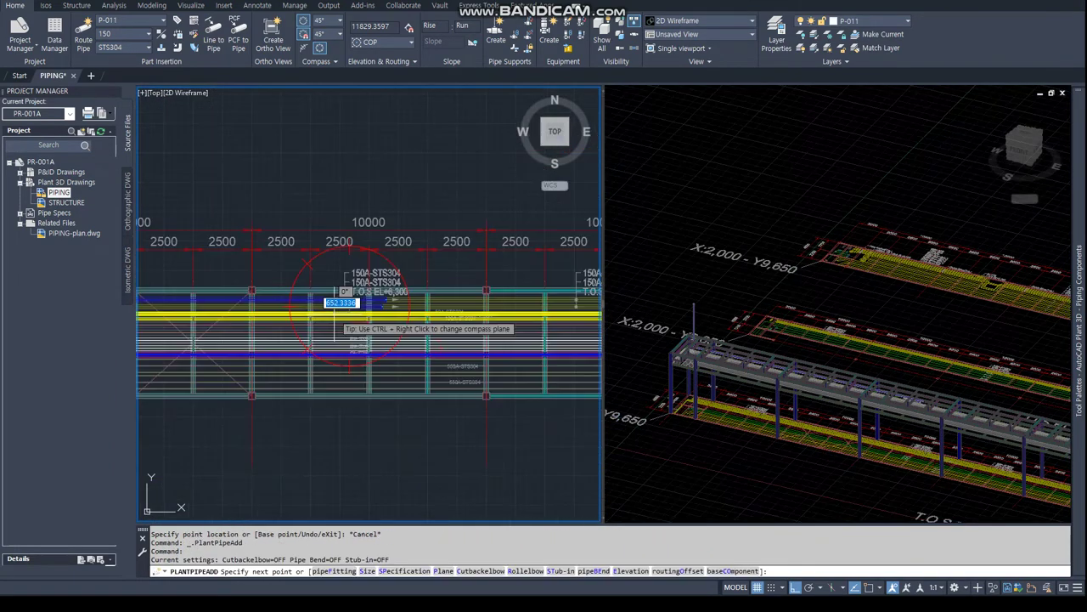
pyautogui.scroll(2, 280, 323)
pyautogui.scroll(2, 254, 332)
pyautogui.scroll(2, 242, 338)
pyautogui.write('P')
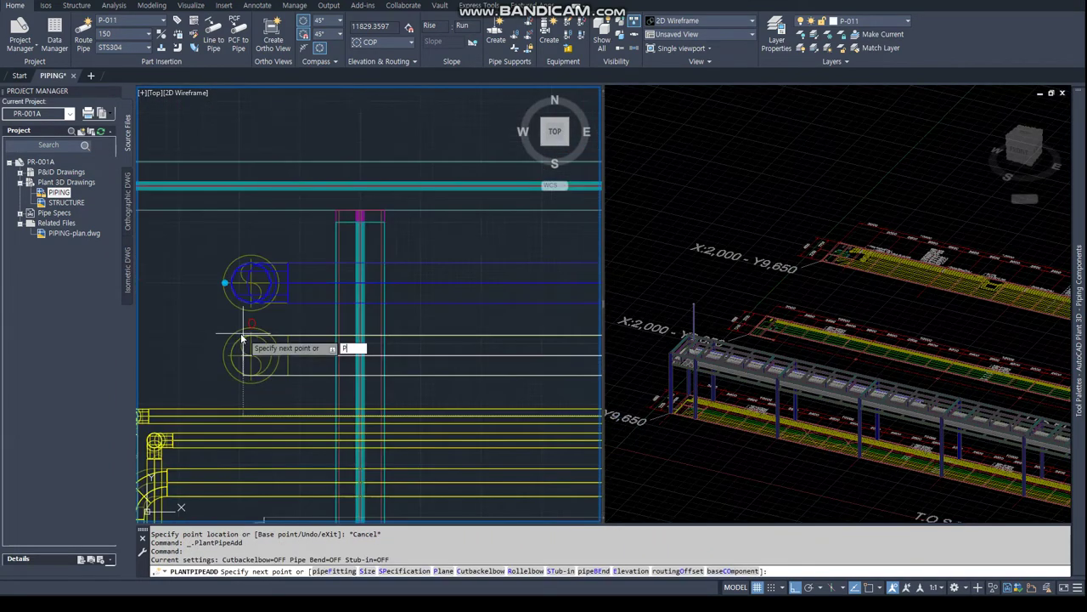
pyautogui.write('ER')
pyautogui.press('Return')
pyautogui.click(692, 307)
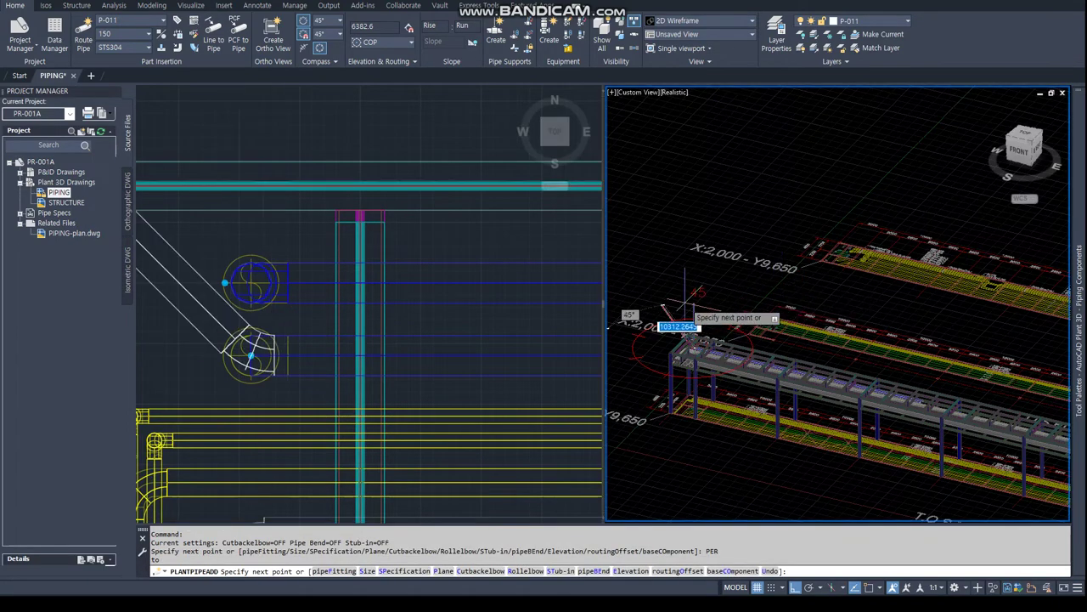
pyautogui.click(684, 304)
pyautogui.scroll(3, 701, 310)
pyautogui.click(697, 299)
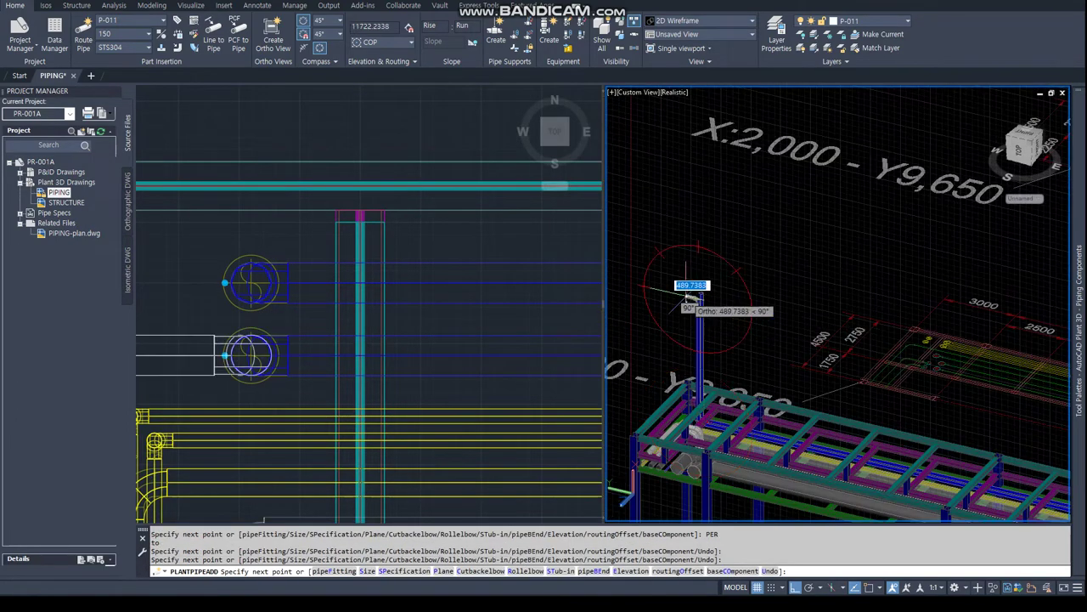
pyautogui.press('Return')
# Pan the rack back into the plan view and clear the stray selection
pyautogui.click(389, 263)
pyautogui.scroll(-5, 388, 262)
pyautogui.moveTo(388, 263); pyautogui.dragTo(190, 283, button='middle')
pyautogui.scroll(1, 280, 289)
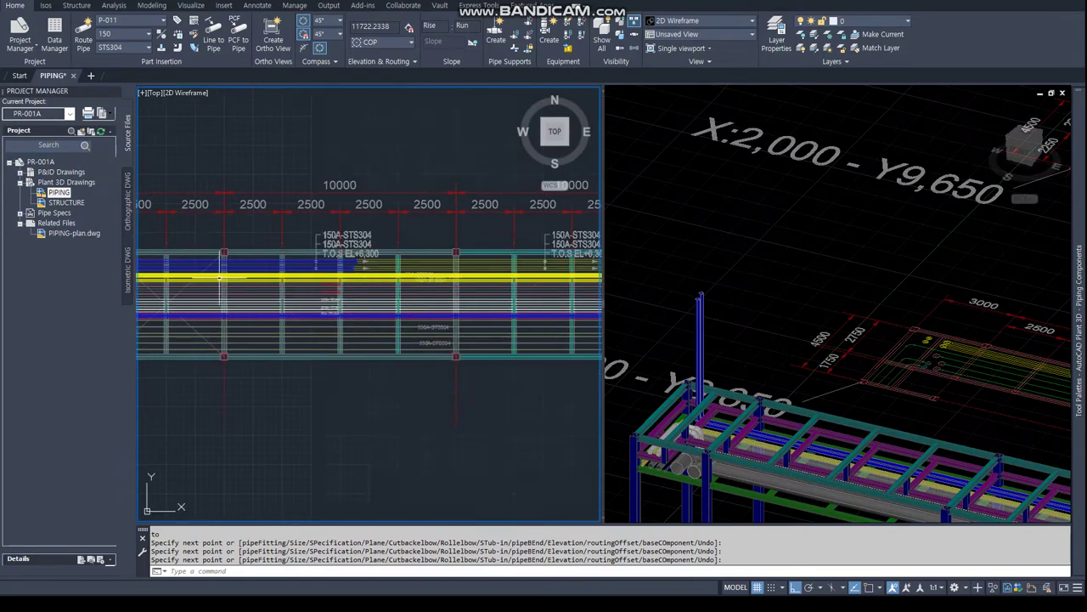
pyautogui.scroll(3, 280, 288)
pyautogui.click(386, 264)
pyautogui.press('Escape')
pyautogui.press('Escape')
# Continue the blue pipe using PER and CEN snaps, placing an elbow at the rack corner
pyautogui.click(420, 260)
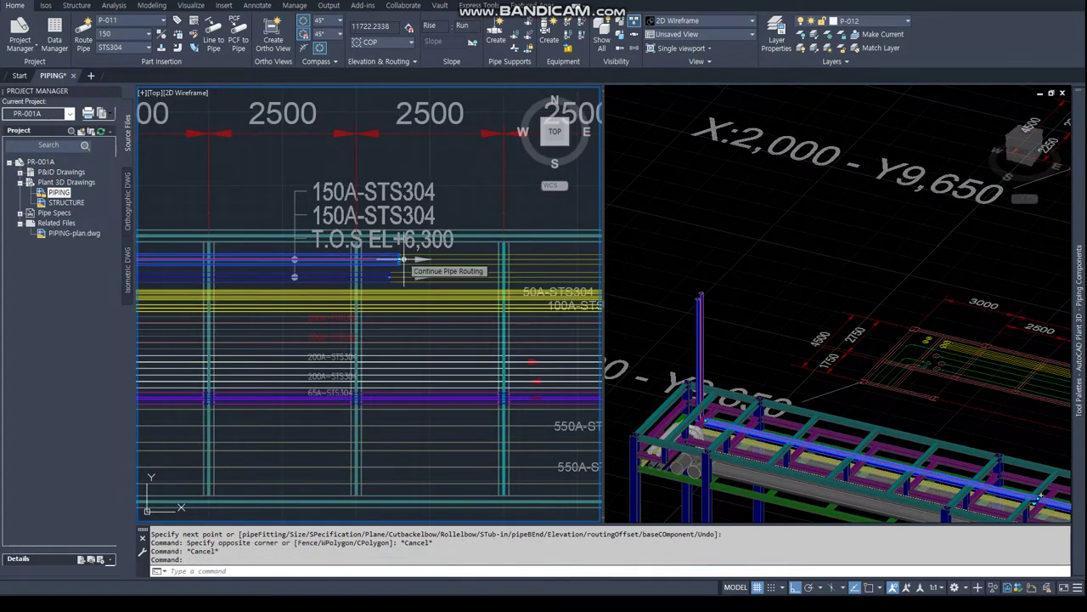
pyautogui.scroll(-4, 408, 270)
pyautogui.scroll(1, 323, 285)
pyautogui.scroll(1, 510, 259)
pyautogui.scroll(1, 424, 246)
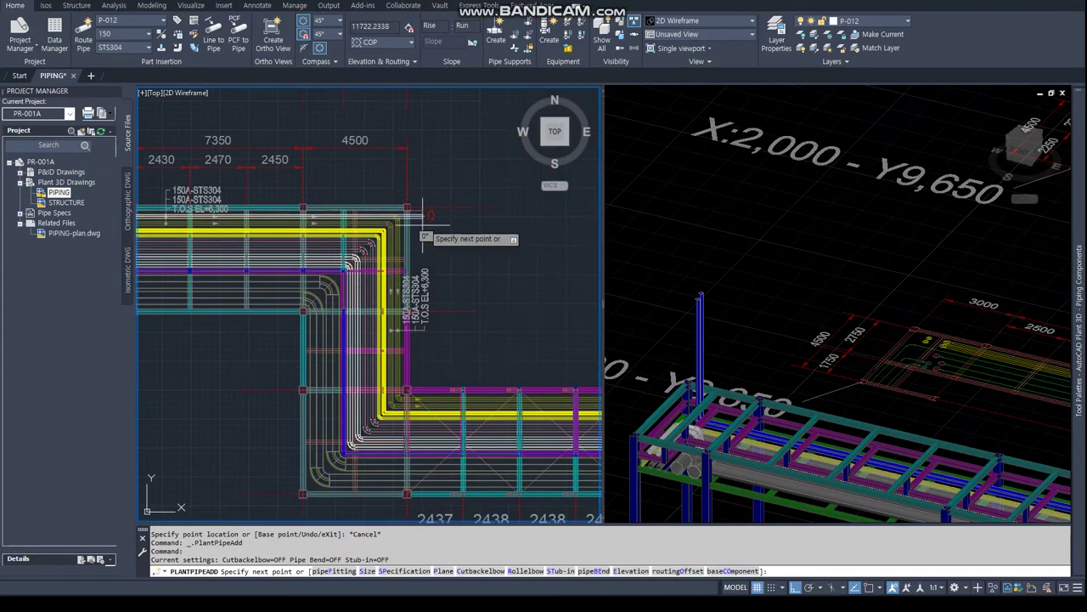
pyautogui.scroll(2, 339, 272)
pyautogui.write('per')
pyautogui.press('Return')
pyautogui.click(365, 255)
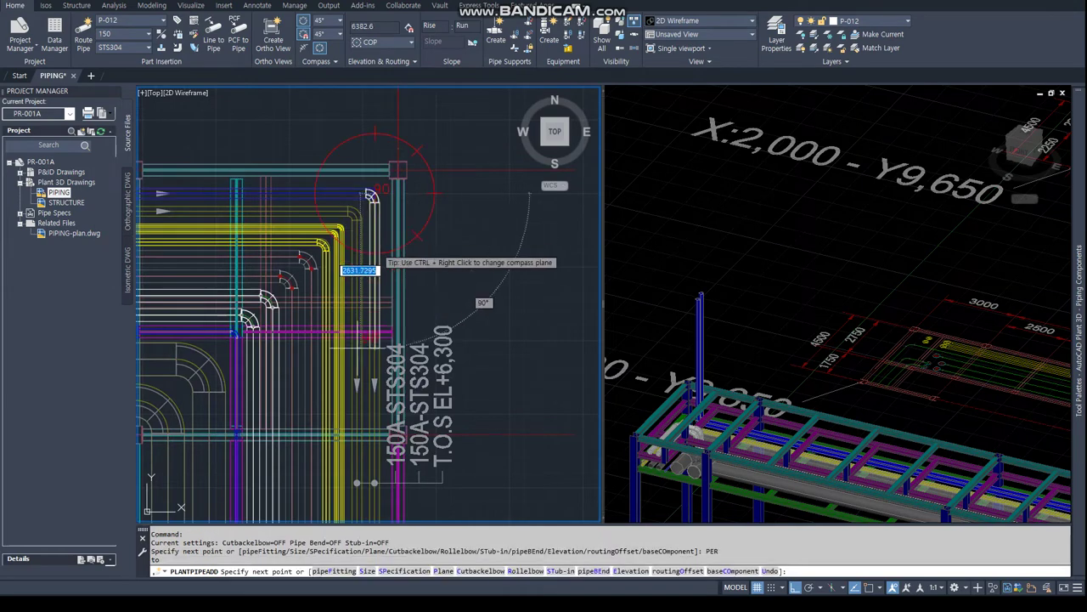
pyautogui.scroll(-1, 365, 255)
pyautogui.scroll(2, 374, 255)
pyautogui.write('er')
pyautogui.press('Return')
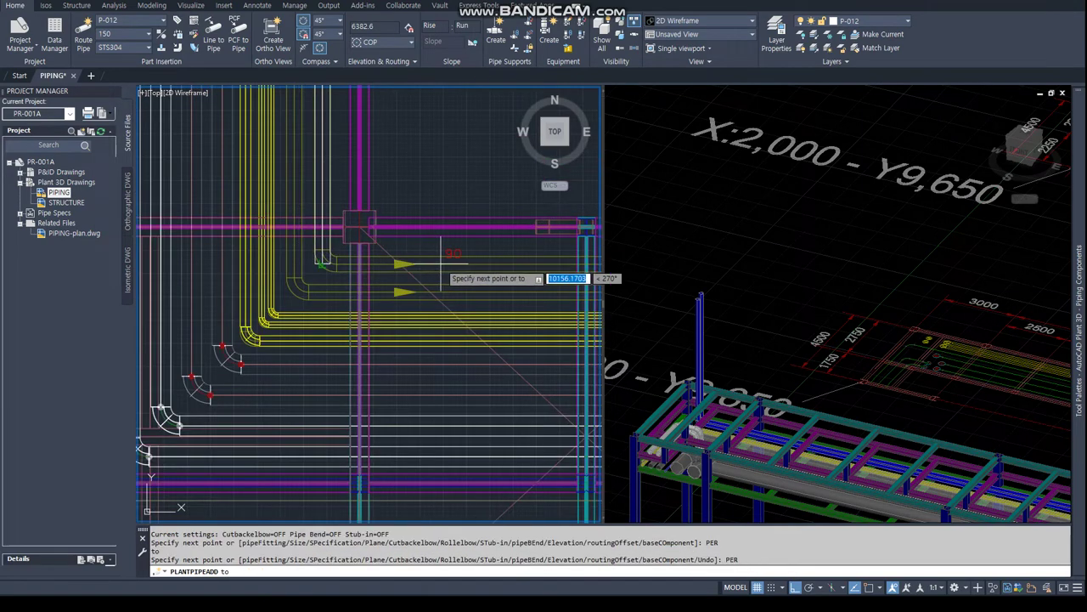
pyautogui.scroll(-2, 399, 268)
pyautogui.scroll(2, 429, 265)
pyautogui.scroll(3, 429, 266)
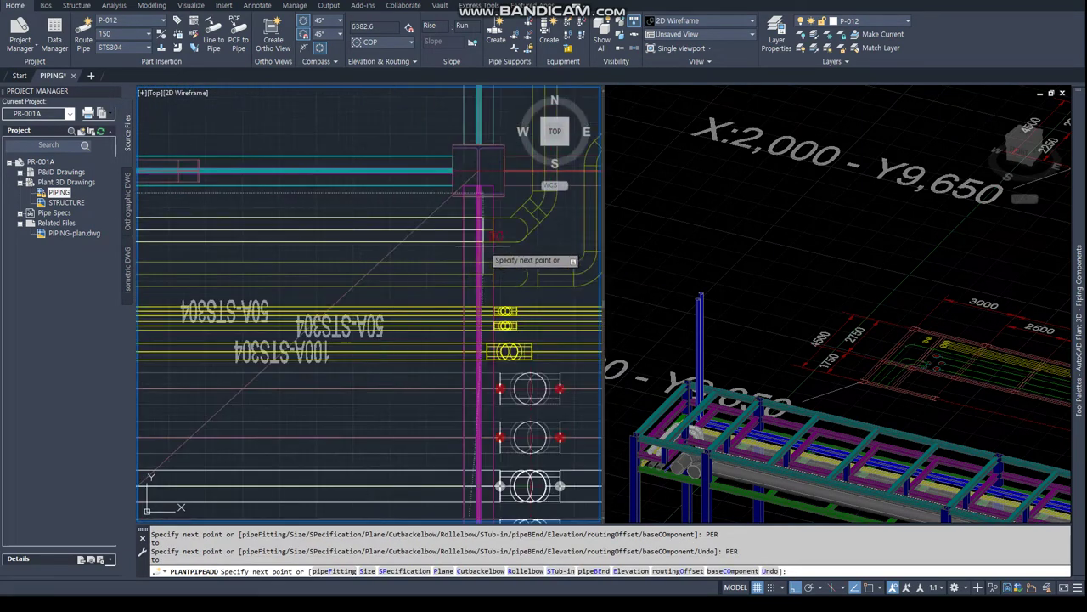
pyautogui.write('cen')
pyautogui.press('Return')
pyautogui.click(516, 229)
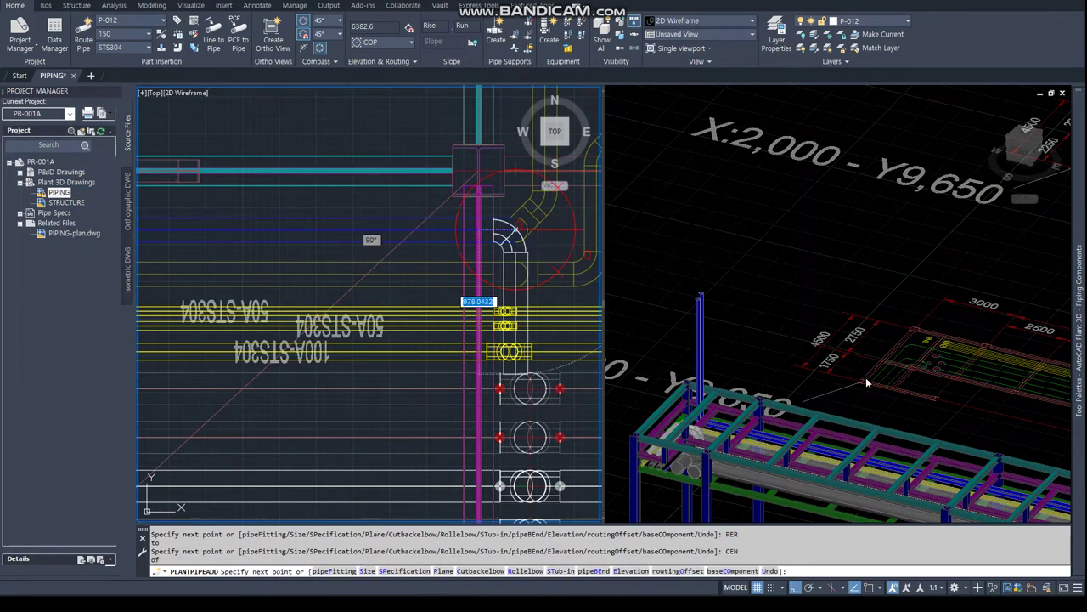
# In the 3D view, drop the line through the elbow and end it in a short horizontal run
pyautogui.click(850, 297)
pyautogui.scroll(3, 891, 293)
pyautogui.scroll(3, 890, 293)
pyautogui.scroll(2, 934, 360)
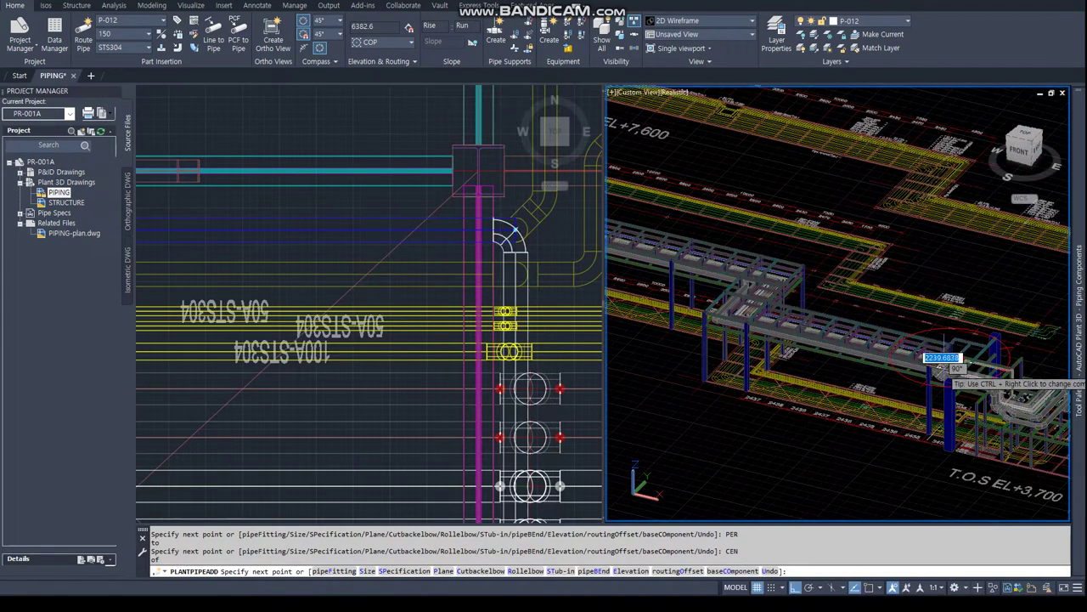
pyautogui.scroll(3, 930, 359)
pyautogui.moveTo(929, 359)
pyautogui.mouseDown(button='middle')
pyautogui.moveTo(813, 285)
pyautogui.moveTo(850, 397)
pyautogui.mouseUp(button='middle')
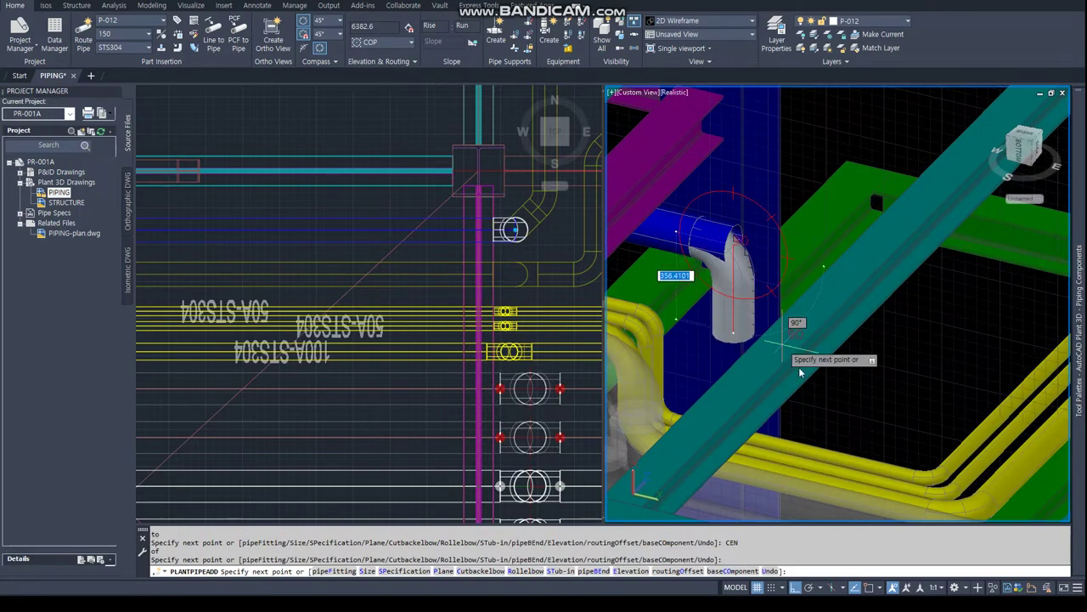
pyautogui.click(847, 397)
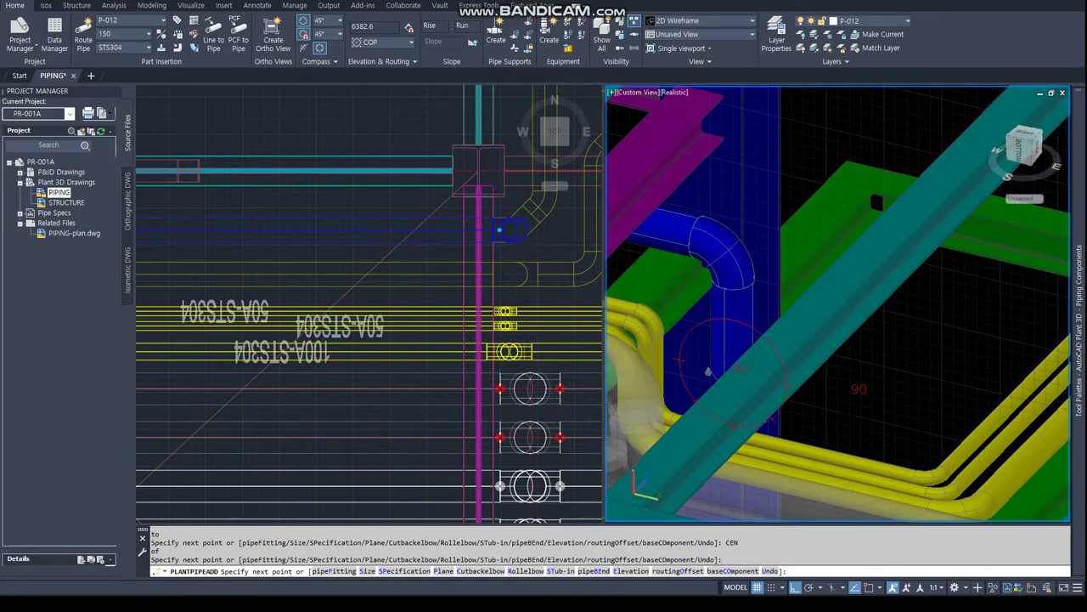
pyautogui.click(875, 400)
pyautogui.press('Escape')
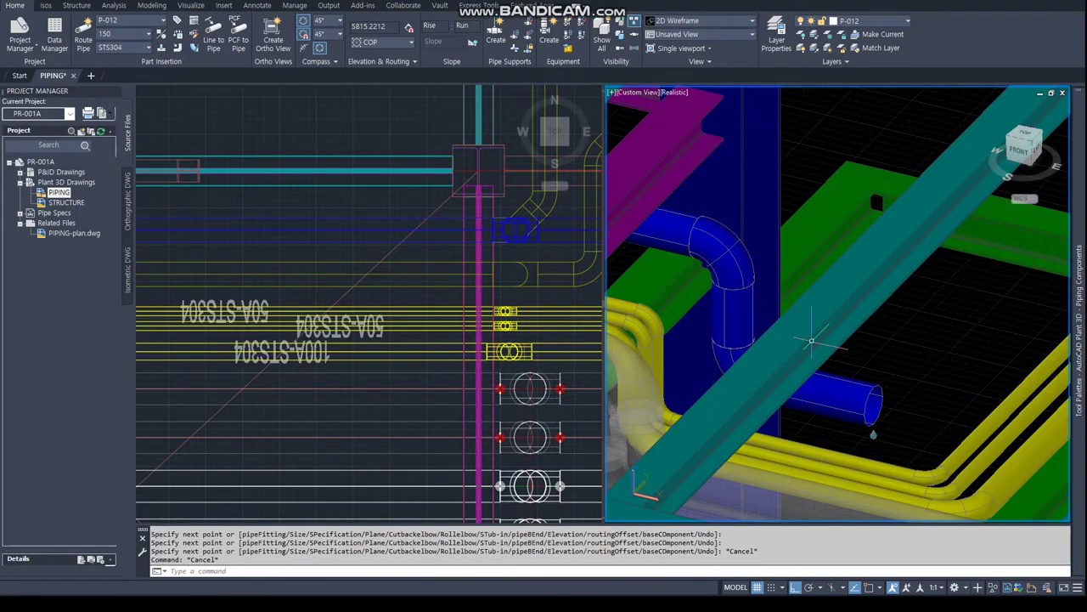
pyautogui.click(560, 207)
# Draw a vertical reference line from the pipe using END and NEA snaps
pyautogui.write('l')
pyautogui.press('Return')
pyautogui.write('END')
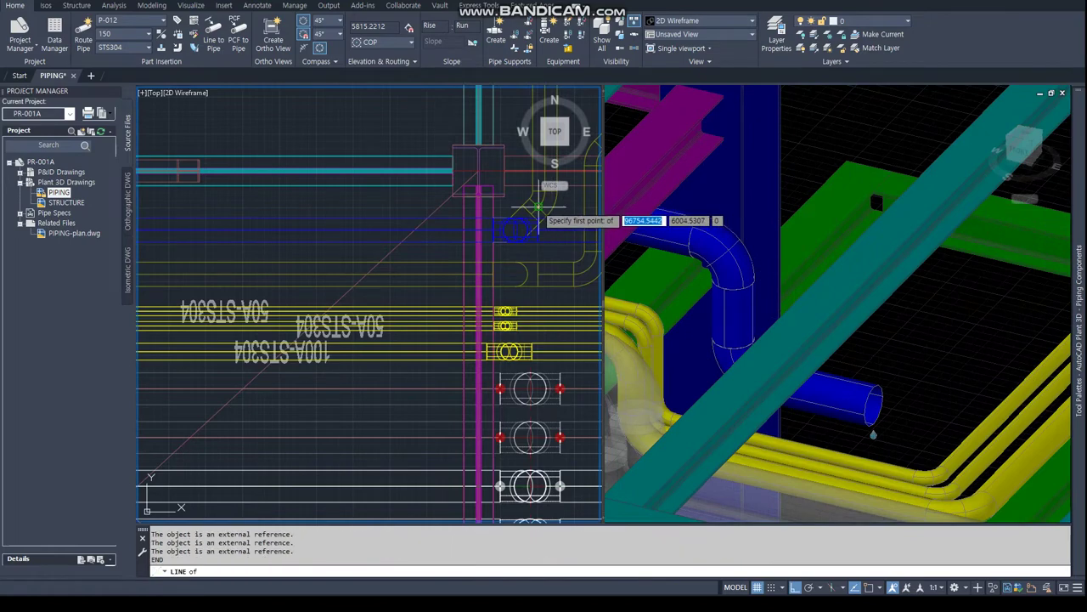
pyautogui.click(537, 207)
pyautogui.moveTo(560, 236); pyautogui.dragTo(382, 325, button='middle')
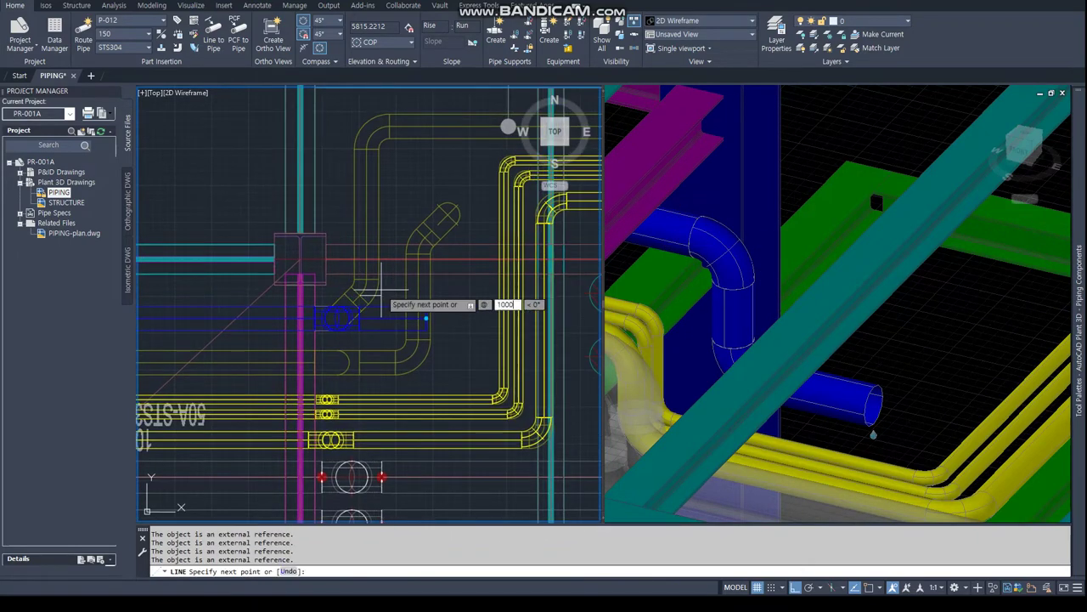
pyautogui.press('Return')
pyautogui.write('nea')
pyautogui.press('Return')
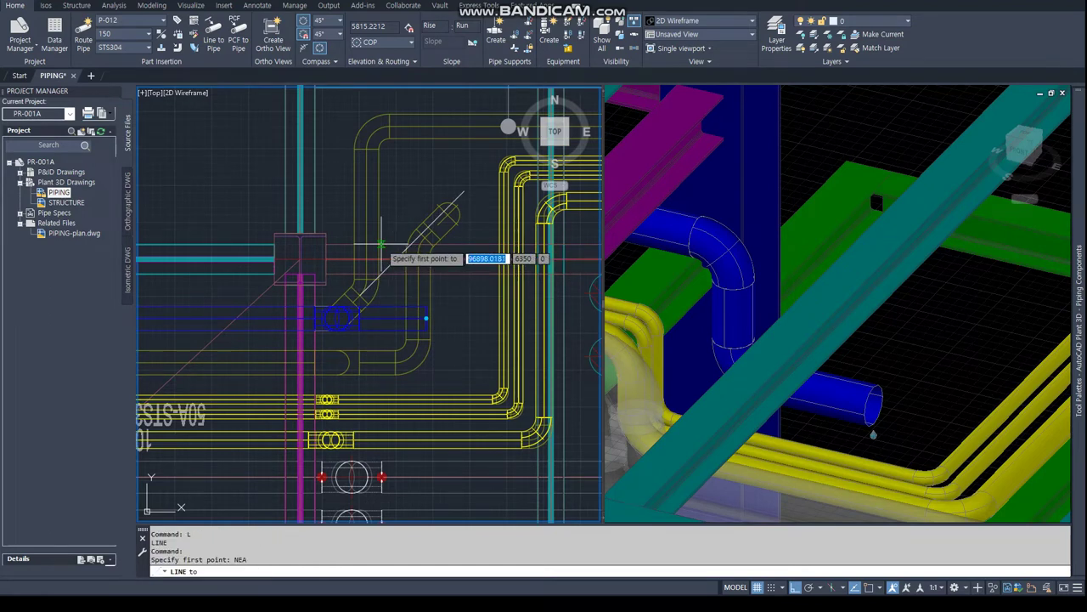
pyautogui.click(366, 242)
pyautogui.click(382, 340)
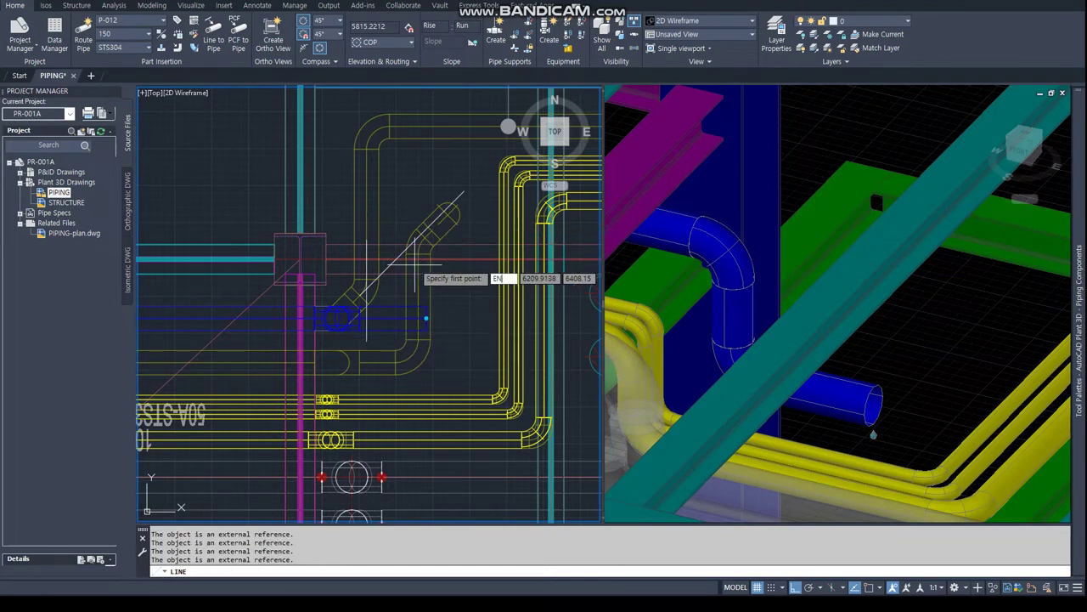
pyautogui.press('Escape')
pyautogui.scroll(3, 431, 228)
pyautogui.press('Return')
pyautogui.write('1000')
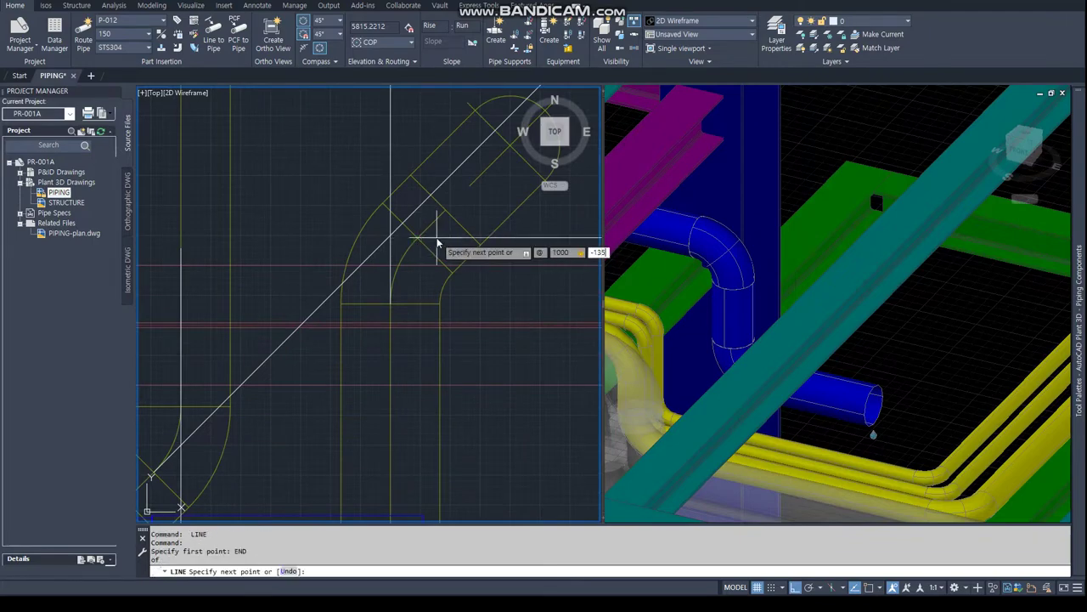
pyautogui.press('Return')
pyautogui.press('Escape')
pyautogui.press('Escape')
pyautogui.scroll(-4, 387, 327)
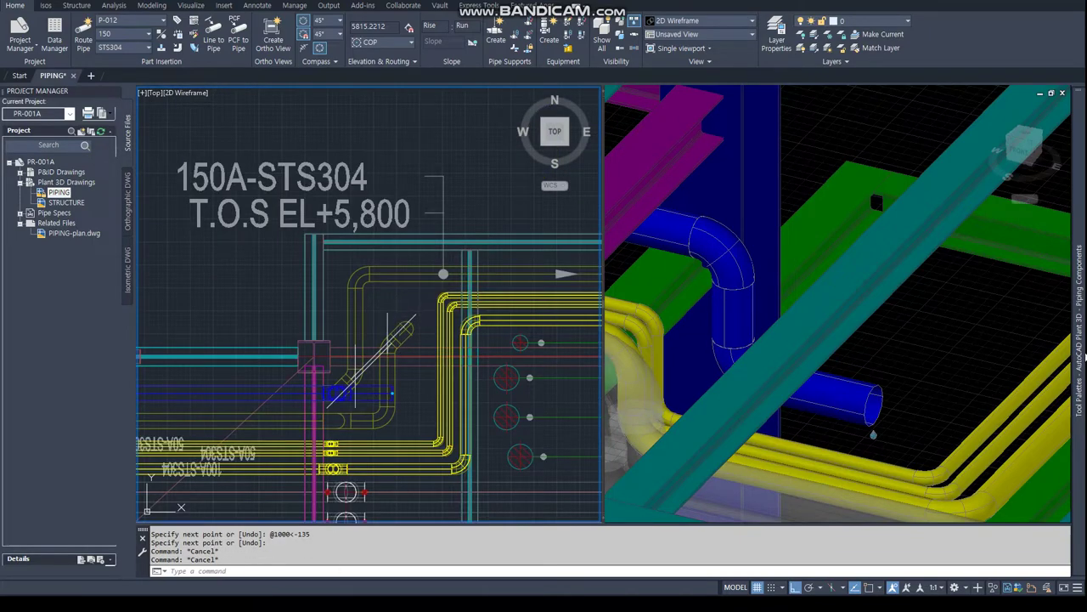
# Delete the short blue horizontal pipe and clear the accidental structure selection
pyautogui.click(855, 374)
pyautogui.click(874, 405)
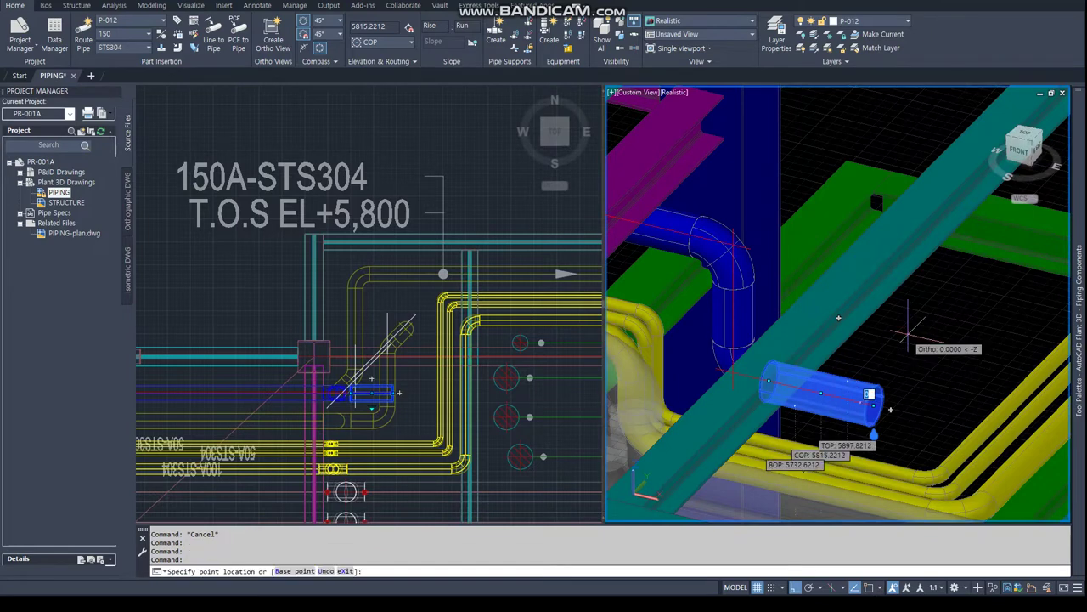
pyautogui.write('5')
pyautogui.press('Escape')
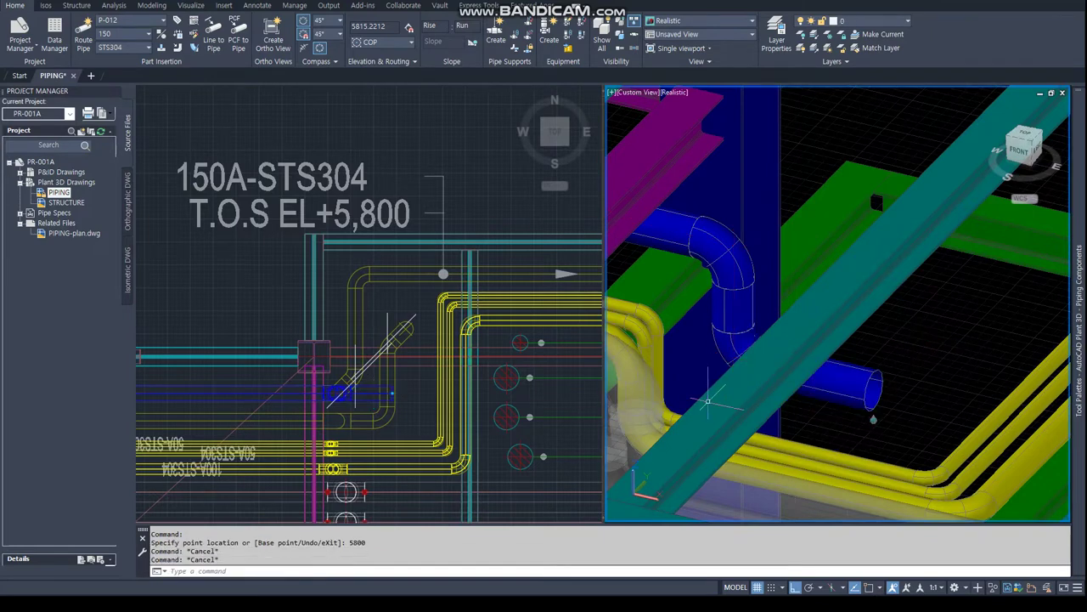
pyautogui.press('Delete')
pyautogui.click(742, 360)
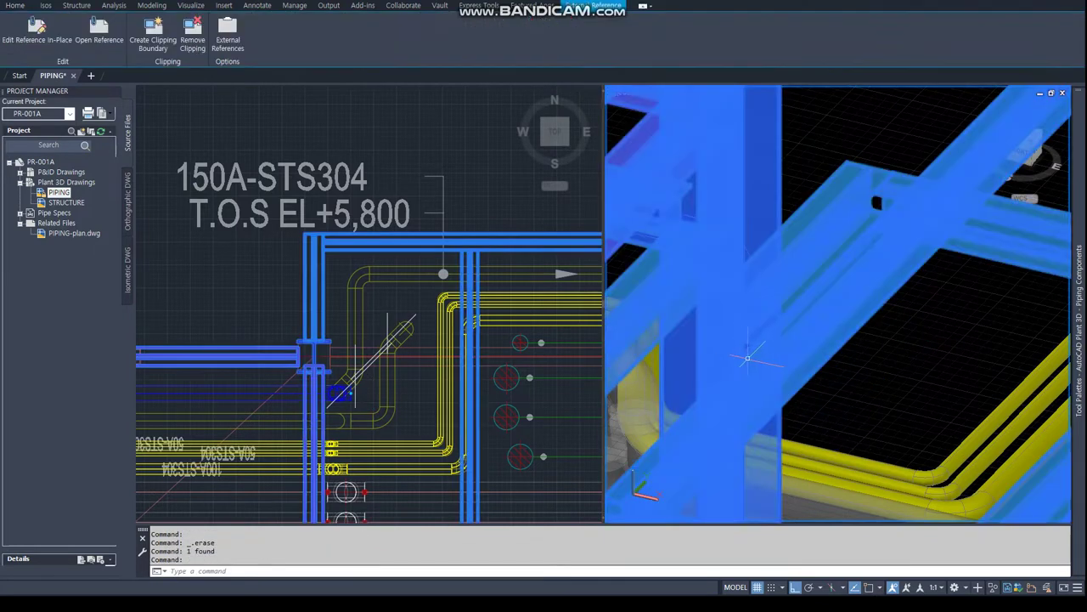
pyautogui.press('Escape')
pyautogui.press('Escape')
# Rotate the elbow at the riser's base to the -135° guide line's endpoint using an END snap
pyautogui.click(745, 345)
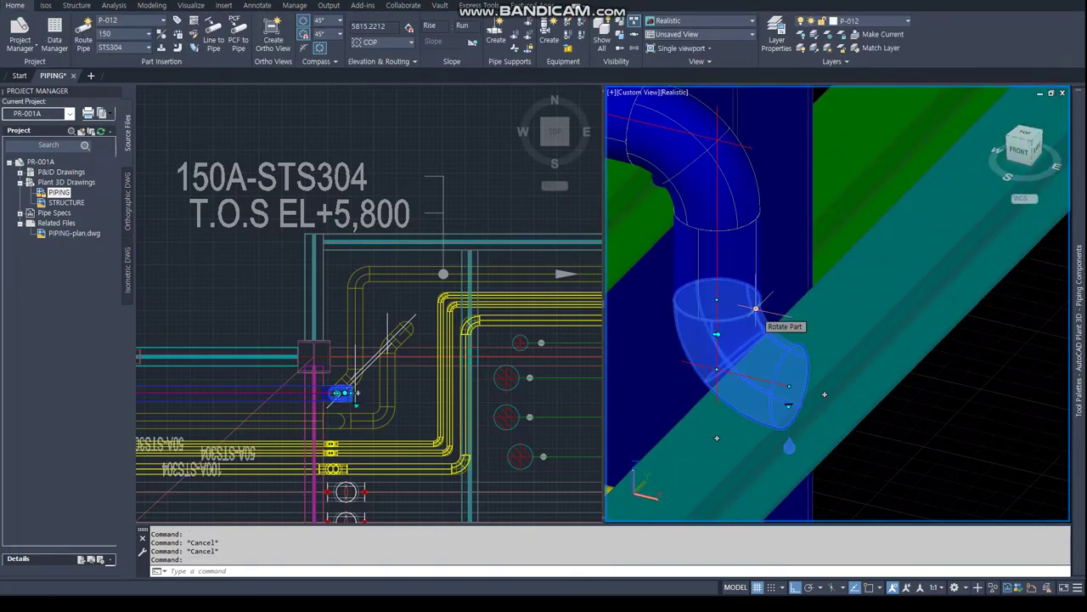
pyautogui.click(755, 308)
pyautogui.scroll(1, 350, 361)
pyautogui.scroll(1, 364, 361)
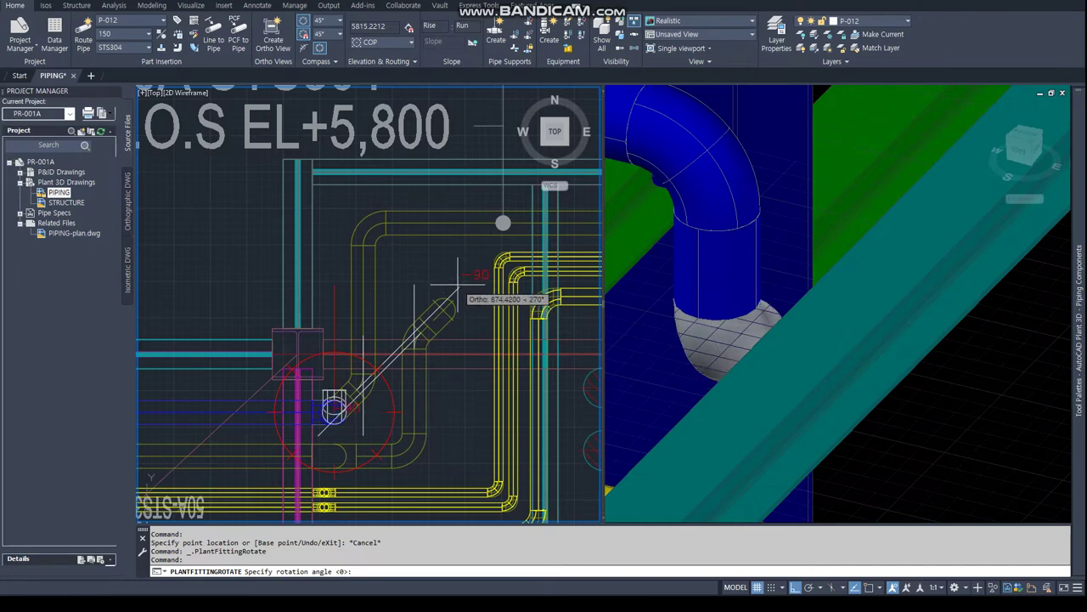
pyautogui.write('END')
pyautogui.press('Return')
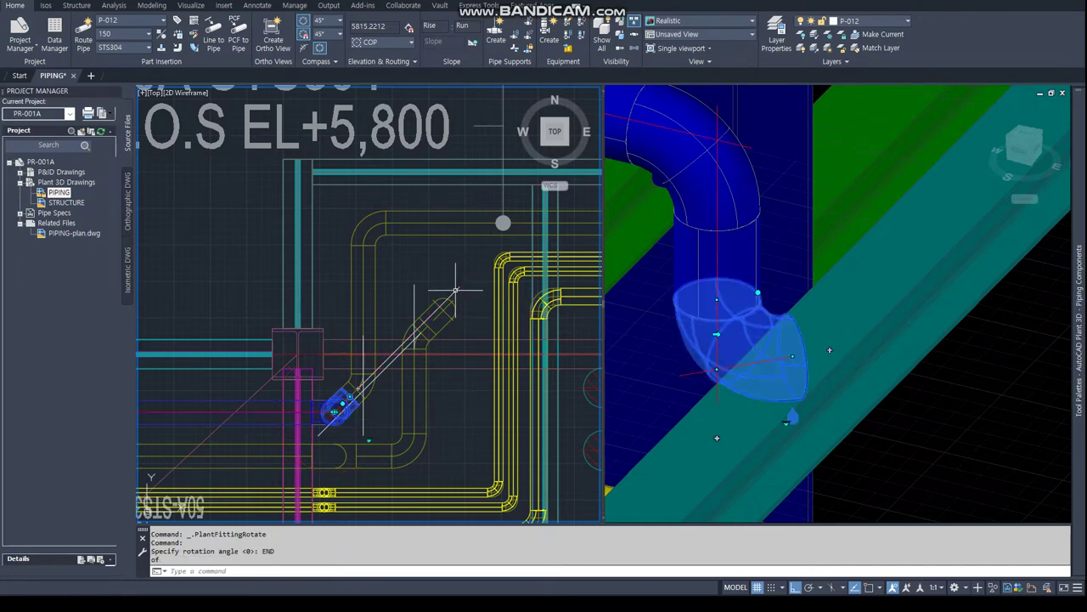
pyautogui.click(831, 353)
# Try routing a pipe from the elbow's open end to INT-snapped points, then cancel the attempt
pyautogui.click(718, 331)
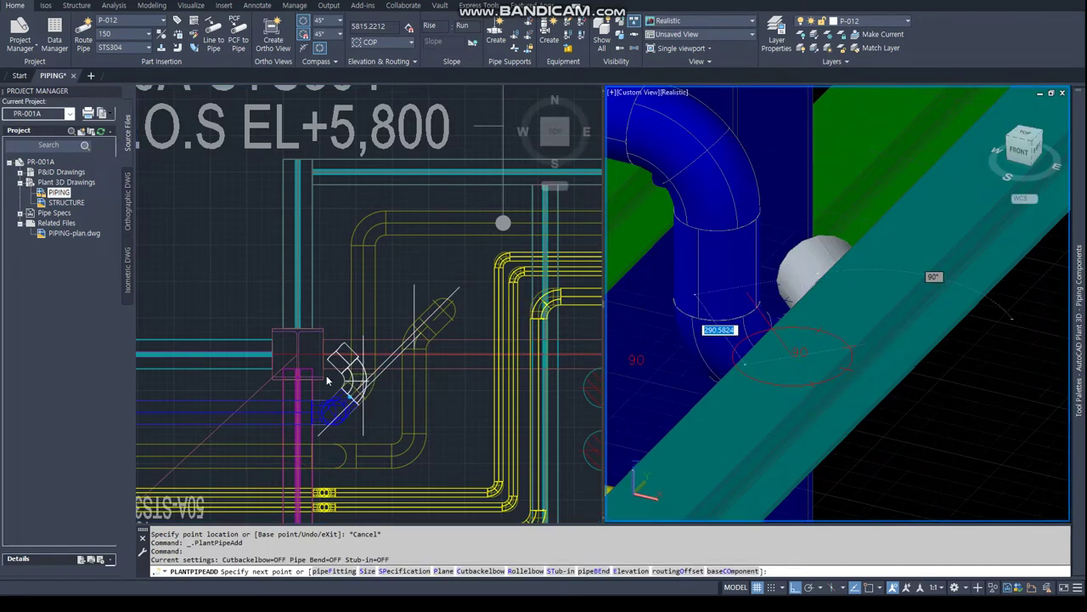
pyautogui.scroll(5, 329, 430)
pyautogui.scroll(3, 329, 430)
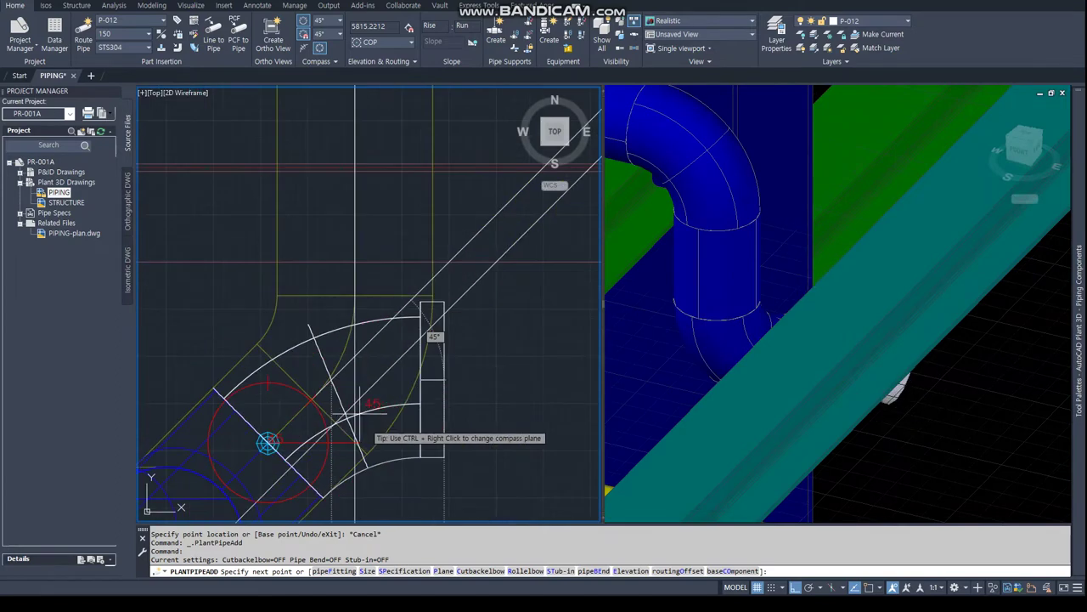
pyautogui.write('INT')
pyautogui.press('Return')
pyautogui.click(444, 381)
pyautogui.scroll(-3, 425, 383)
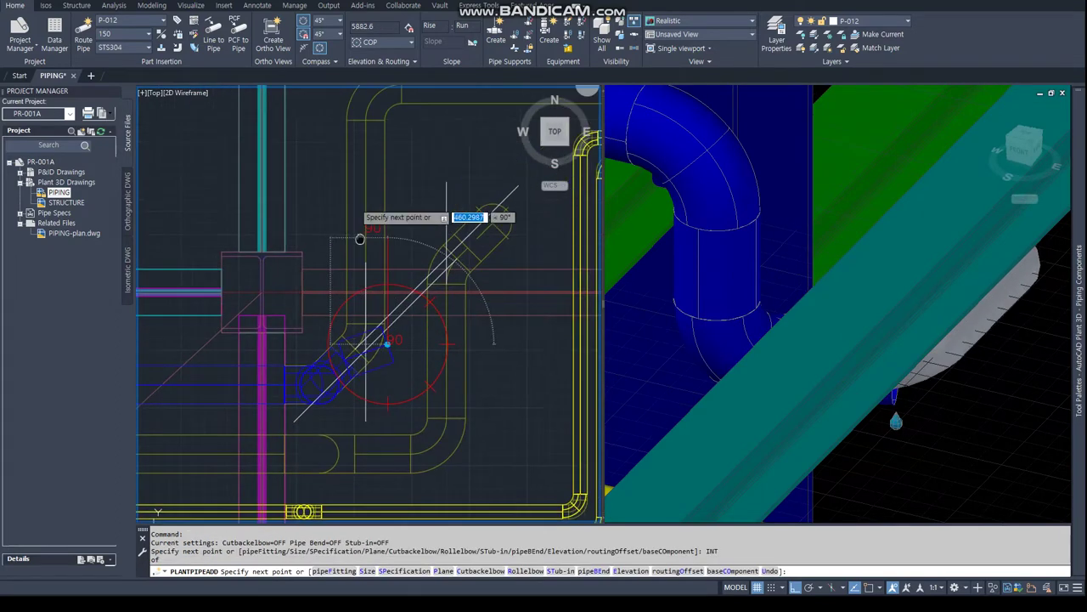
pyautogui.press('Return')
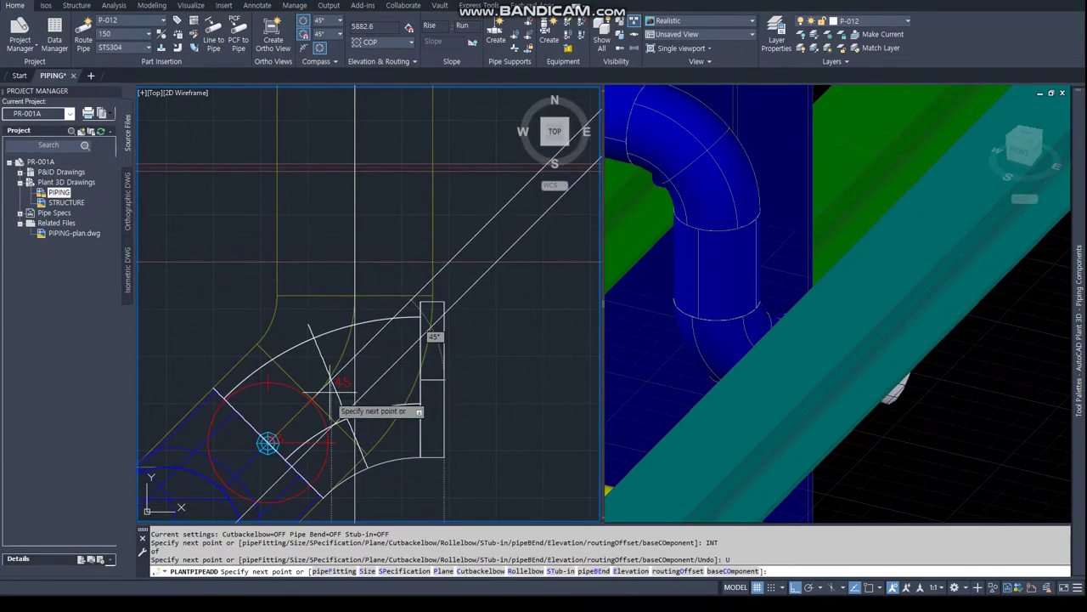
pyautogui.write('INT')
pyautogui.press('Return')
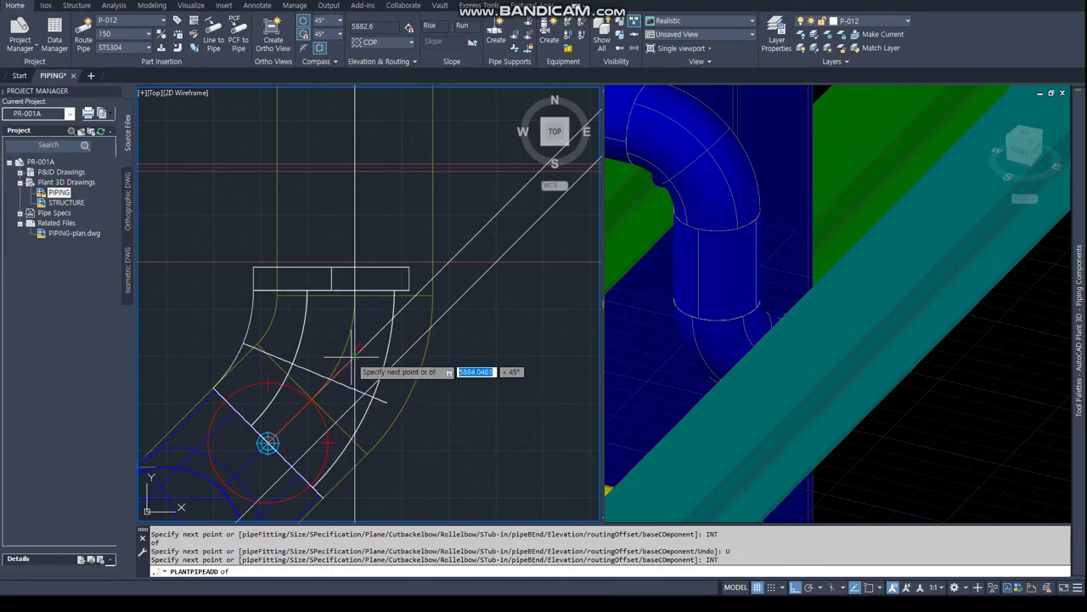
pyautogui.click(352, 357)
pyautogui.scroll(-3, 355, 344)
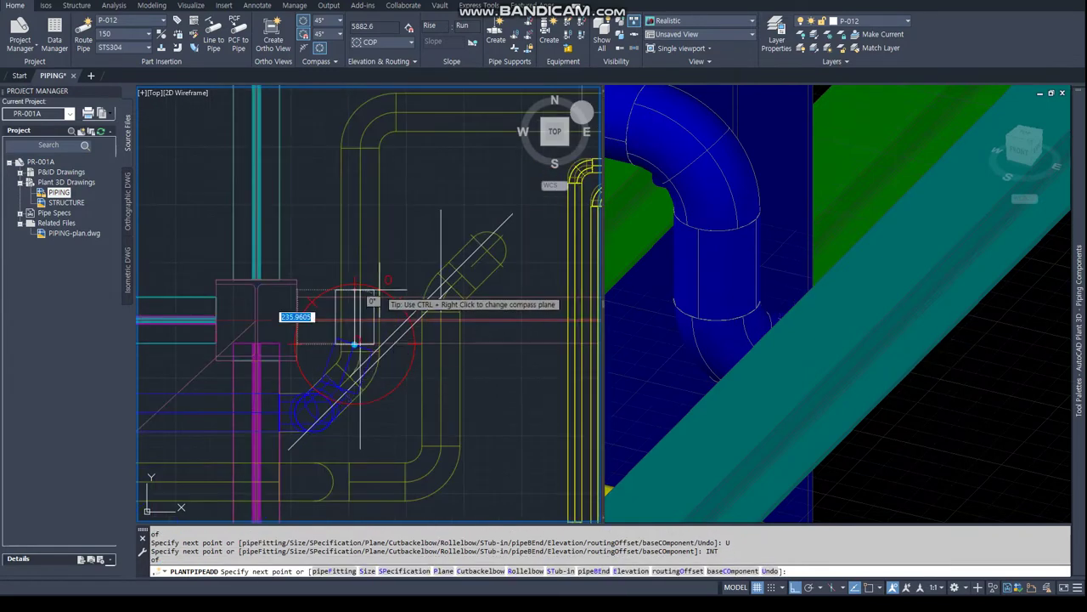
pyautogui.press('Escape')
pyautogui.press('Escape')
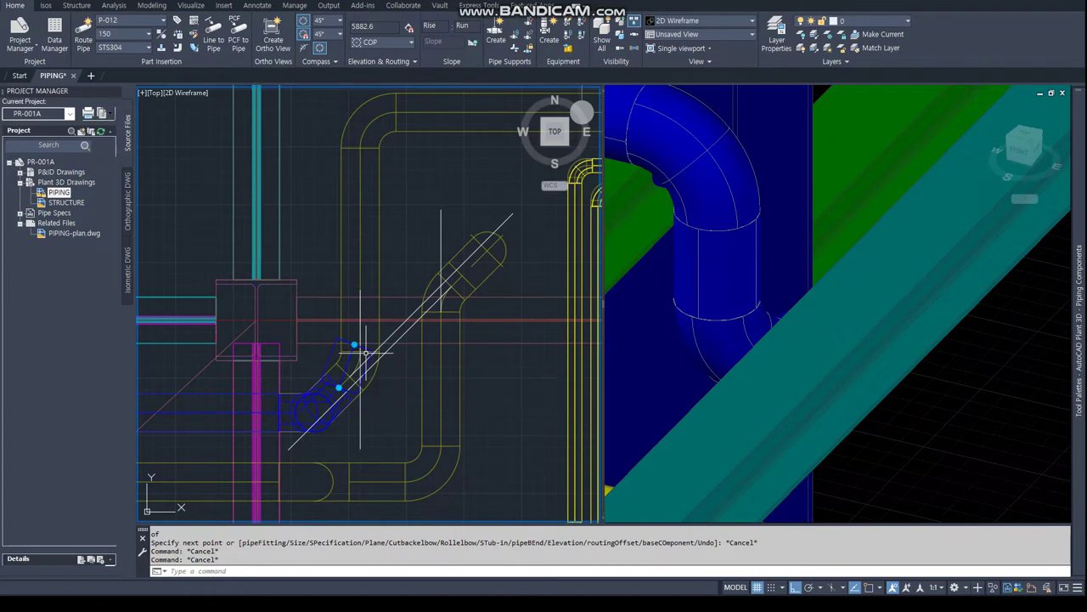
# Erase the stray object near the rotated elbow
pyautogui.scroll(2, 365, 351)
pyautogui.press('Delete')
pyautogui.scroll(2, 340, 391)
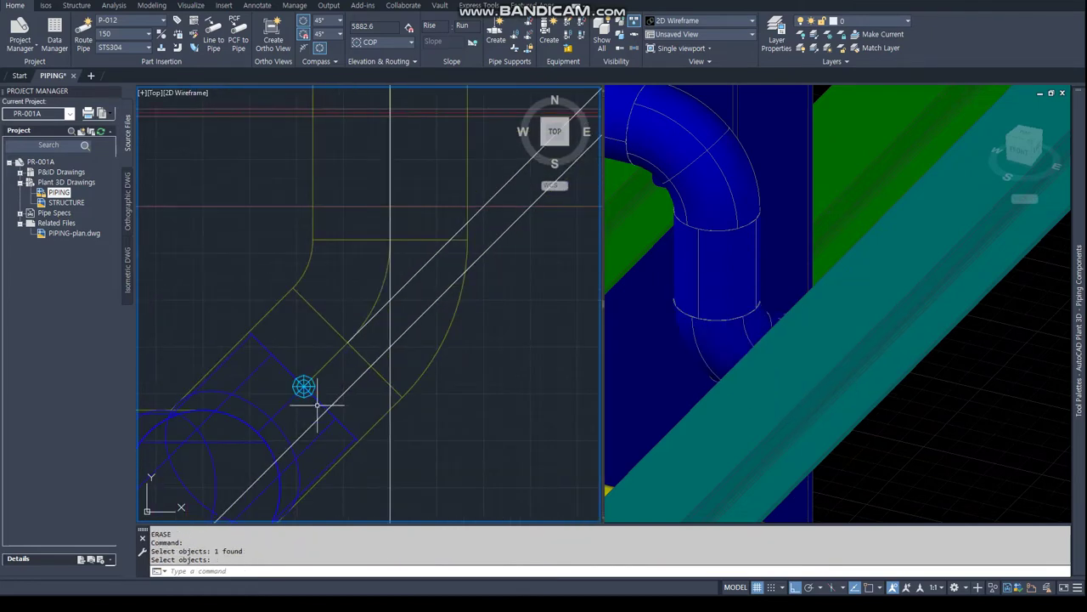
# Restart the STS304 run from the rotated elbow with Ortho off, snapping to an intersection
pyautogui.click(317, 404)
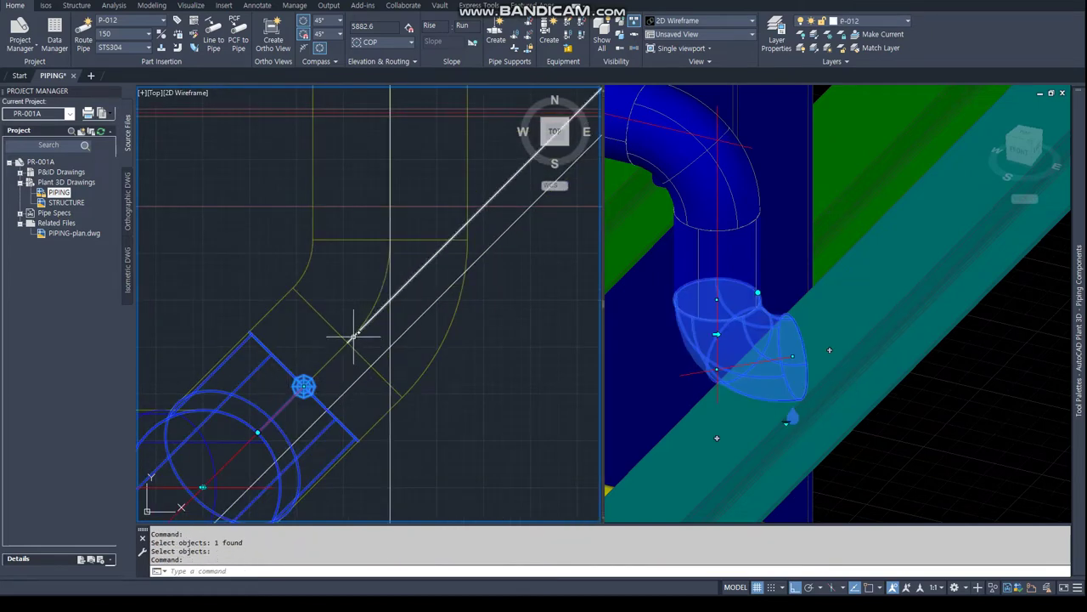
pyautogui.click(303, 386)
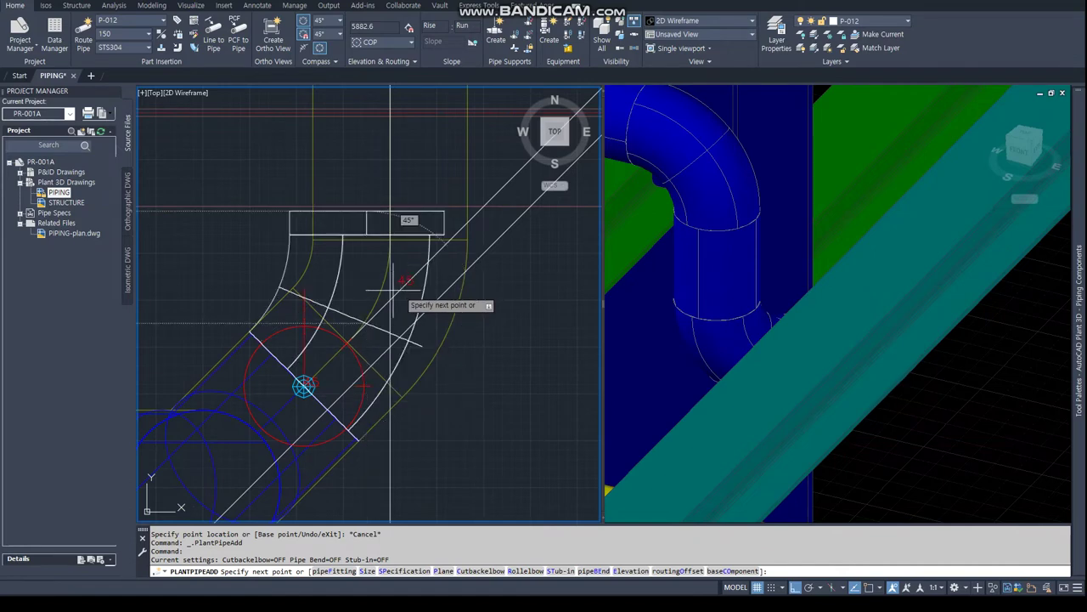
pyautogui.press('F8')
pyautogui.write('int')
pyautogui.press('Return')
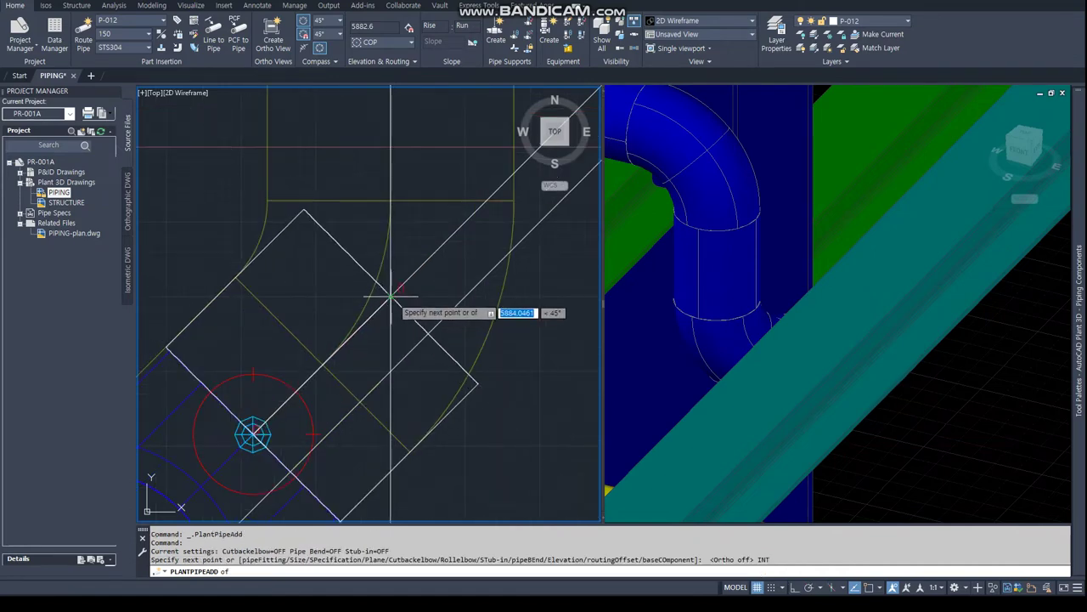
pyautogui.scroll(-3, 390, 297)
pyautogui.click(391, 297)
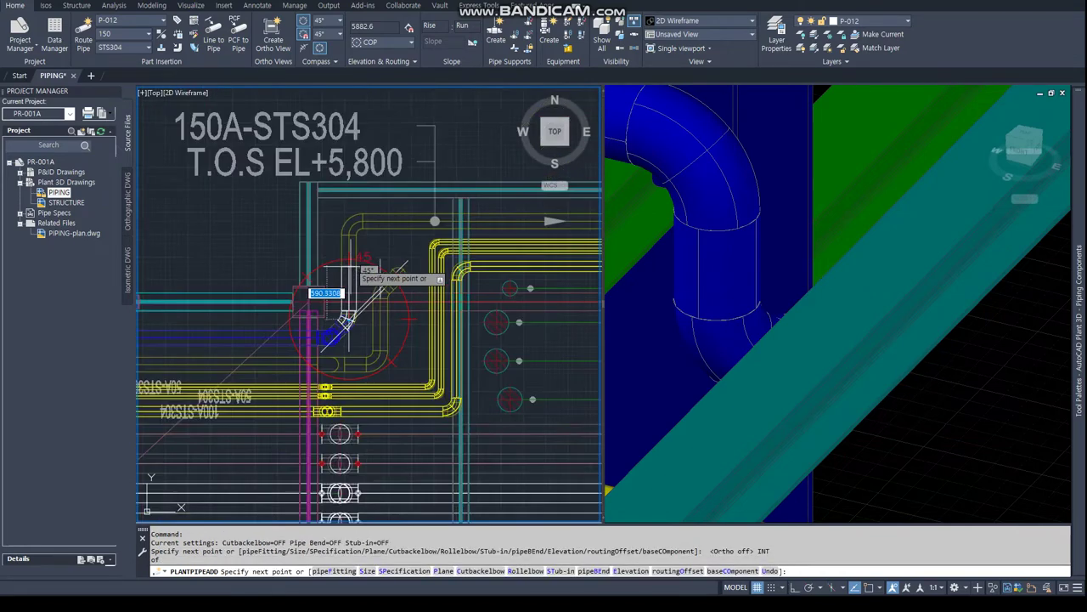
# Continue the pipe with perpendicular and centre snaps across the rack legs
pyautogui.scroll(3, 351, 316)
pyautogui.write('er')
pyautogui.press('Return')
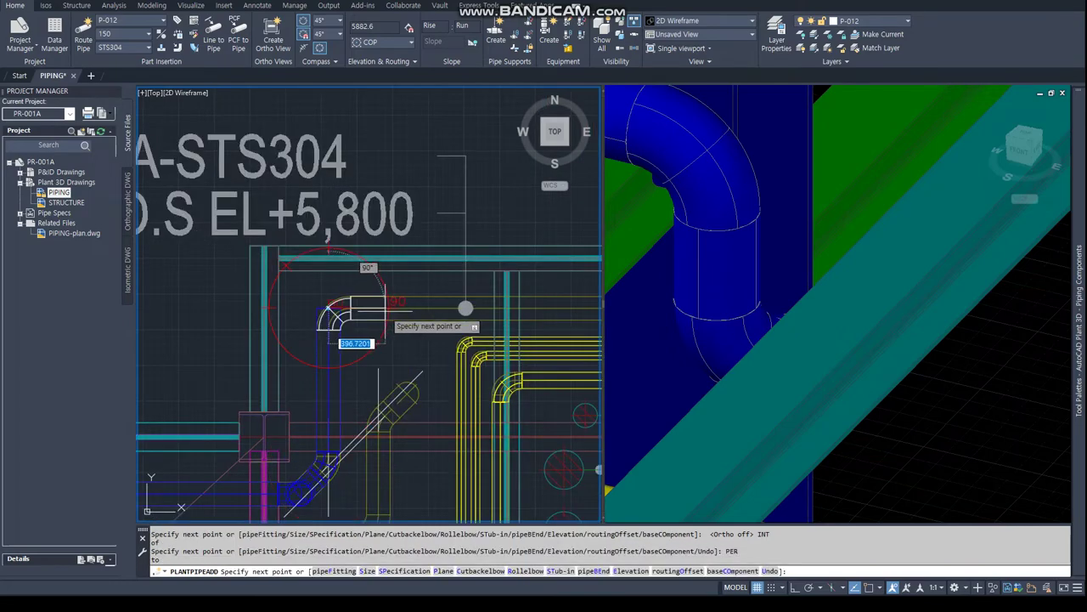
pyautogui.scroll(3, 357, 322)
pyautogui.scroll(-3, 273, 334)
pyautogui.scroll(3, 274, 334)
pyautogui.write('cen')
pyautogui.press('Return')
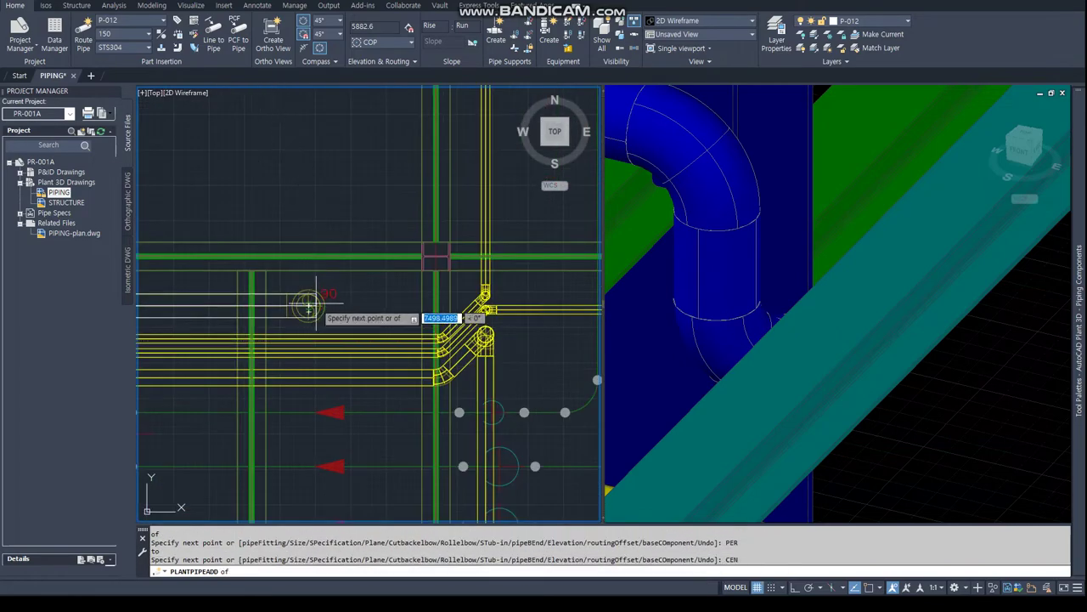
pyautogui.click(308, 306)
# Review the new route in the 3D viewport and finish the pipe run
pyautogui.scroll(-5, 306, 315)
pyautogui.scroll(4, 304, 313)
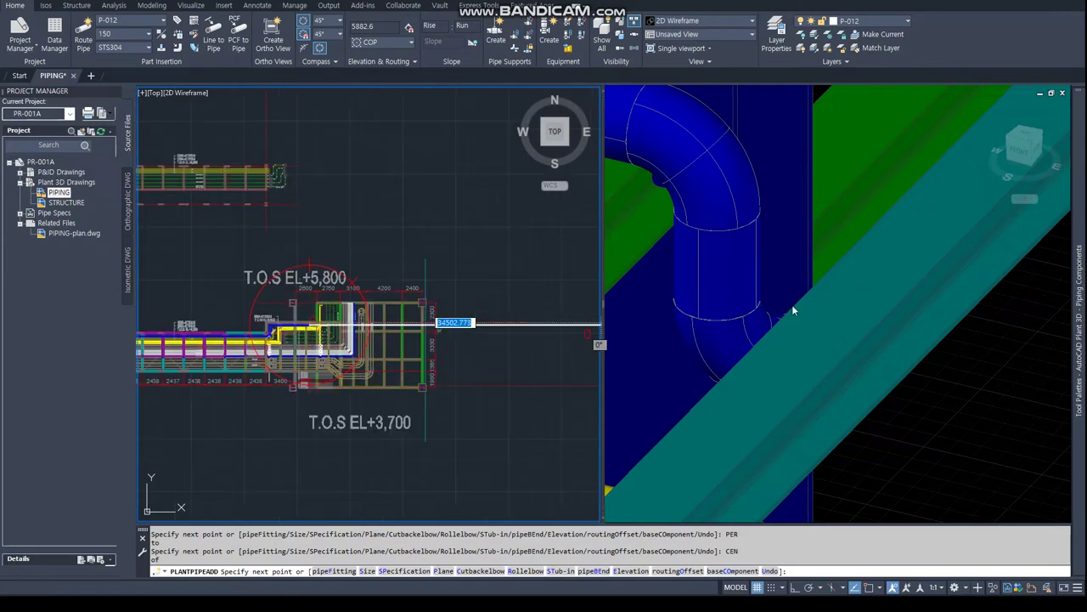
pyautogui.click(981, 398)
pyautogui.scroll(-5, 981, 398)
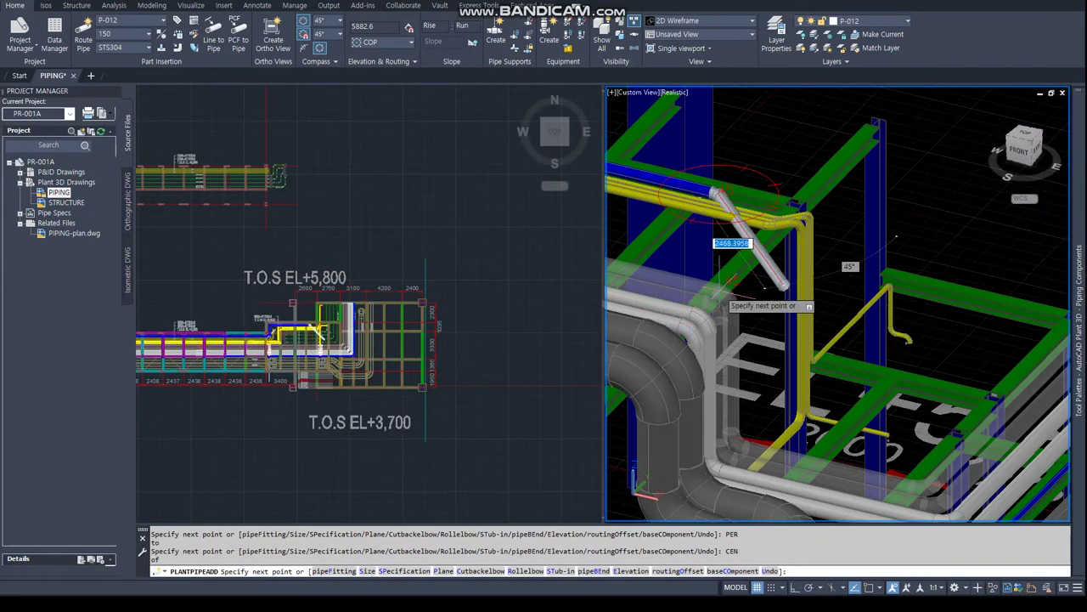
pyautogui.click(310, 322)
pyautogui.scroll(5, 321, 300)
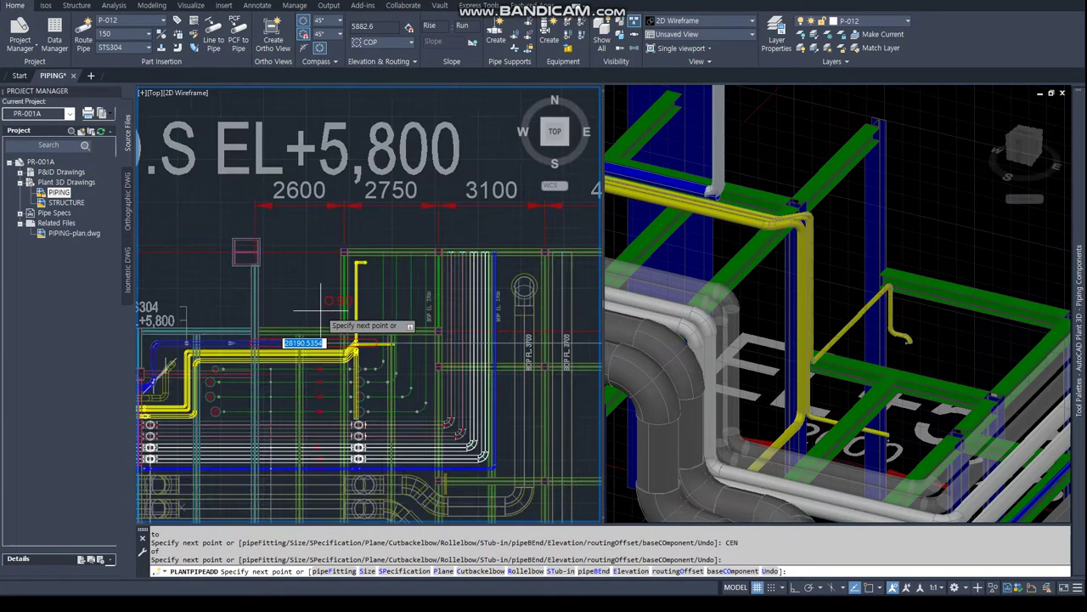
pyautogui.click(894, 315)
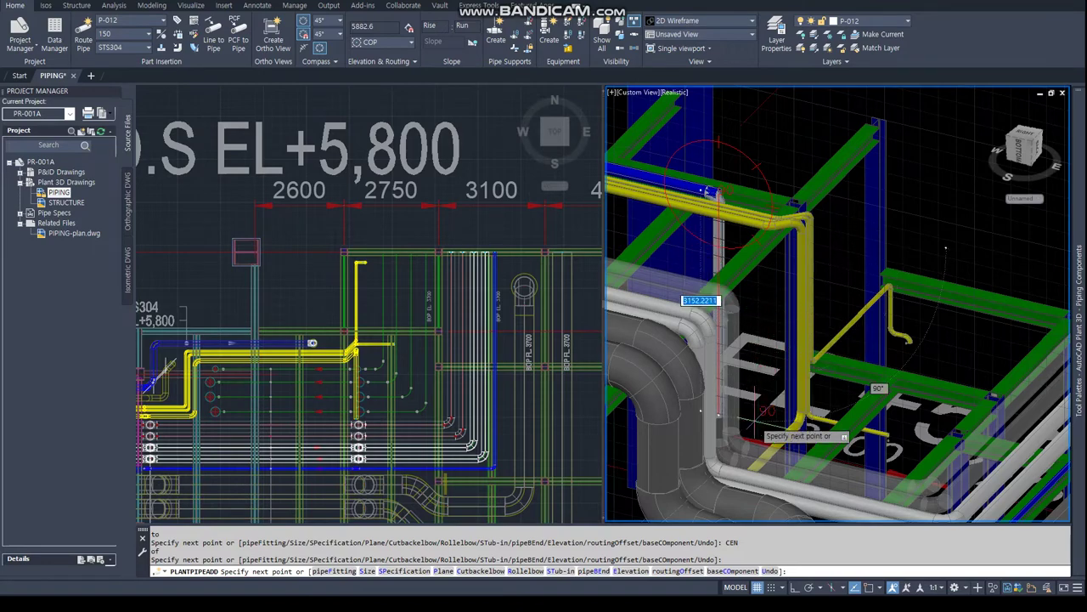
pyautogui.press('Return')
pyautogui.press('Return')
# With ERASE (E), select the leftover construction line beside the 45° elbow
pyautogui.click(325, 343)
pyautogui.scroll(5, 324, 343)
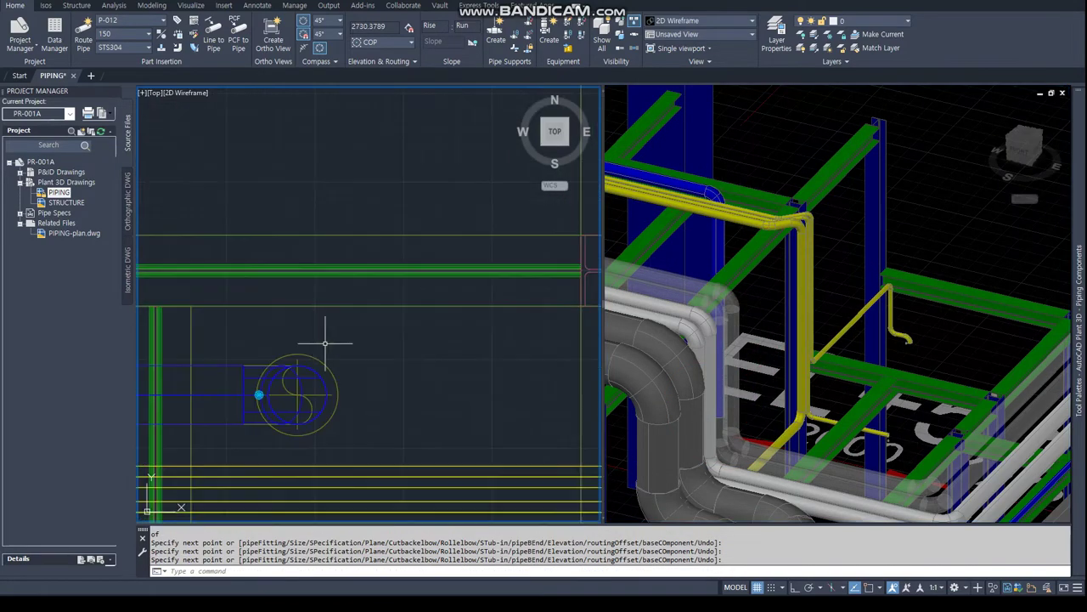
pyautogui.press('Escape')
pyautogui.press('Escape')
pyautogui.scroll(-5, 324, 343)
pyautogui.scroll(2, 330, 374)
pyautogui.scroll(1, 331, 395)
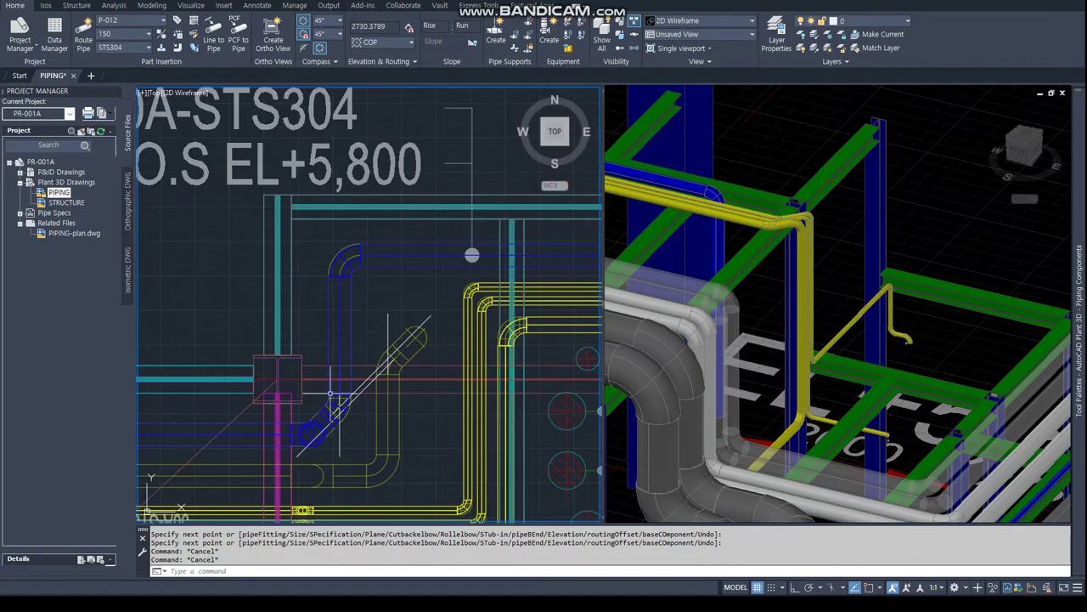
pyautogui.scroll(3, 338, 393)
pyautogui.write('e')
pyautogui.press('Return')
pyautogui.tripleClick(357, 398)
pyautogui.click(358, 398)
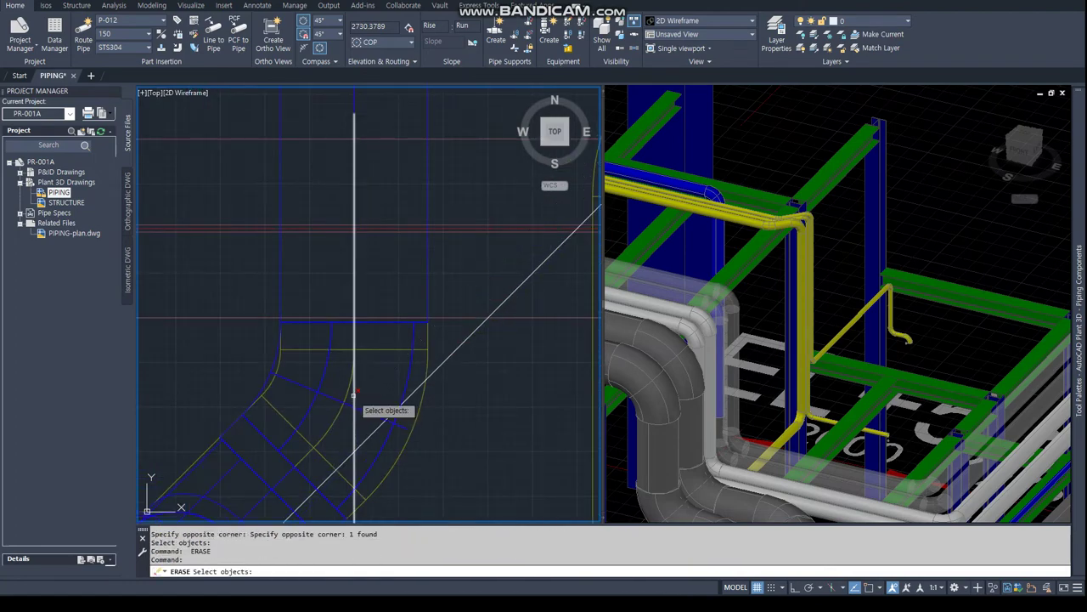
# Pan the plan view to the straight east part of the pipe rack
pyautogui.scroll(-3, 359, 398)
pyautogui.scroll(-2, 359, 398)
pyautogui.scroll(-1, 358, 398)
pyautogui.moveTo(313, 348); pyautogui.dragTo(315, 320, button='middle')
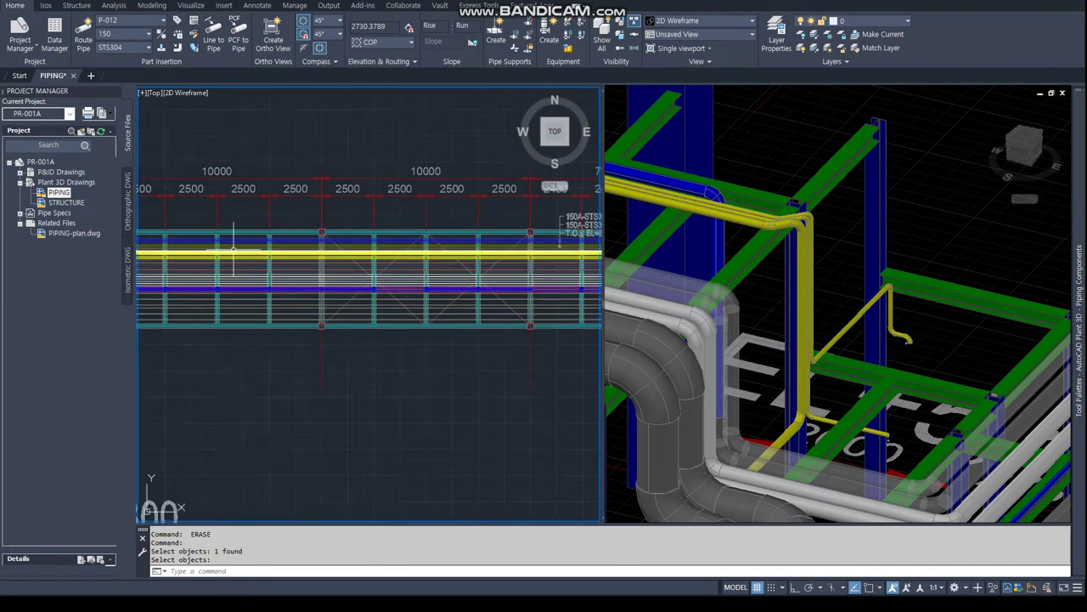
pyautogui.scroll(3, 315, 321)
# Erase the selected leftover piece and start continuing P-011 from its open end
pyautogui.press('Return')
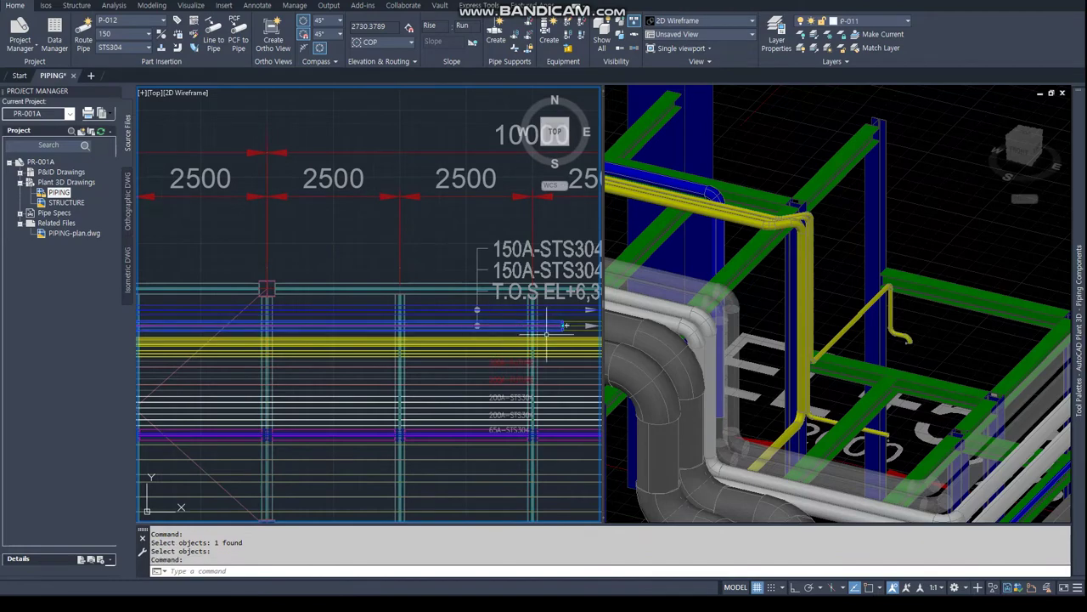
pyautogui.click(568, 326)
pyautogui.scroll(-2, 563, 340)
pyautogui.scroll(-2, 382, 331)
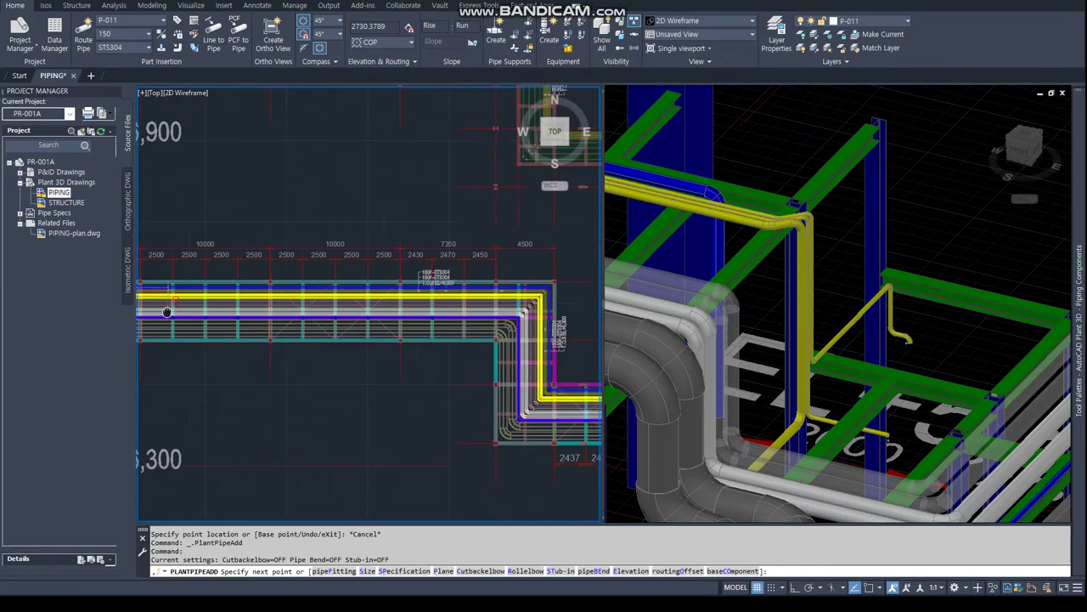
pyautogui.scroll(-1, 249, 315)
pyautogui.scroll(1, 429, 288)
pyautogui.scroll(2, 431, 286)
pyautogui.write('PER')
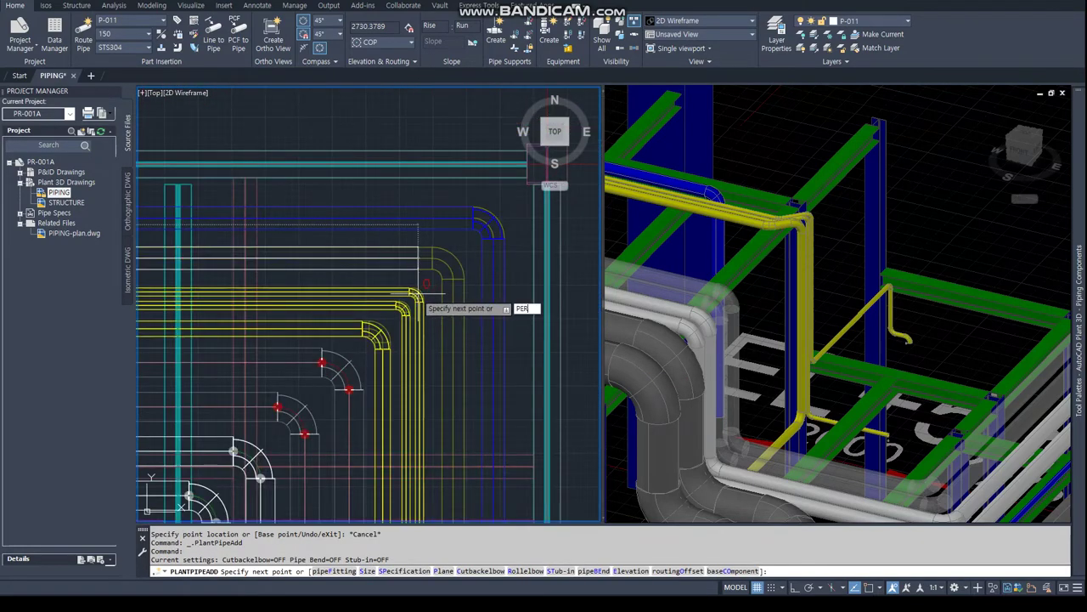
# Route P-011 around the rack corner with two PER-snapped points, changing plane, then finish
pyautogui.press('Return')
pyautogui.scroll(-2, 429, 297)
pyautogui.scroll(1, 408, 280)
pyautogui.scroll(1, 390, 270)
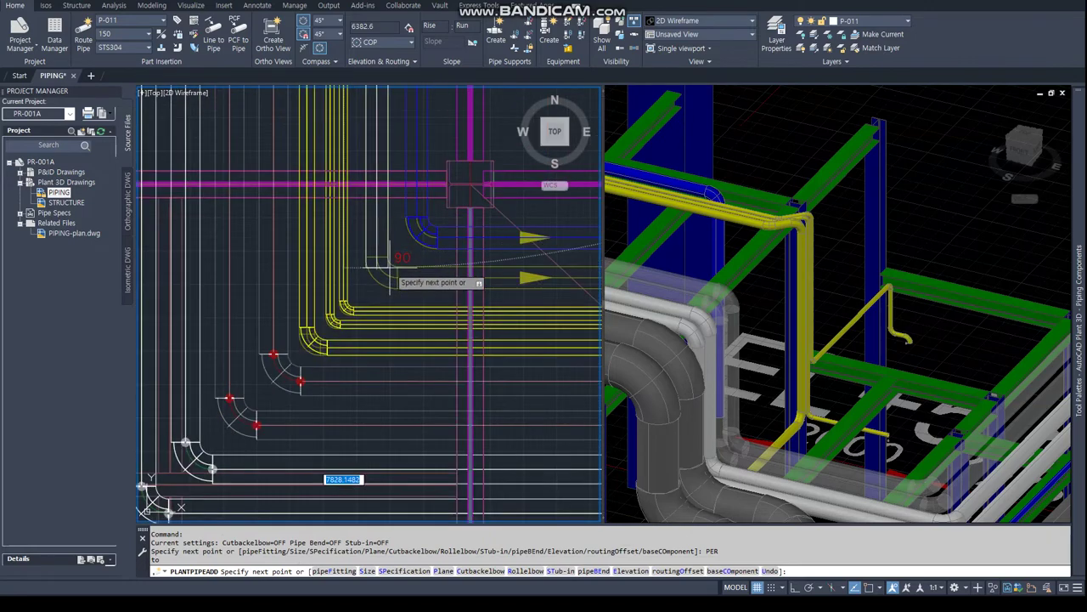
pyautogui.write('PER')
pyautogui.press('Return')
pyautogui.scroll(2, 544, 289)
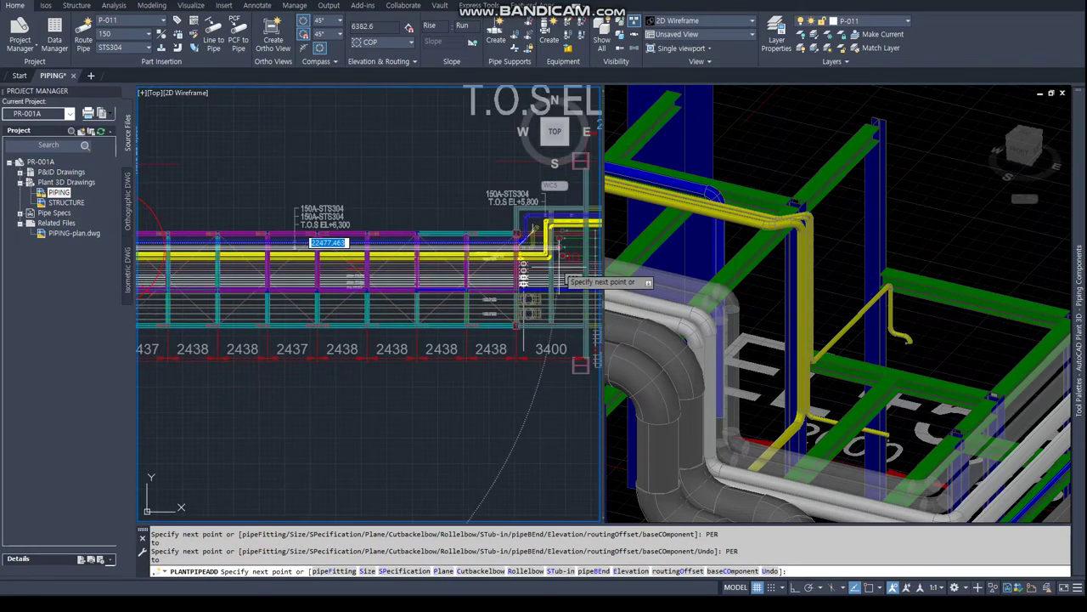
pyautogui.scroll(-1, 400, 267)
pyautogui.press('Return')
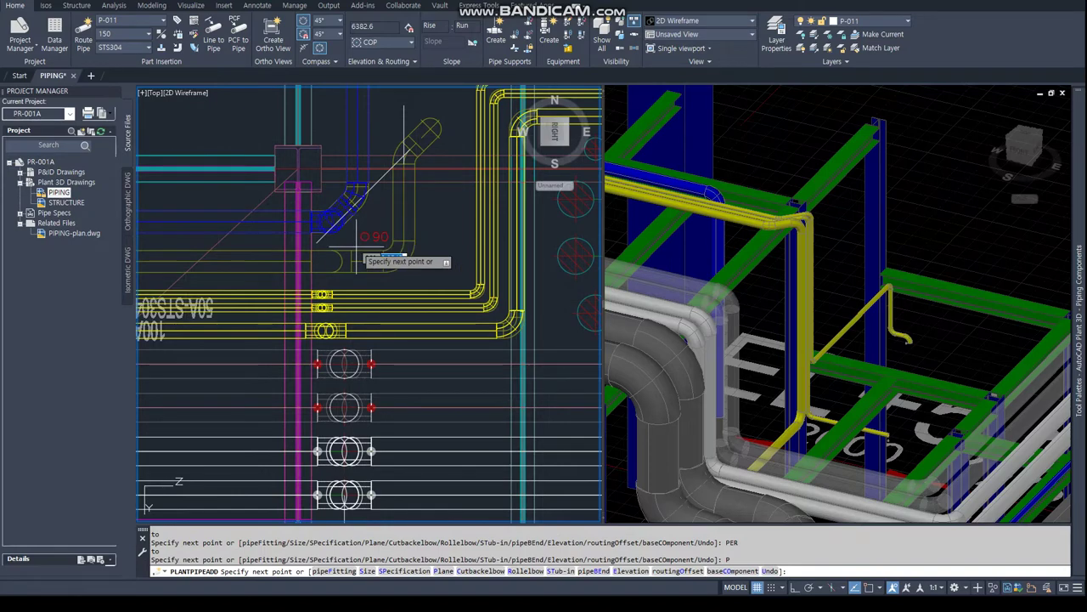
pyautogui.press('Escape')
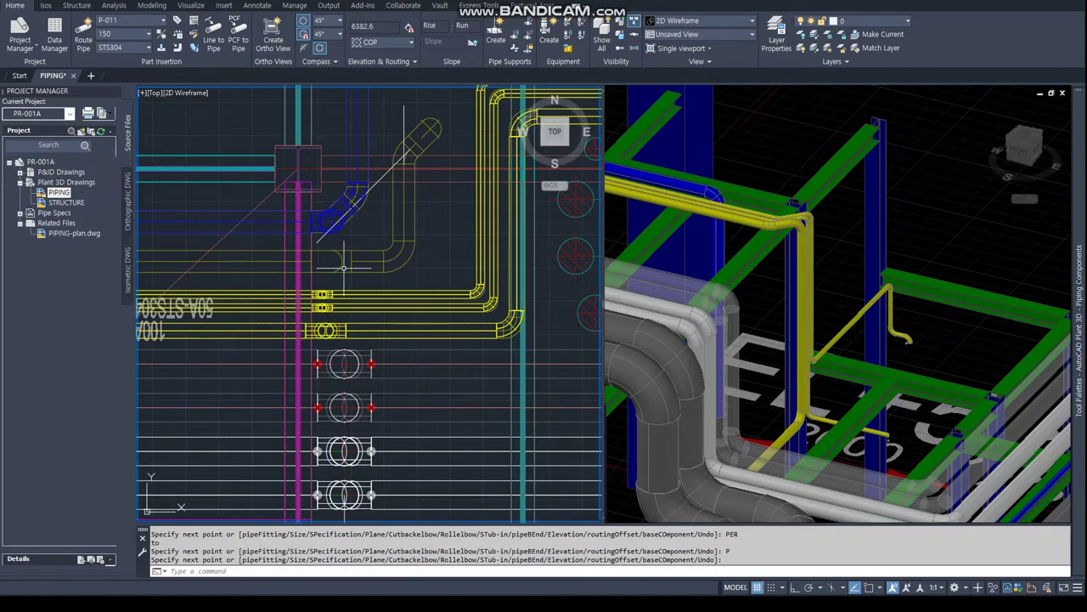
pyautogui.scroll(3, 229, 321)
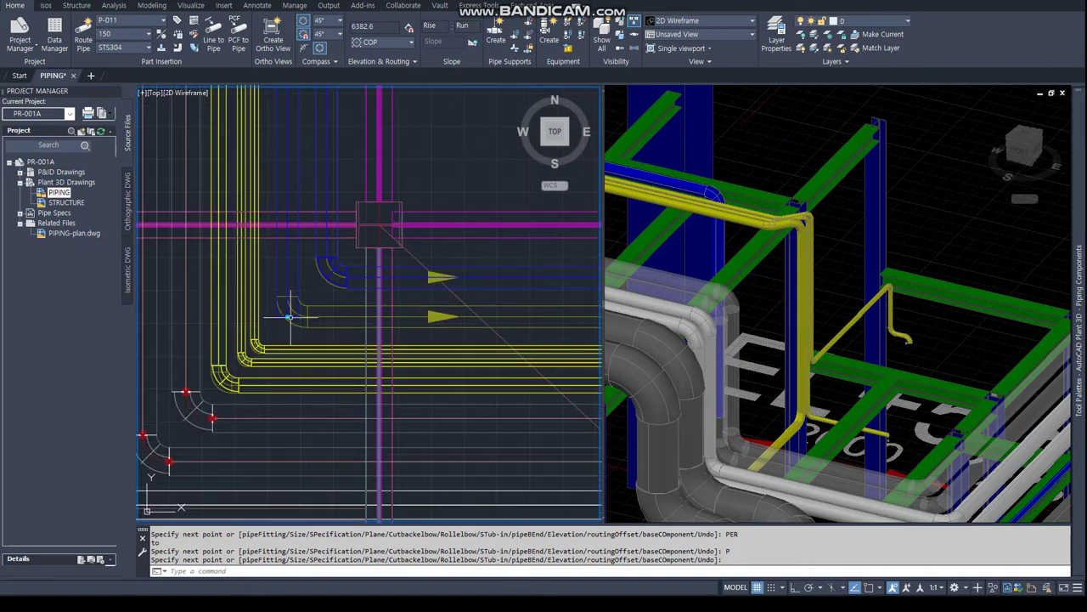
# Route from the blue pipe end via a CEN snap, dropping vertically then running horizontally
pyautogui.click(290, 317)
pyautogui.click(293, 316)
pyautogui.scroll(-3, 424, 298)
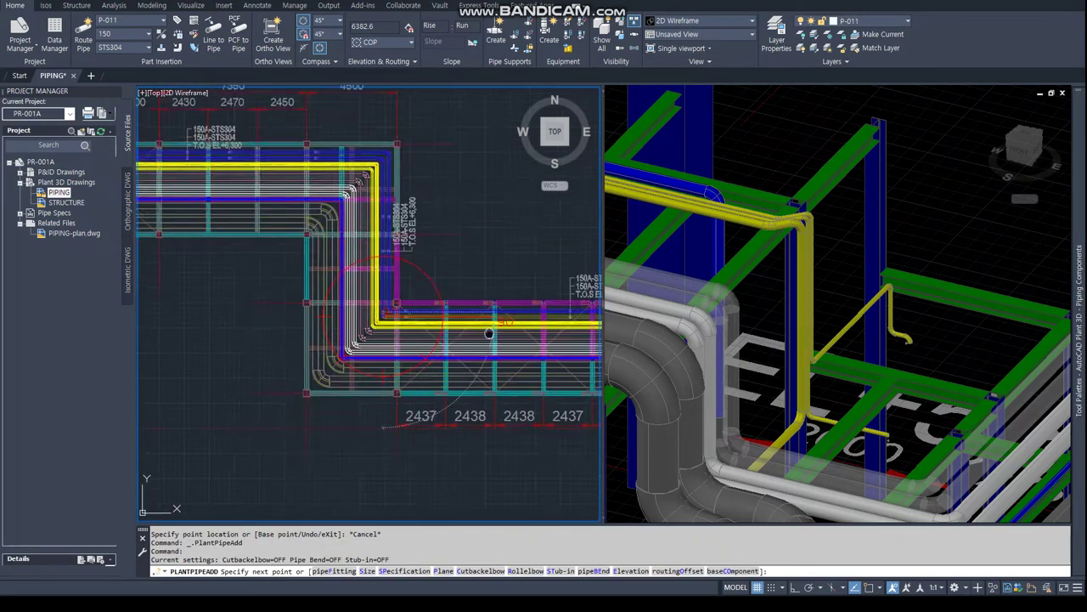
pyautogui.scroll(-3, 503, 280)
pyautogui.scroll(3, 504, 286)
pyautogui.write('cen')
pyautogui.press('Return')
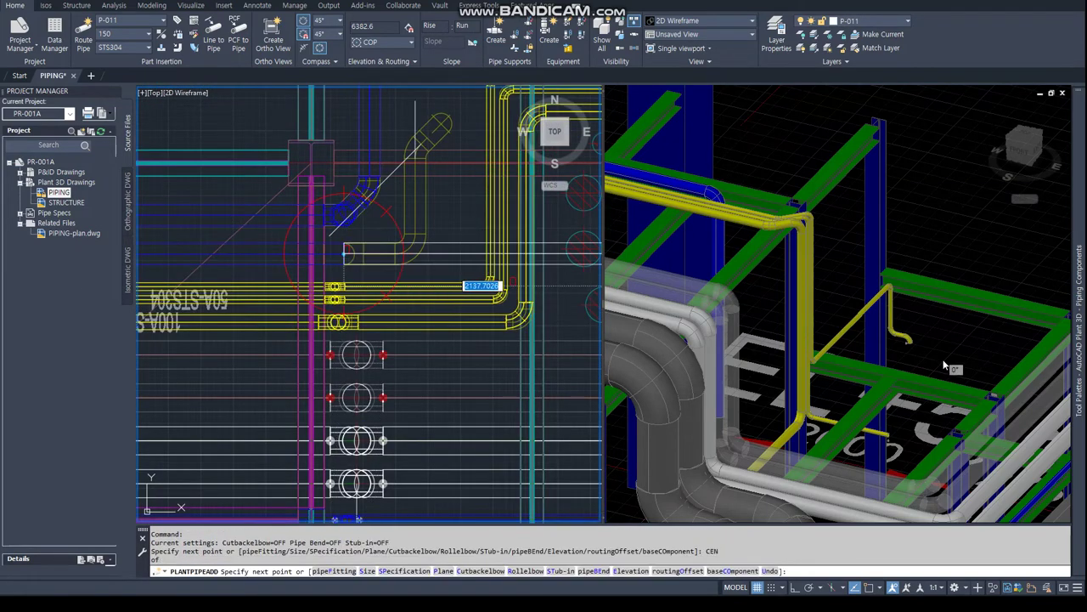
pyautogui.click(771, 295)
pyautogui.click(771, 296)
pyautogui.keyDown('shift'); pyautogui.moveTo(771, 296); pyautogui.dragTo(746, 347, button='middle'); pyautogui.keyUp('shift')
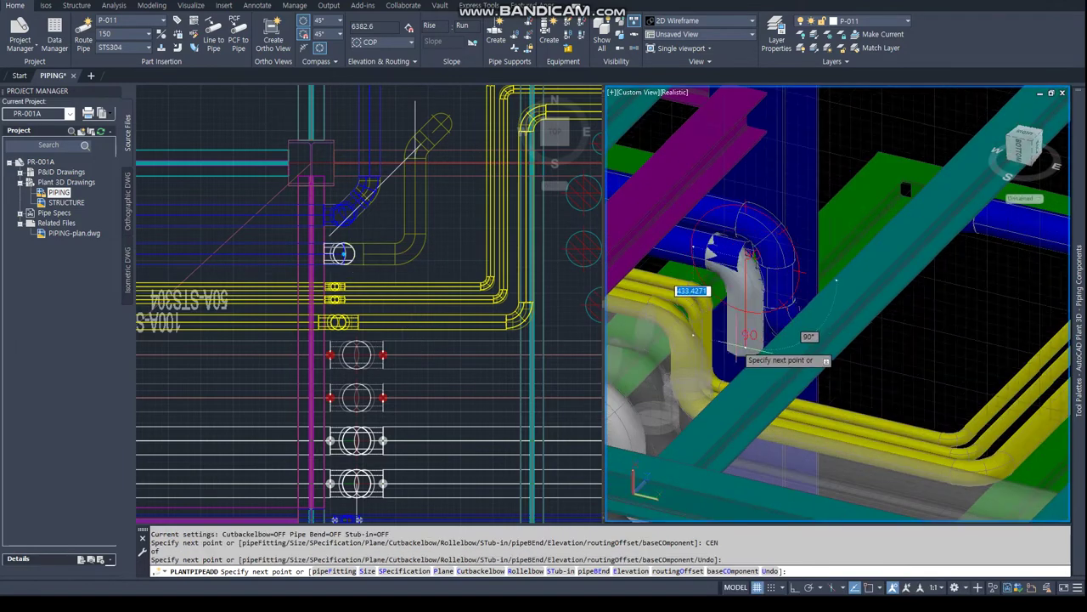
pyautogui.click(746, 347)
pyautogui.click(904, 395)
pyautogui.press('Escape')
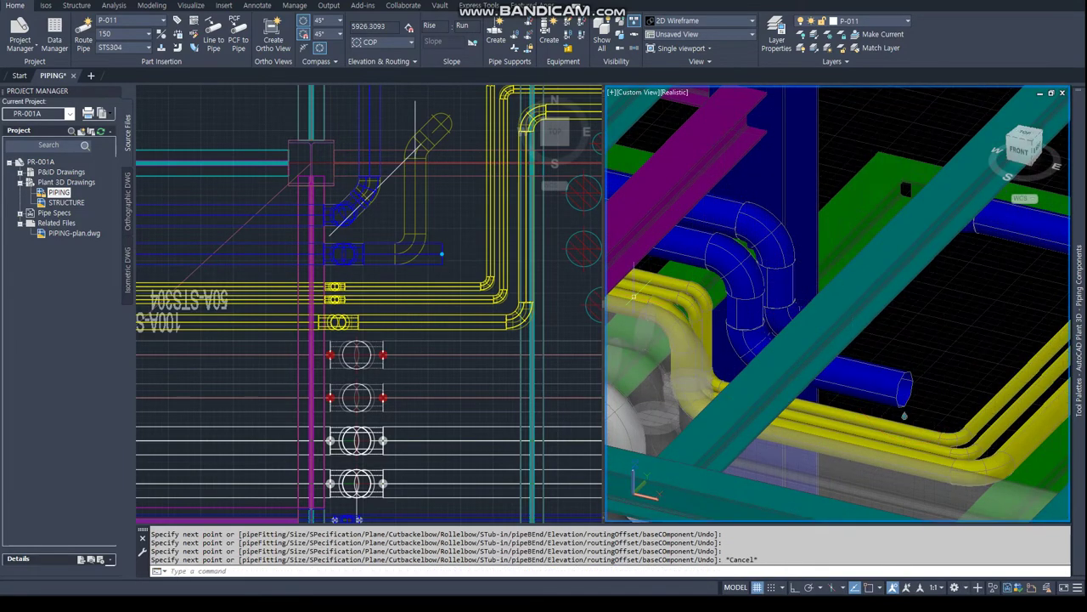
# Grip-edit the short horizontal blue pipe's end to elevation 5800
pyautogui.scroll(-5, 894, 392)
pyautogui.click(373, 428)
pyautogui.scroll(-2, 373, 428)
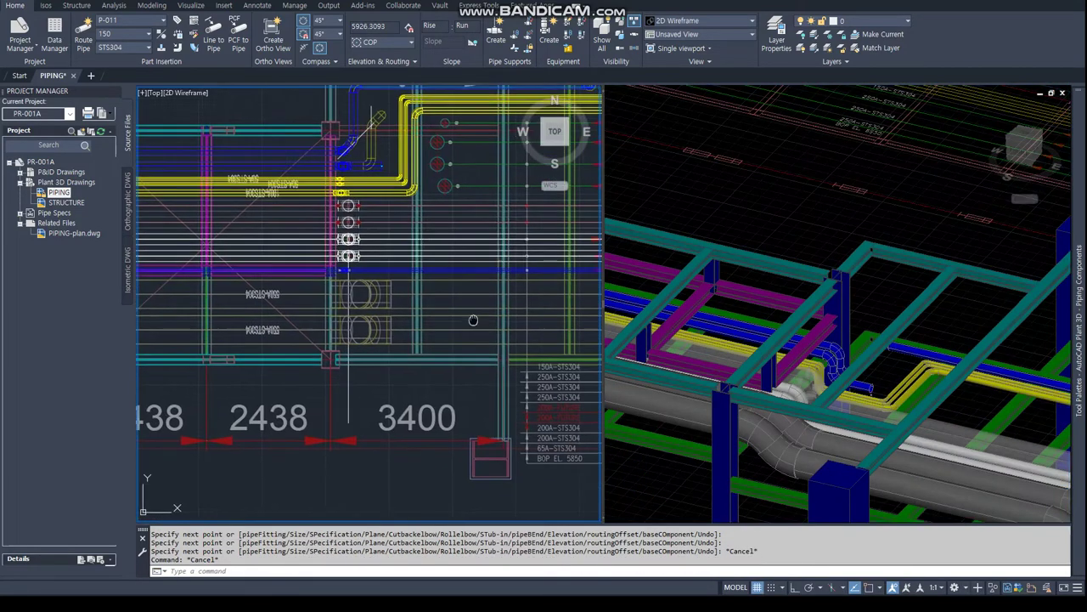
pyautogui.scroll(-2, 373, 428)
pyautogui.scroll(5, 833, 365)
pyautogui.click(816, 386)
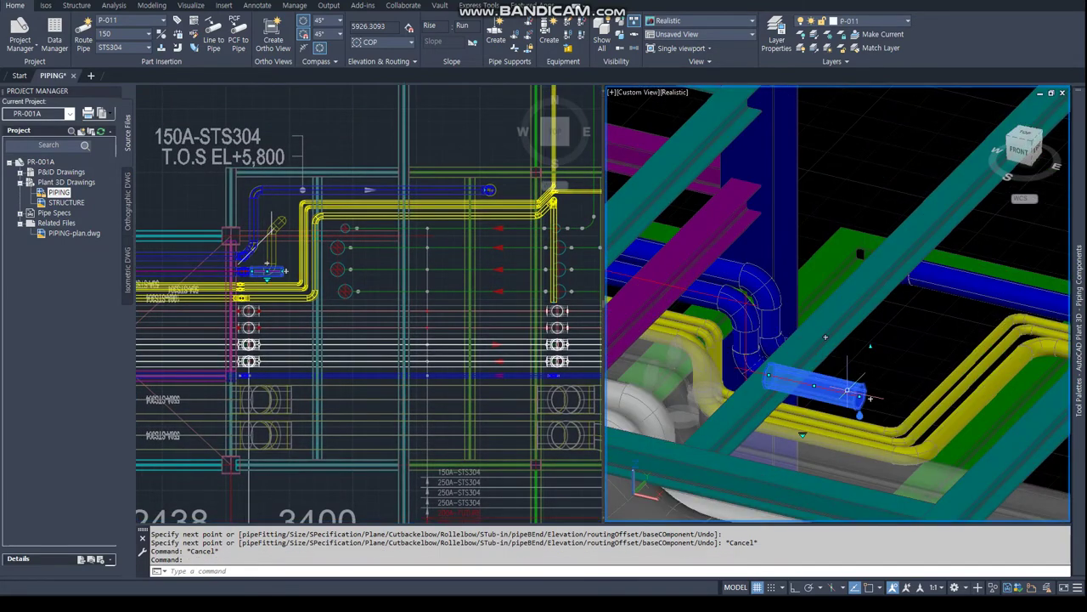
pyautogui.click(870, 346)
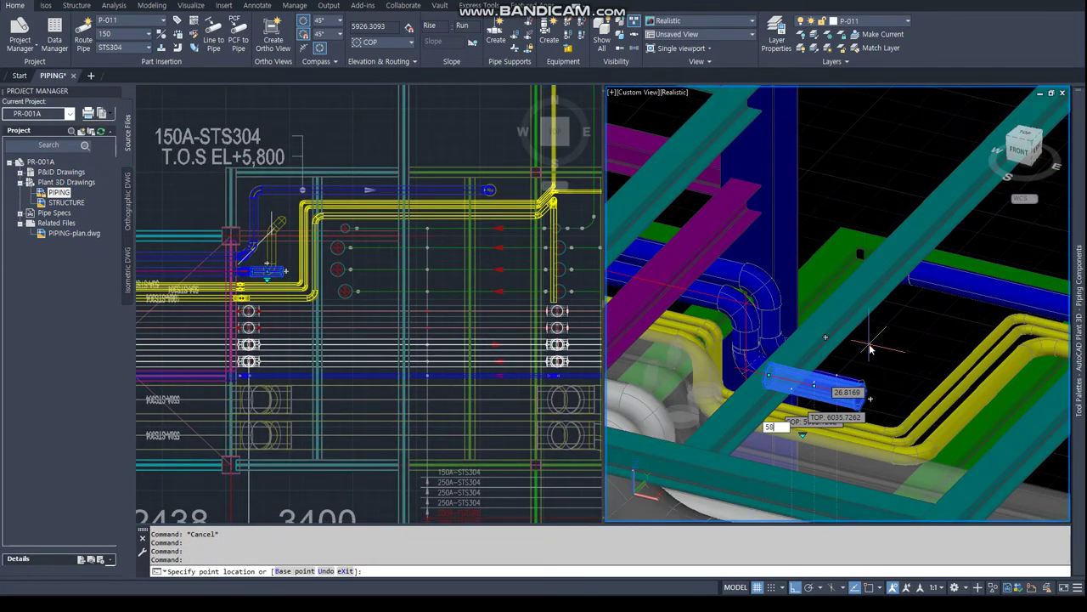
pyautogui.write('00')
pyautogui.press('Return')
# Delete the short horizontal blue pipe, leaving the lowered elbow as the open end
pyautogui.scroll(6, 289, 254)
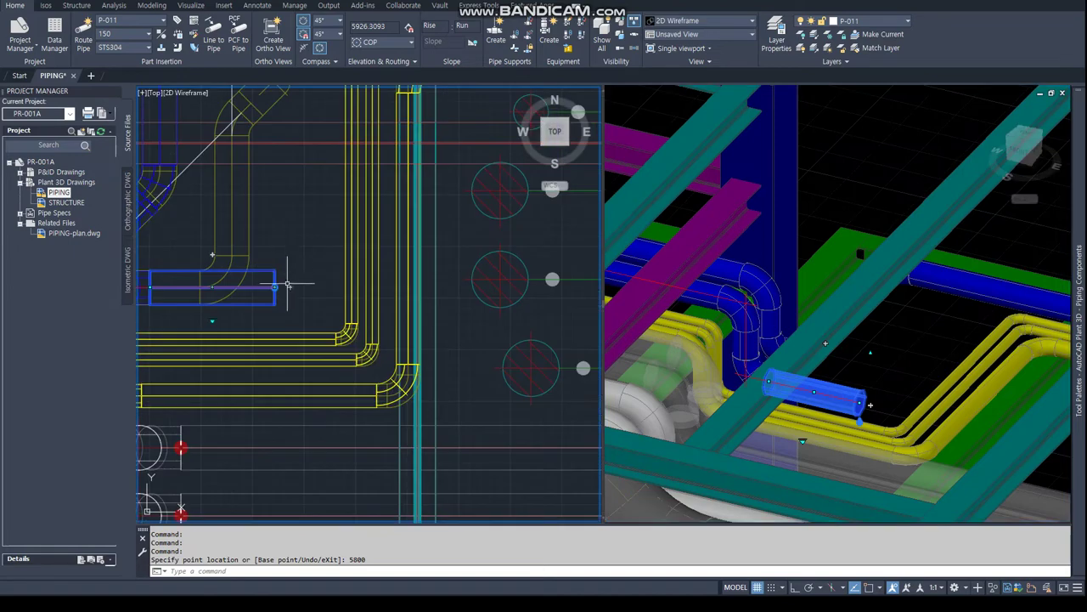
pyautogui.press('Escape')
pyautogui.click(254, 287)
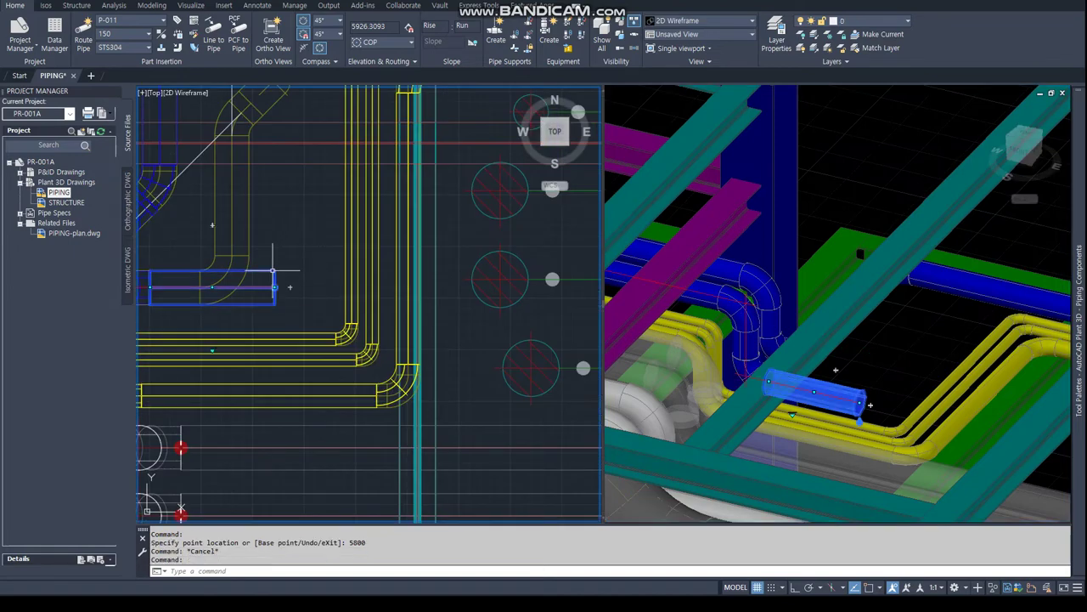
pyautogui.press('Delete')
pyautogui.moveTo(157, 290); pyautogui.dragTo(225, 290, button='middle')
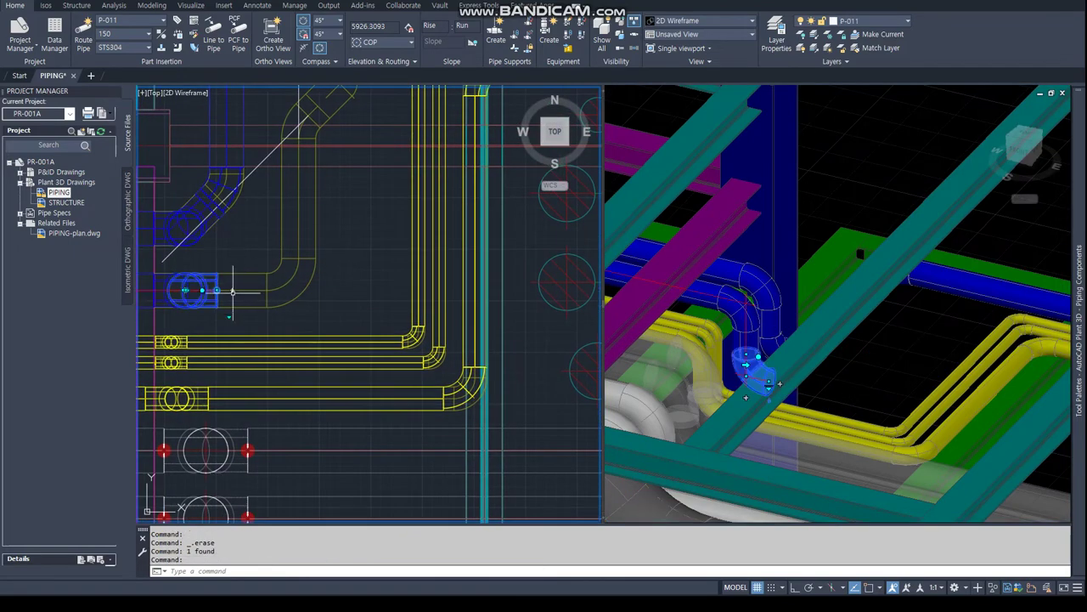
# Start a run from the blue elbow with a PER-snapped point, then undo it
pyautogui.click(217, 291)
pyautogui.write('P[ER')
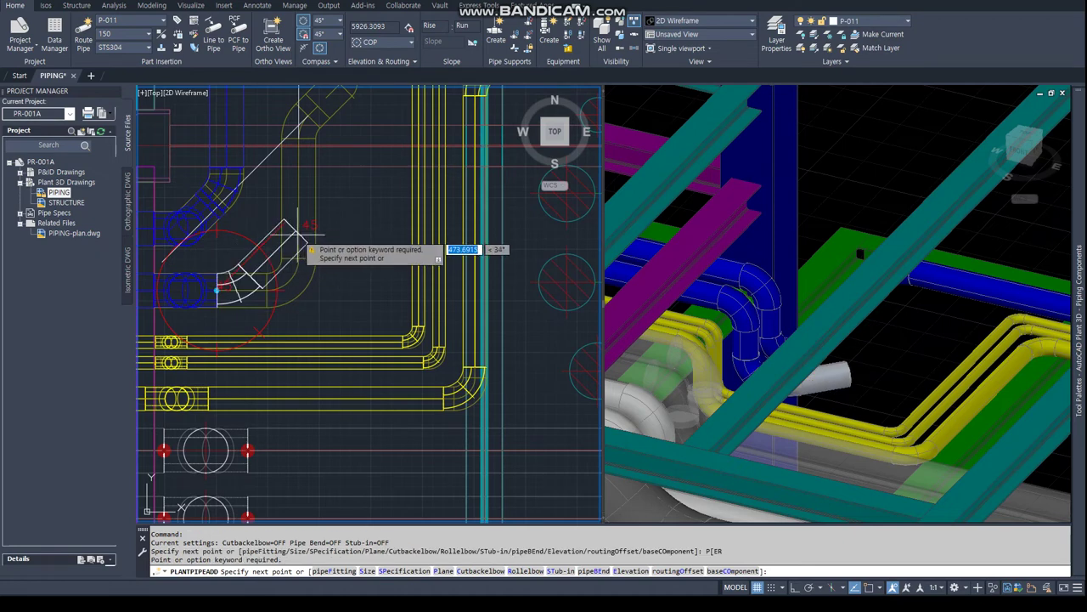
pyautogui.write('PER')
pyautogui.press('Return')
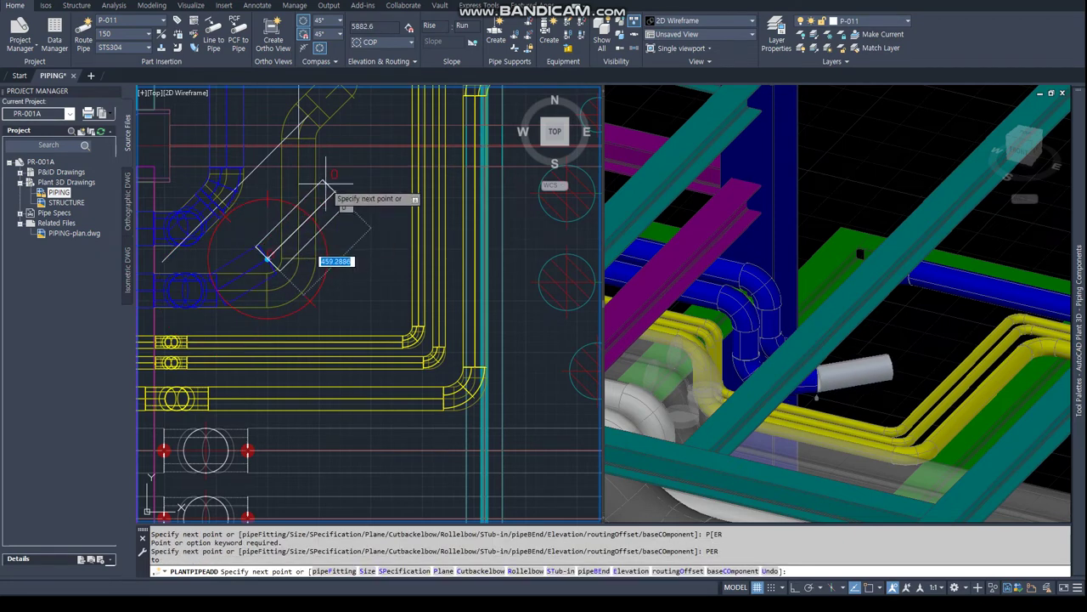
pyautogui.click(323, 212)
pyautogui.write('U')
pyautogui.press('Return')
# With Ortho on, place the 45° diagonal leg at the intersection point
pyautogui.press('F8')
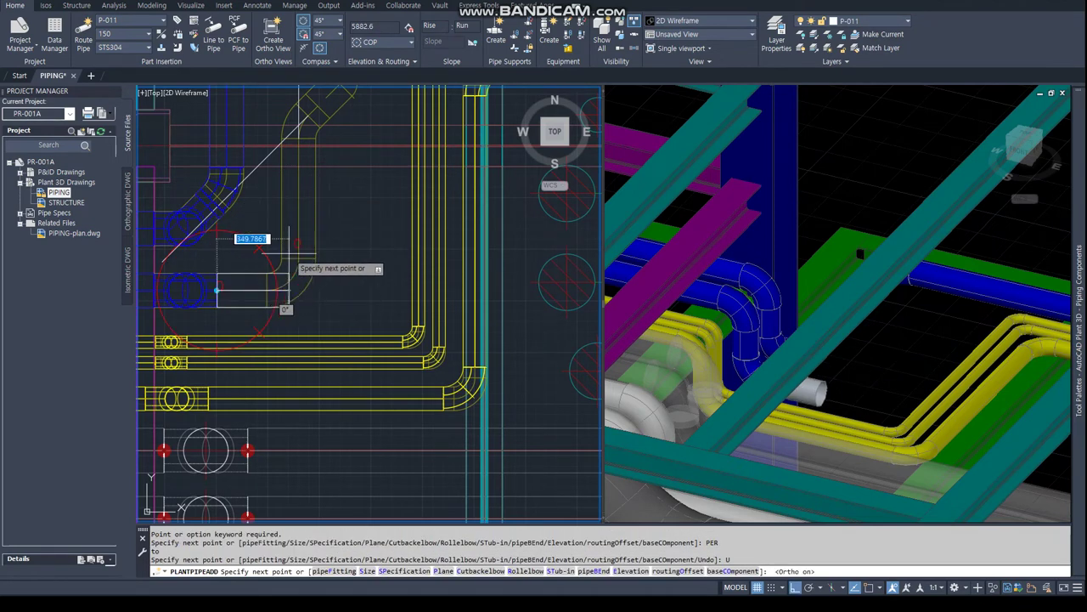
pyautogui.write('R')
pyautogui.press('Return')
pyautogui.scroll(2, 289, 248)
pyautogui.scroll(2, 292, 241)
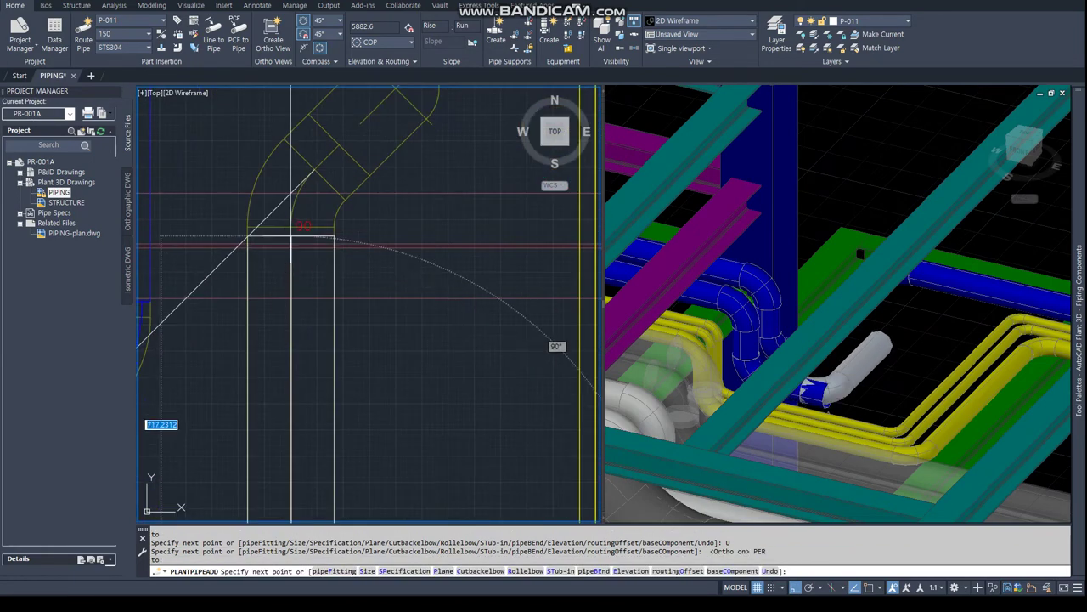
pyautogui.press('Return')
pyautogui.click(308, 236)
# With Ortho off, snap to the centre point and end the diagonal run in another elbow
pyautogui.scroll(-3, 303, 377)
pyautogui.press('F8')
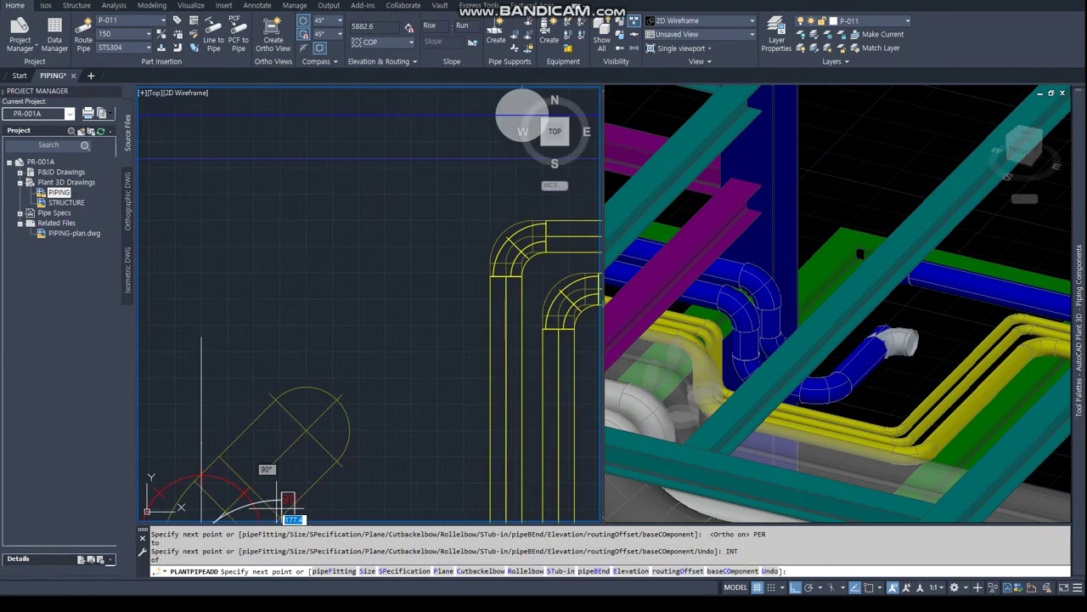
pyautogui.write('CEN')
pyautogui.press('Return')
pyautogui.click(304, 430)
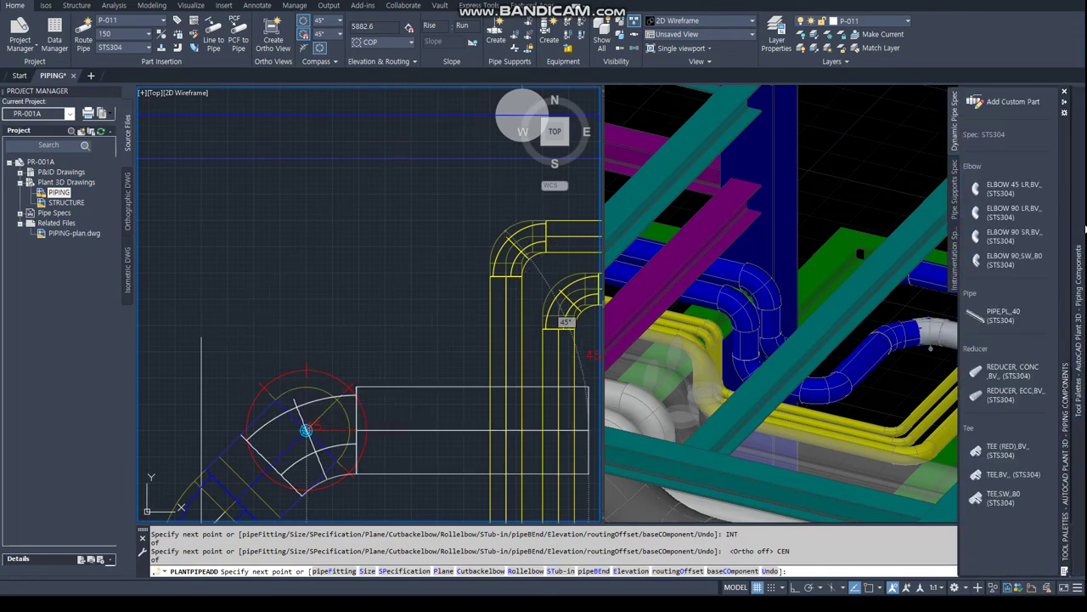
pyautogui.moveTo(911, 365)
pyautogui.keyDown('shift'); pyautogui.mouseDown(button='middle')
pyautogui.moveTo(629, 281)
pyautogui.moveTo(850, 255)
pyautogui.moveTo(819, 255)
pyautogui.mouseUp(button='middle'); pyautogui.keyUp('shift')
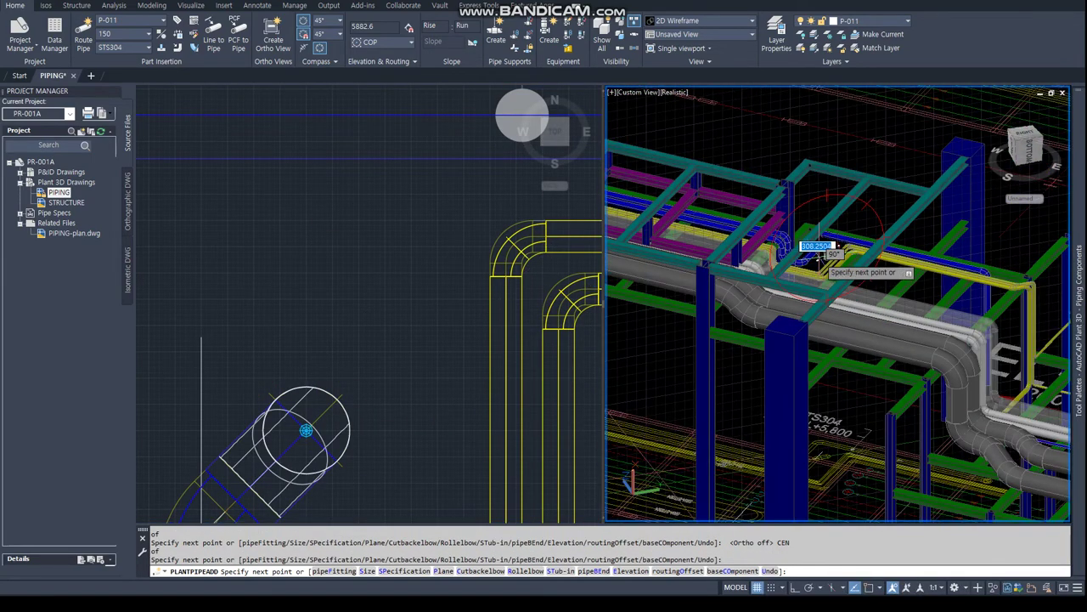
pyautogui.scroll(3, 821, 253)
pyautogui.scroll(3, 821, 253)
pyautogui.click(826, 367)
pyautogui.press('Return')
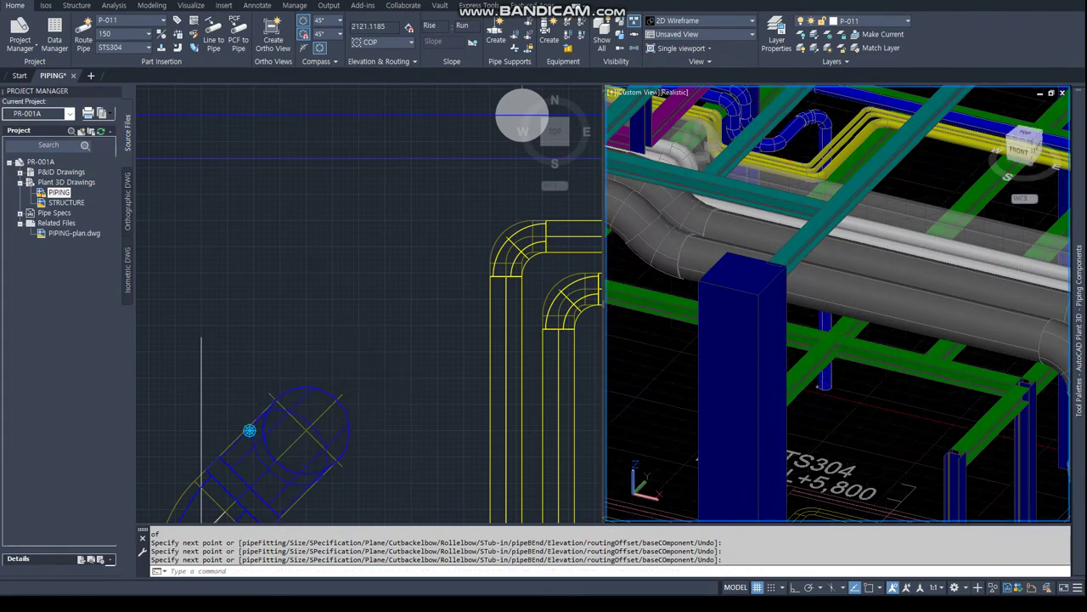
# Clear leftover commands and start ERASE with E
pyautogui.scroll(-5, 406, 331)
pyautogui.press('Escape')
pyautogui.press('Escape')
pyautogui.scroll(4, 255, 408)
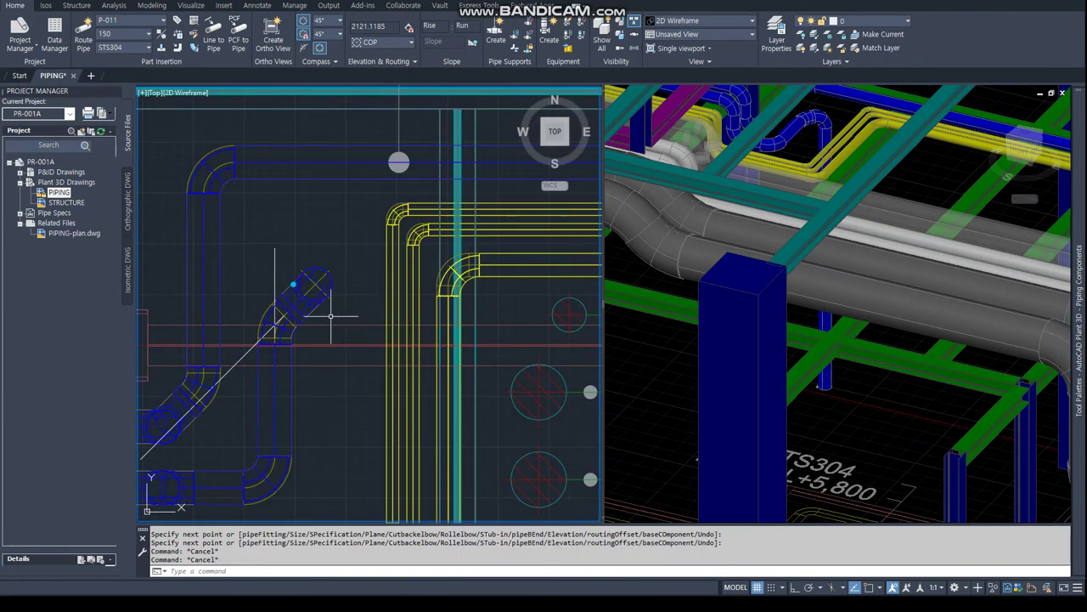
pyautogui.scroll(3, 232, 422)
pyautogui.write('e')
pyautogui.press('Return')
# Merge the plan-and-3D split into one Single viewport and view the pipe rack from SW isometric
pyautogui.scroll(-3, 196, 430)
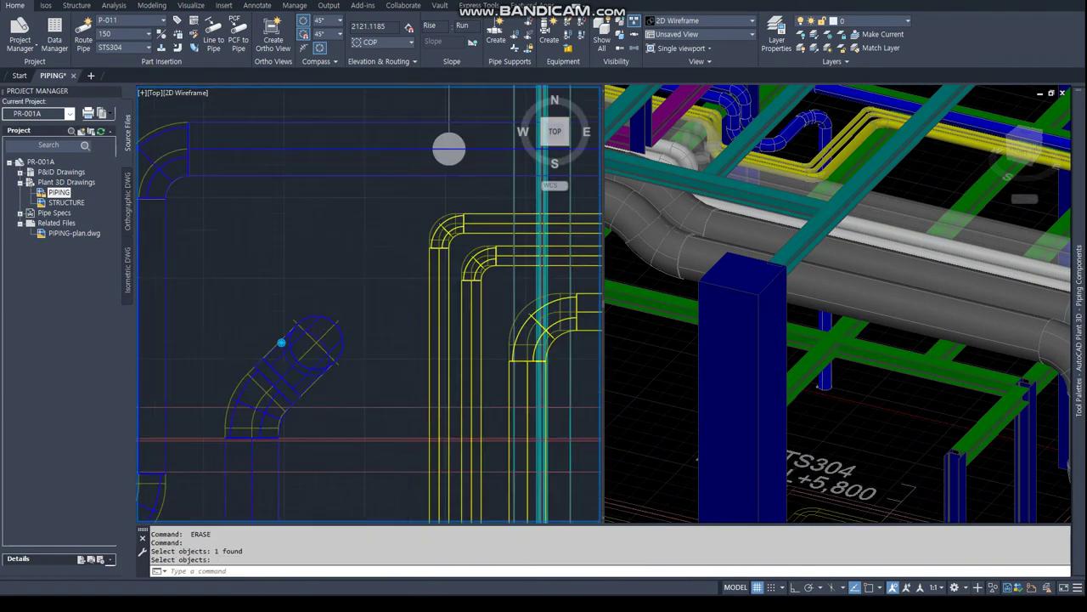
pyautogui.scroll(-3, 221, 407)
pyautogui.scroll(-3, 340, 383)
pyautogui.scroll(-2, 540, 362)
pyautogui.scroll(3, 187, 328)
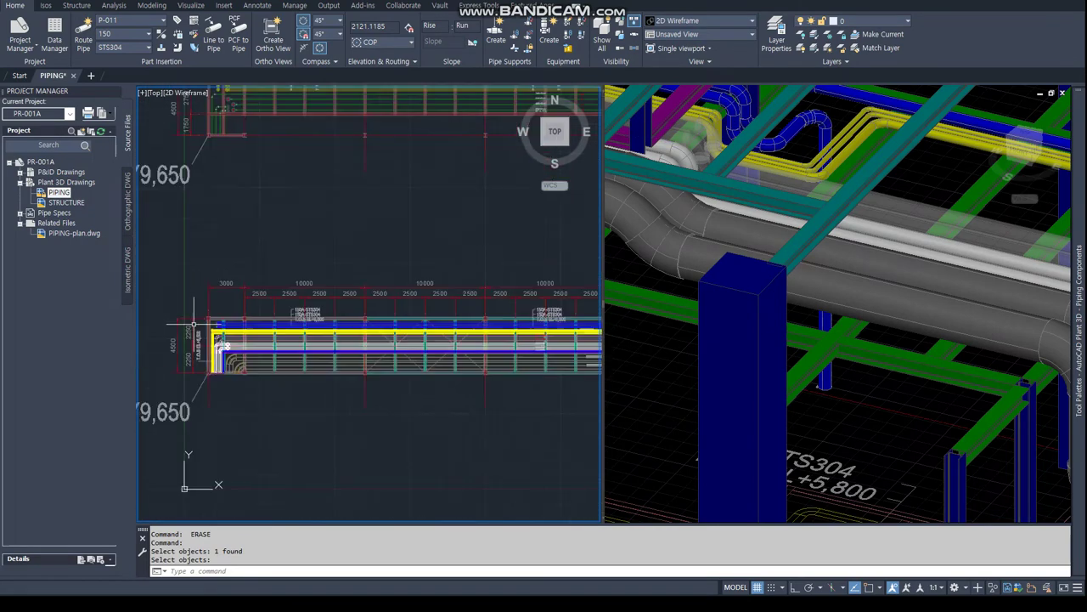
pyautogui.scroll(3, 194, 374)
pyautogui.scroll(-3, 194, 374)
pyautogui.scroll(-4, 344, 325)
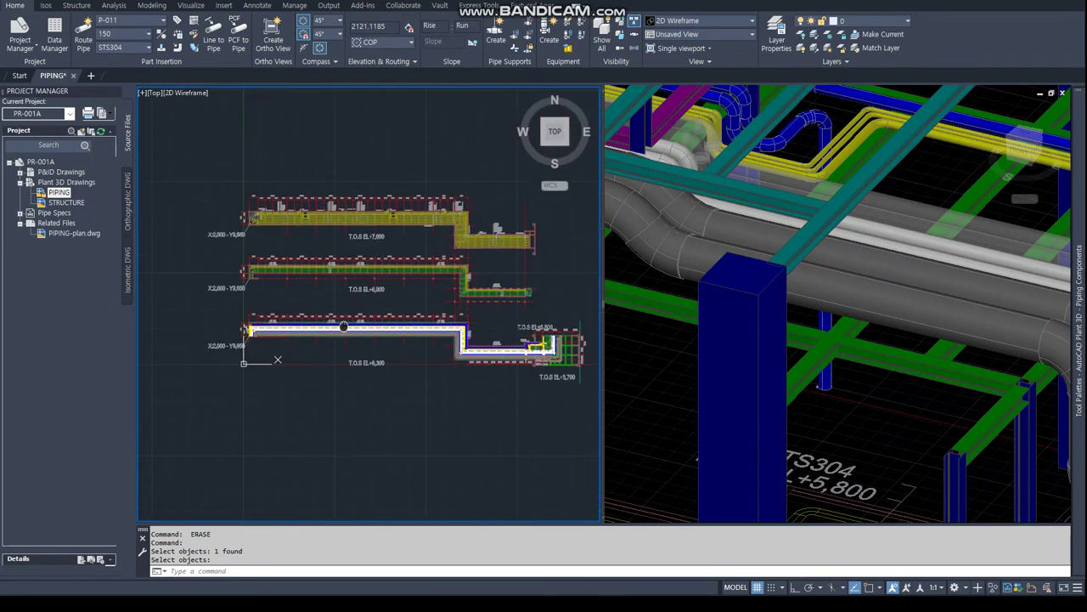
pyautogui.press('Return')
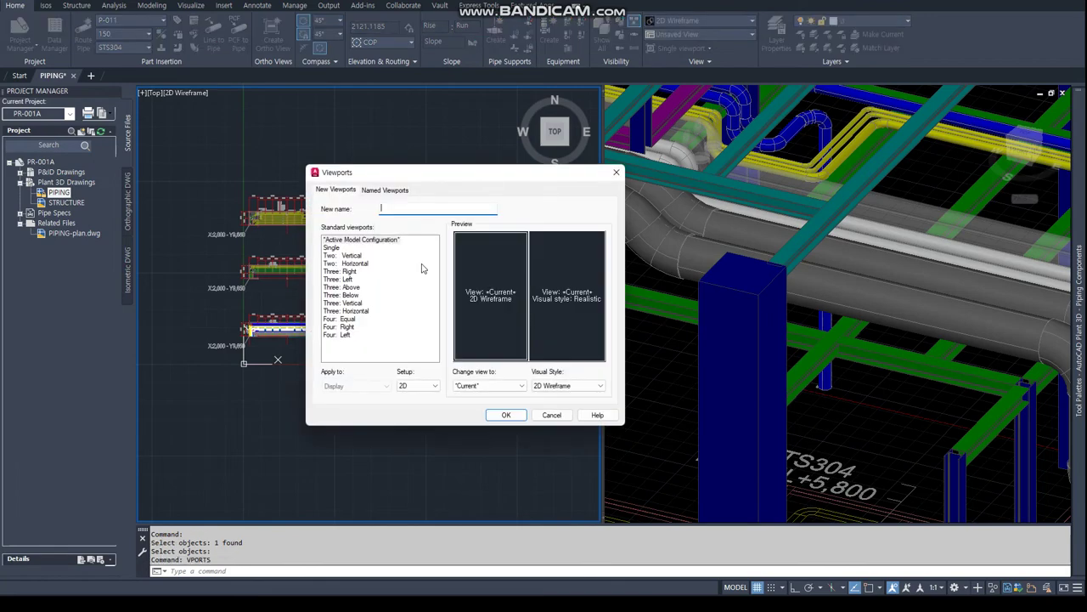
pyautogui.click(330, 247)
pyautogui.click(504, 416)
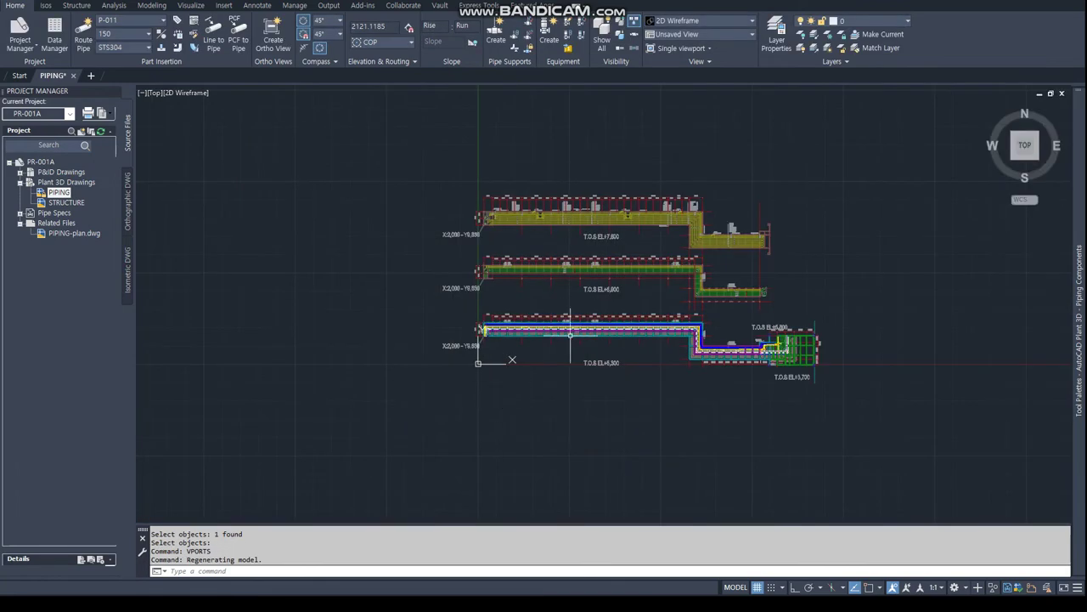
pyautogui.click(1017, 161)
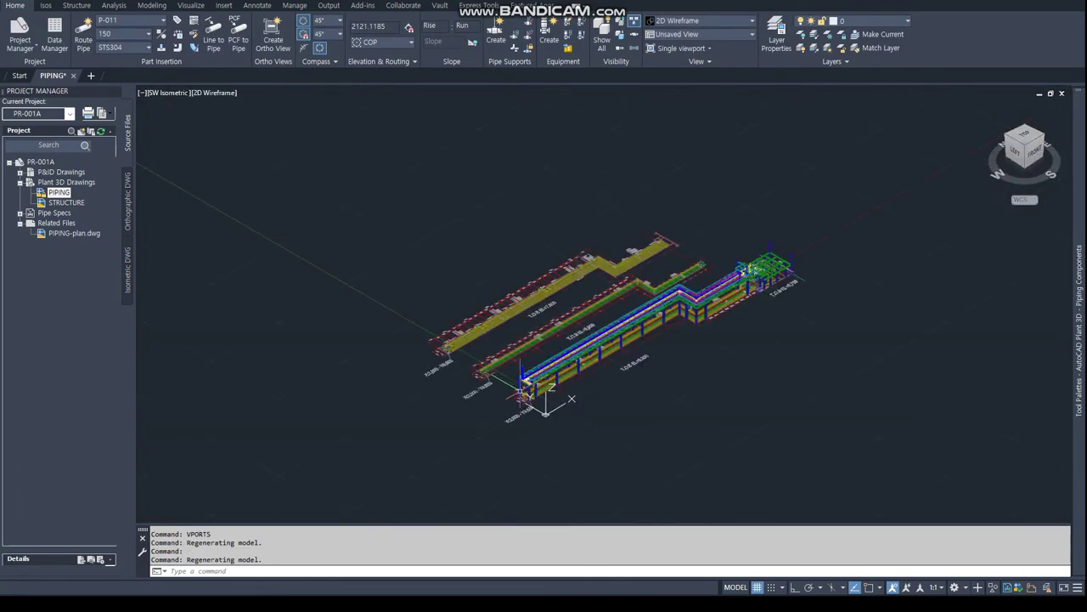
# Set the visual style to Realistic with the VS command
pyautogui.scroll(5, 543, 339)
pyautogui.write('vs')
pyautogui.press('Return')
pyautogui.write('R')
pyautogui.press('Return')
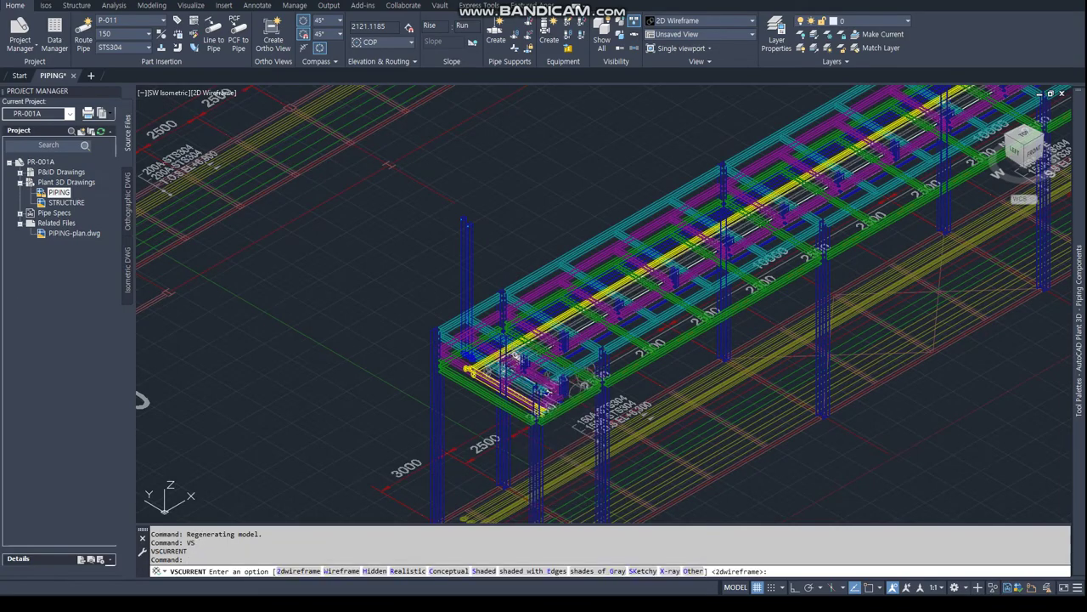
# Orbit and zoom to a side-on view of the rack's elbows and 45° offsets
pyautogui.moveTo(552, 338)
pyautogui.keyDown('shift'); pyautogui.mouseDown(button='middle')
pyautogui.moveTo(621, 338)
pyautogui.moveTo(671, 433)
pyautogui.moveTo(671, 493)
pyautogui.mouseUp(button='middle'); pyautogui.keyUp('shift')
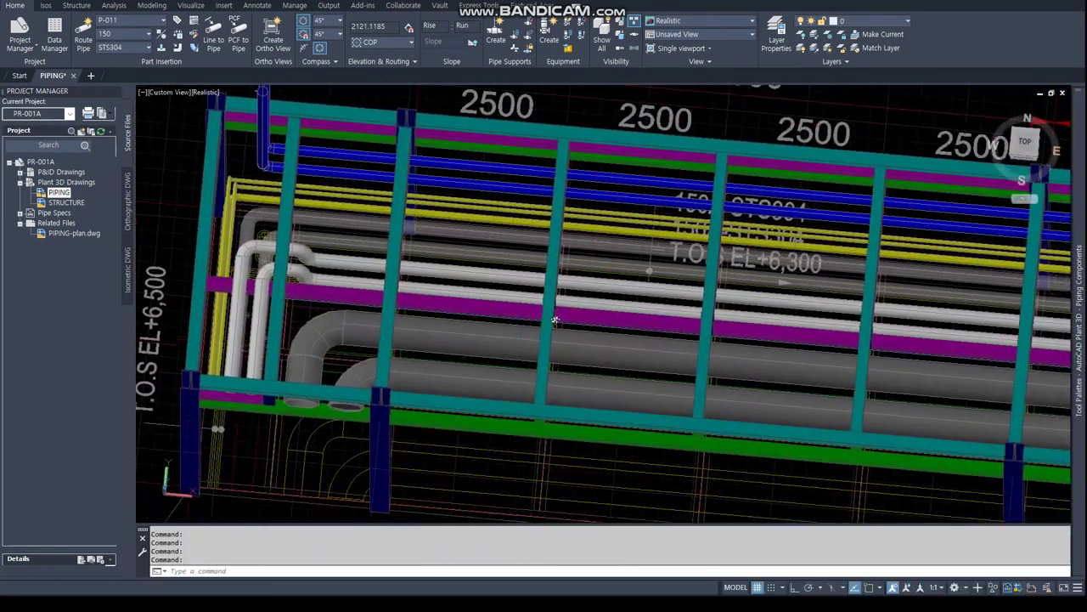
pyautogui.scroll(-5, 671, 492)
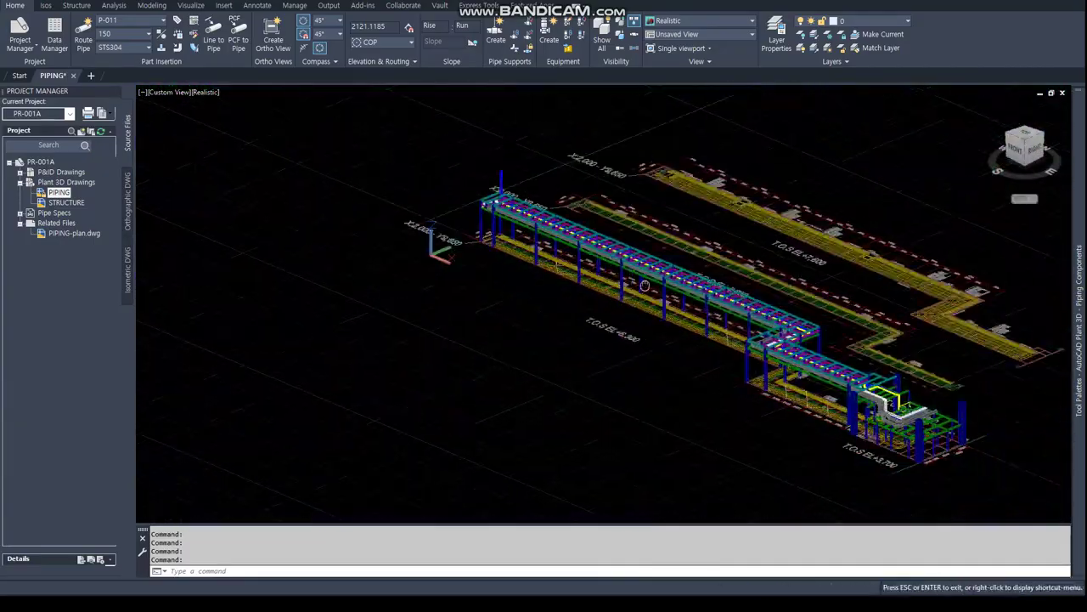
pyautogui.scroll(10, 671, 425)
pyautogui.moveTo(671, 425)
pyautogui.keyDown('shift'); pyautogui.mouseDown(button='middle')
pyautogui.moveTo(739, 260)
pyautogui.moveTo(866, 400)
pyautogui.mouseUp(button='middle'); pyautogui.keyUp('shift')
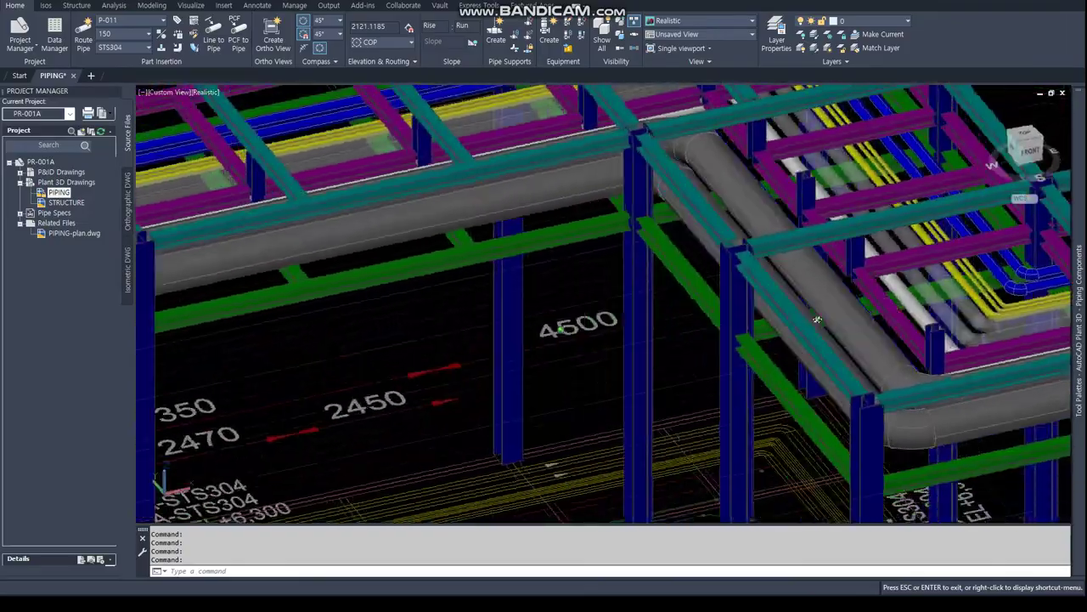
pyautogui.scroll(-3, 866, 399)
pyautogui.scroll(-3, 866, 399)
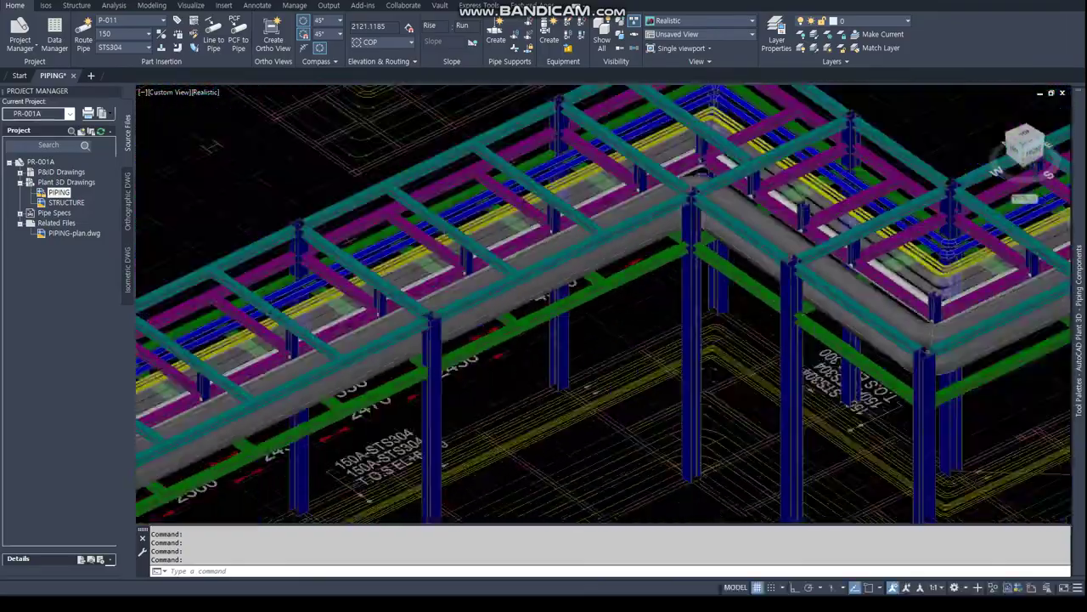
pyautogui.scroll(-2, 866, 399)
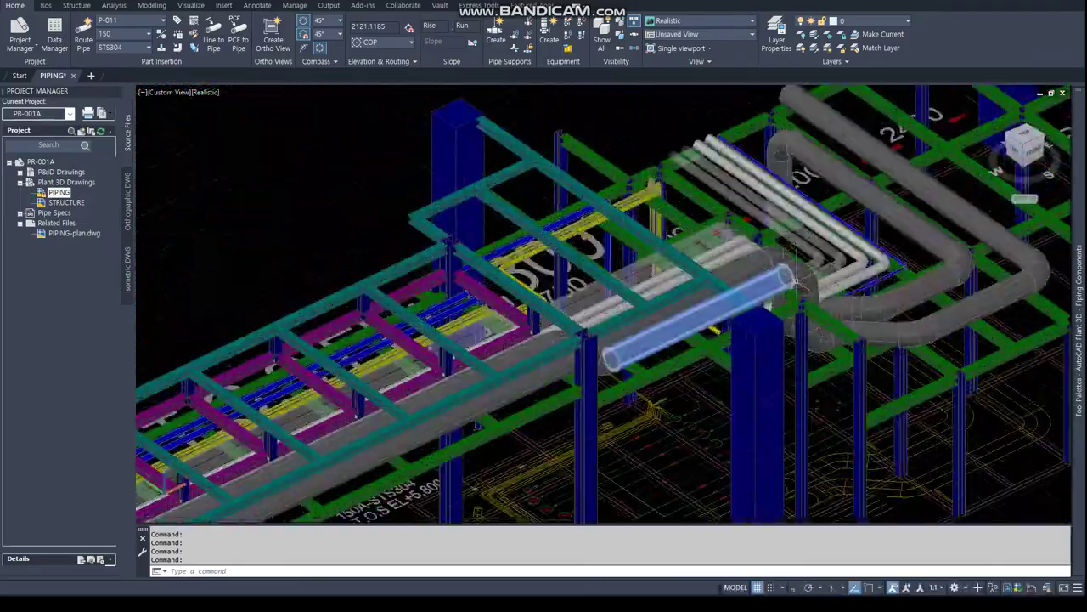
pyautogui.keyDown('shift'); pyautogui.moveTo(796, 280); pyautogui.dragTo(865, 294, button='middle'); pyautogui.keyUp('shift')
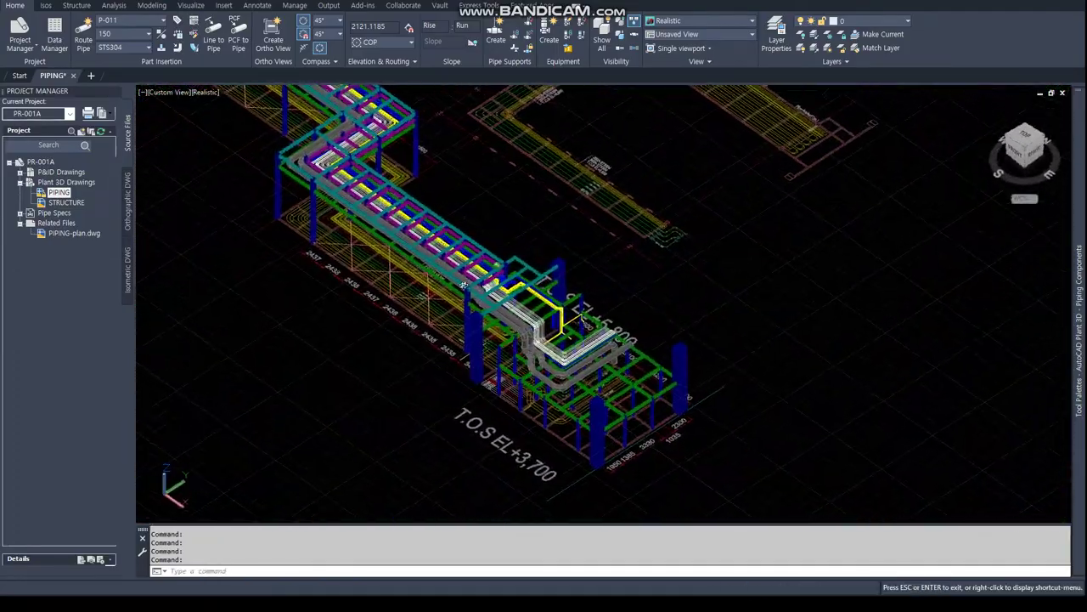
pyautogui.scroll(2, 404, 195)
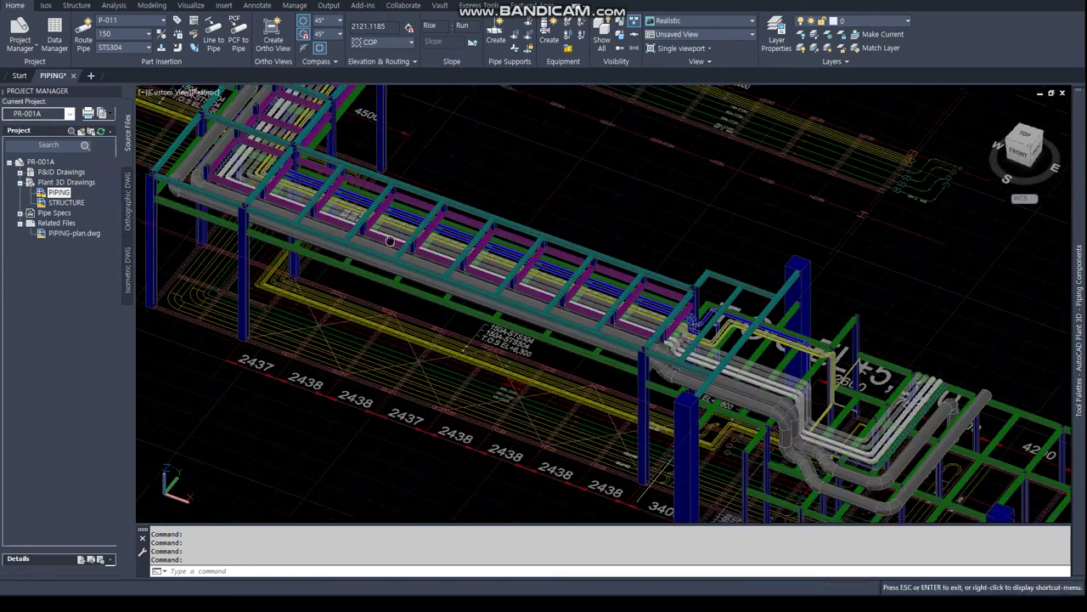